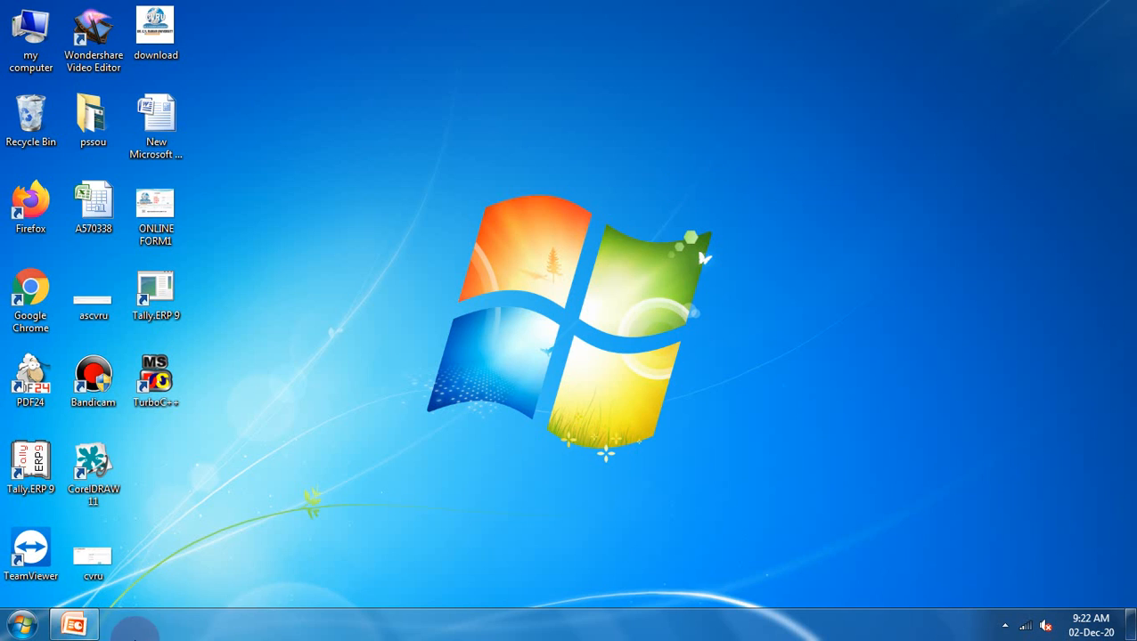
# - Launch Tally.ERP 9 and choose to work in Educational Mode
pyautogui.click(21, 628)
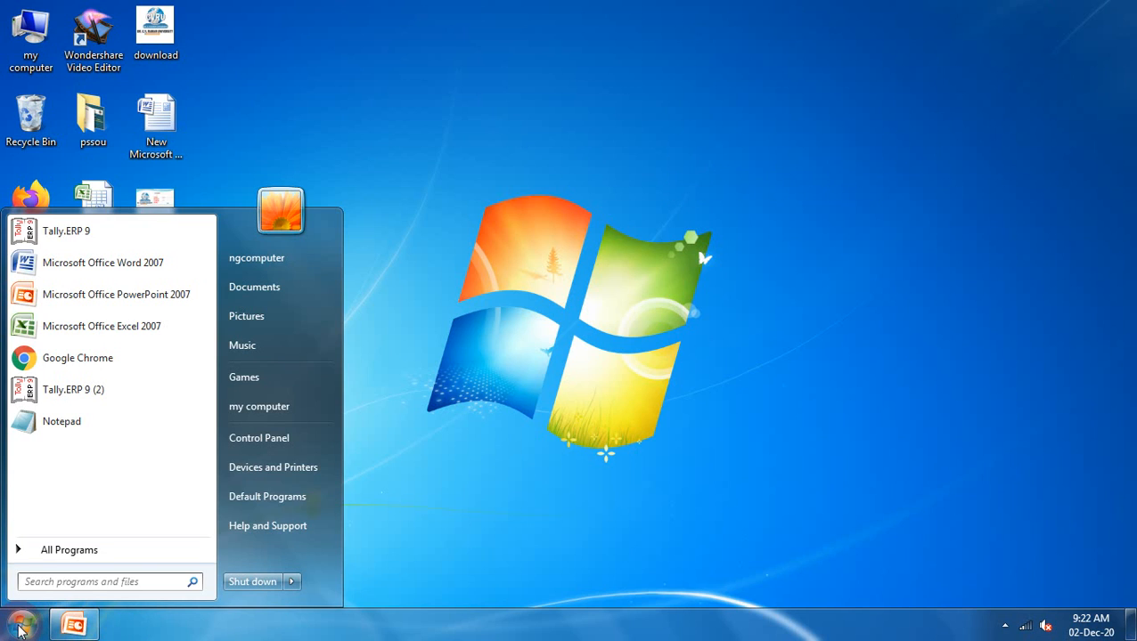
pyautogui.click(105, 233)
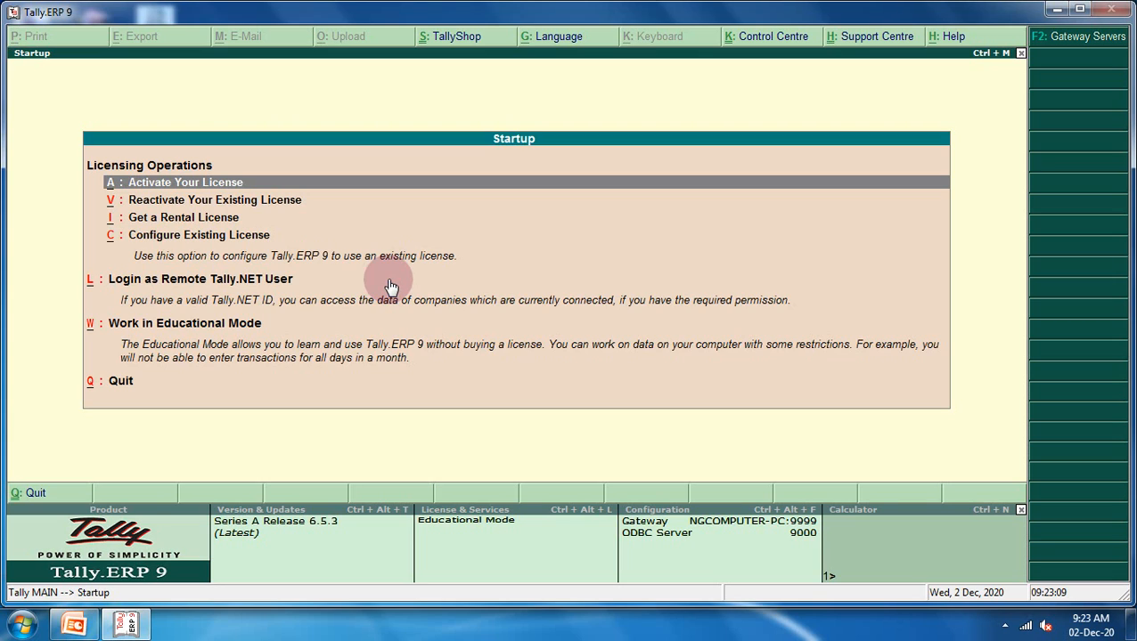
pyautogui.press('Down')
pyautogui.press('Down')
pyautogui.press('Down')
pyautogui.press('Down')
pyautogui.press('Down')
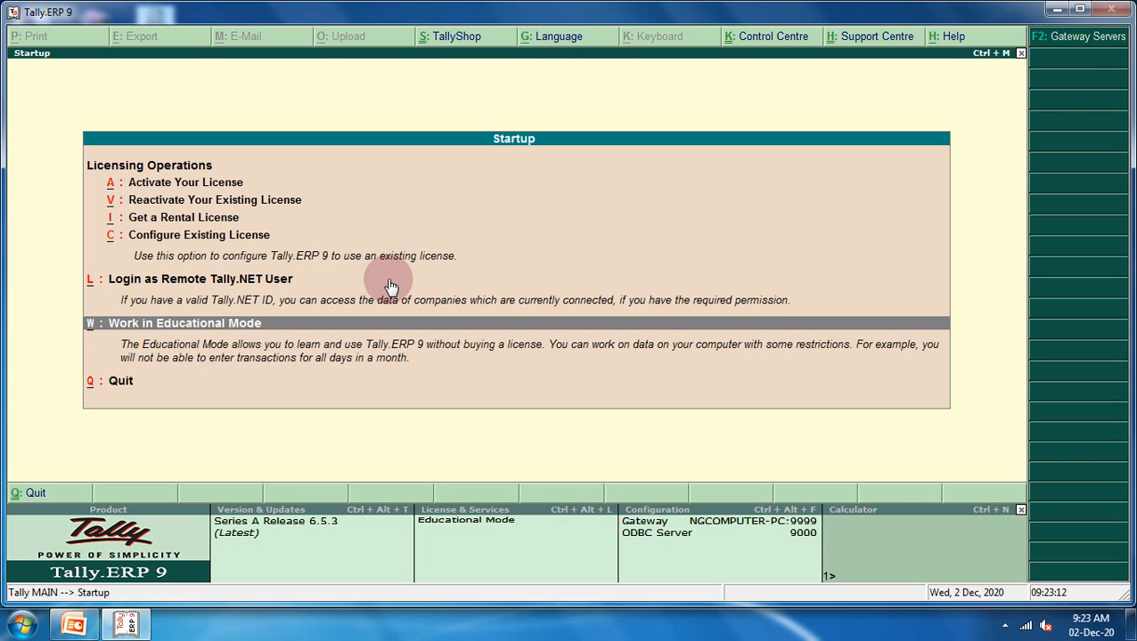
pyautogui.press('Return')
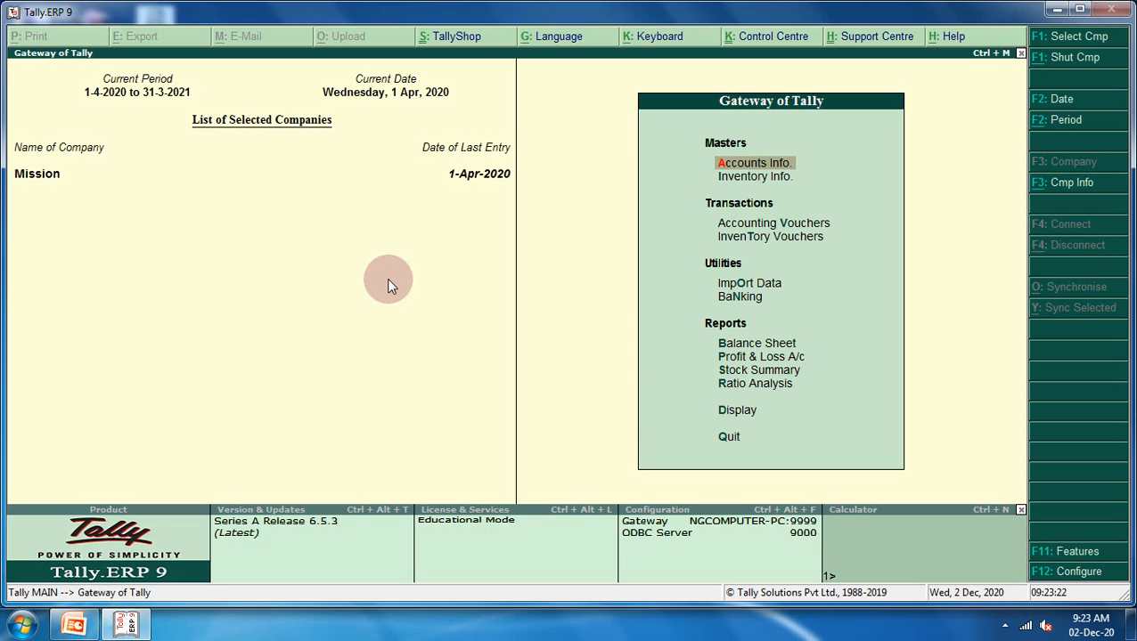
# - Create a single cost category named Bike, keeping the default revenue and non-revenue allocation settings
pyautogui.press('Return')
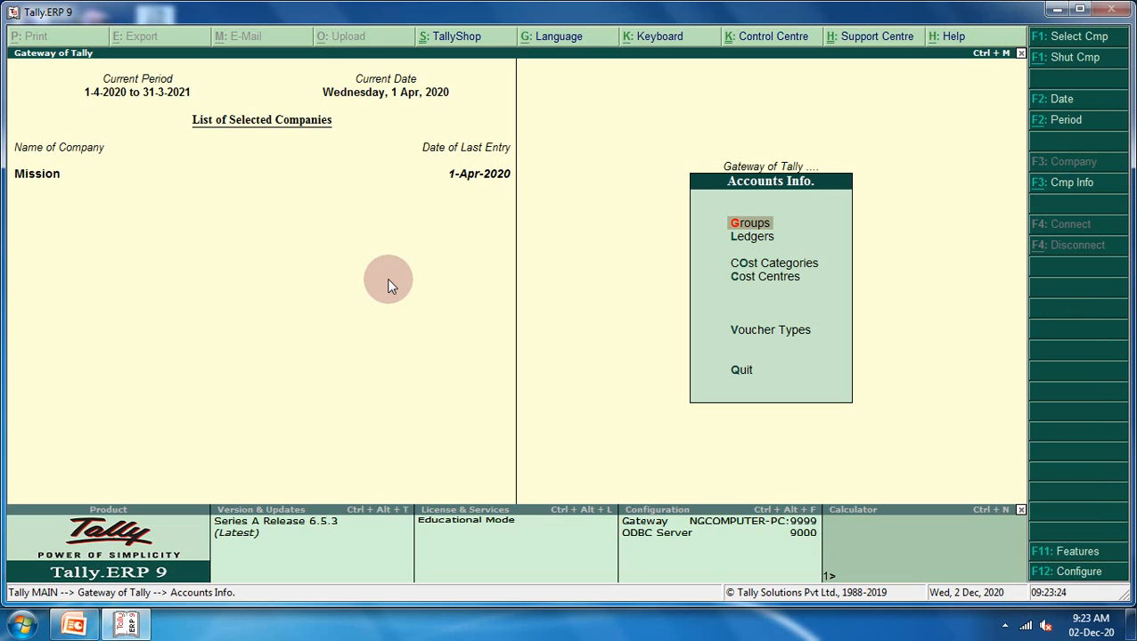
pyautogui.press('Down')
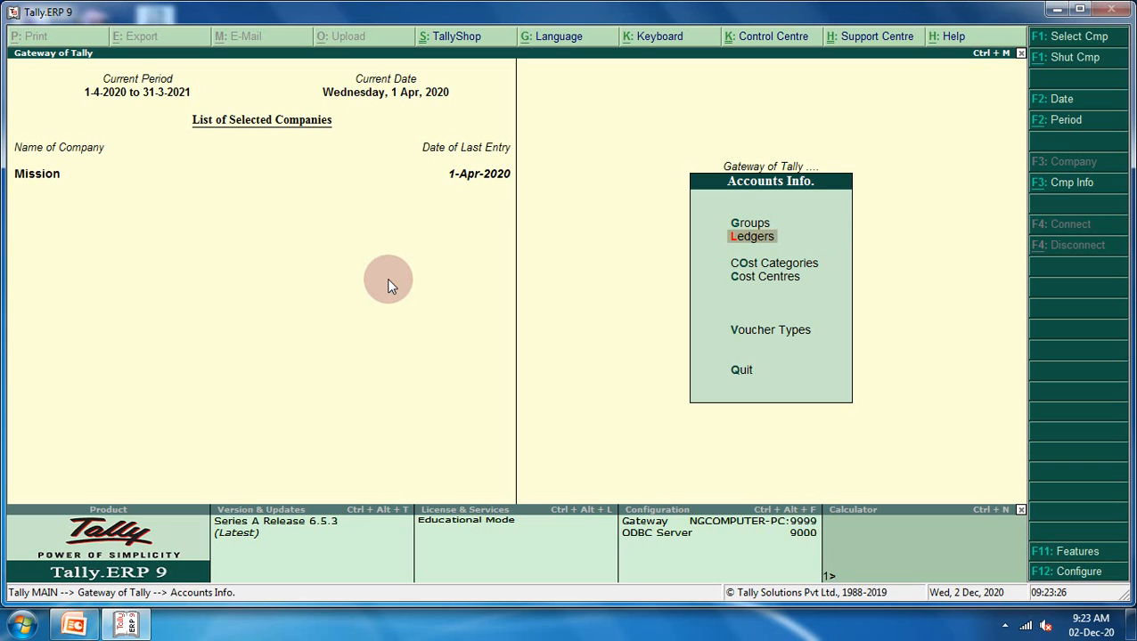
pyautogui.press('Down')
pyautogui.press('Return')
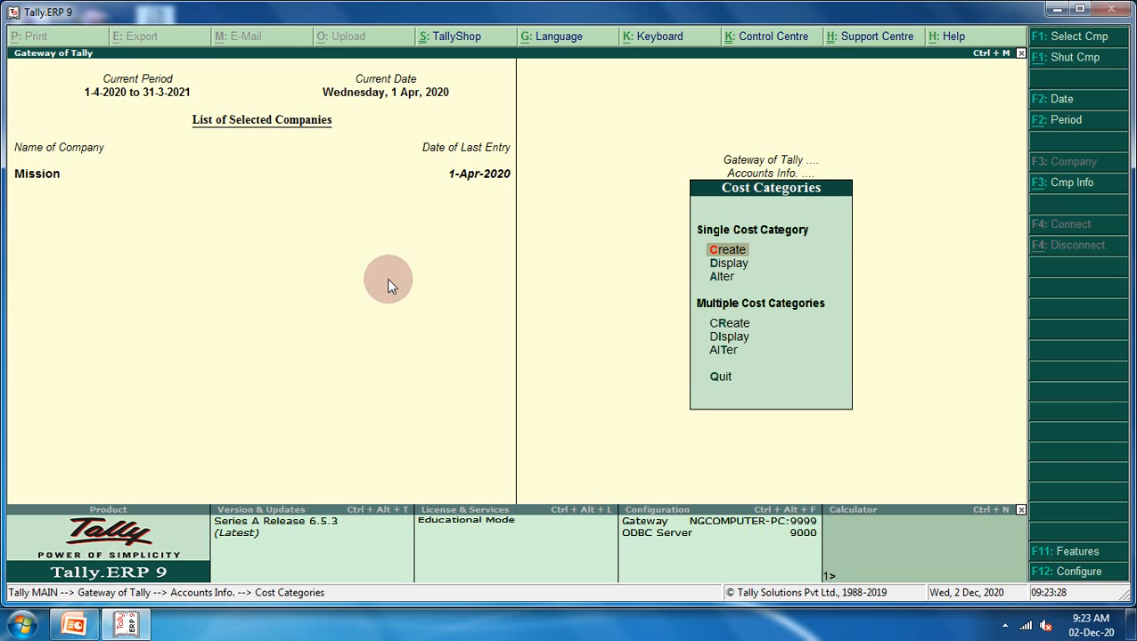
pyautogui.press('Return')
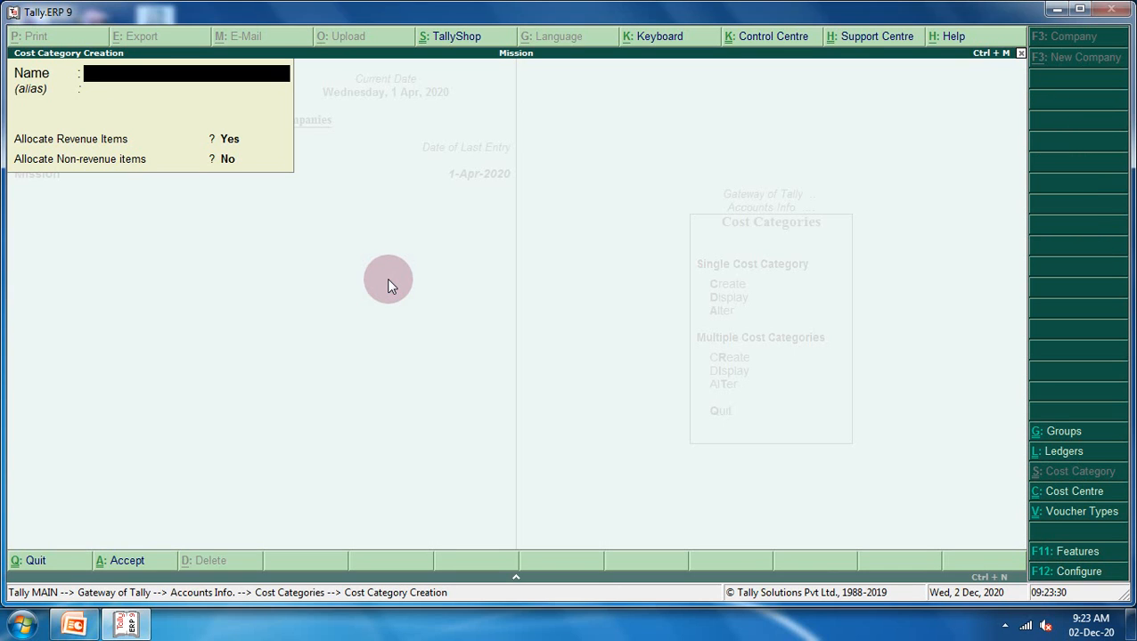
pyautogui.write('BIKE')
pyautogui.press('Return')
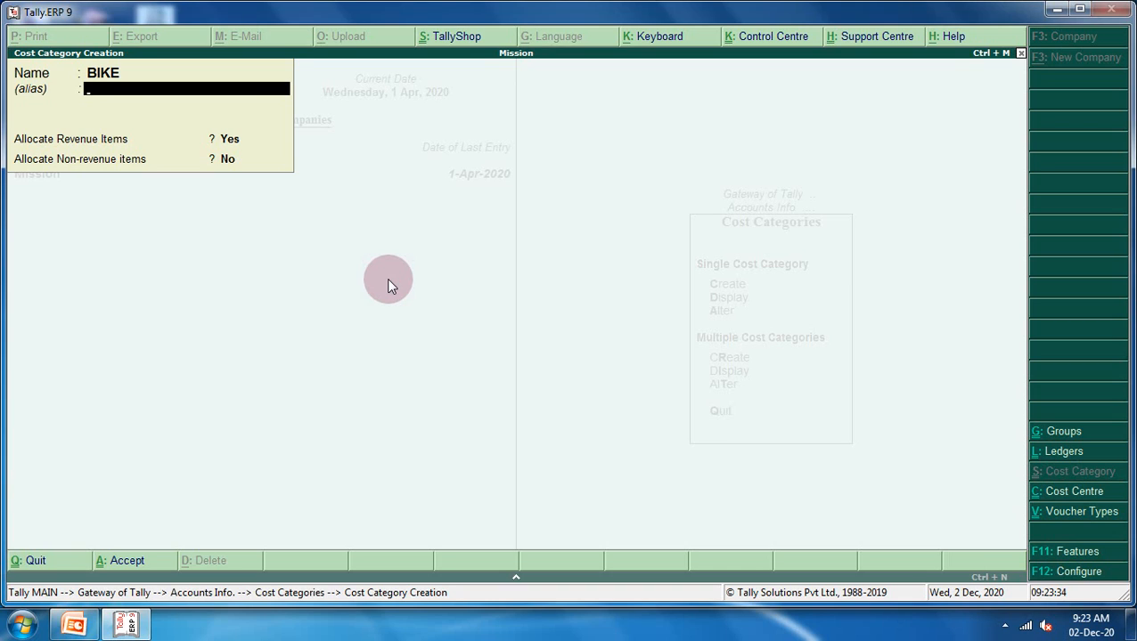
pyautogui.press('BackSpace')
pyautogui.write('Bike')
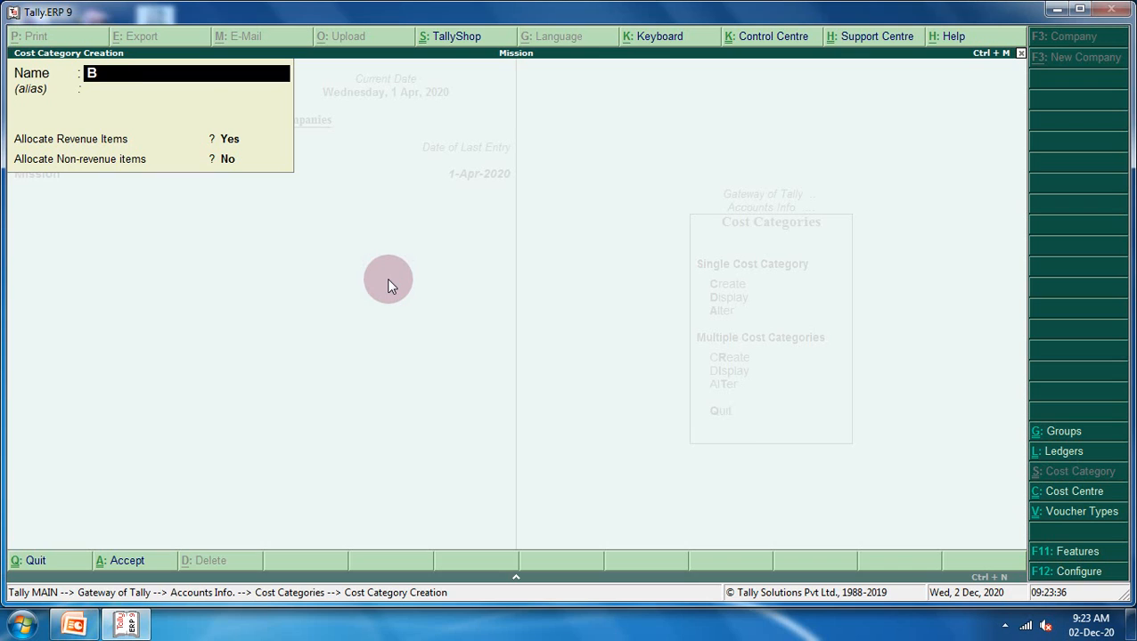
pyautogui.press('Return')
pyautogui.press('Return')
pyautogui.press('Return')
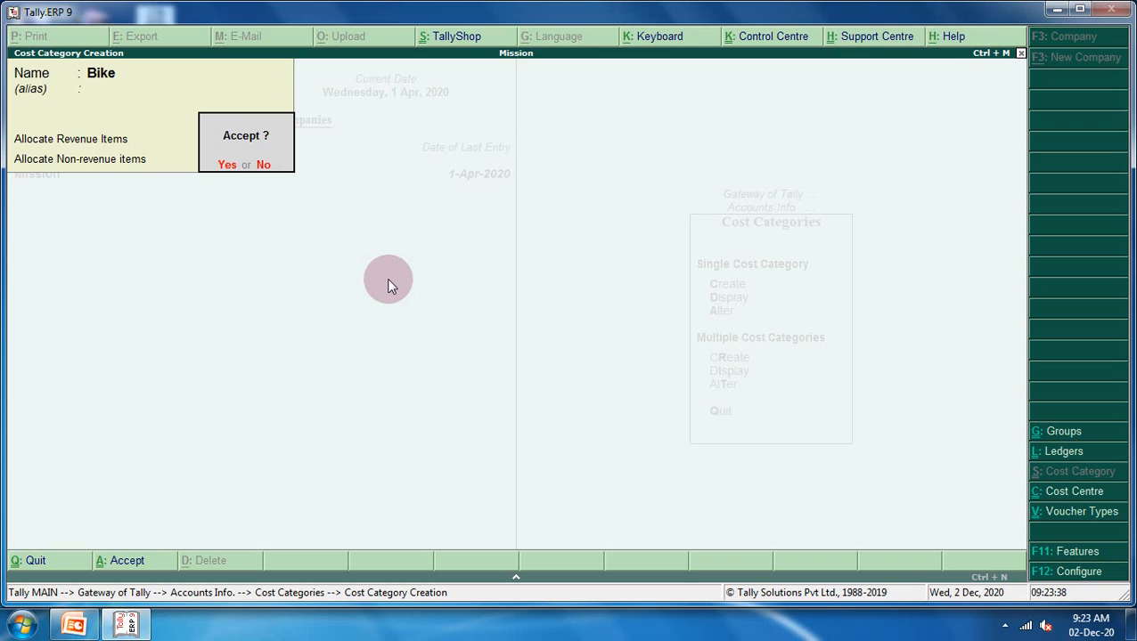
pyautogui.press('Return')
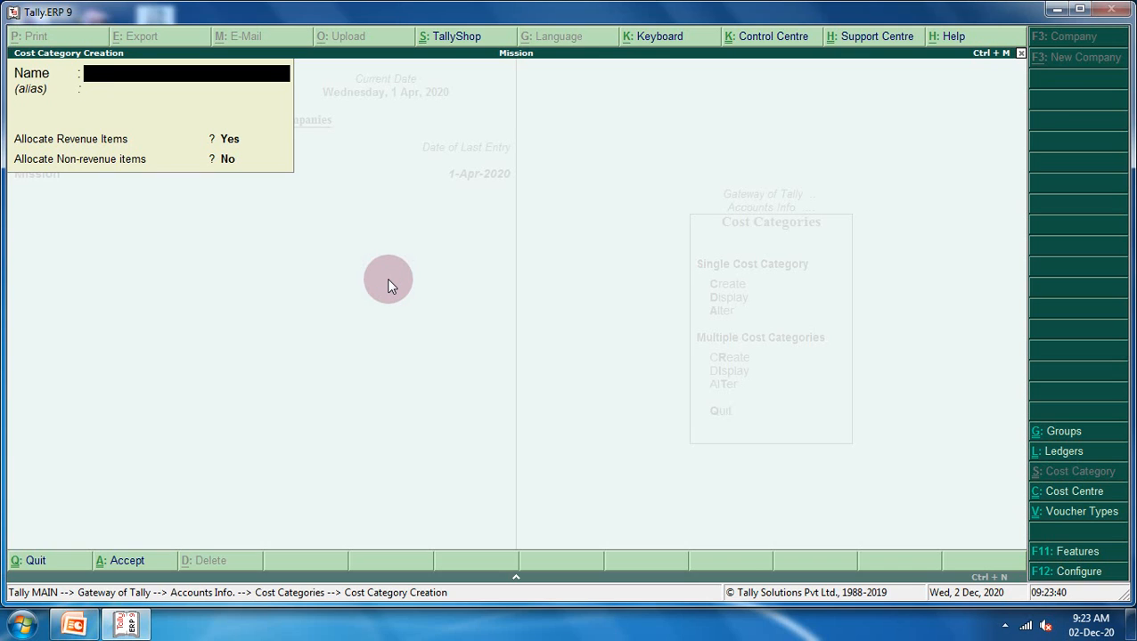
# - Create a cost category named Scooter with the default allocation settings
pyautogui.write('Scooter')
pyautogui.press('Return')
pyautogui.press('Return')
pyautogui.press('Return')
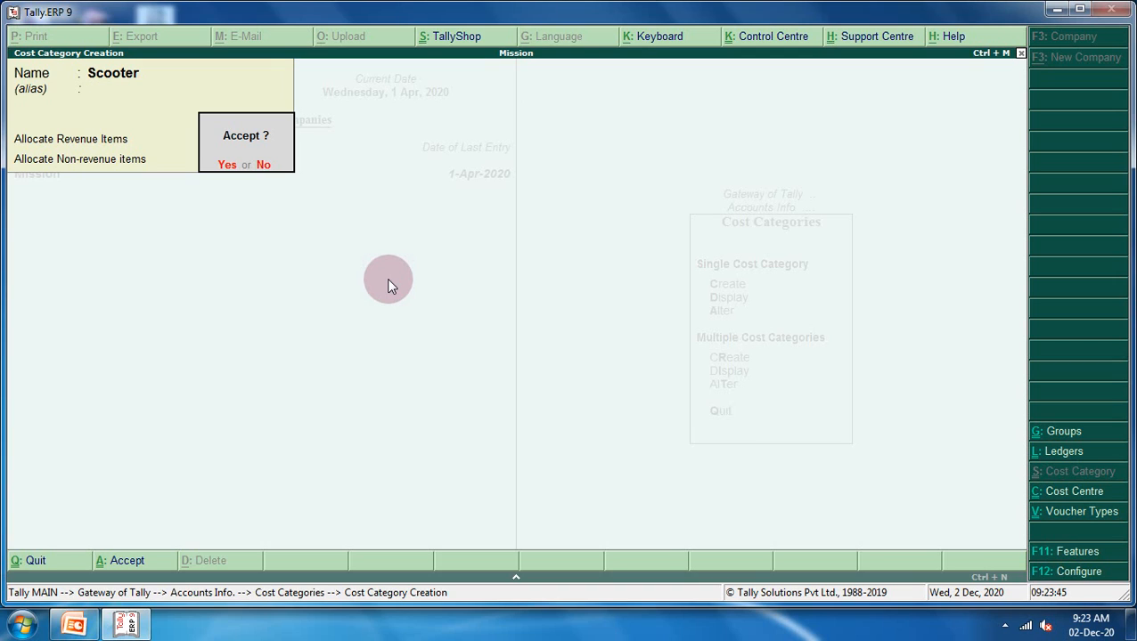
pyautogui.press('Return')
# - Create a cost category named Car with the default allocation settings, and return to the accounts information options
pyautogui.write('Car')
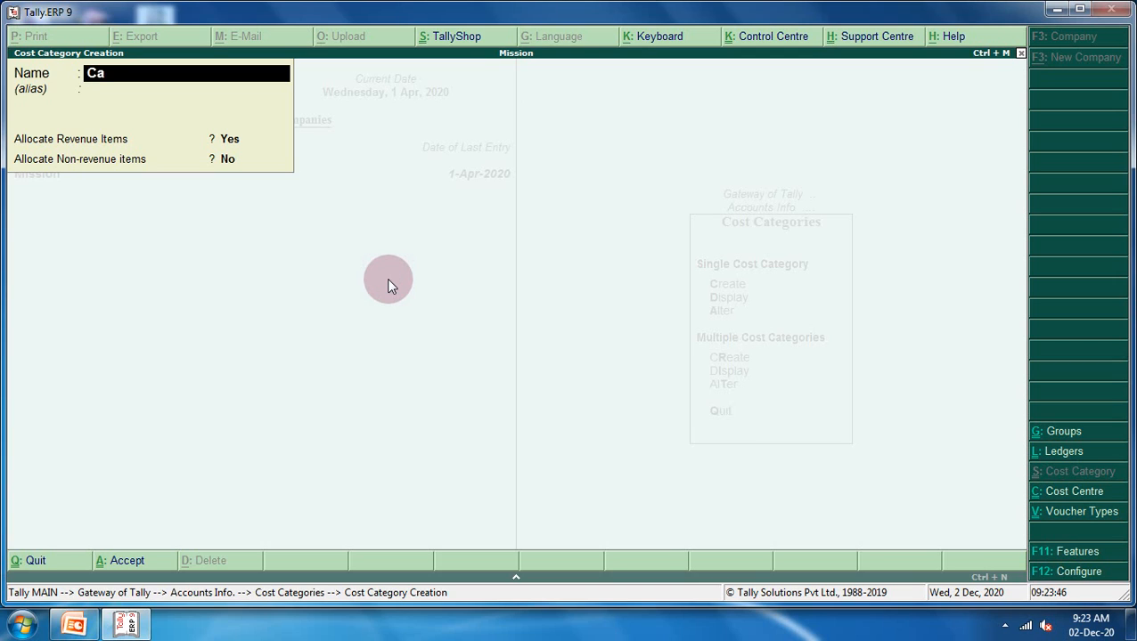
pyautogui.press('Return')
pyautogui.press('Return')
pyautogui.press('Return')
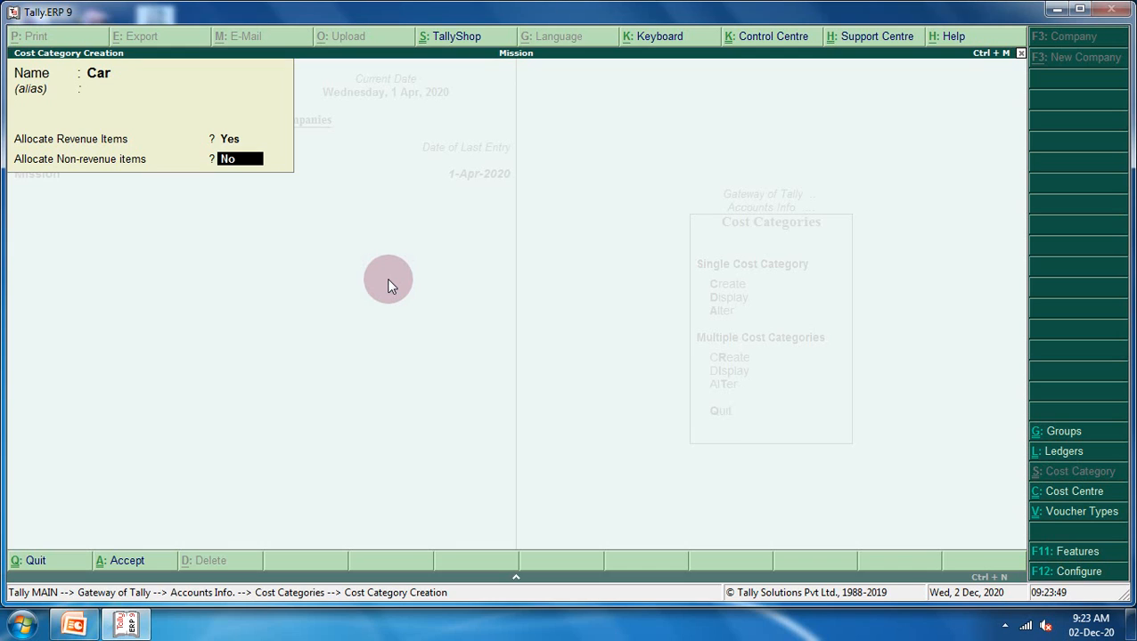
pyautogui.press('Return')
pyautogui.press('Return')
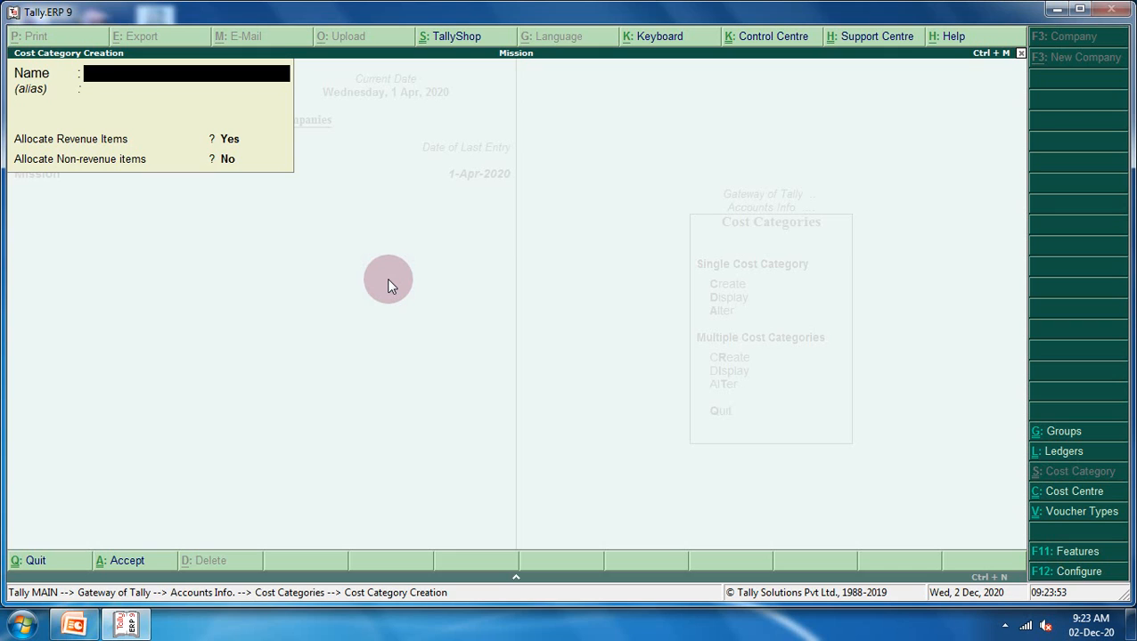
pyautogui.press('Escape')
pyautogui.press('Escape')
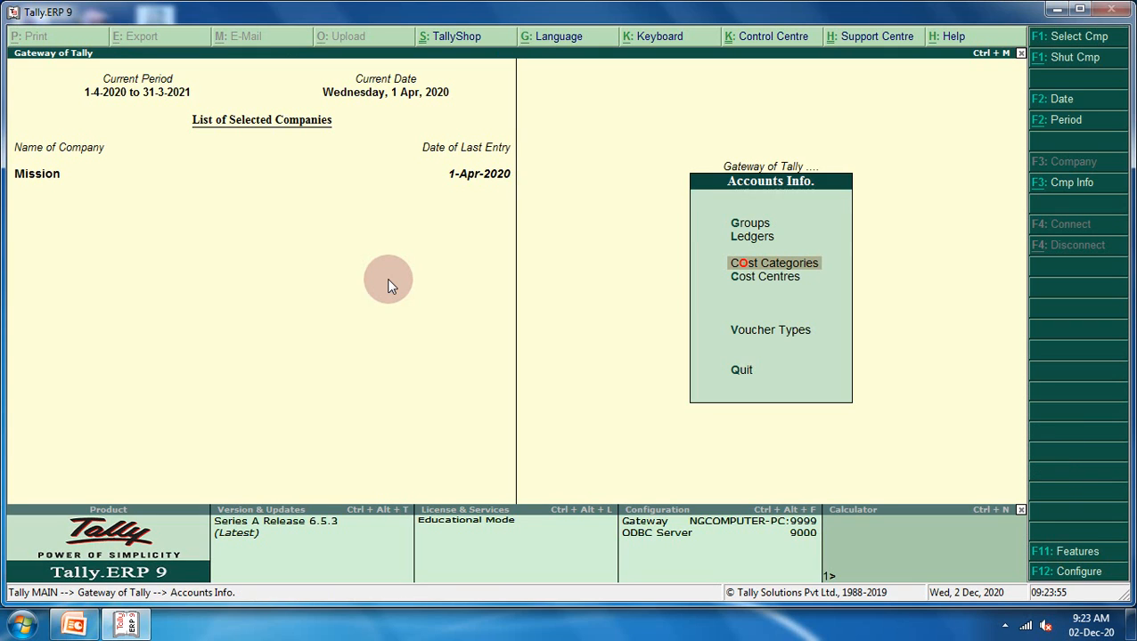
# - Create a single cost centre named Splender in the Bike category, under Primary
pyautogui.press('Down')
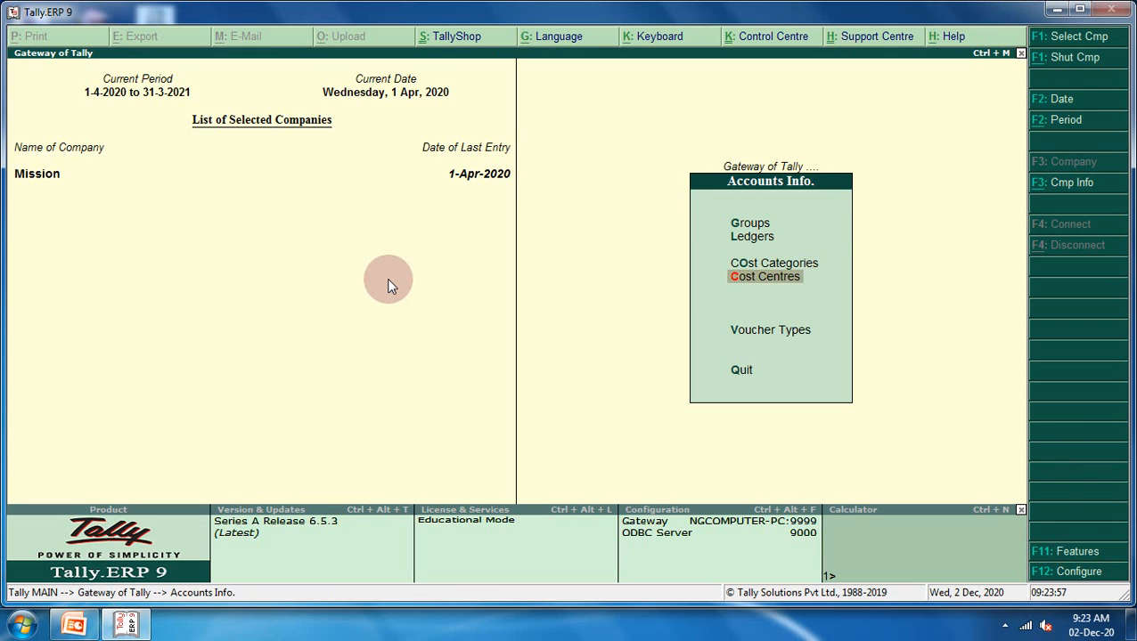
pyautogui.press('Return')
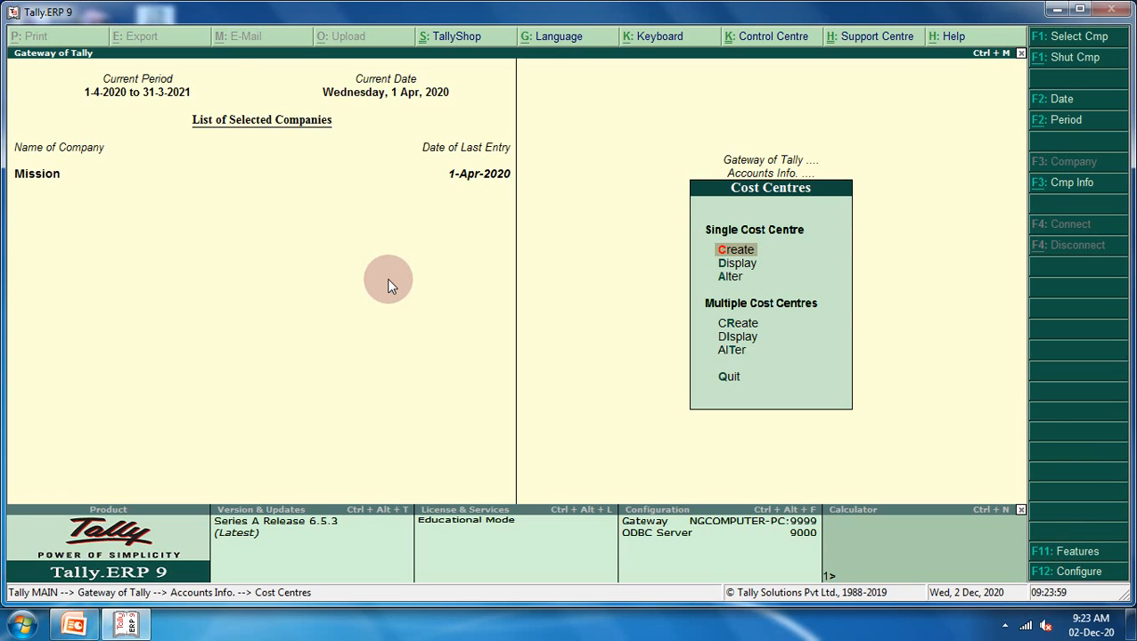
pyautogui.press('Return')
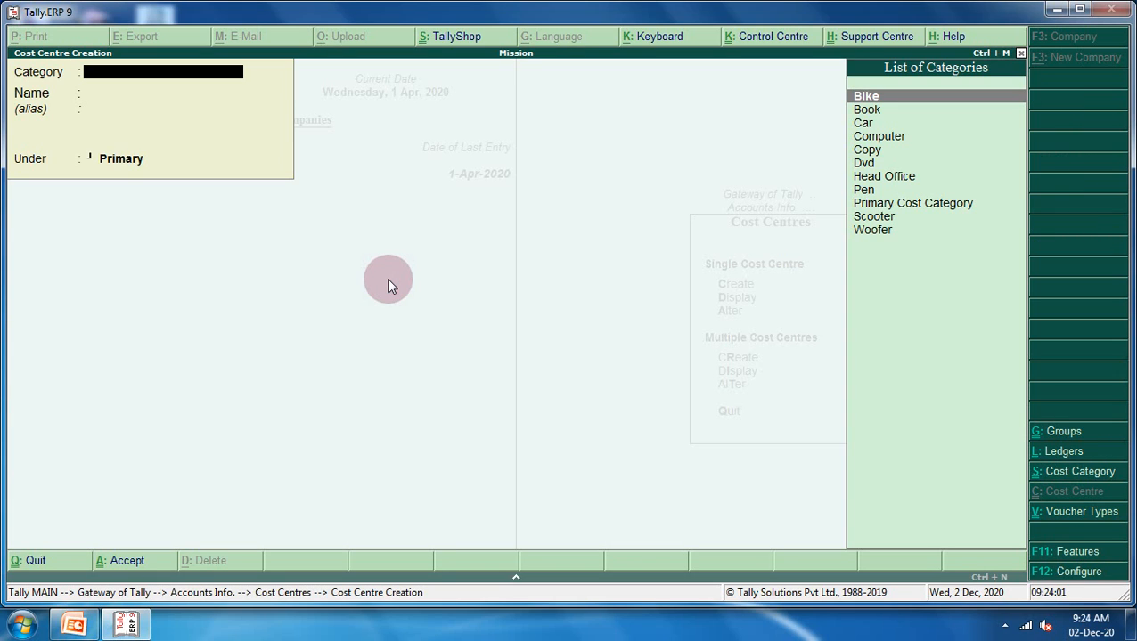
pyautogui.press('Return')
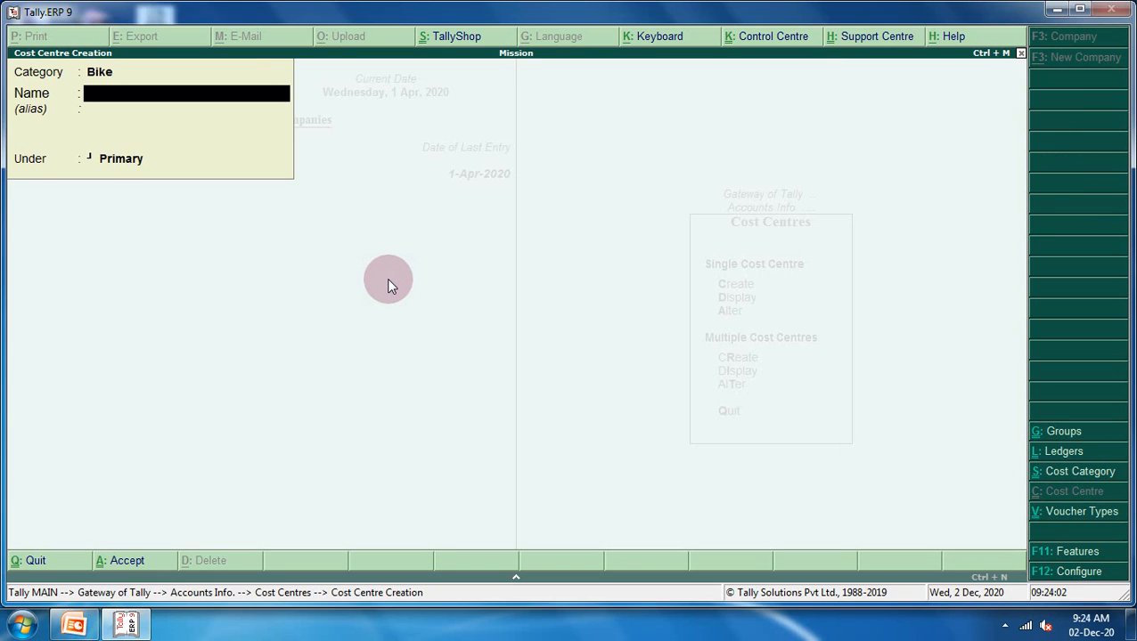
pyautogui.write('Splender')
pyautogui.press('Return')
pyautogui.press('Return')
pyautogui.press('Return')
pyautogui.press('Return')
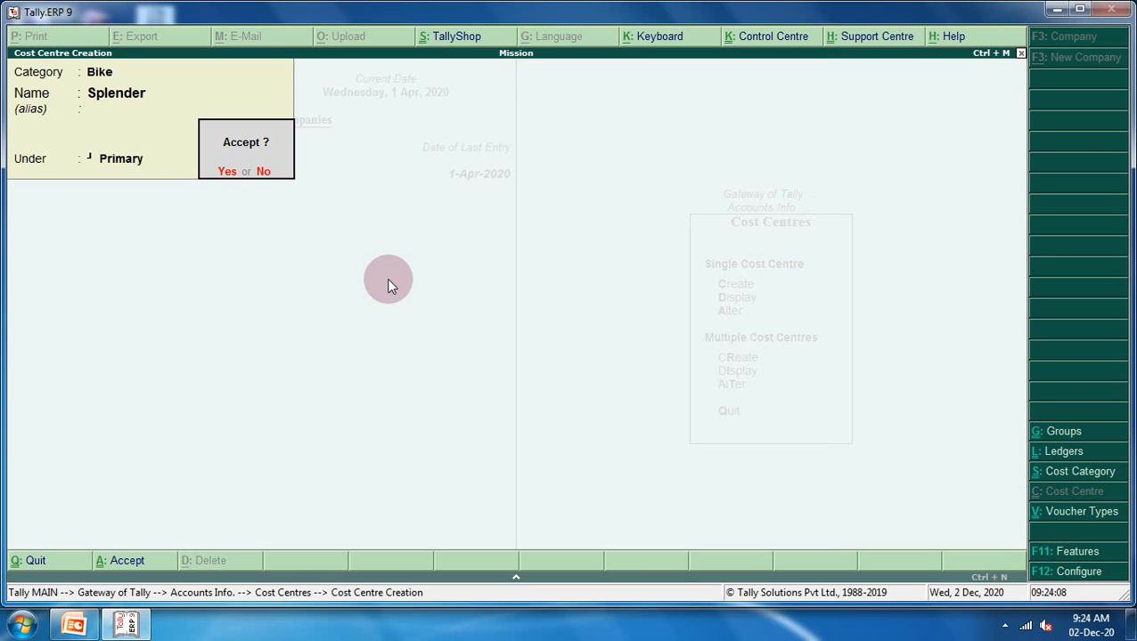
# - Create a cost centre named Cbz in the Bike category, under Primary
pyautogui.write('C')
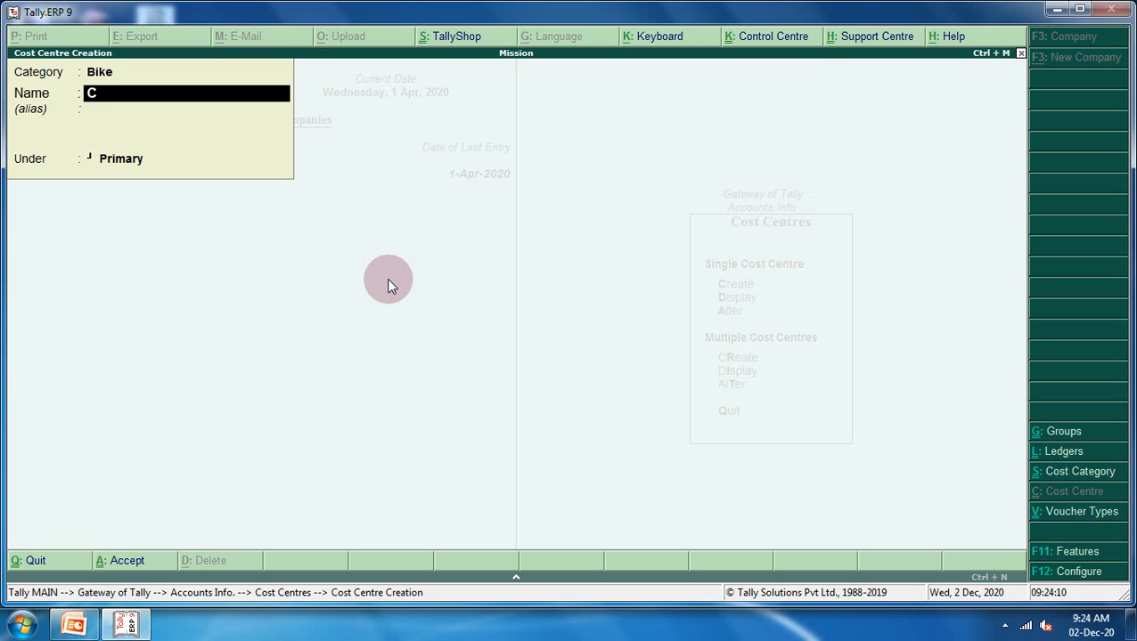
pyautogui.write('bz')
pyautogui.press('Return')
pyautogui.press('Return')
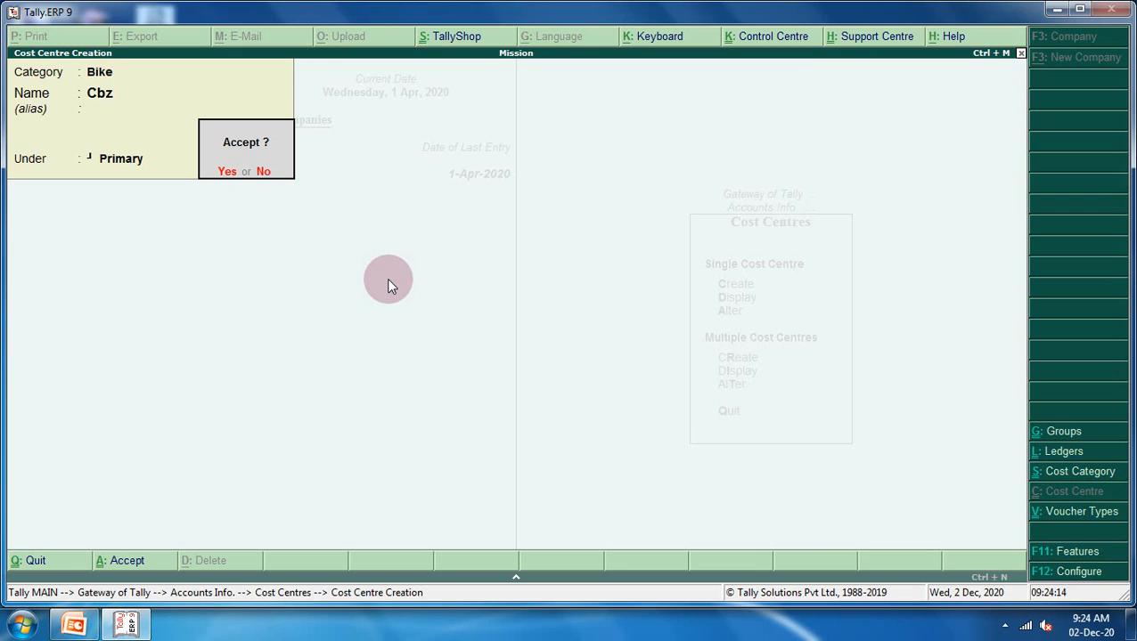
pyautogui.press('Return')
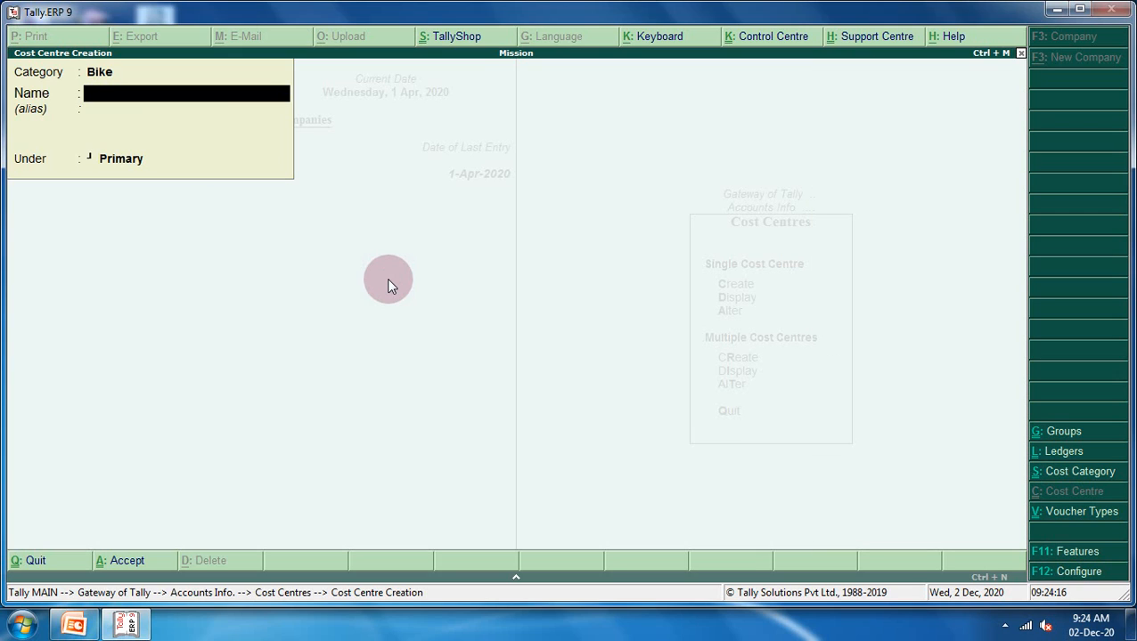
# - Create a cost centre named Discover in the Bike category, under Primary
pyautogui.write('Discover')
pyautogui.press('Return')
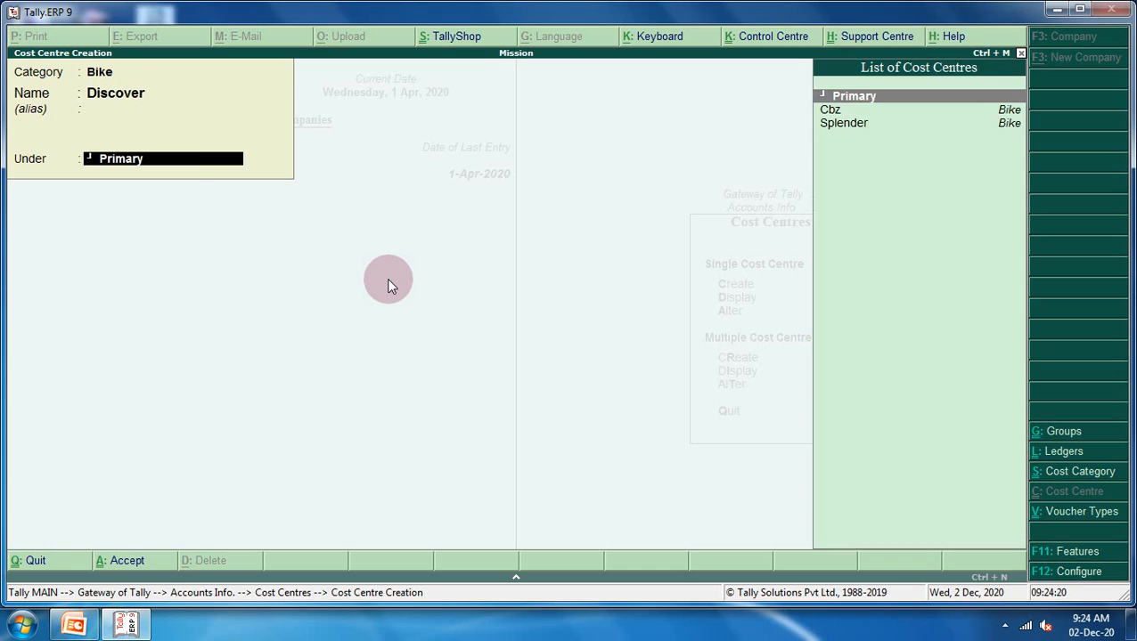
pyautogui.press('Return')
pyautogui.press('Return')
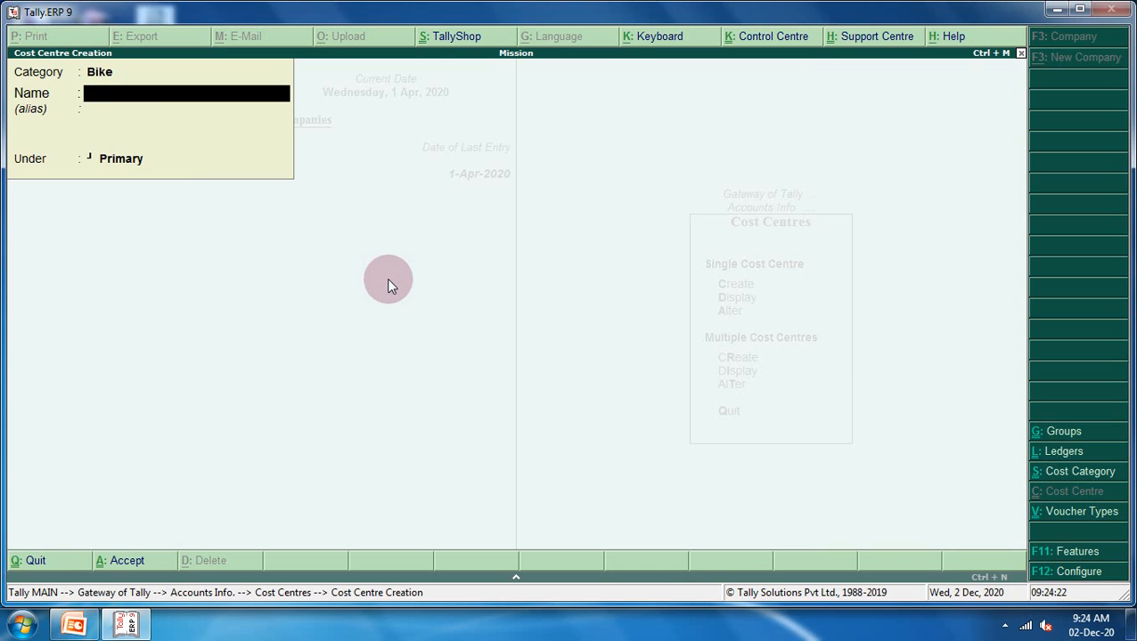
# - Create a cost centre named Calibar in the Bike category, under Primary
pyautogui.write('Calibar')
pyautogui.press('Return')
pyautogui.press('Return')
pyautogui.press('Return')
# - Switch the category to Scooter and create a cost centre named Vespa under Primary
pyautogui.press('BackSpace')
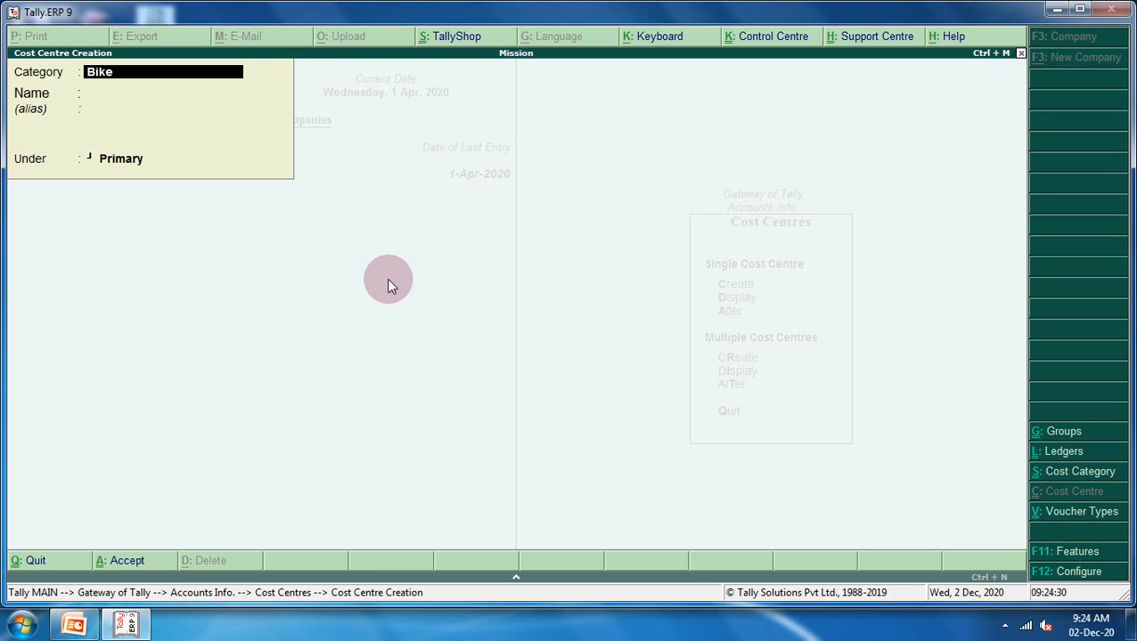
pyautogui.write('S')
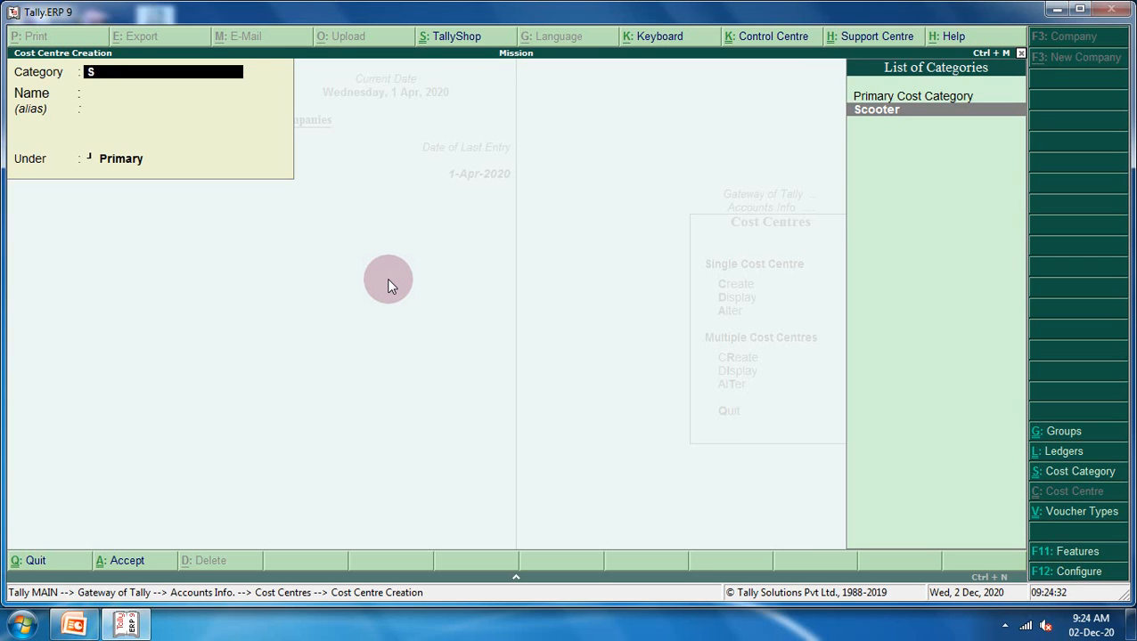
pyautogui.press('Return')
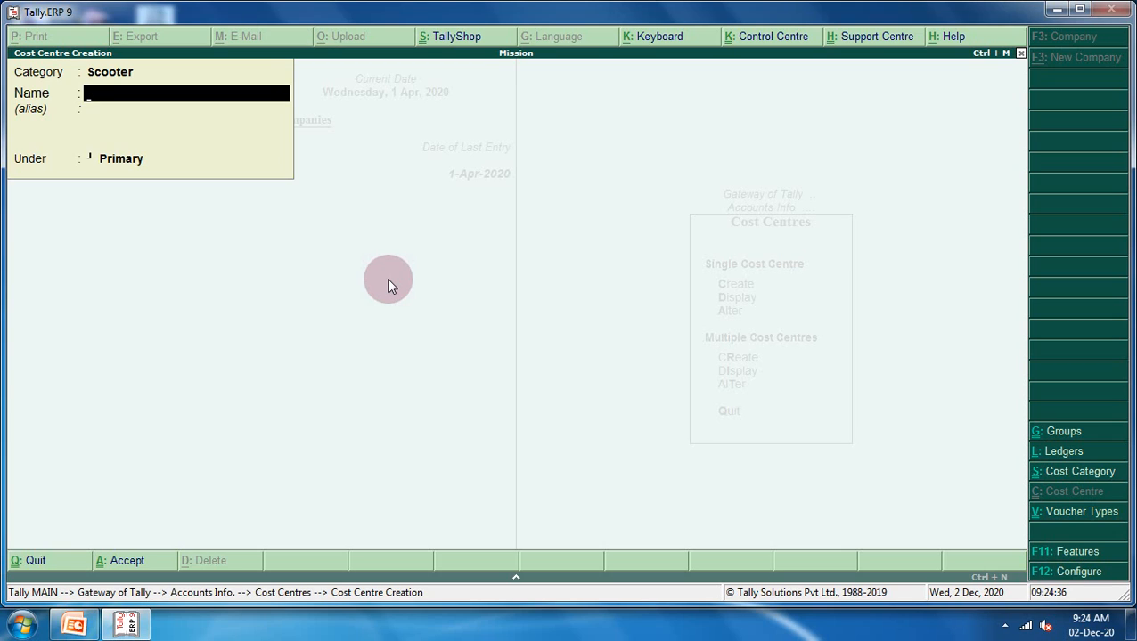
pyautogui.write('Vespa')
pyautogui.press('Return')
pyautogui.press('Return')
pyautogui.press('Return')
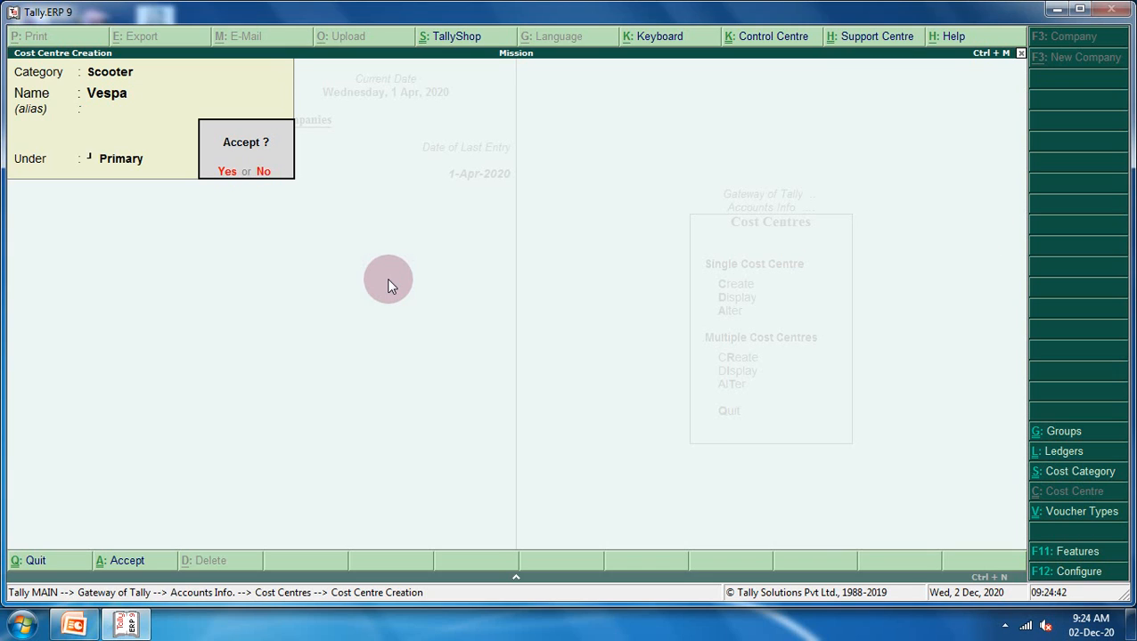
pyautogui.press('Return')
# - Create a cost centre named Bajaj Super in the Scooter category, under Primary
pyautogui.write('Bajaj')
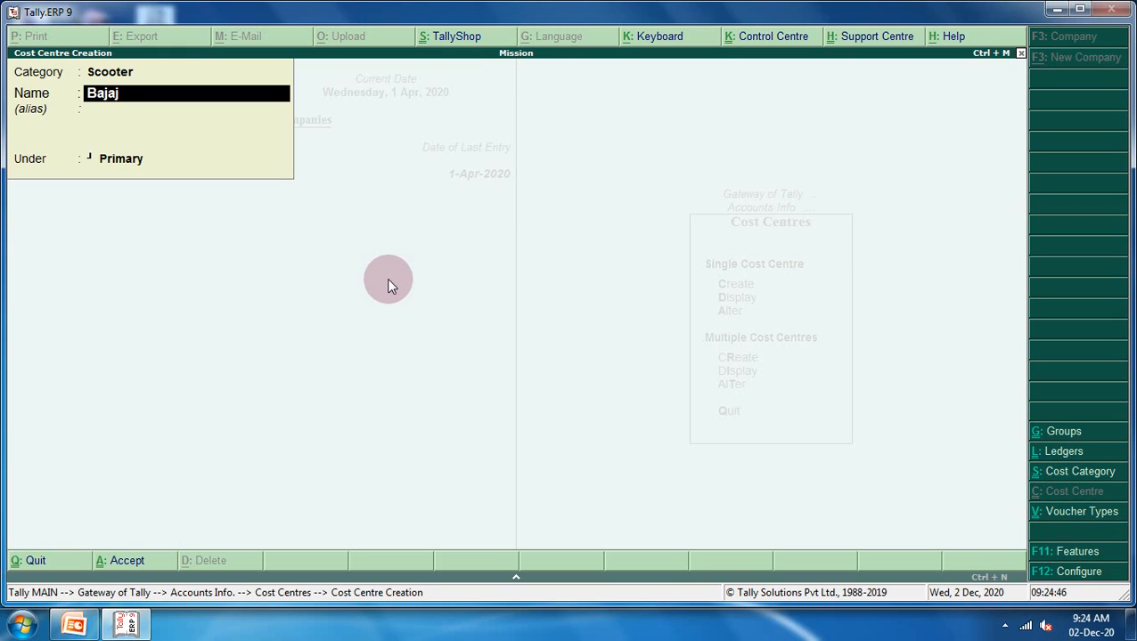
pyautogui.write(' Super')
pyautogui.press('Return')
pyautogui.press('Return')
pyautogui.press('Return')
pyautogui.press('Return')
# - Create a cost centre named Chetak in the Scooter category, under Primary
pyautogui.write('Chetak')
pyautogui.press('Return')
pyautogui.press('Return')
pyautogui.press('Return')
# - Switch the category to Car and create a cost centre named Ven under Primary
pyautogui.press('BackSpace')
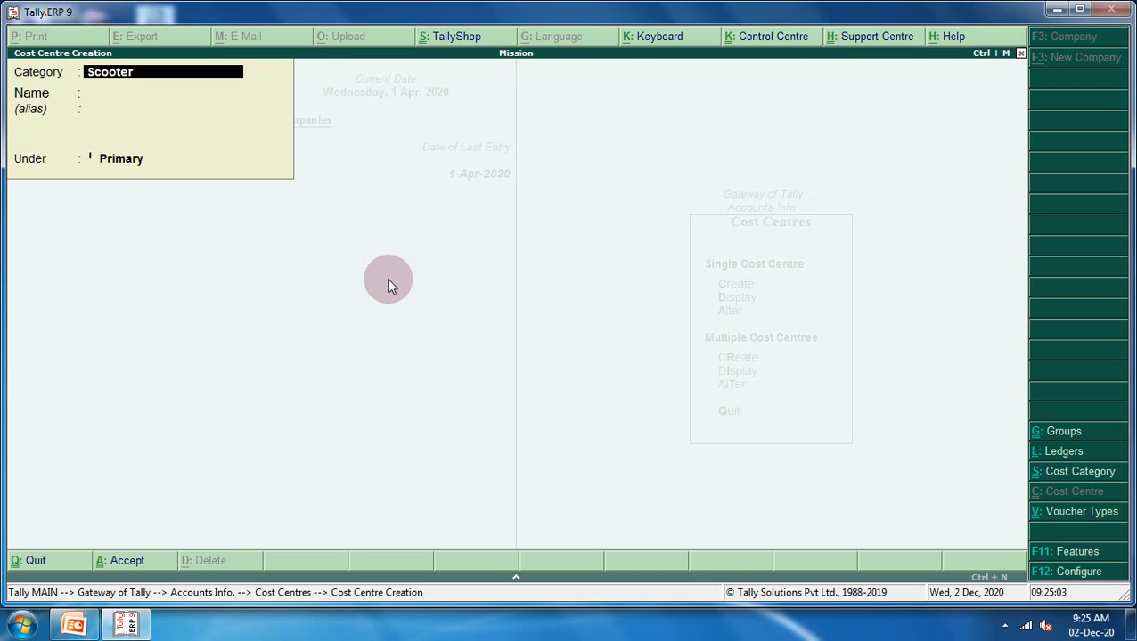
pyautogui.write('Ca')
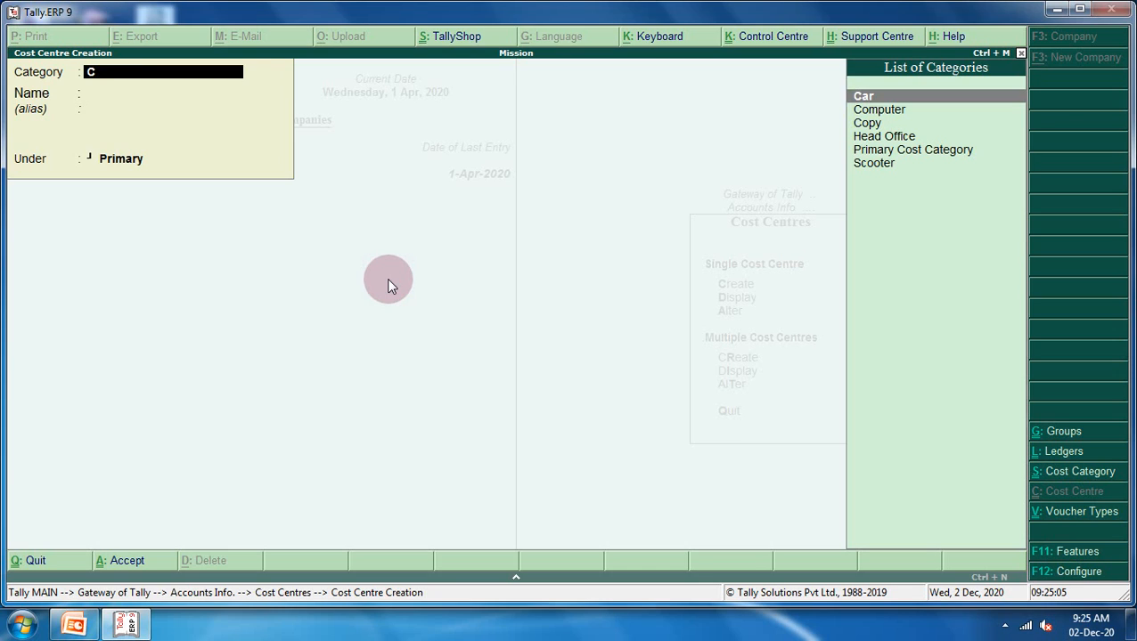
pyautogui.press('Return')
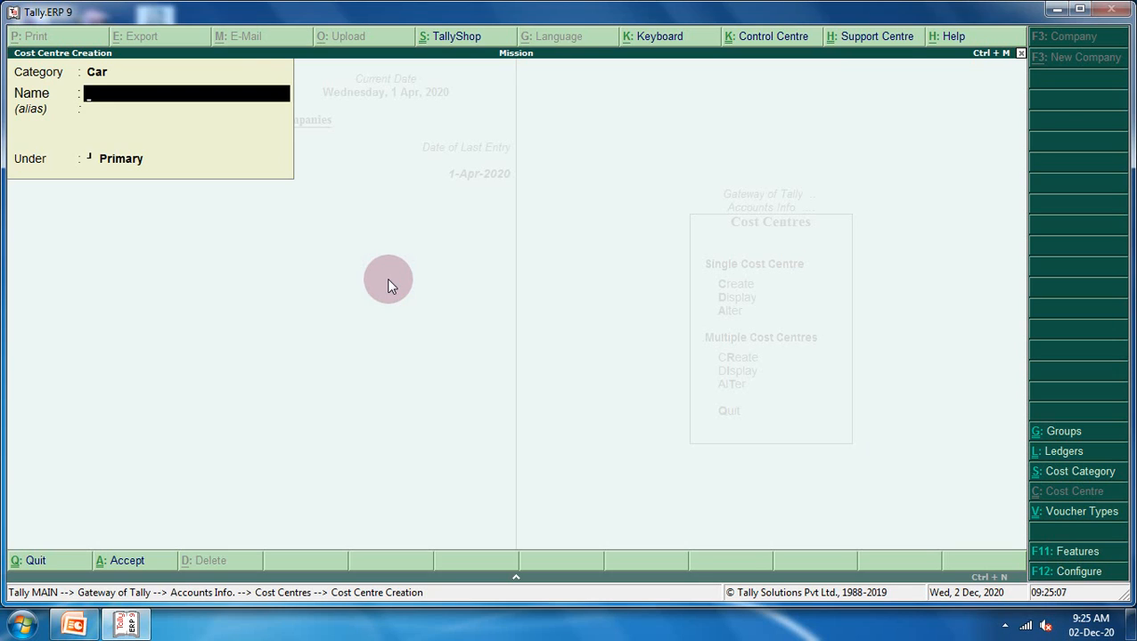
pyautogui.write('Ven')
pyautogui.press('Return')
pyautogui.press('Return')
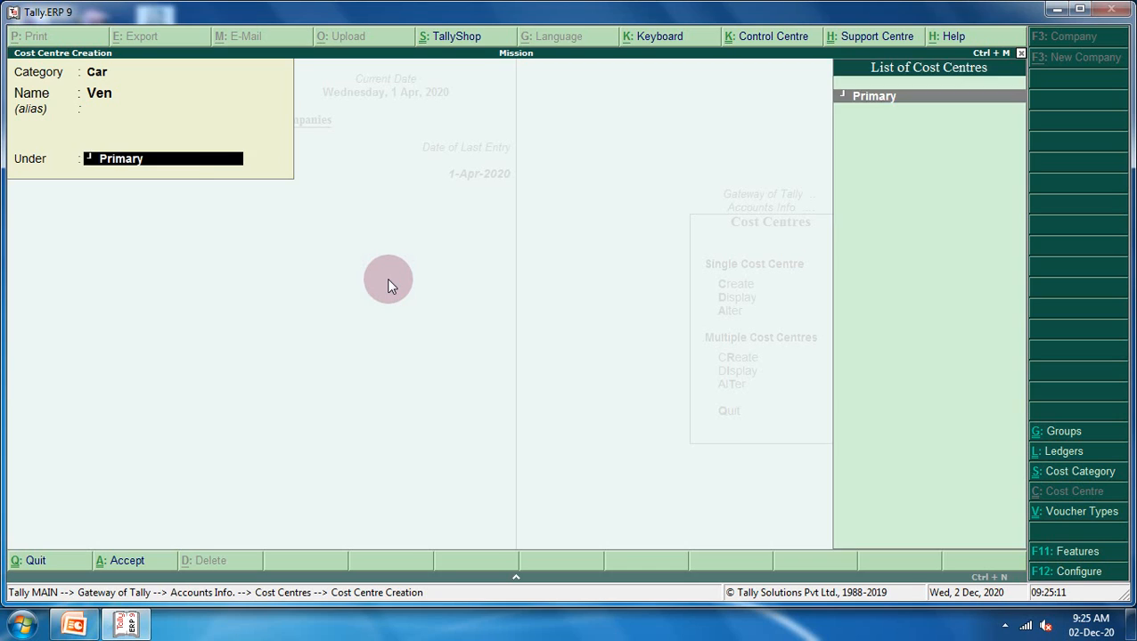
pyautogui.press('Return')
pyautogui.press('Return')
# - Create a cost centre named Maruti in the Car category, under Primary
pyautogui.write('Maruti')
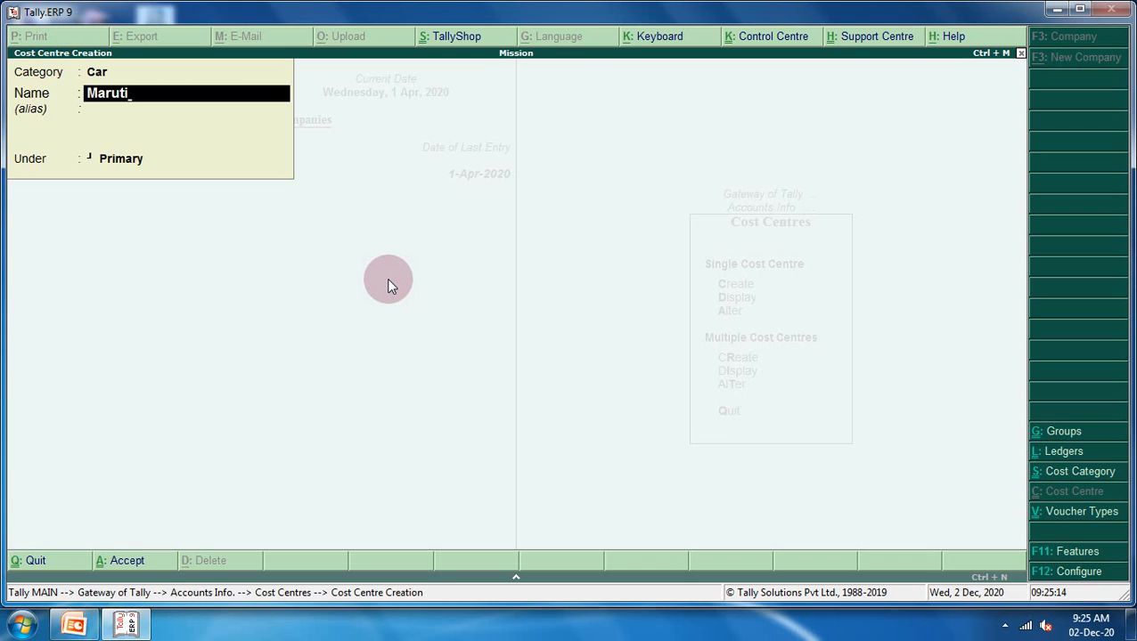
pyautogui.press('Return')
pyautogui.press('Return')
pyautogui.press('Return')
pyautogui.press('Return')
# - Leave the cost centre masters, return to the Gateway of Tally and open Accounting Vouchers
pyautogui.press('Escape')
pyautogui.press('Escape')
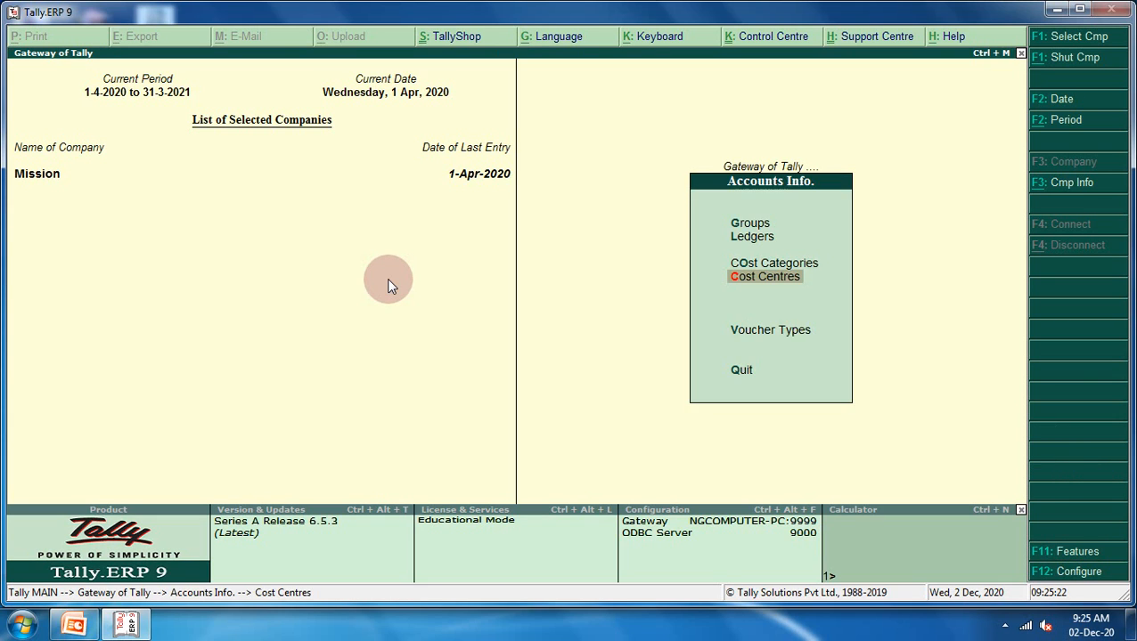
pyautogui.press('Escape')
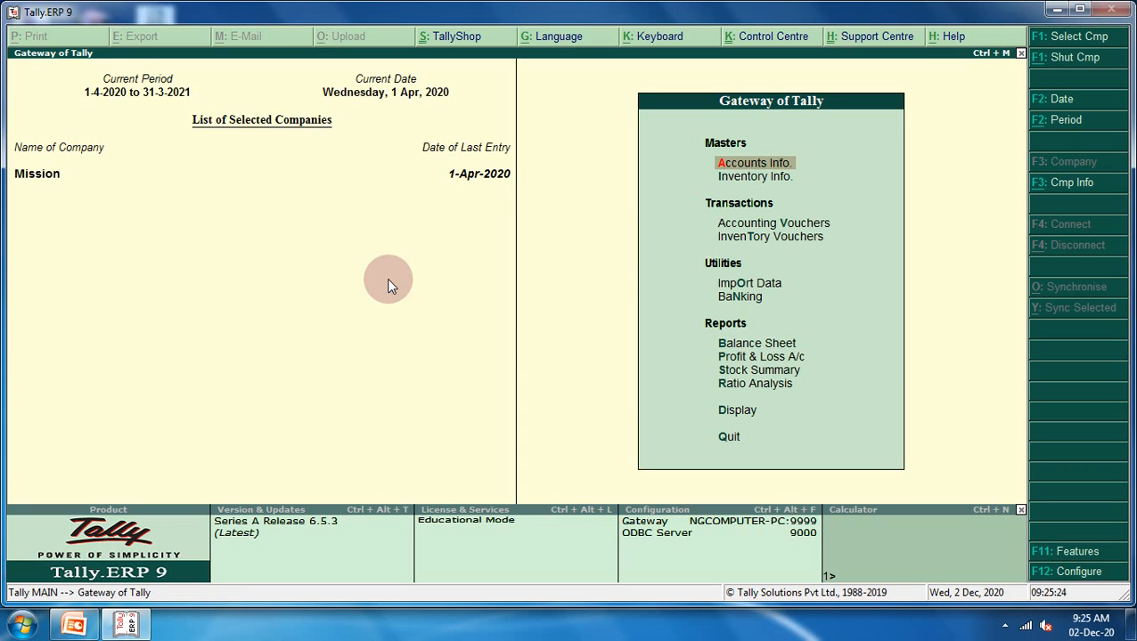
pyautogui.press('Down')
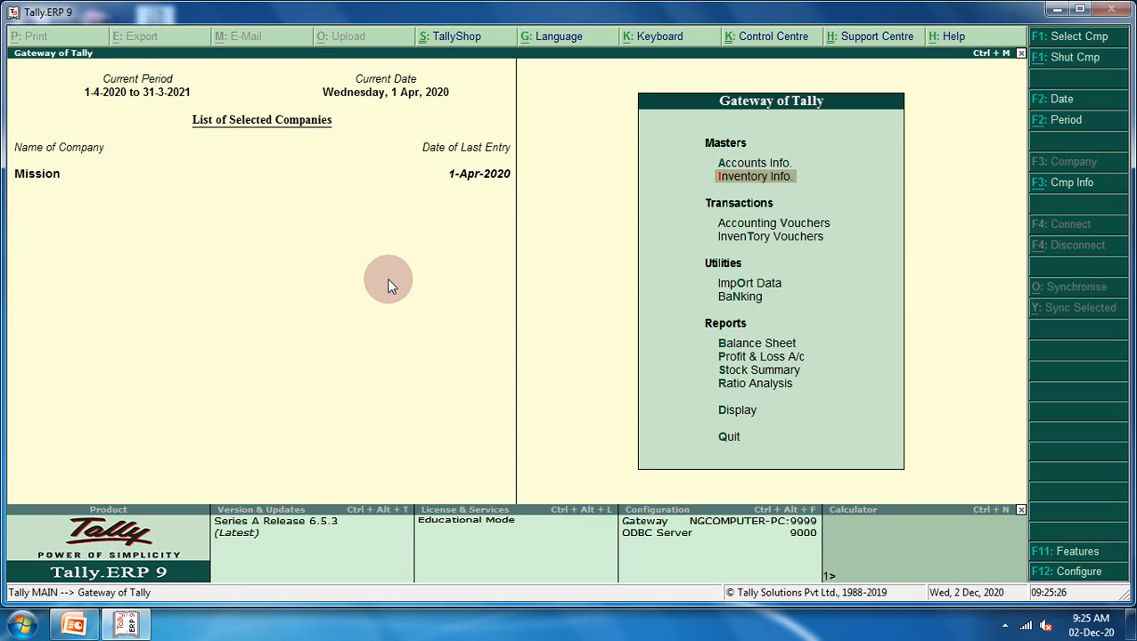
pyautogui.press('Down')
pyautogui.press('Return')
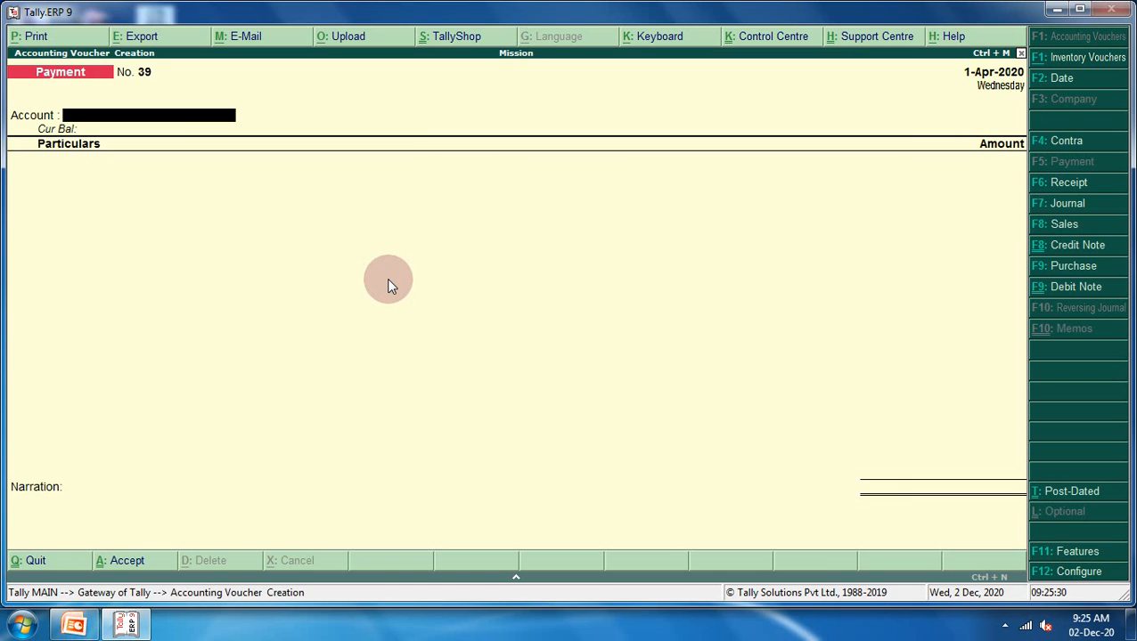
# - Switch to PowerPoint and review the slides listing the cost centre percentages and the transactions to record
pyautogui.click(75, 625)
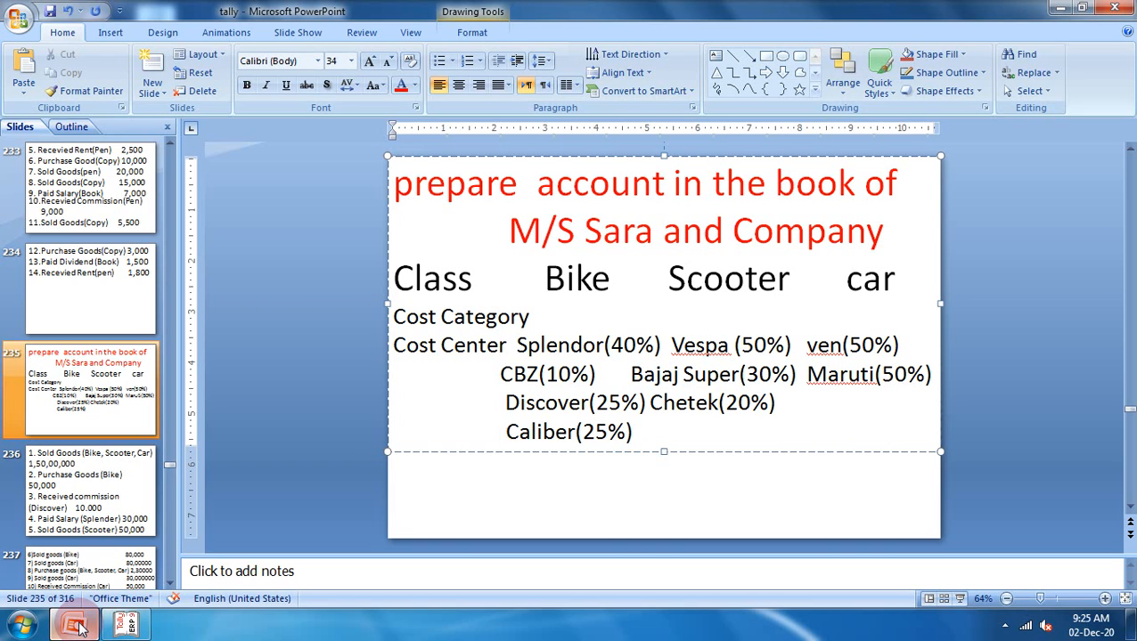
pyautogui.hotkey('shift', 'F5')
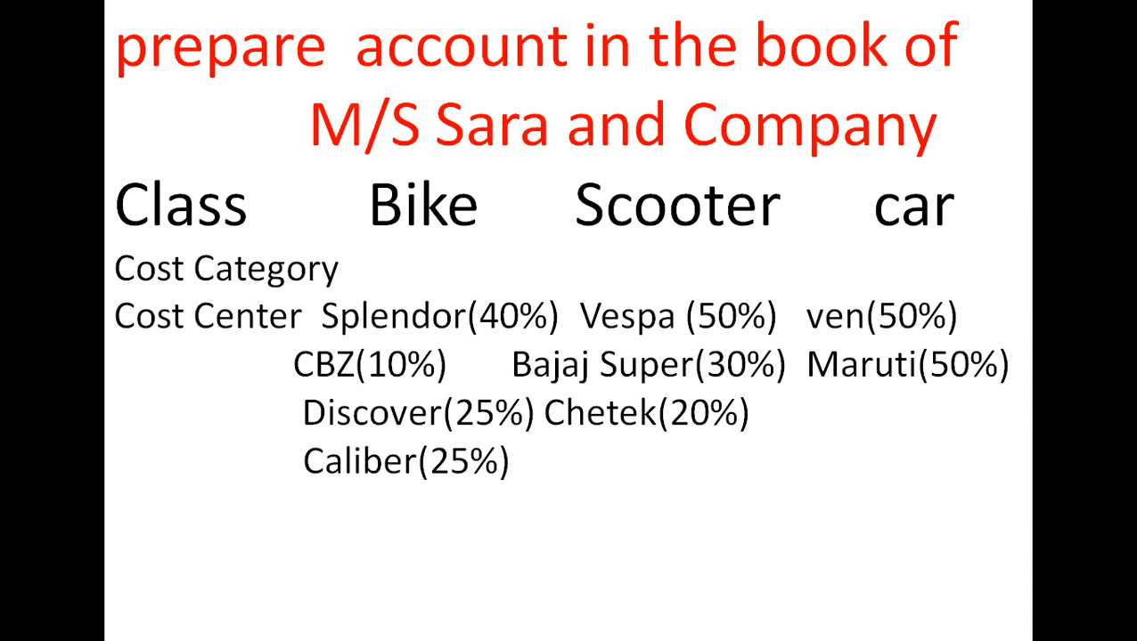
pyautogui.press('Right')
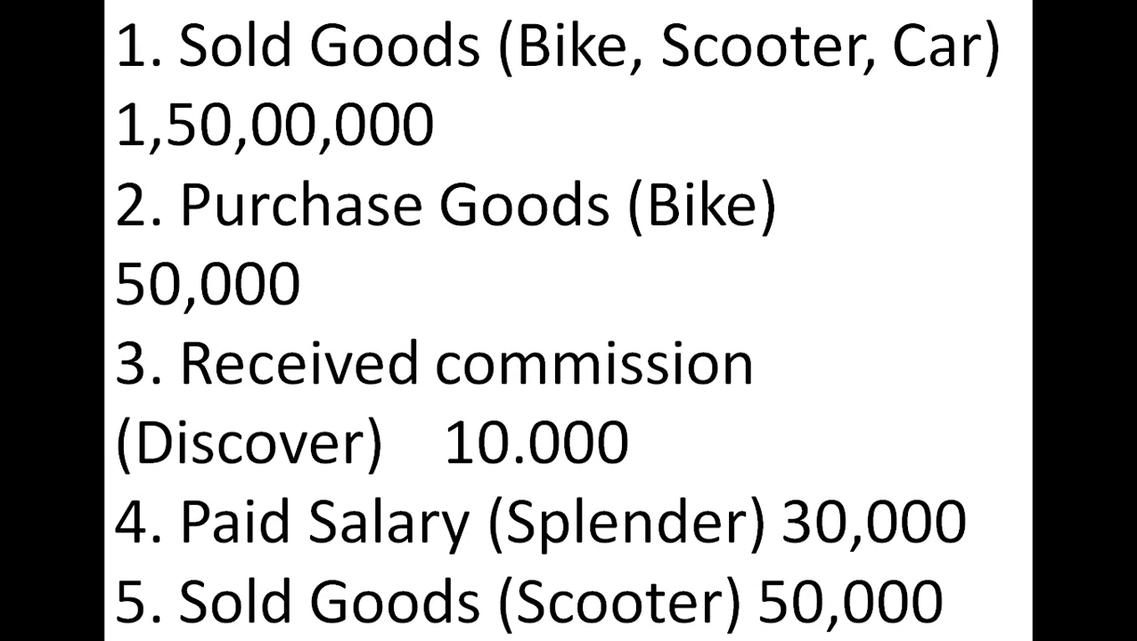
pyautogui.press('Right')
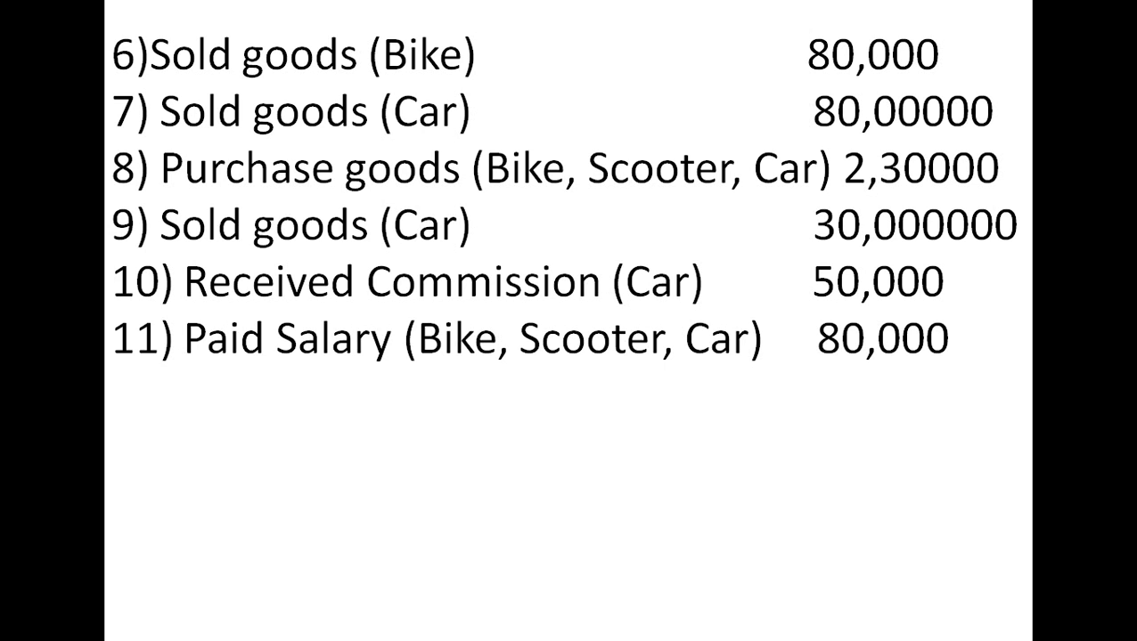
# - Switch back to Tally.ERP 9 and enter a receipt voucher crediting Sales with 1,50,00,000 against Cash
pyautogui.hotkey('alt', 'Tab')
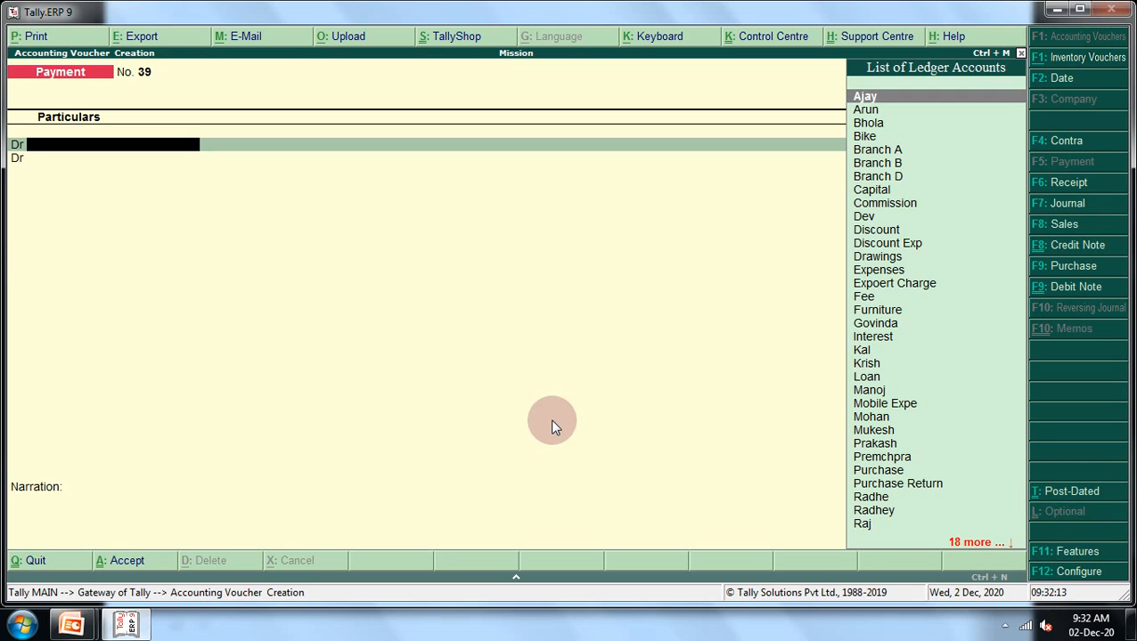
pyautogui.press('F6')
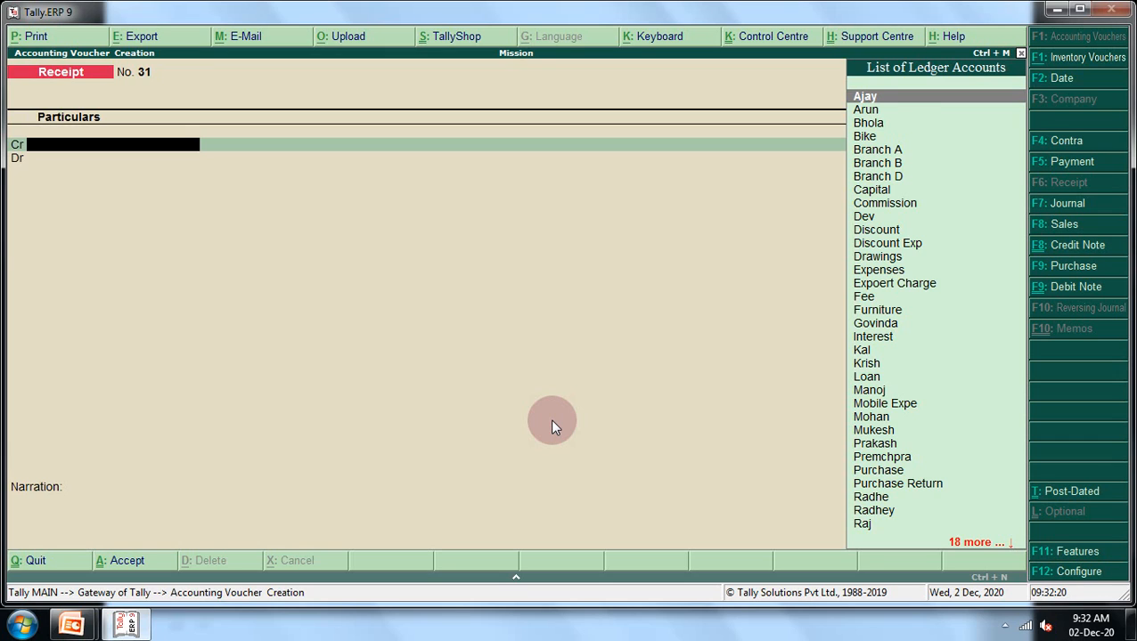
pyautogui.write('s')
pyautogui.press('Down')
pyautogui.press('Down')
pyautogui.press('Return')
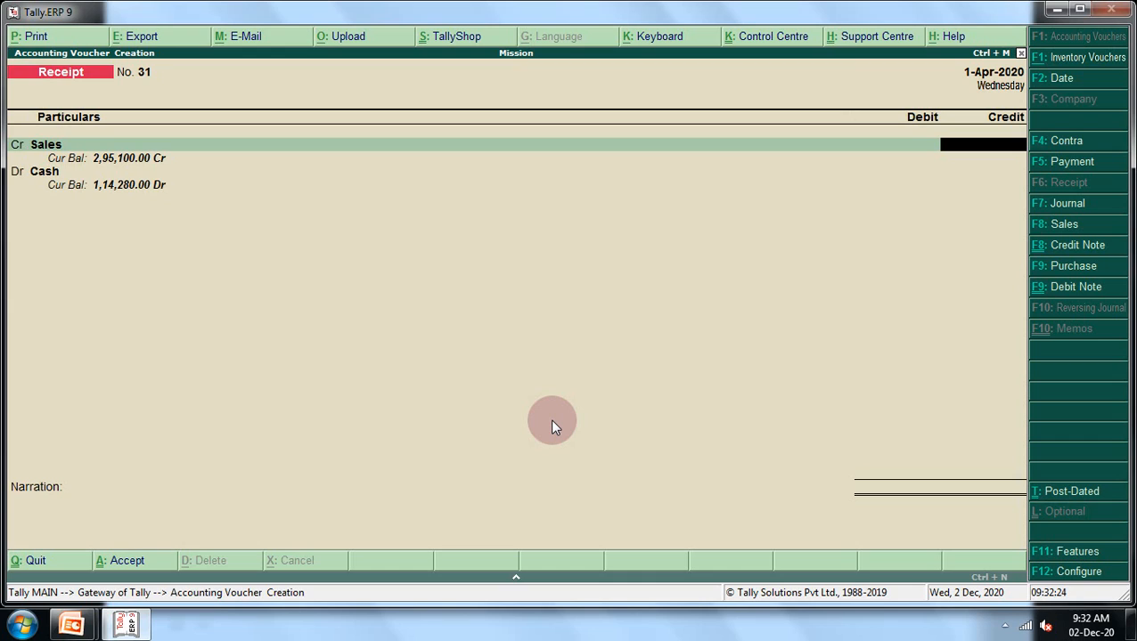
pyautogui.write('15000')
pyautogui.write('000')
pyautogui.press('Return')
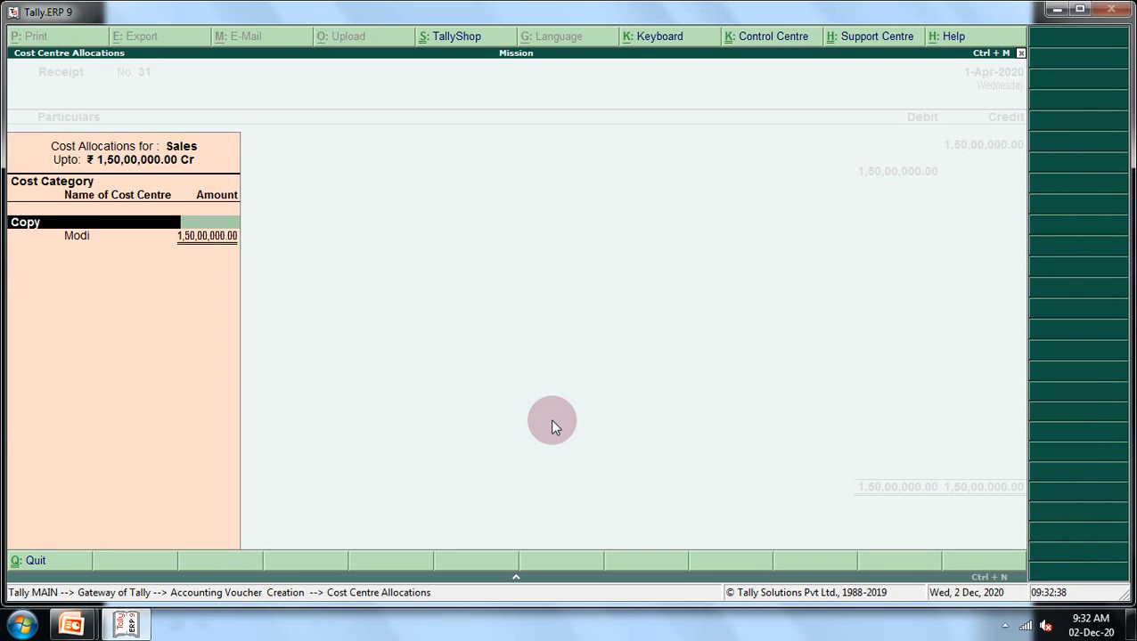
# - Set the Sales allocation category to Bike and allocate 40% of 15000000 to the Splender cost centre with the calculator
pyautogui.write('B')
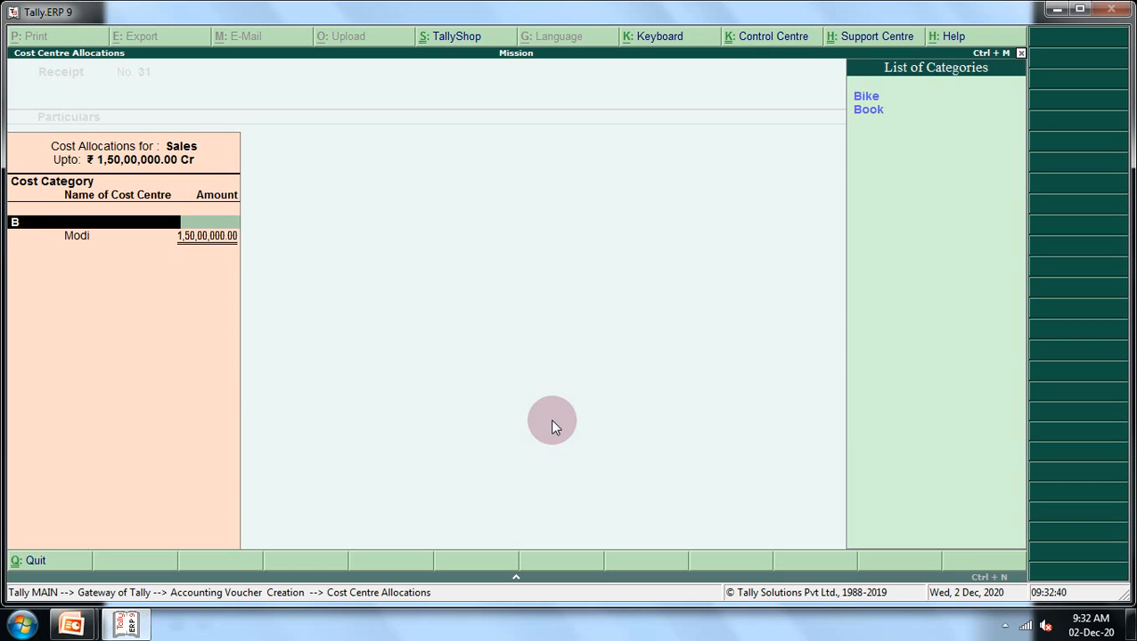
pyautogui.press('Down')
pyautogui.press('Up')
pyautogui.press('Return')
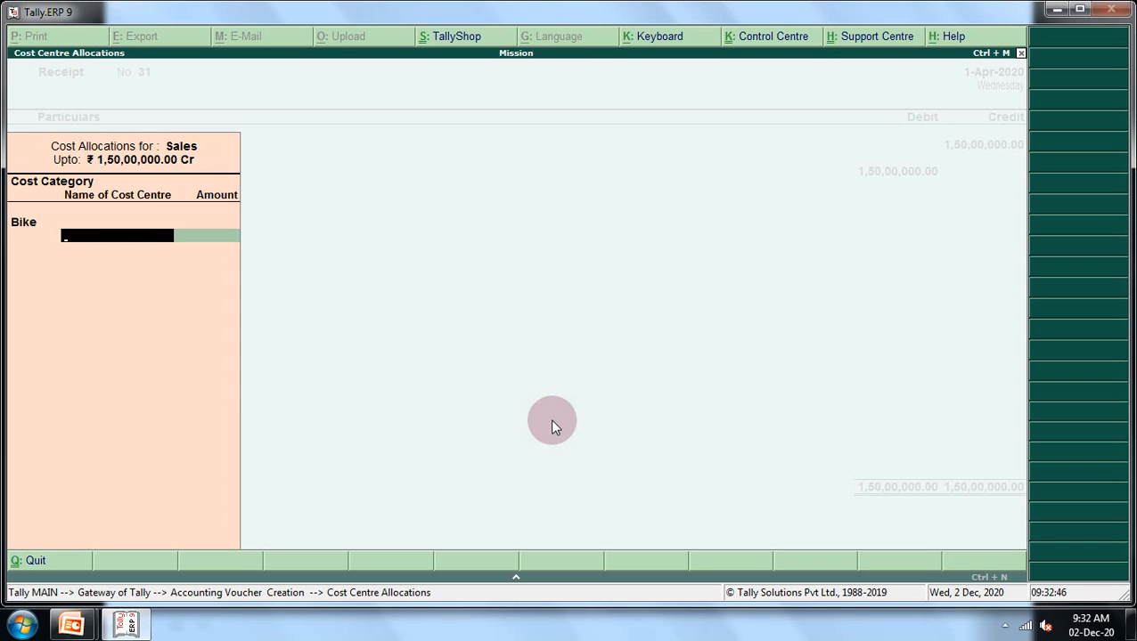
pyautogui.write('S')
pyautogui.press('Return')
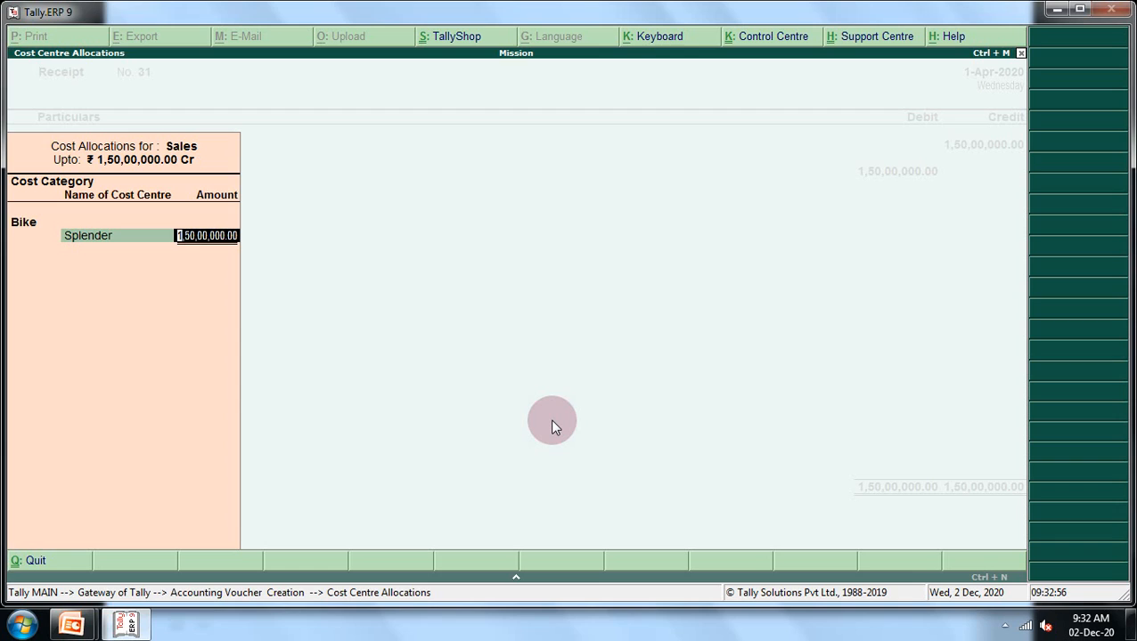
pyautogui.hotkey('ctrl', 'n')
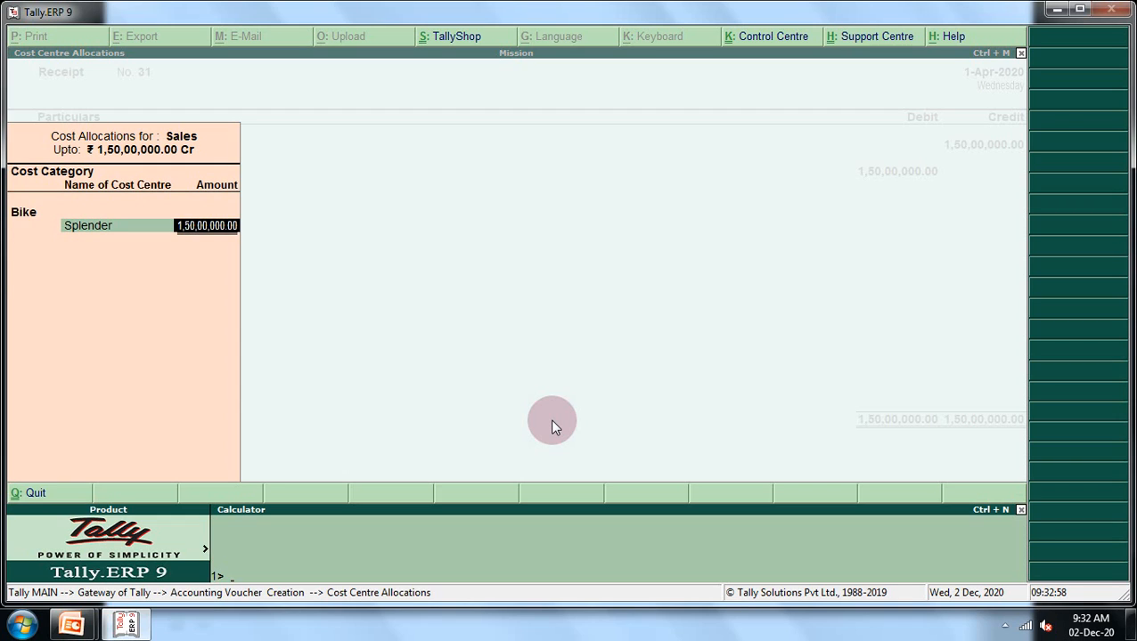
pyautogui.write('15000000*40%')
pyautogui.press('Return')
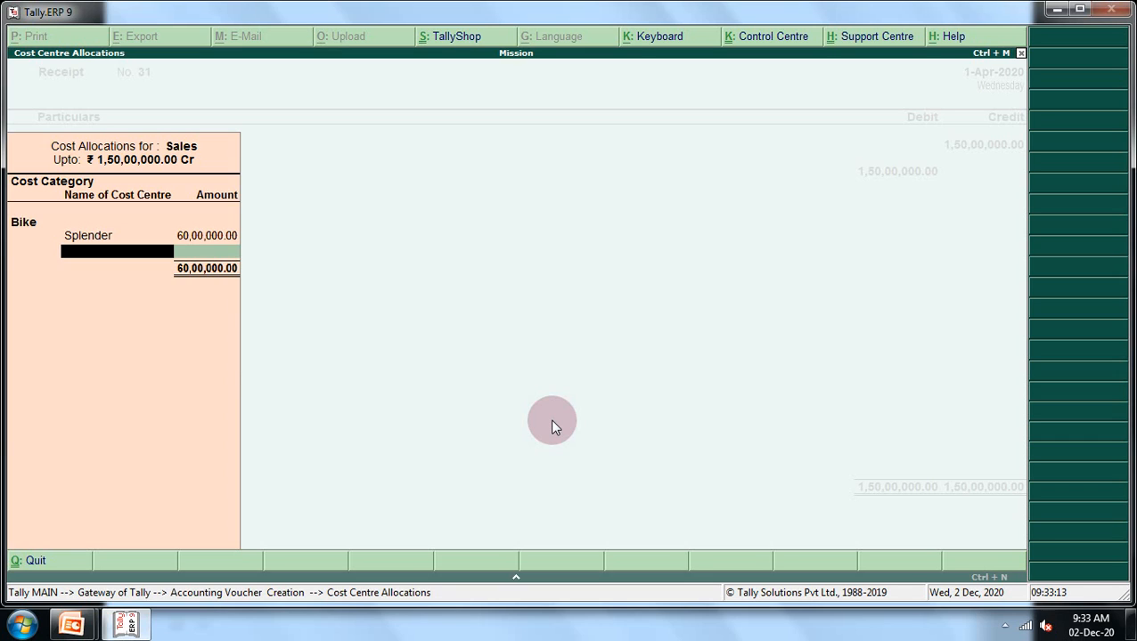
# - Allocate 10% of 15000000 to the Cbz cost centre in the Bike category with the calculator
pyautogui.write('C')
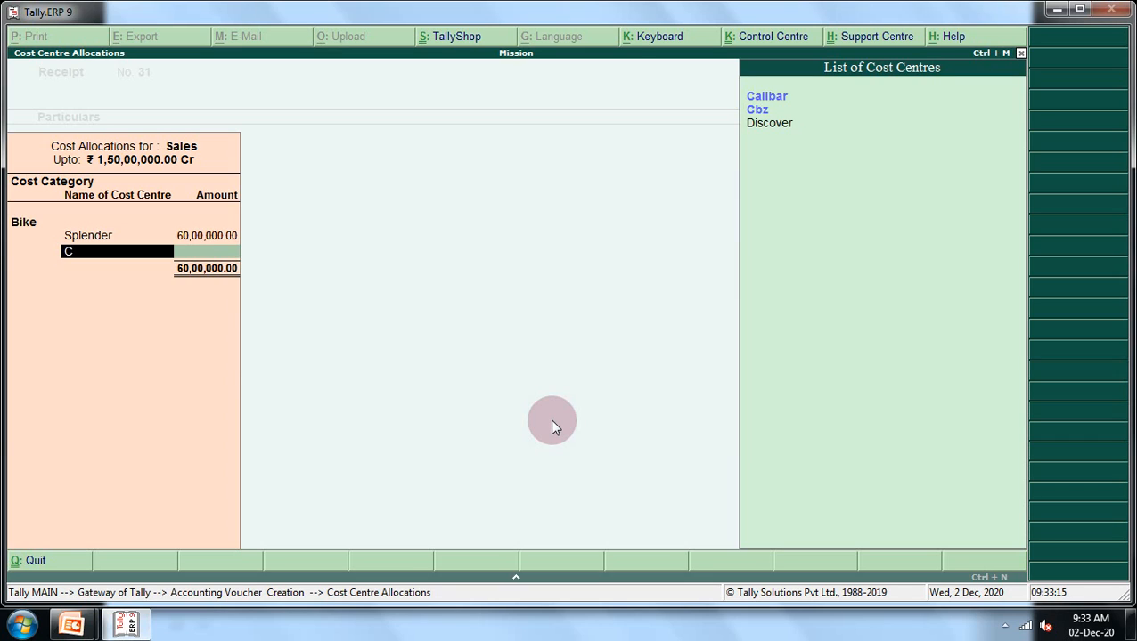
pyautogui.press('Down')
pyautogui.press('Down')
pyautogui.press('Return')
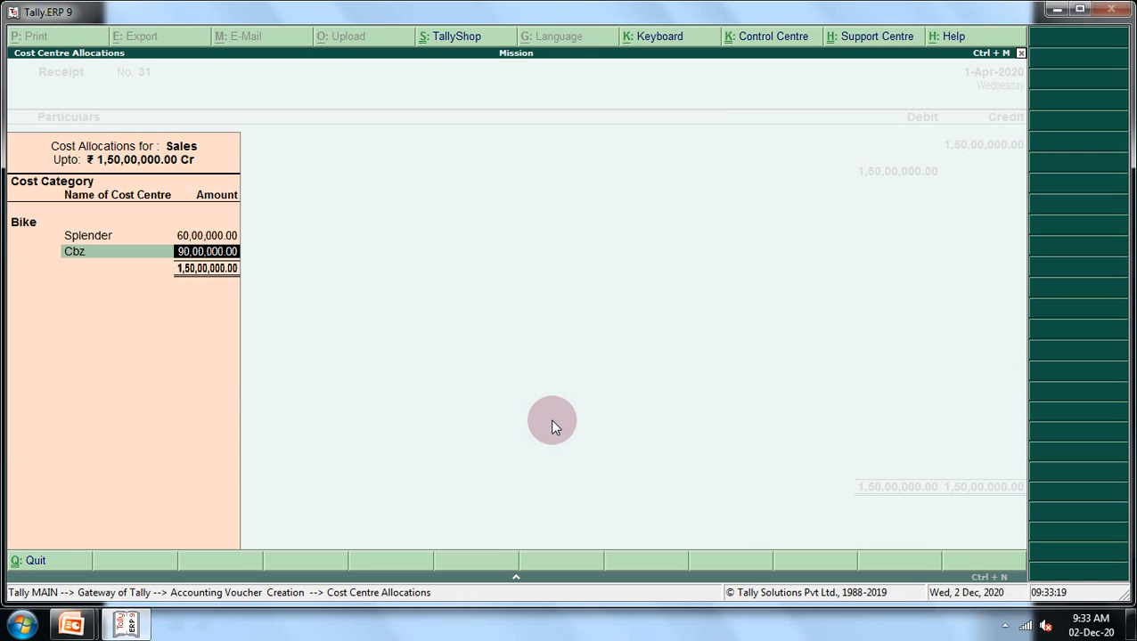
pyautogui.hotkey('ctrl', 'n')
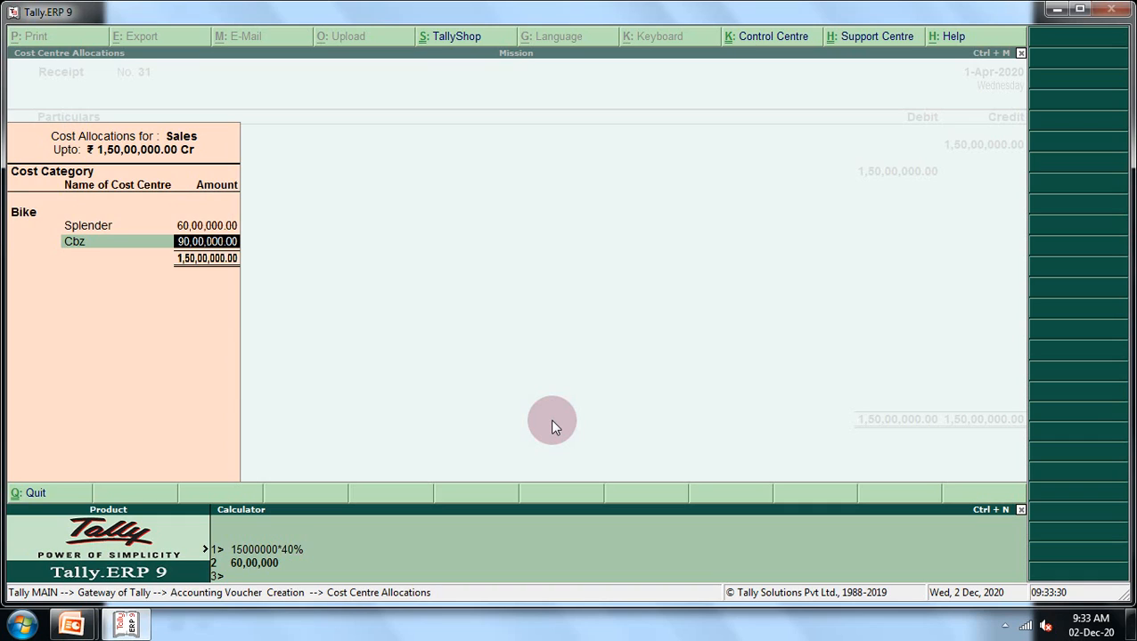
pyautogui.press('BackSpace')
pyautogui.write('1')
pyautogui.press('Return')
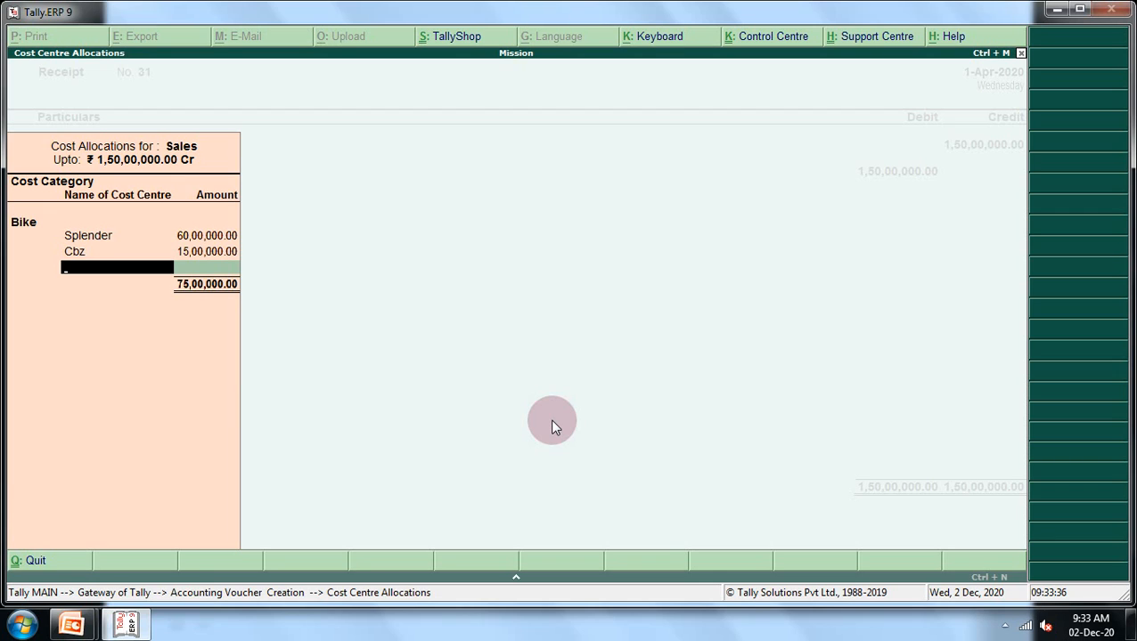
# - Allocate 25% of 15000000 to the Discover cost centre in the Bike category with the calculator
pyautogui.write('D')
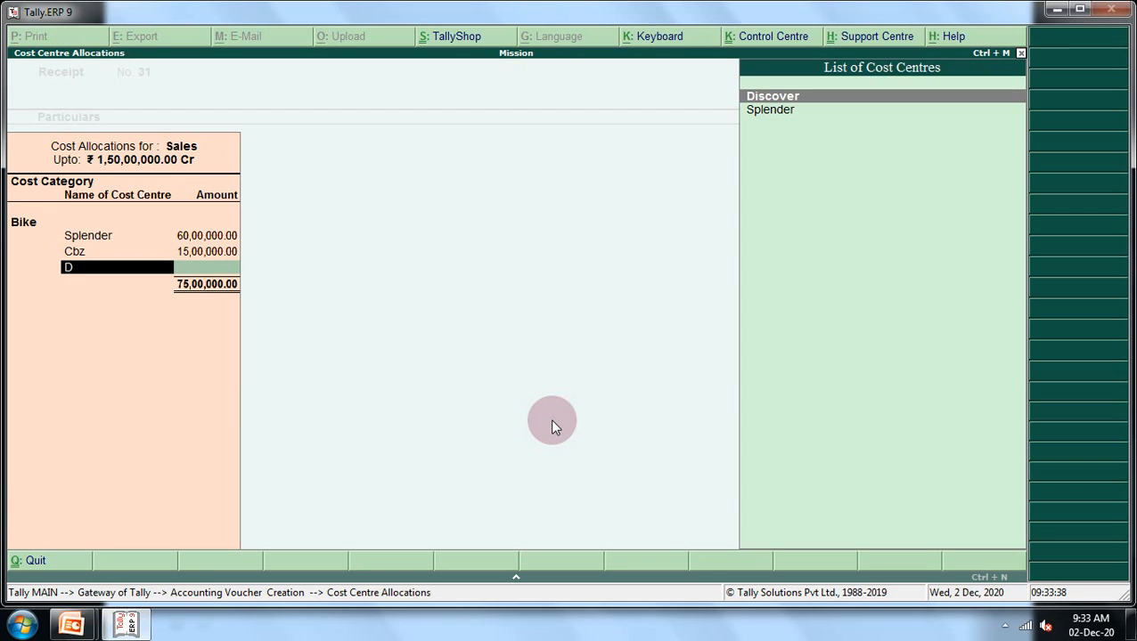
pyautogui.press('Return')
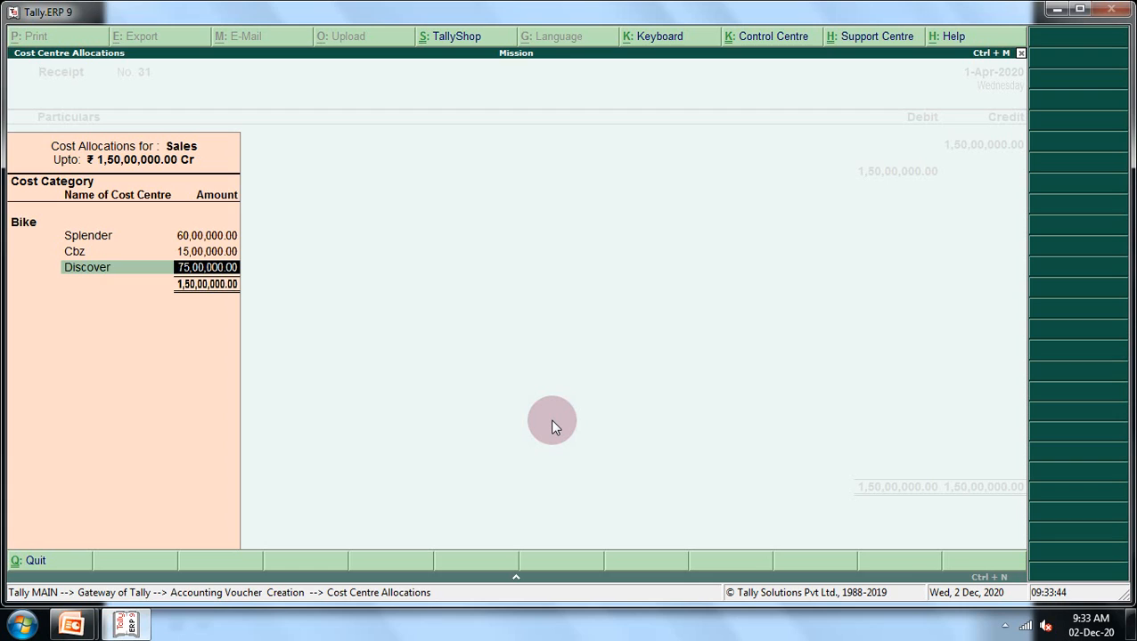
pyautogui.hotkey('ctrl', 'n')
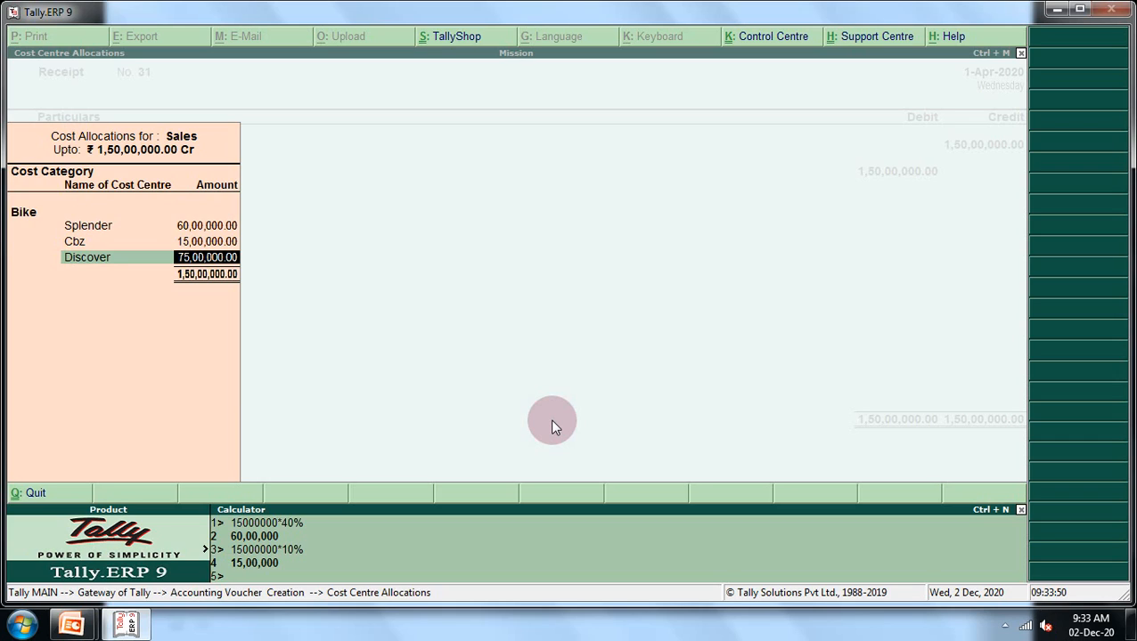
pyautogui.press('BackSpace')
pyautogui.press('BackSpace')
pyautogui.write('25')
pyautogui.press('Return')
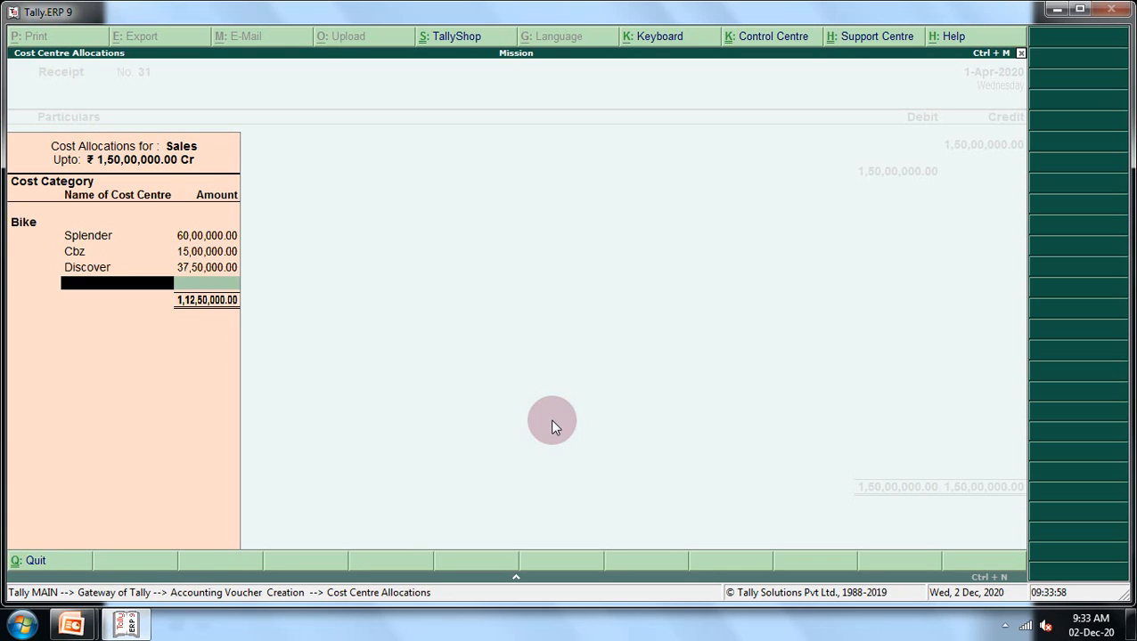
# - Allocate the remaining 37,50,000 of the Bike sales amount to the Calibar cost centre
pyautogui.write('C')
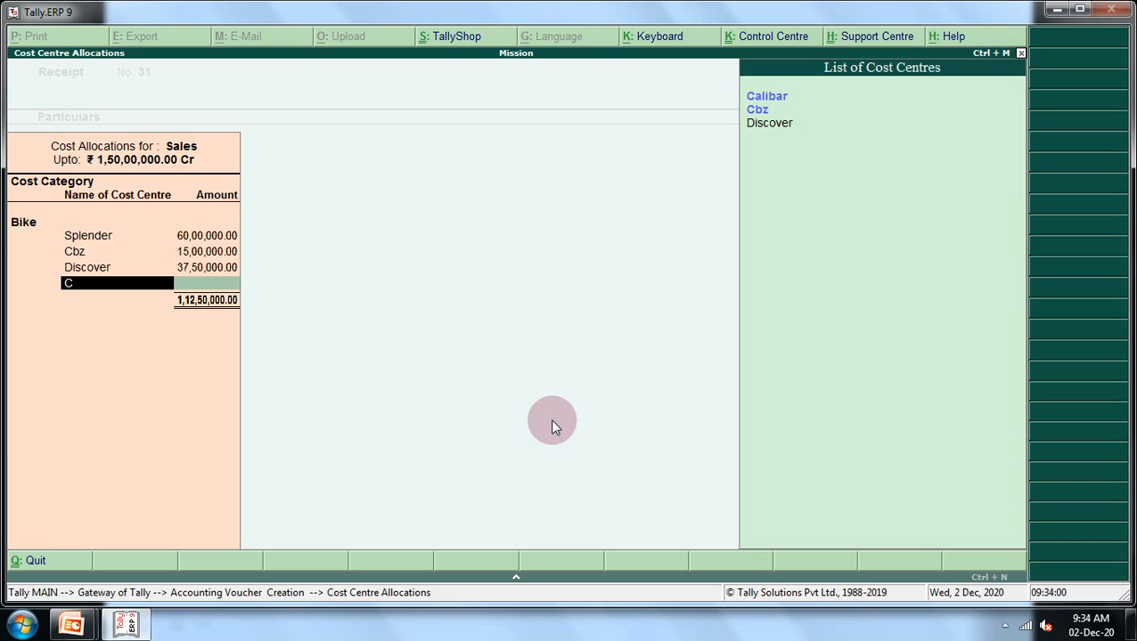
pyautogui.write('a')
pyautogui.press('Return')
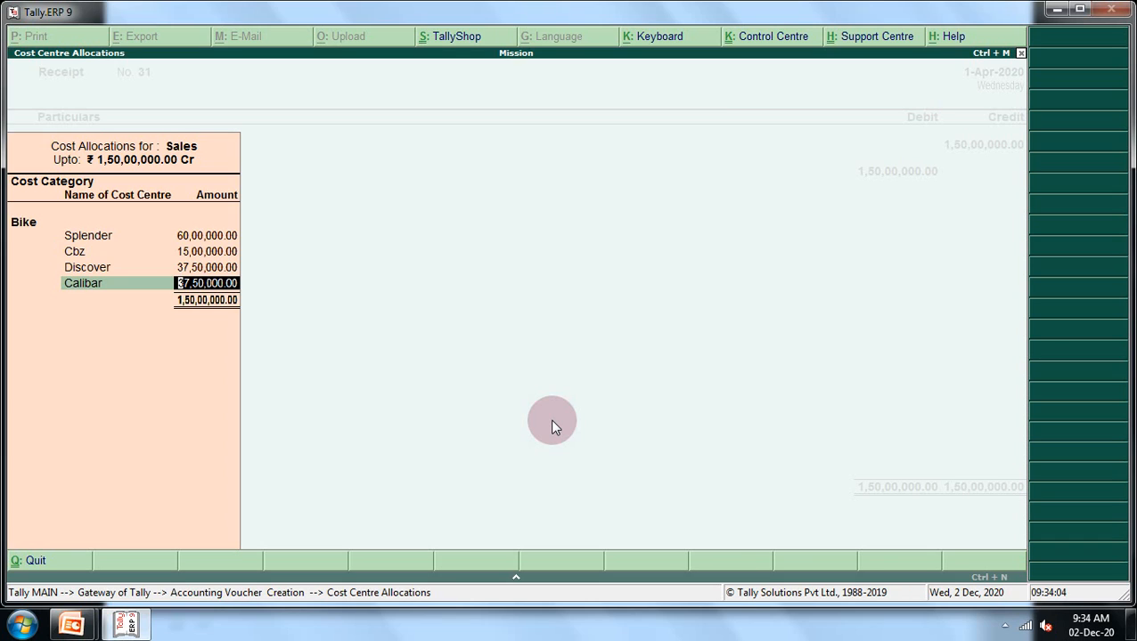
pyautogui.press('Return')
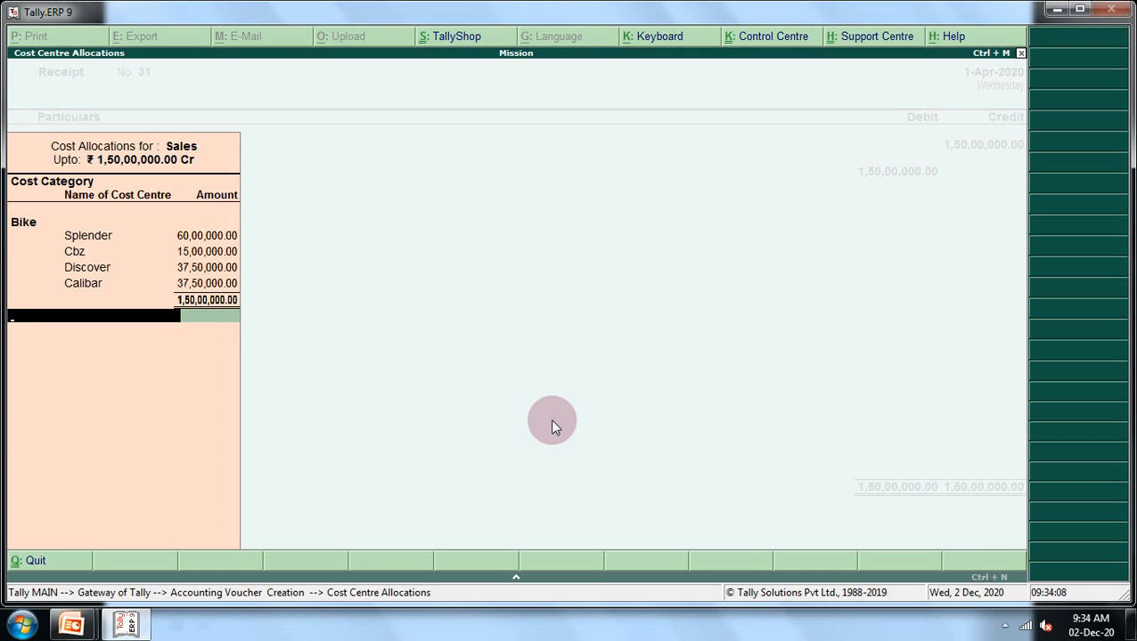
# - Add the Scooter category to the Sales allocation and allocate 50% of 15000000 to the Vespa cost centre with the calculator
pyautogui.write('S')
pyautogui.press('Return')
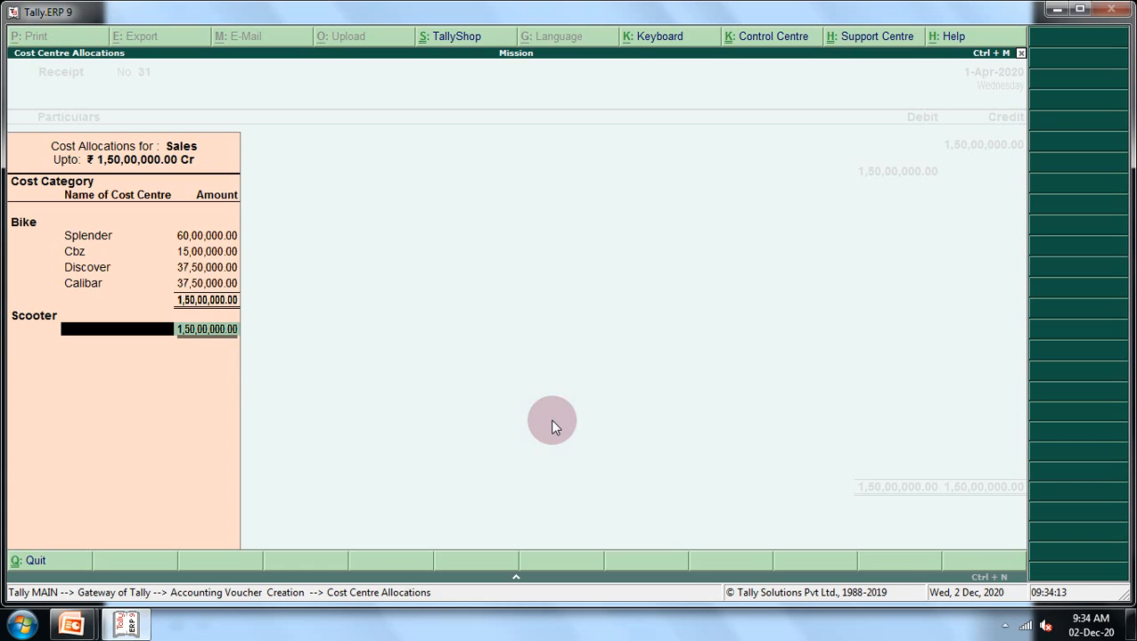
pyautogui.write('S')
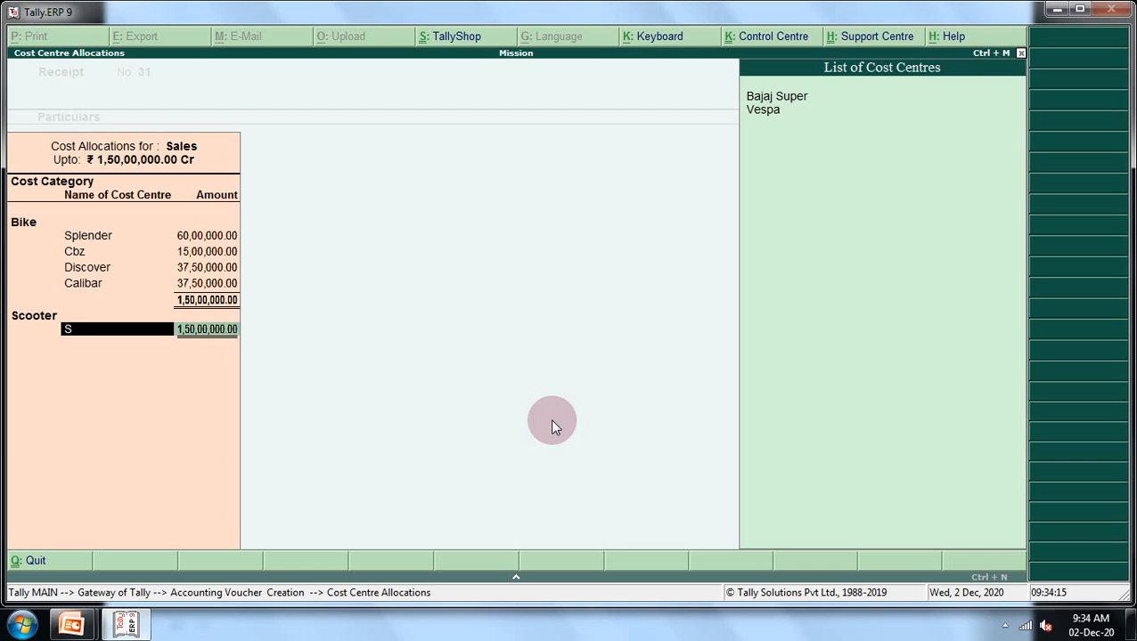
pyautogui.press('Down')
pyautogui.press('Return')
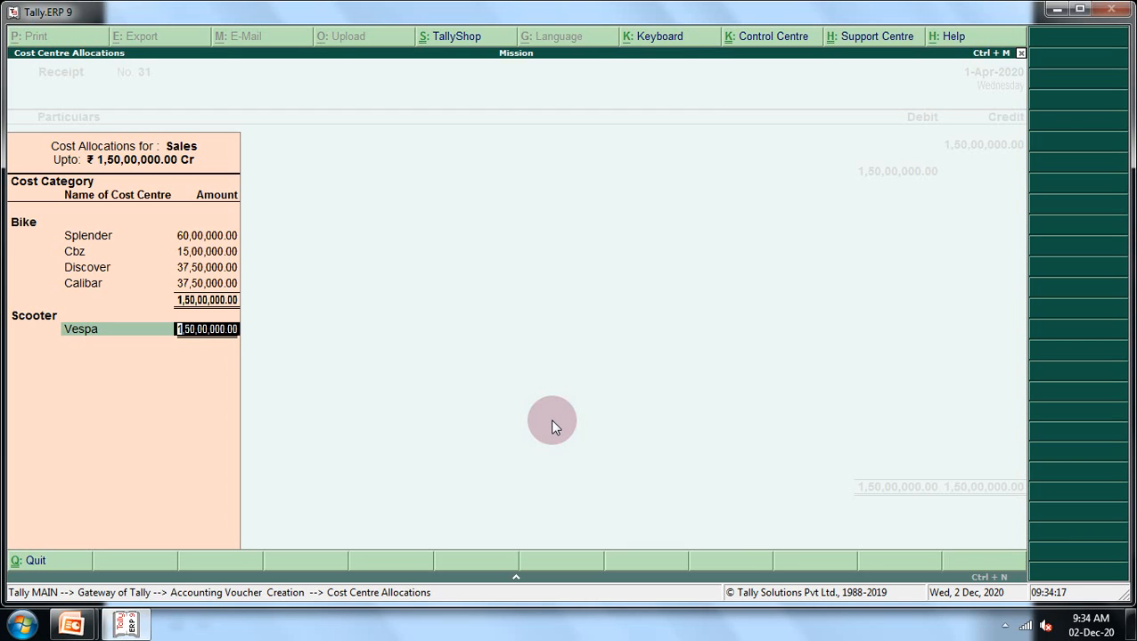
pyautogui.hotkey('ctrl', 'n')
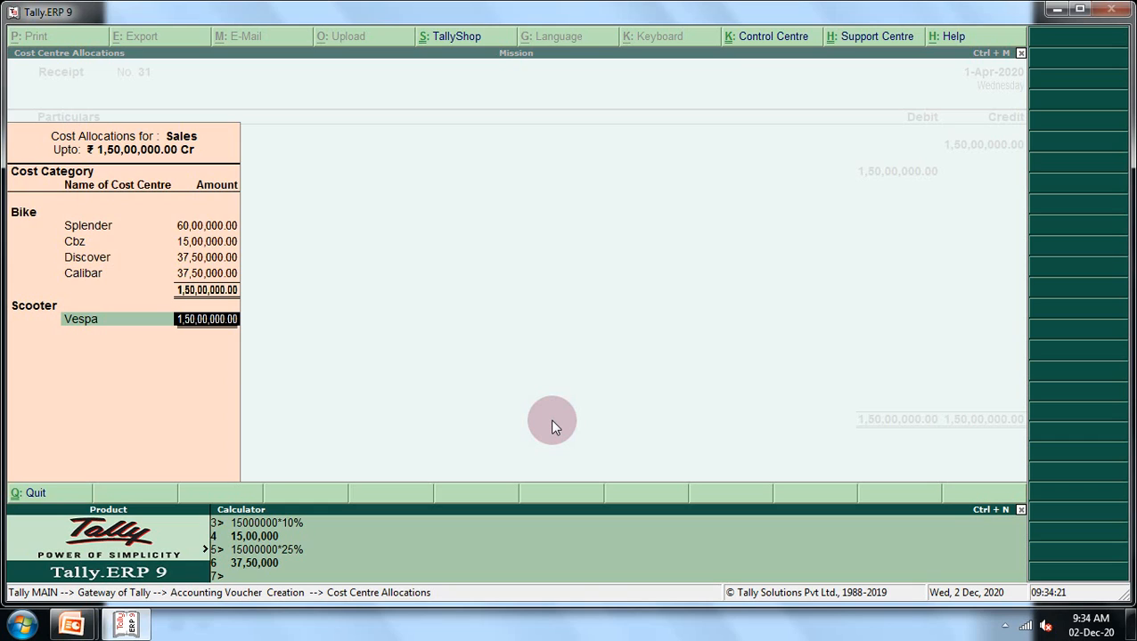
pyautogui.press('Up')
pyautogui.press('Up')
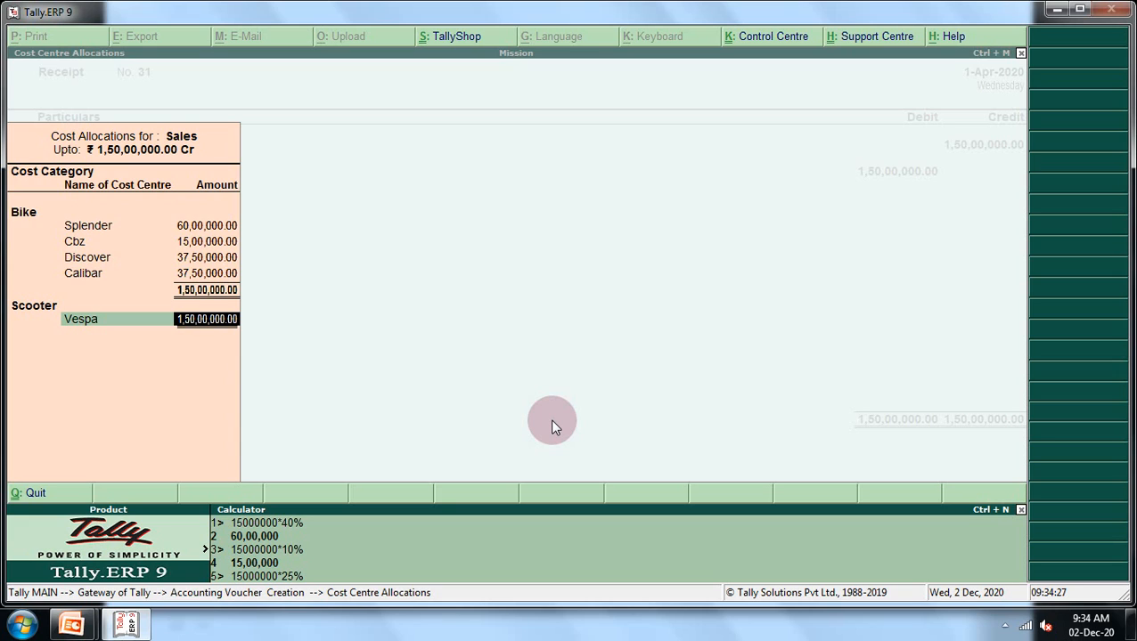
pyautogui.press('BackSpace')
pyautogui.write('5')
pyautogui.press('Return')
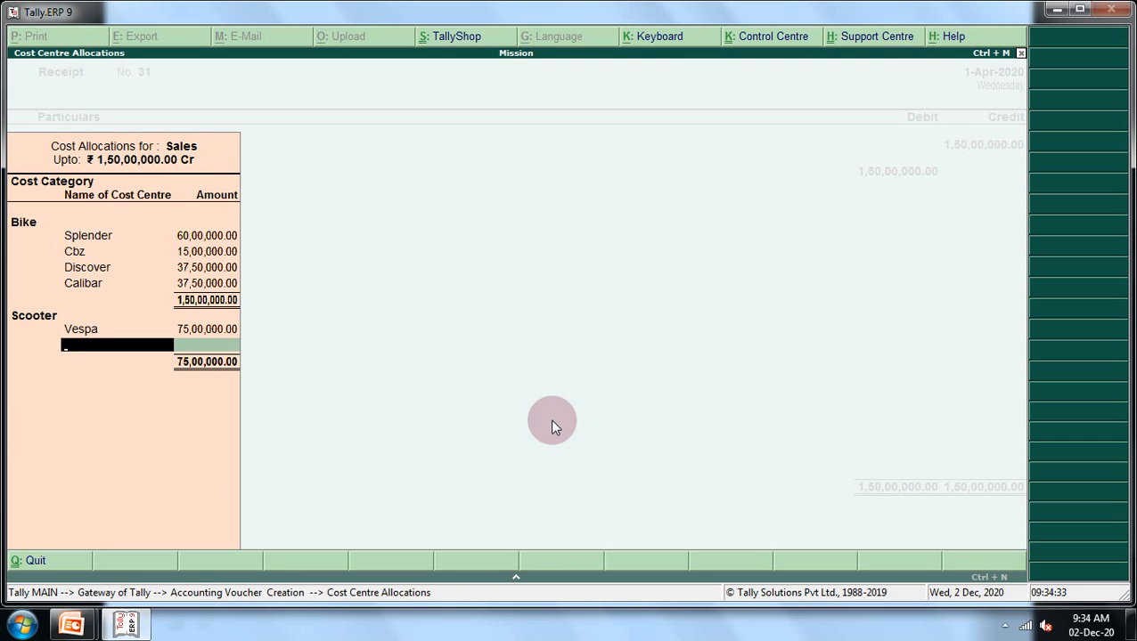
# - Allocate 30% of 15000000 to the Bajaj Super cost centre in the Scooter category with the calculator
pyautogui.write('B')
pyautogui.press('Return')
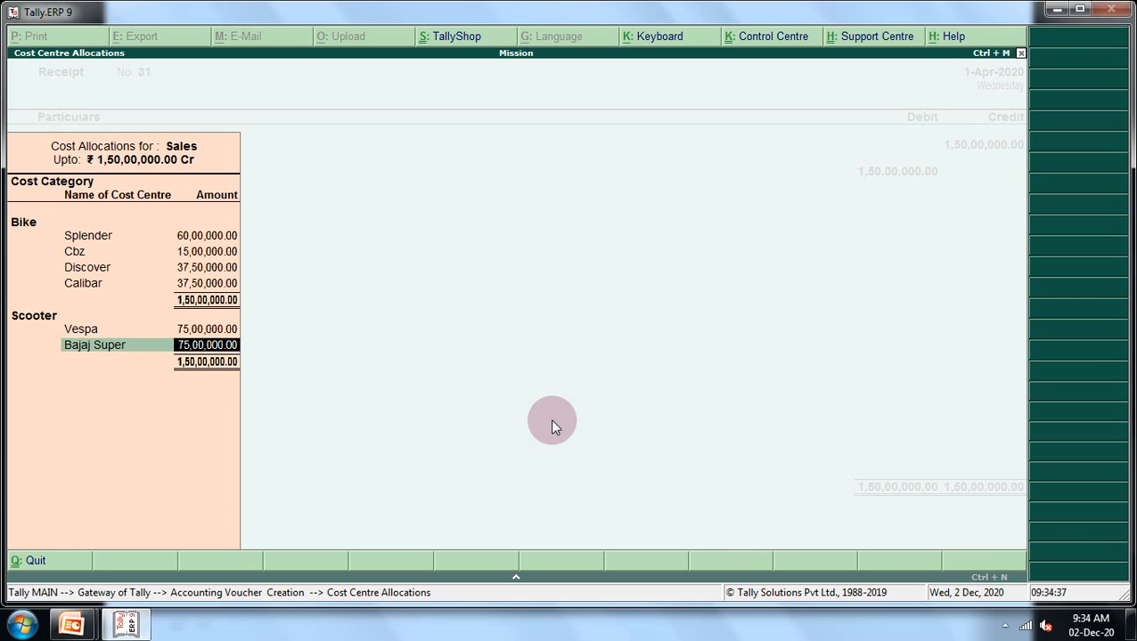
pyautogui.hotkey('ctrl', 'n')
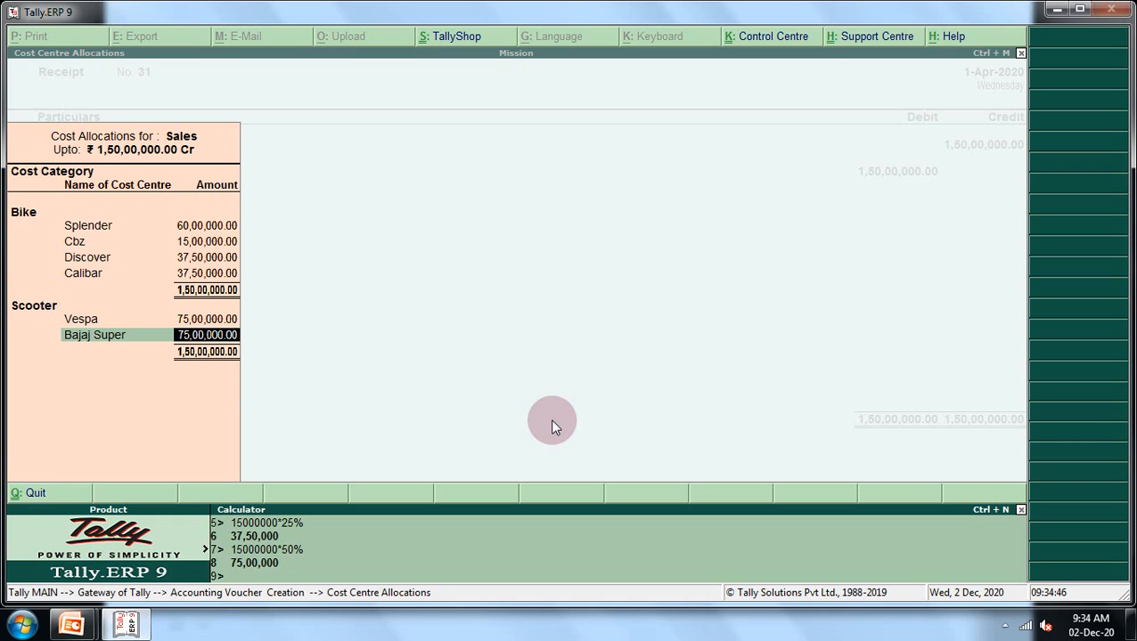
pyautogui.press('BackSpace')
pyautogui.write('3')
pyautogui.press('Return')
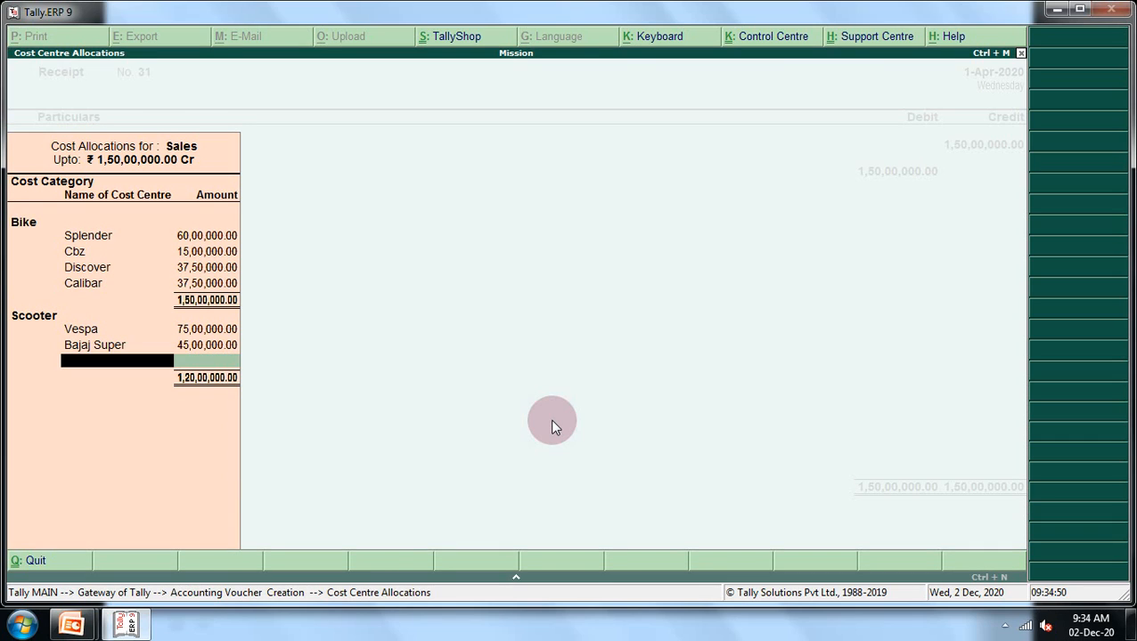
# - Allocate the remaining 30,00,000 of the Scooter sales amount to the Chetak cost centre
pyautogui.write('C')
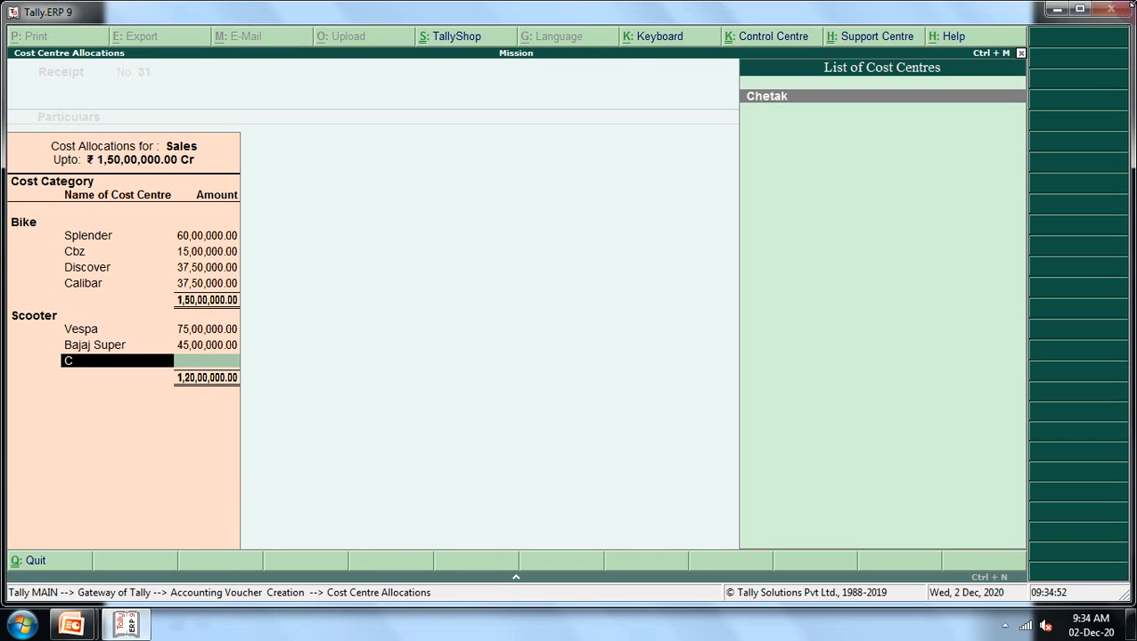
pyautogui.press('Return')
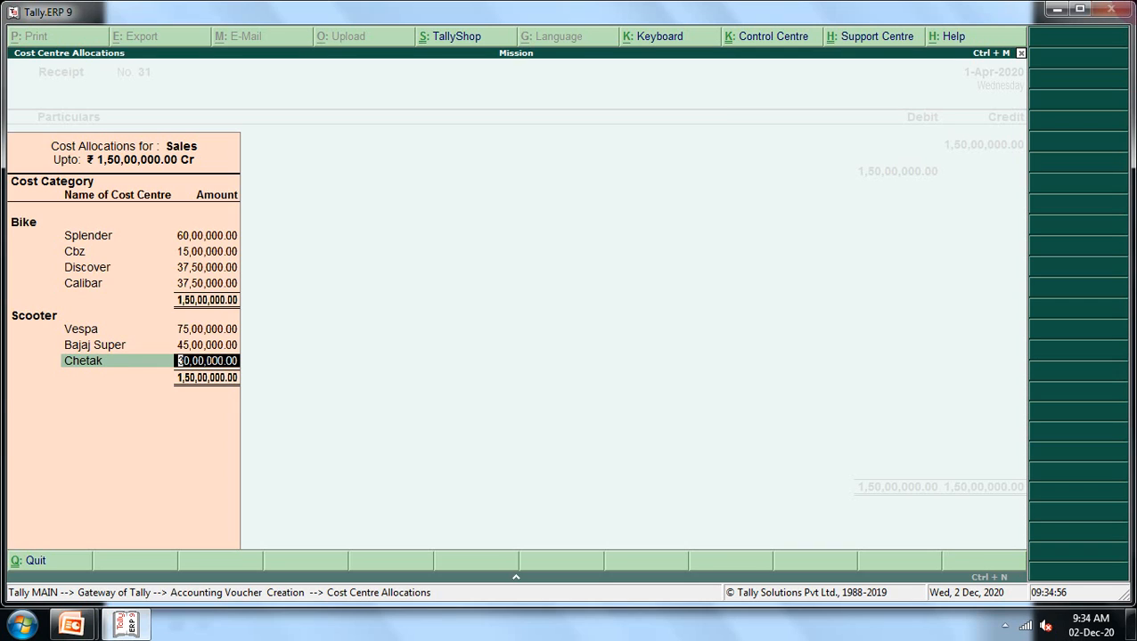
pyautogui.press('Return')
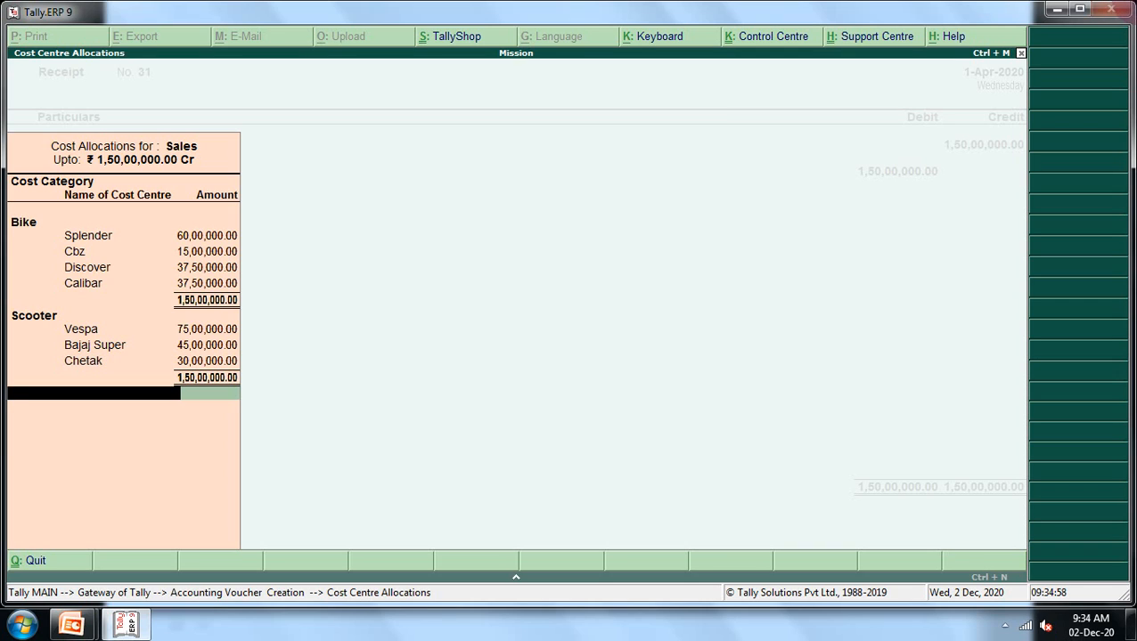
# - Add the Car category to the Sales allocation and allocate 50% of 15000000 to the Ven cost centre with the calculator
pyautogui.write('car')
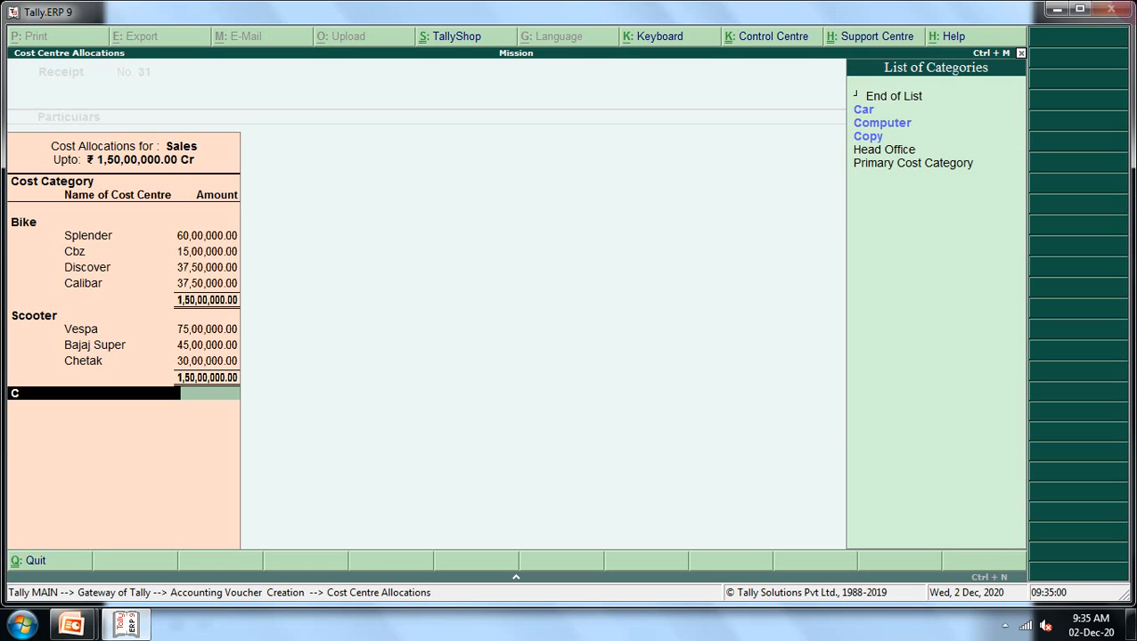
pyautogui.press('Return')
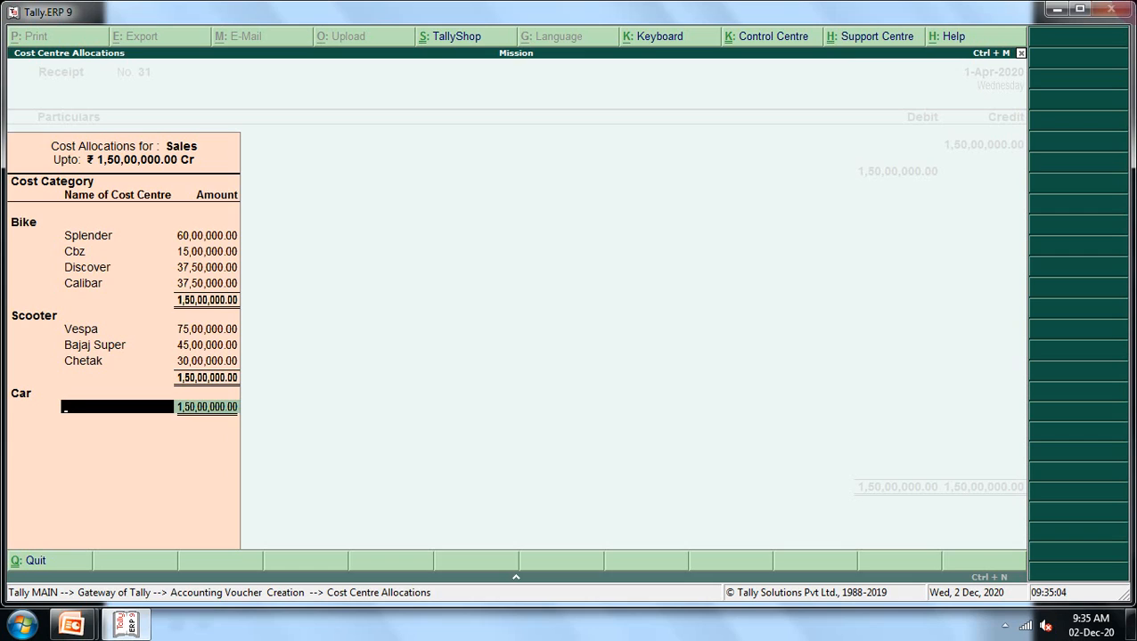
pyautogui.write('Ven')
pyautogui.press('Return')
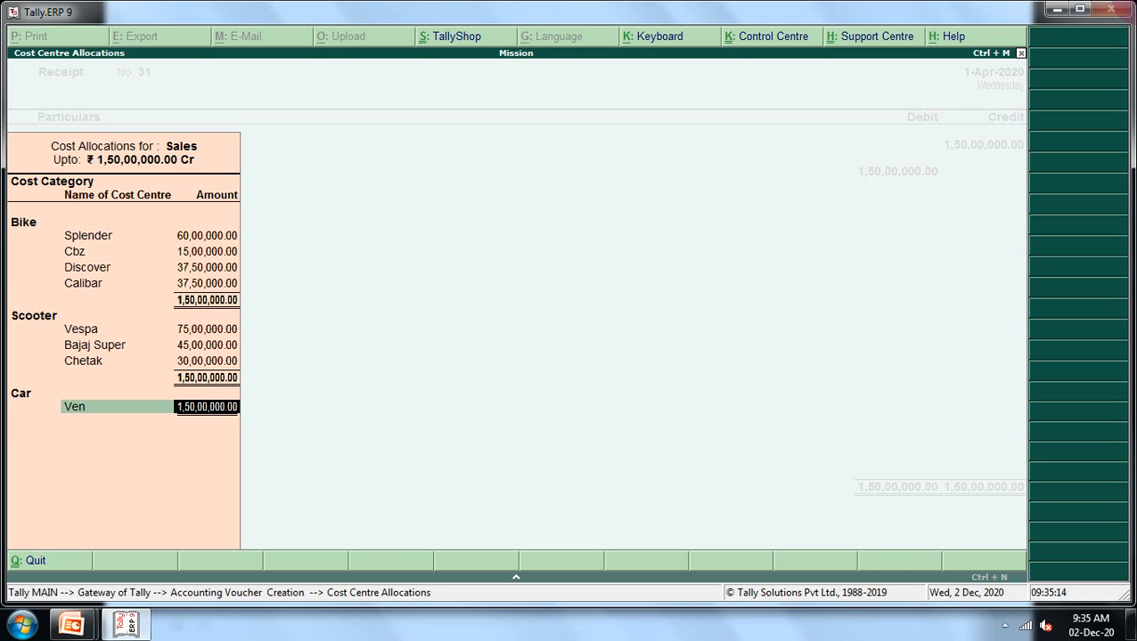
pyautogui.hotkey('ctrl', 'n')
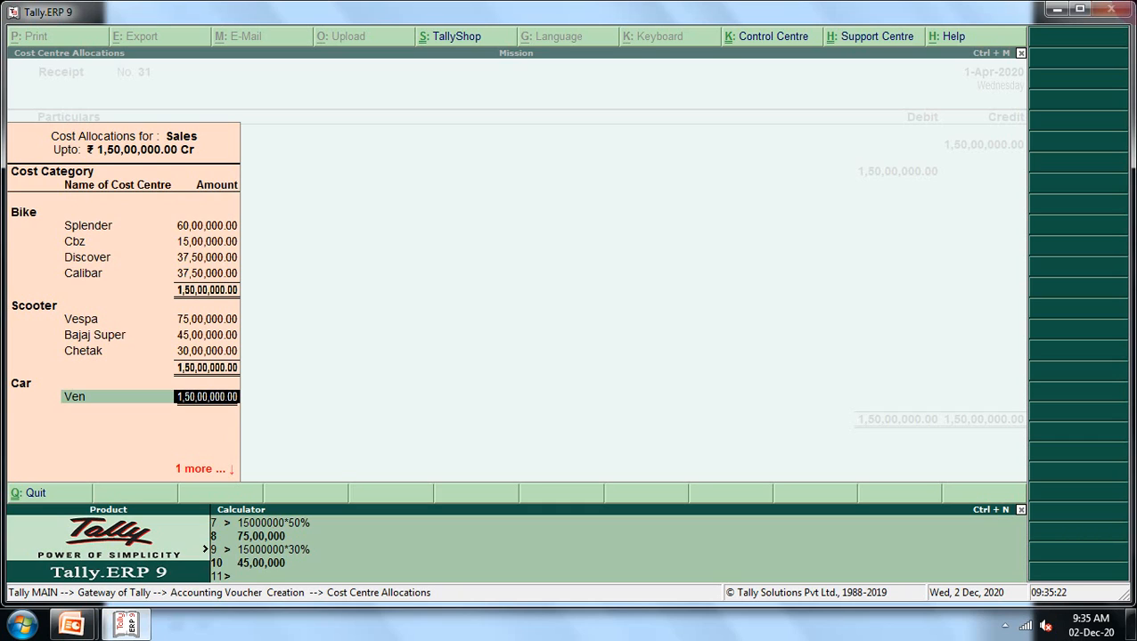
pyautogui.press('Return')
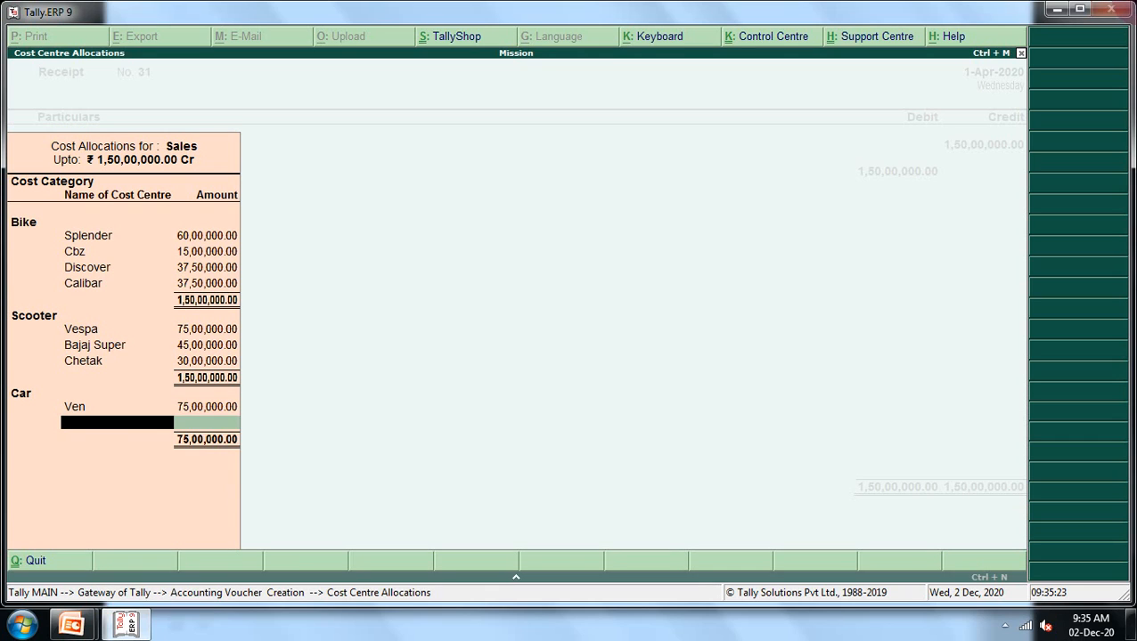
# - Allocate the remaining 75,00,000 of the Car sales amount to the Maruti cost centre and finish the Sales cost allocations
pyautogui.write('M')
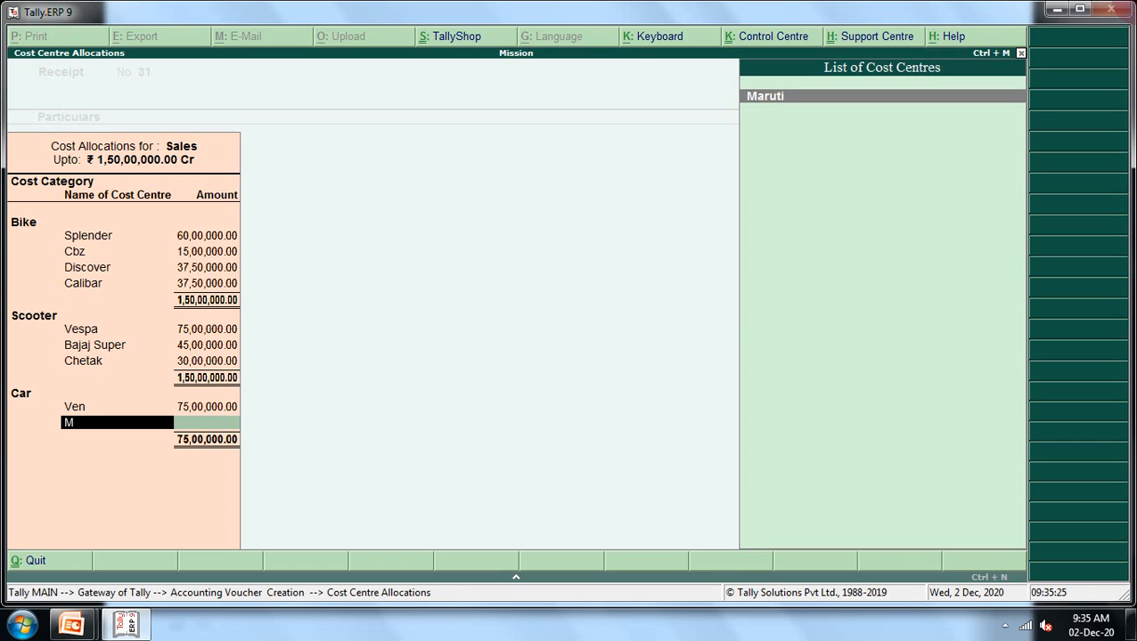
pyautogui.press('Return')
pyautogui.press('Return')
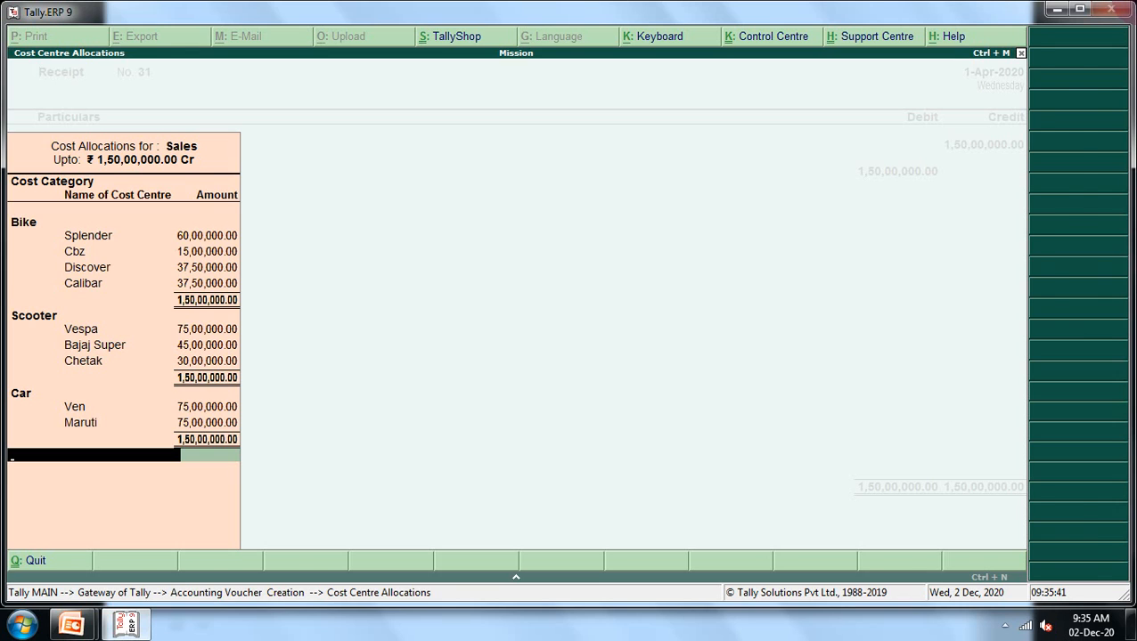
pyautogui.press('Return')
# - Debit the Cash ledger with 1,50,00,000 in the receipt voucher
pyautogui.press('Return')
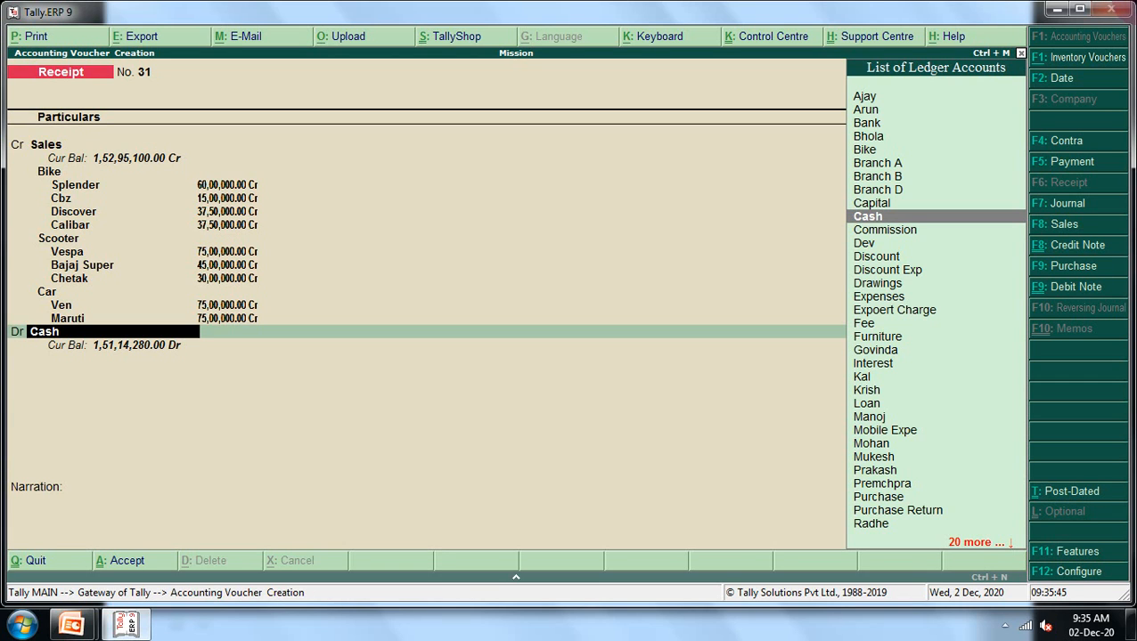
pyautogui.press('Return')
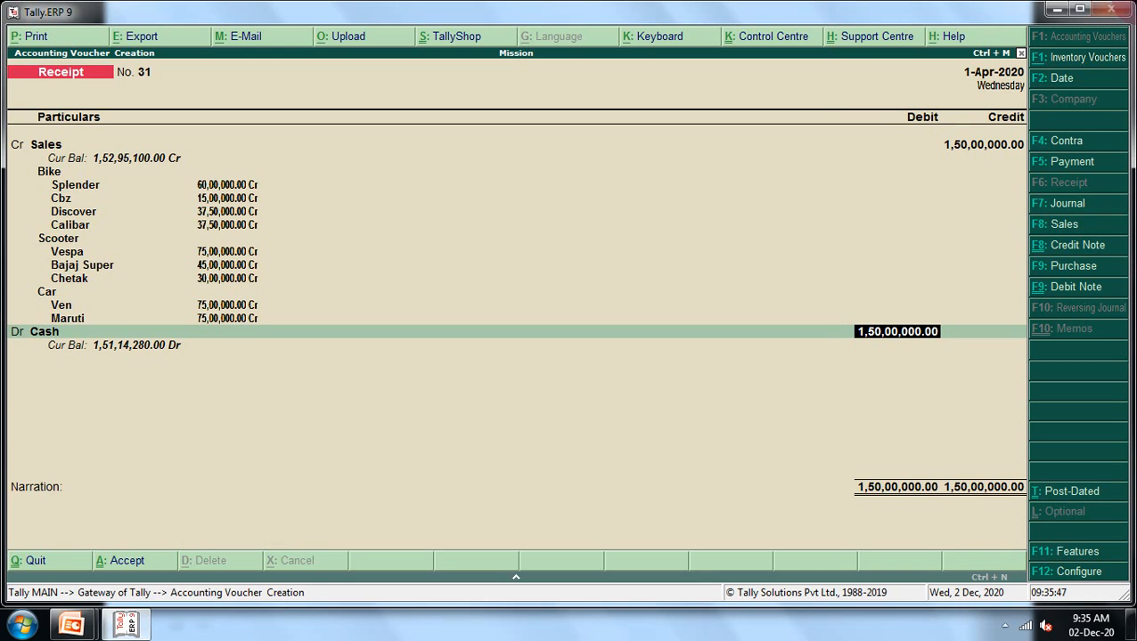
pyautogui.press('Return')
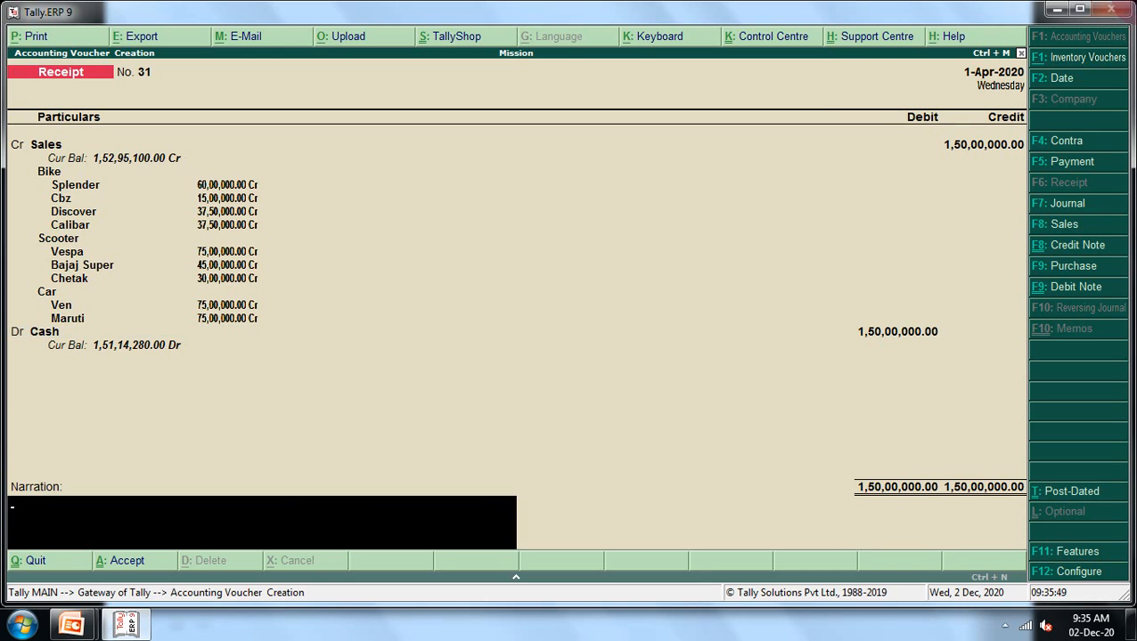
# - Enter the narration "being sold goods" and save the receipt voucher
pyautogui.write('be')
pyautogui.write('g sold so')
pyautogui.press('BackSpace')
pyautogui.press('BackSpace')
pyautogui.write('goods')
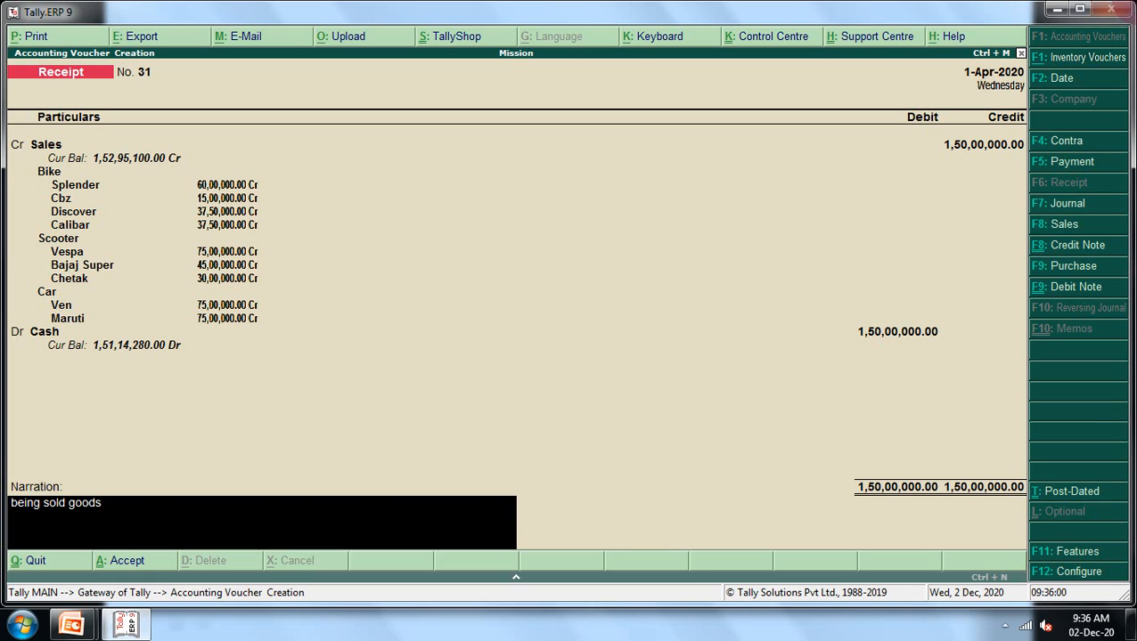
pyautogui.press('Return')
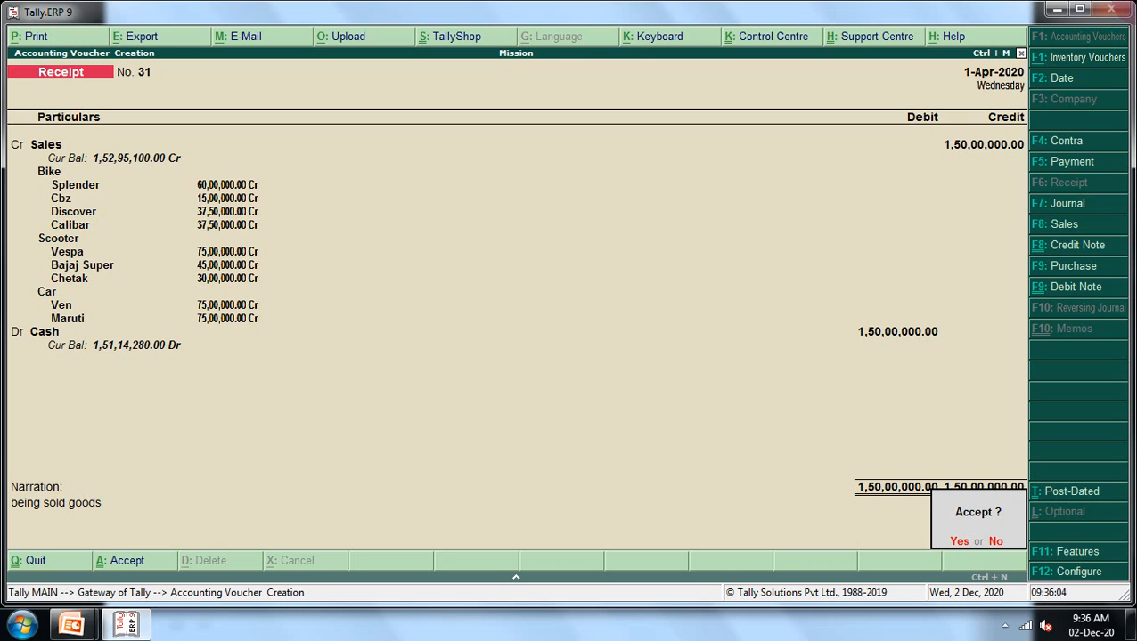
pyautogui.press('Return')
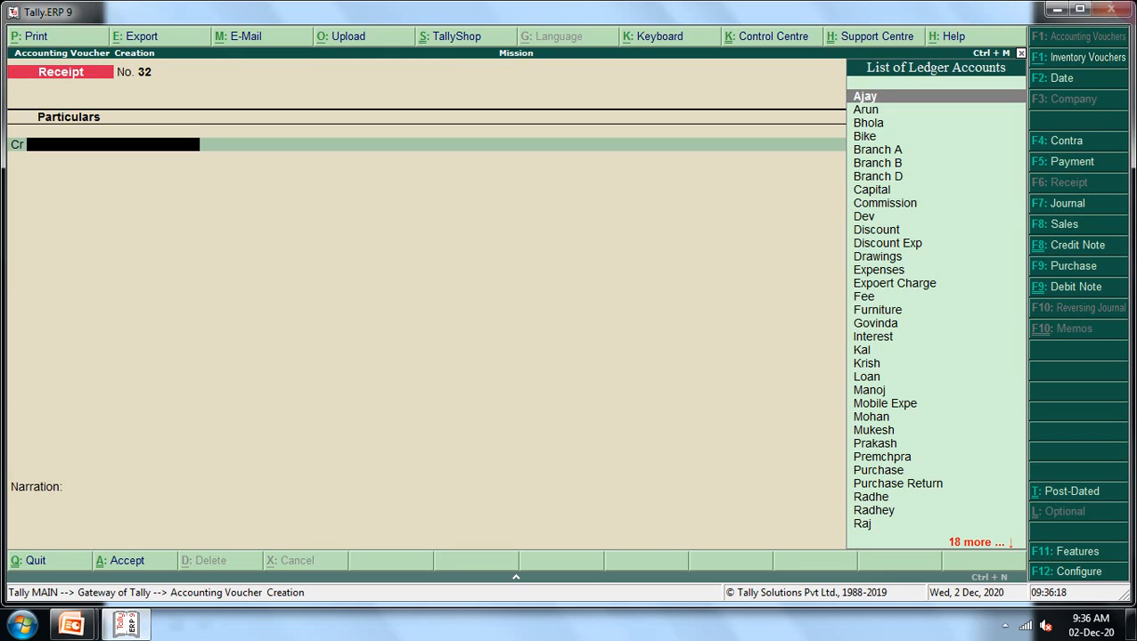
# - Start a payment voucher and debit the Purchase ledger with 50000
pyautogui.press('F5')
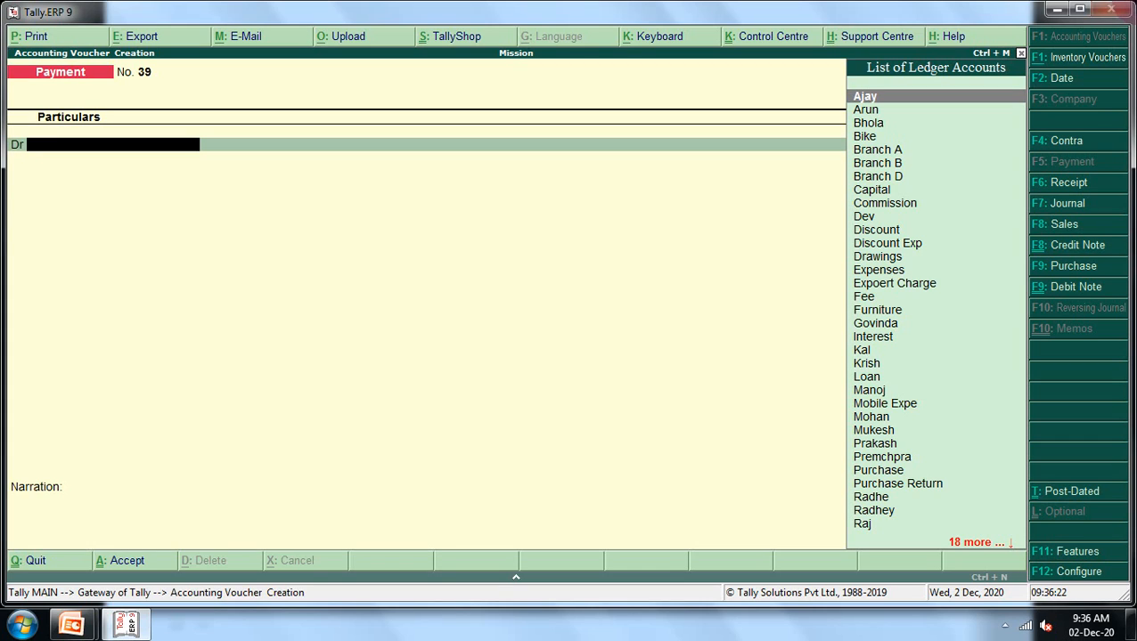
pyautogui.write('P')
pyautogui.press('Down')
pyautogui.press('Down')
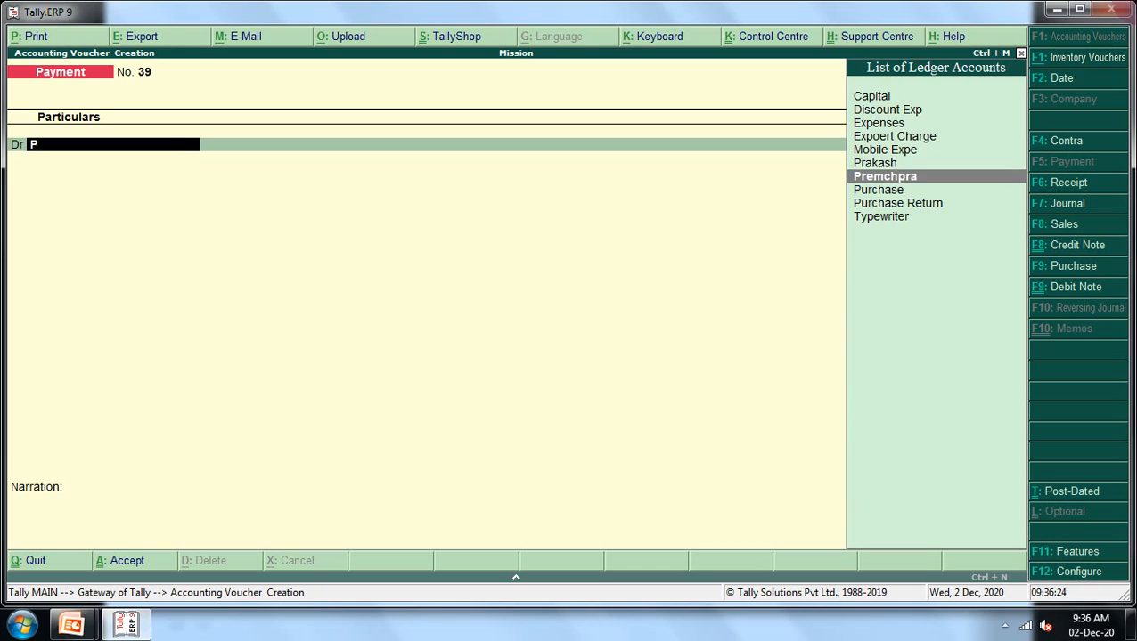
pyautogui.press('Down')
pyautogui.press('Return')
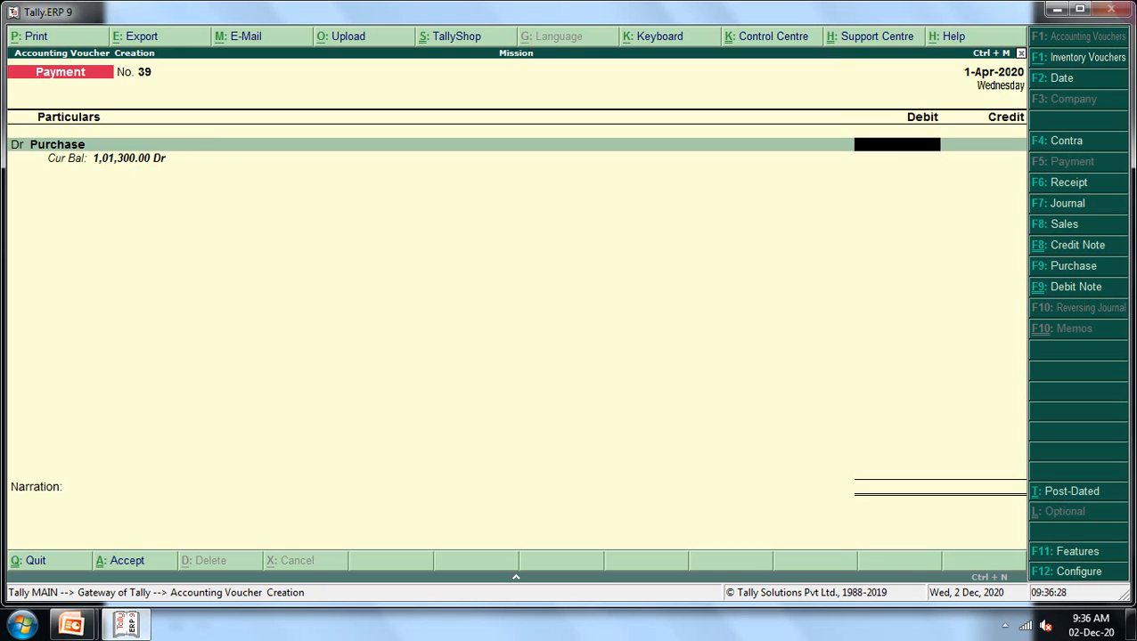
pyautogui.write('50000')
pyautogui.press('Return')
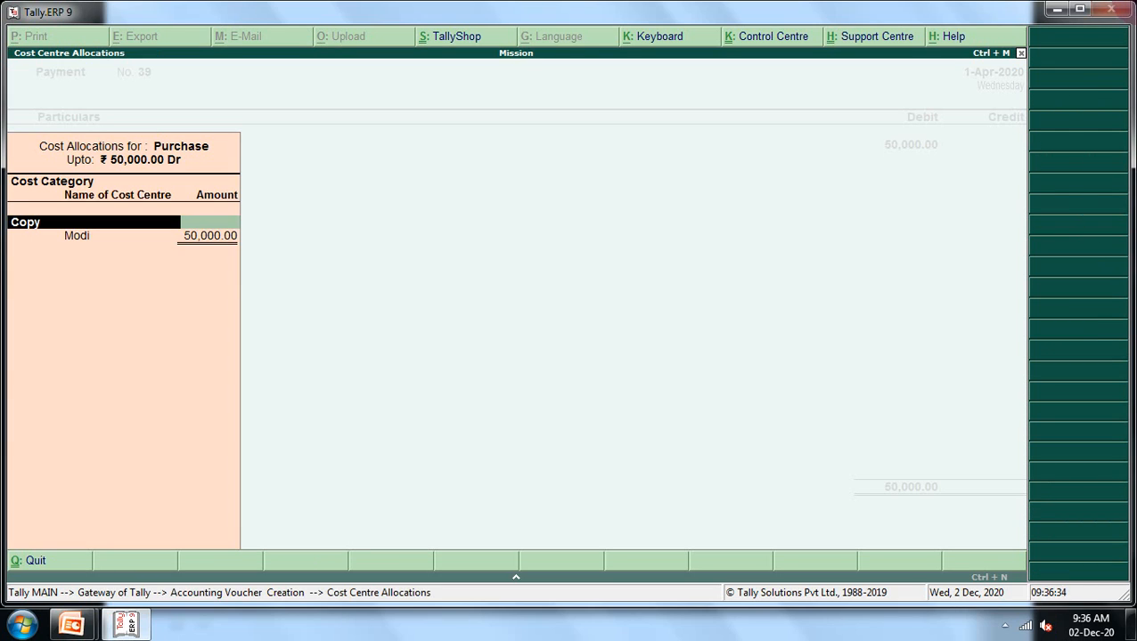
# - Set the Purchase allocation category to Bike and allocate 40% of 50000 to the Splender cost centre with the calculator
pyautogui.write('B')
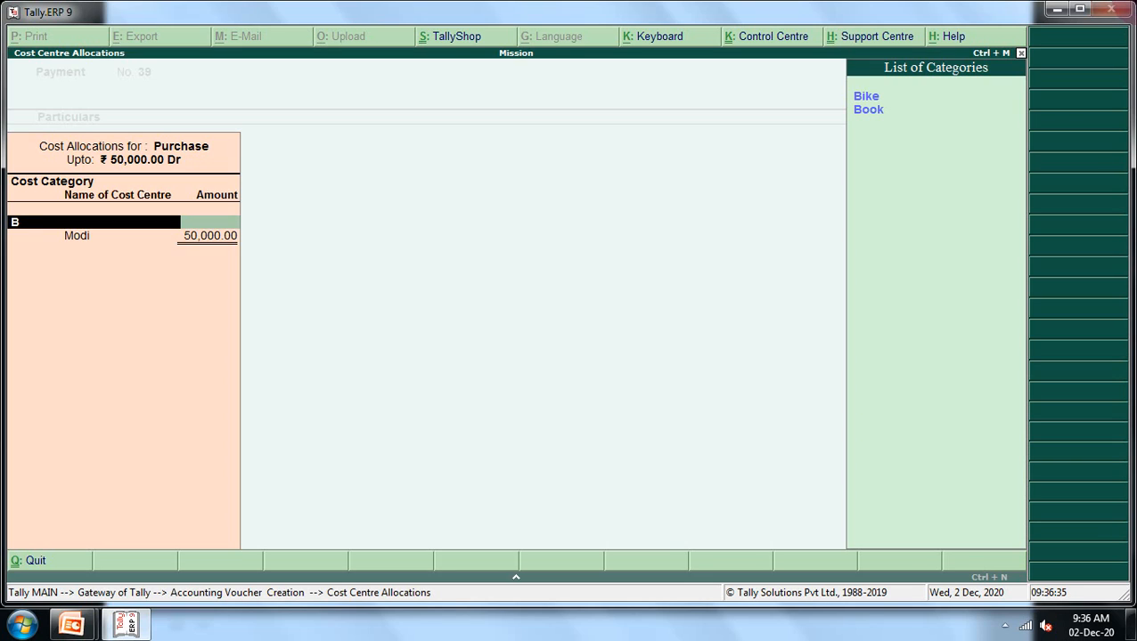
pyautogui.press('Return')
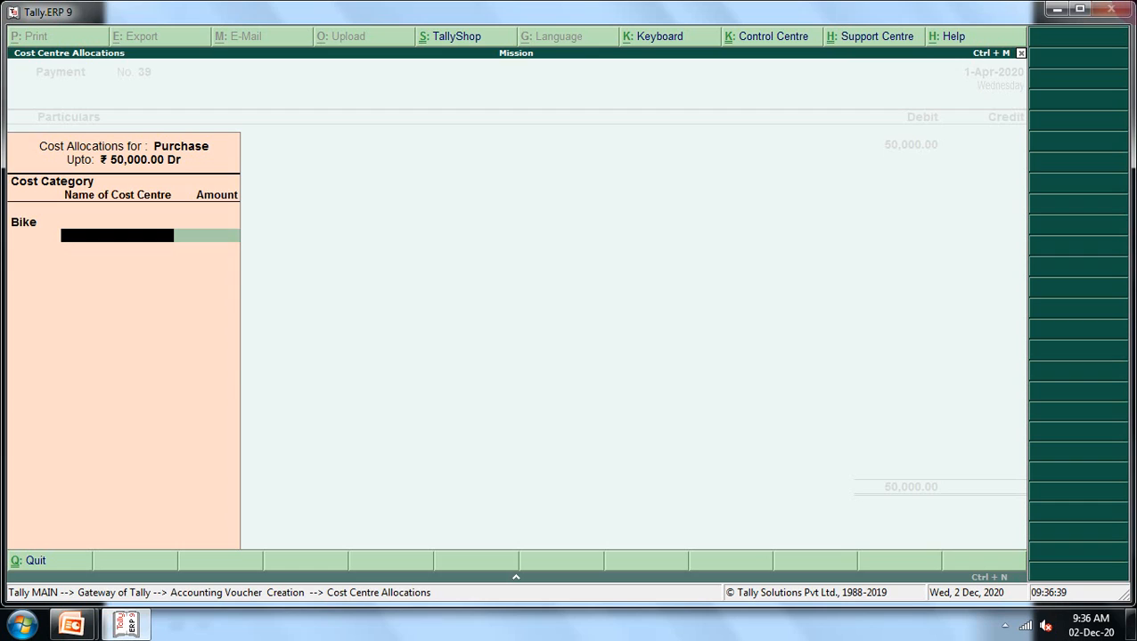
pyautogui.write('V')
pyautogui.press('BackSpace')
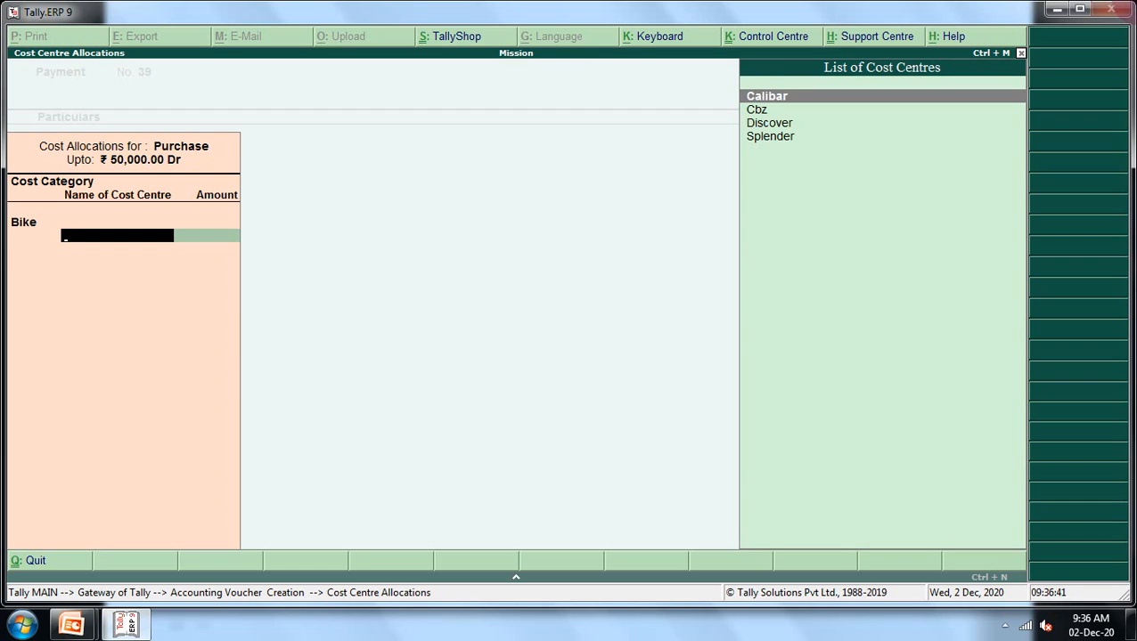
pyautogui.write('S')
pyautogui.press('Return')
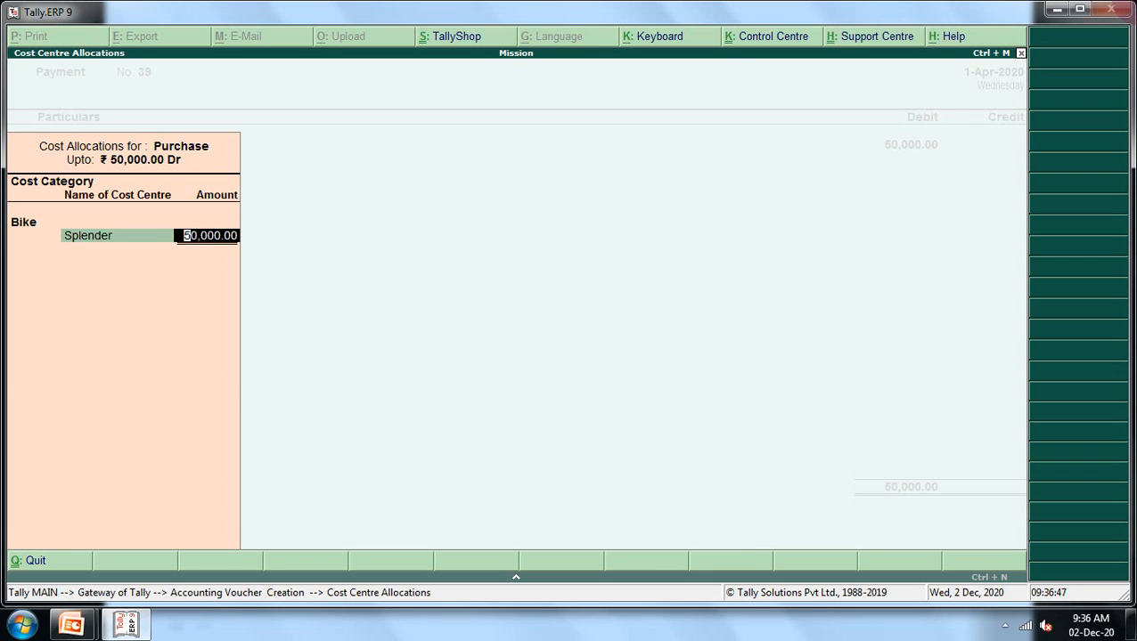
pyautogui.hotkey('ctrl', 'n')
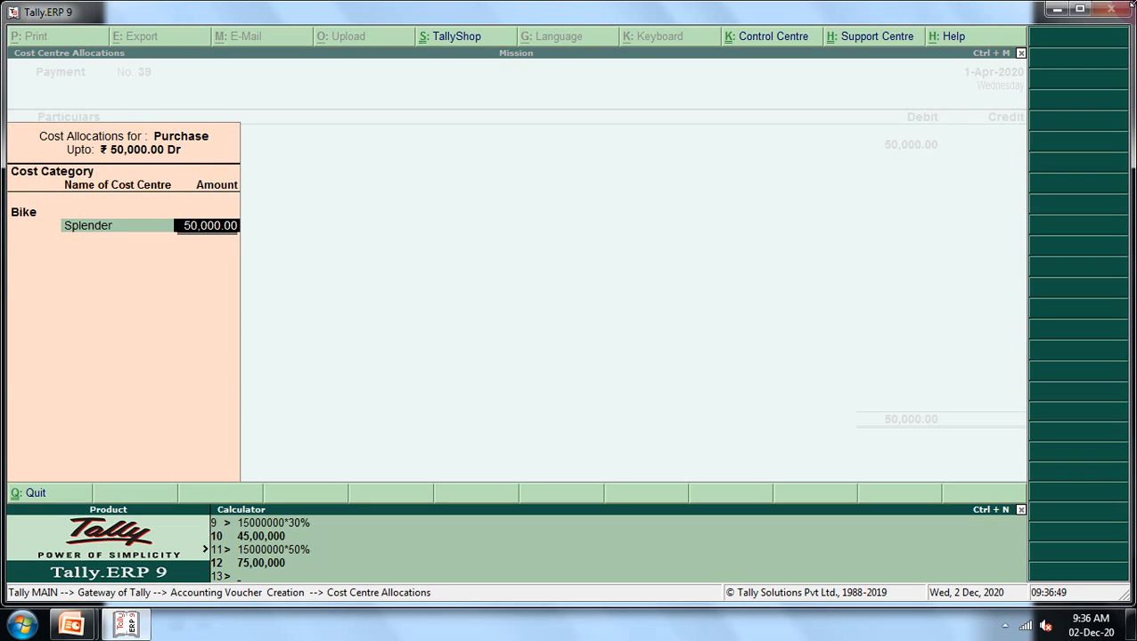
pyautogui.write('50000*40%')
pyautogui.press('Return')
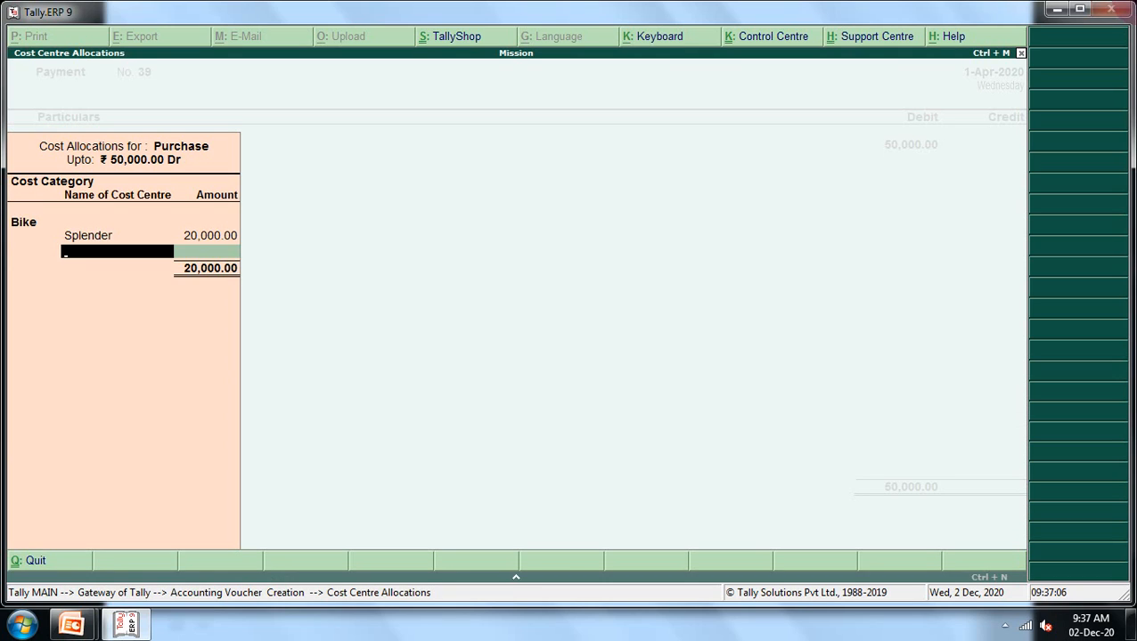
# - Allocate 5000 of the Purchase amount to the Cbz cost centre under Bike
pyautogui.write('C')
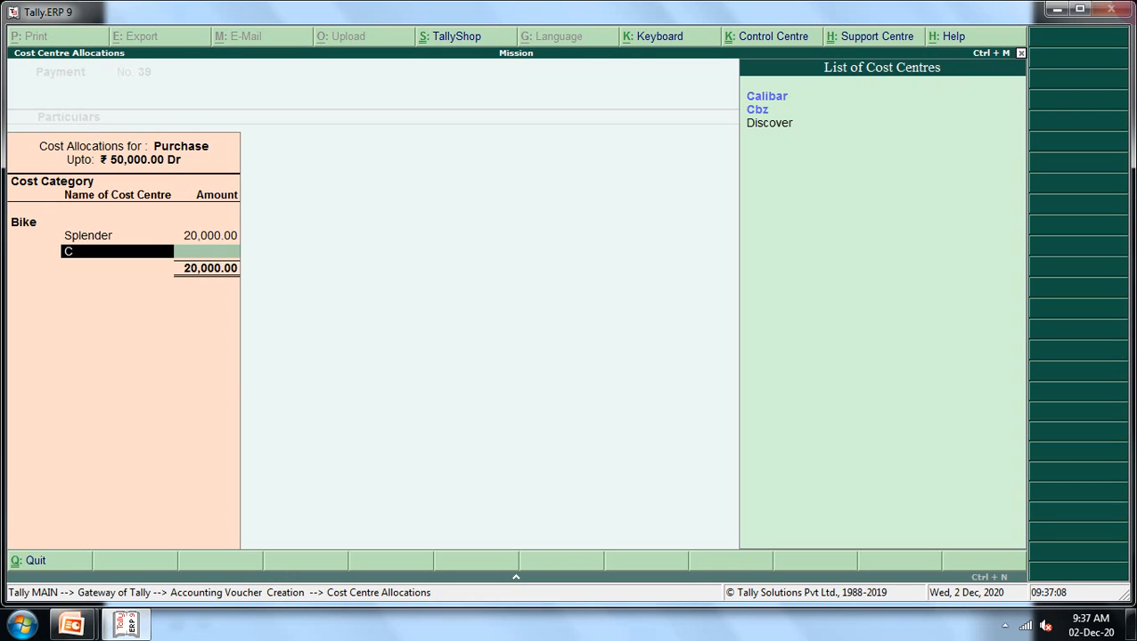
pyautogui.write('b')
pyautogui.press('Return')
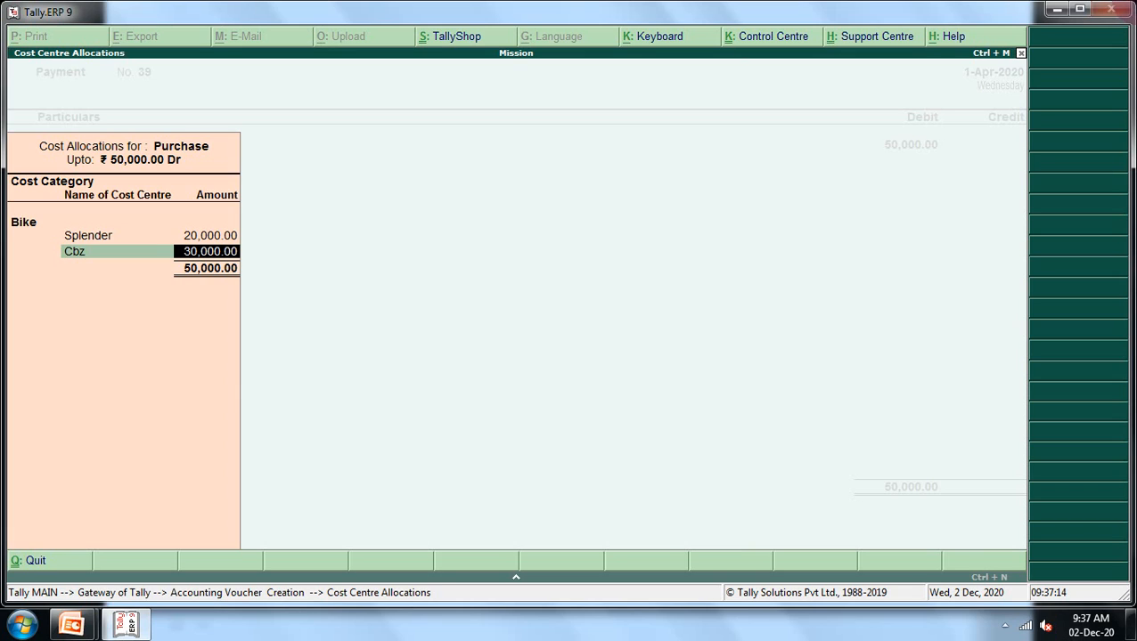
pyautogui.write('5000')
pyautogui.press('Return')
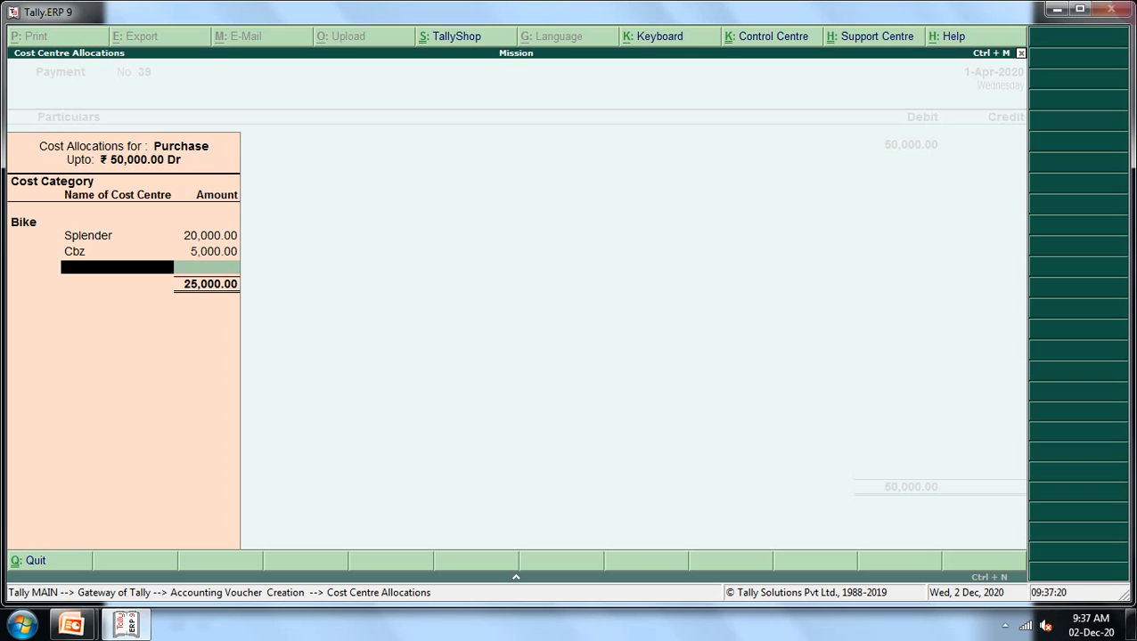
# - Add the Discover cost centre to the Bike allocation and set its amount to 12500
pyautogui.write('D')
pyautogui.press('Return')
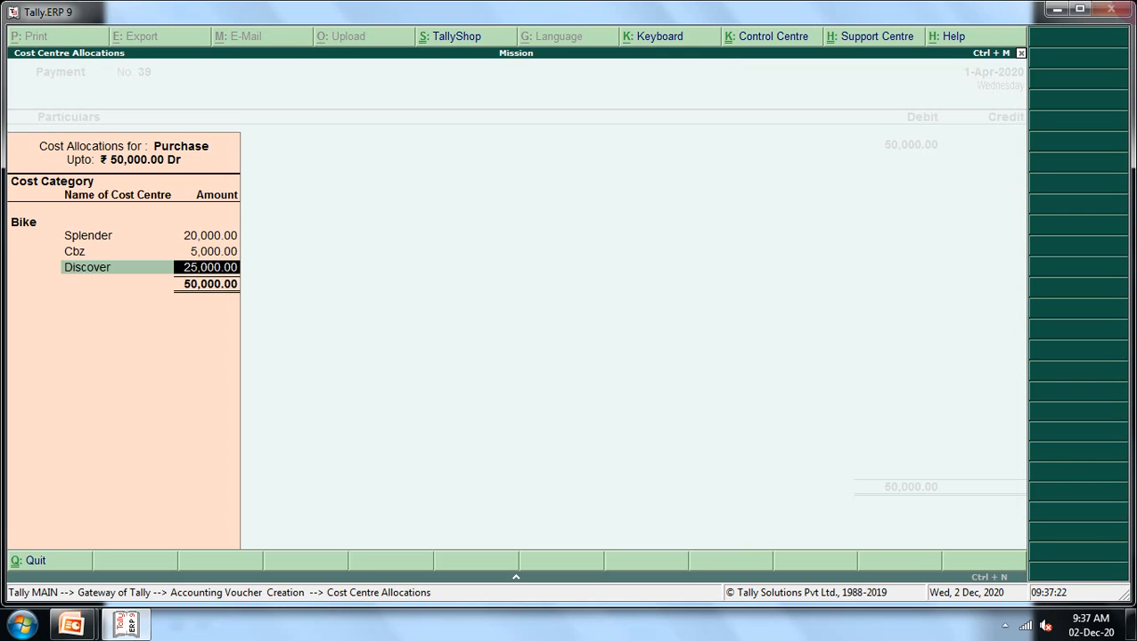
pyautogui.press('Return')
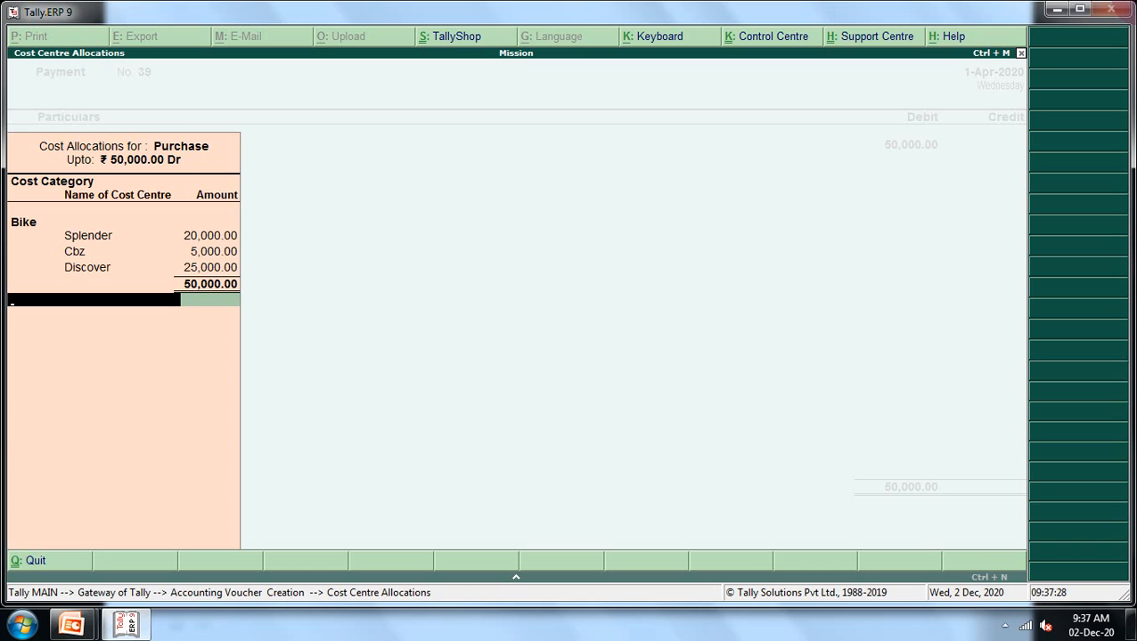
pyautogui.press('Up')
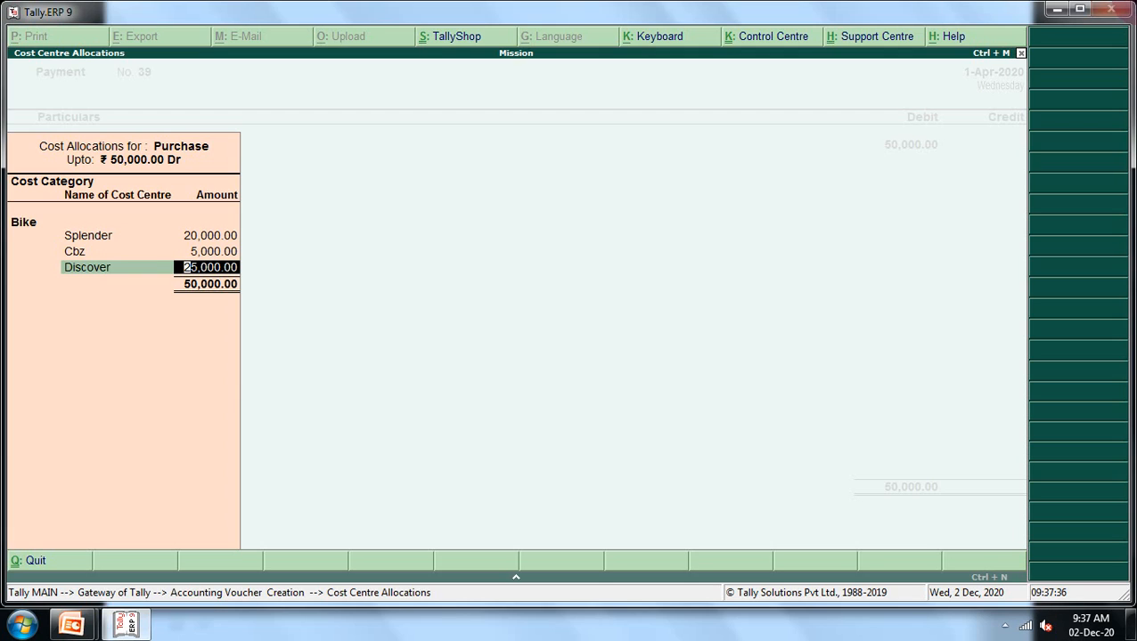
pyautogui.write('12500')
pyautogui.press('Return')
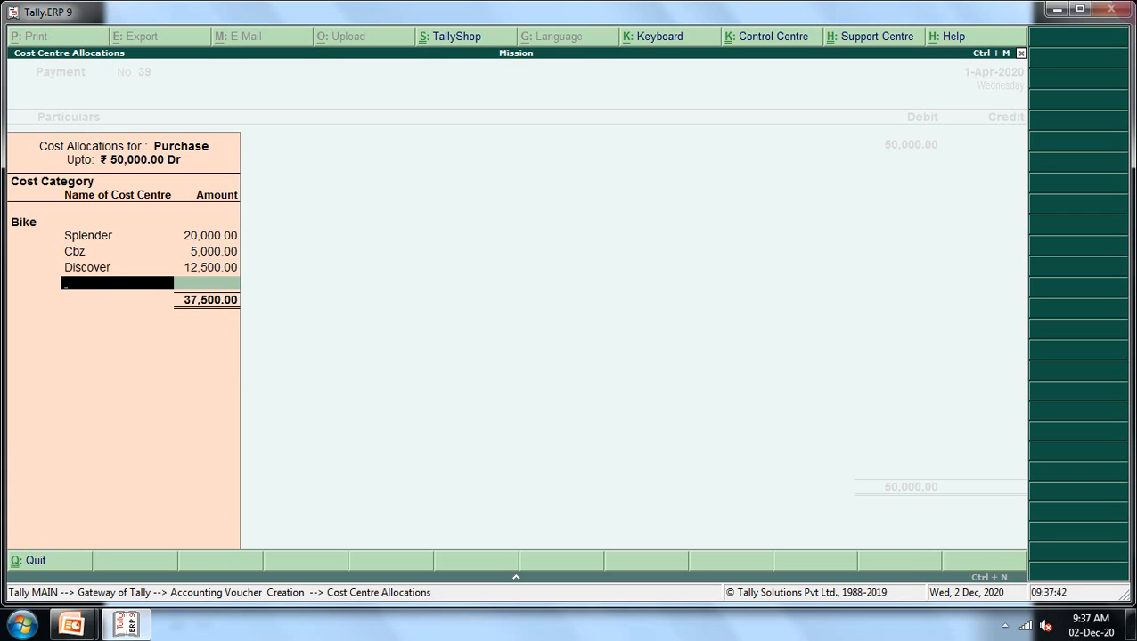
# - Allocate the remaining 12,500 to the Calibar cost centre and finish the Purchase cost allocation
pyautogui.write('c')
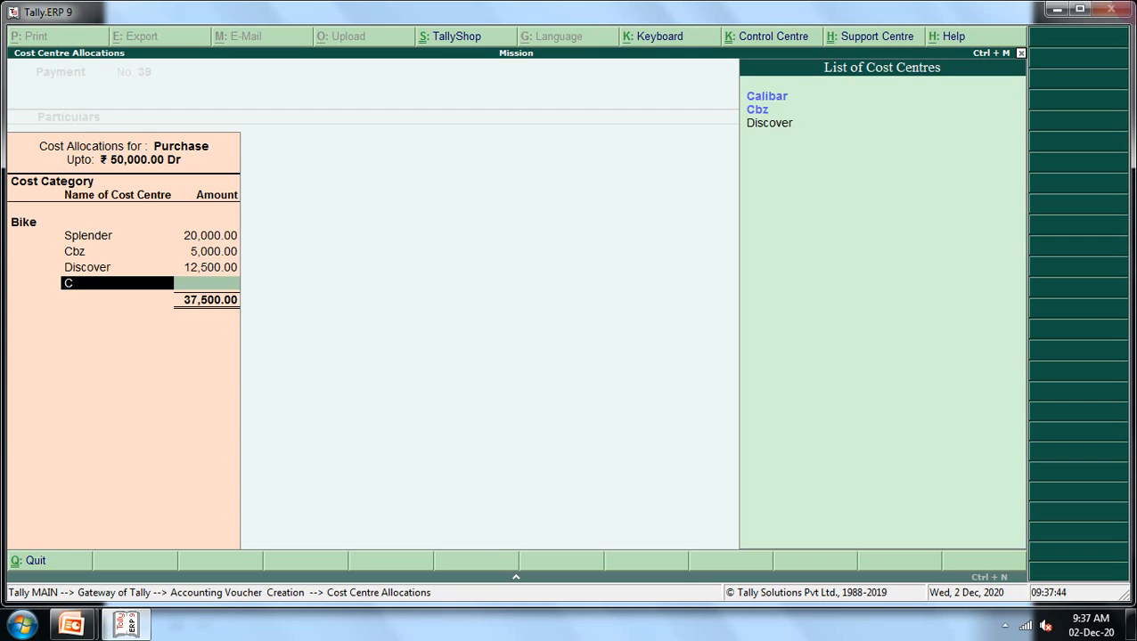
pyautogui.press('Return')
pyautogui.press('Return')
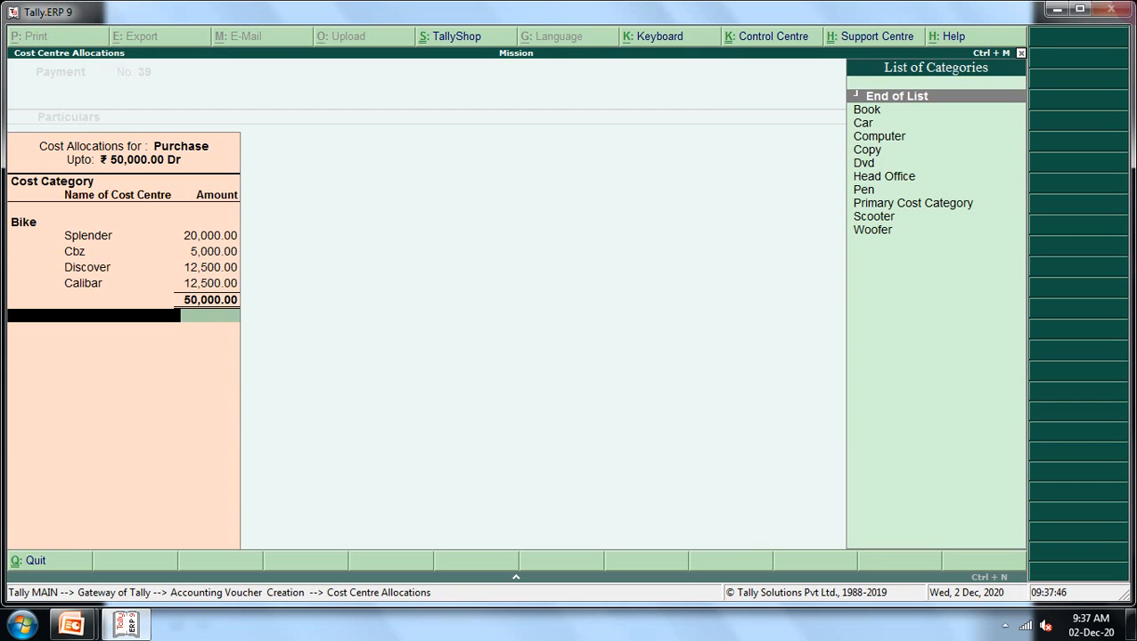
pyautogui.press('Return')
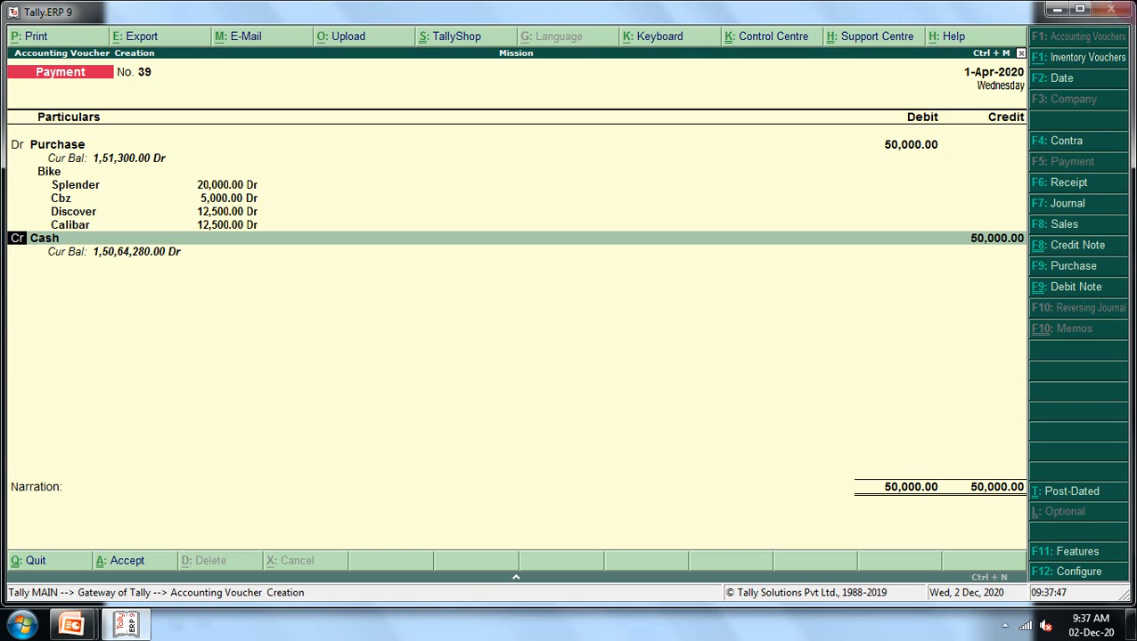
# - Credit the Cash ledger with 50,000 and save the payment voucher without a narration
pyautogui.press('Return')
pyautogui.press('Return')
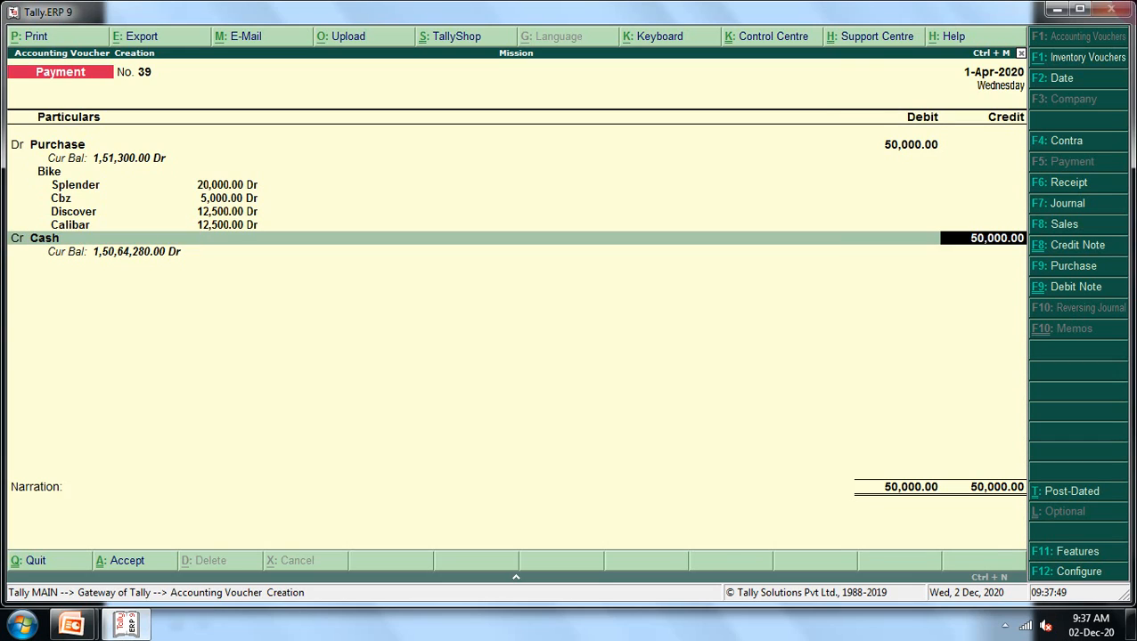
pyautogui.press('Return')
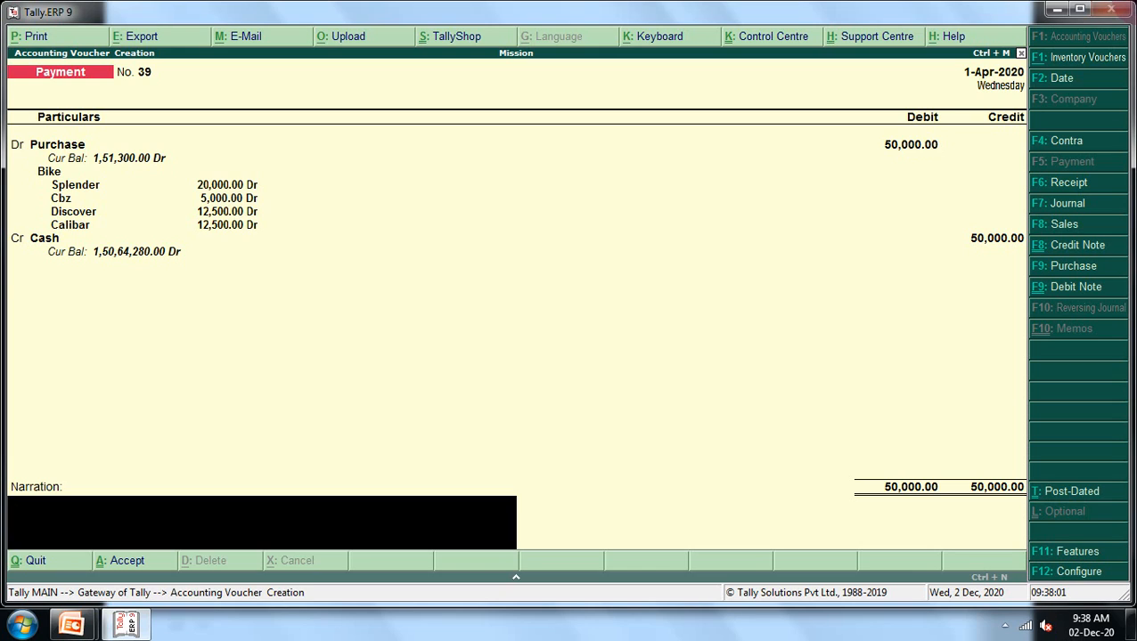
pyautogui.press('Return')
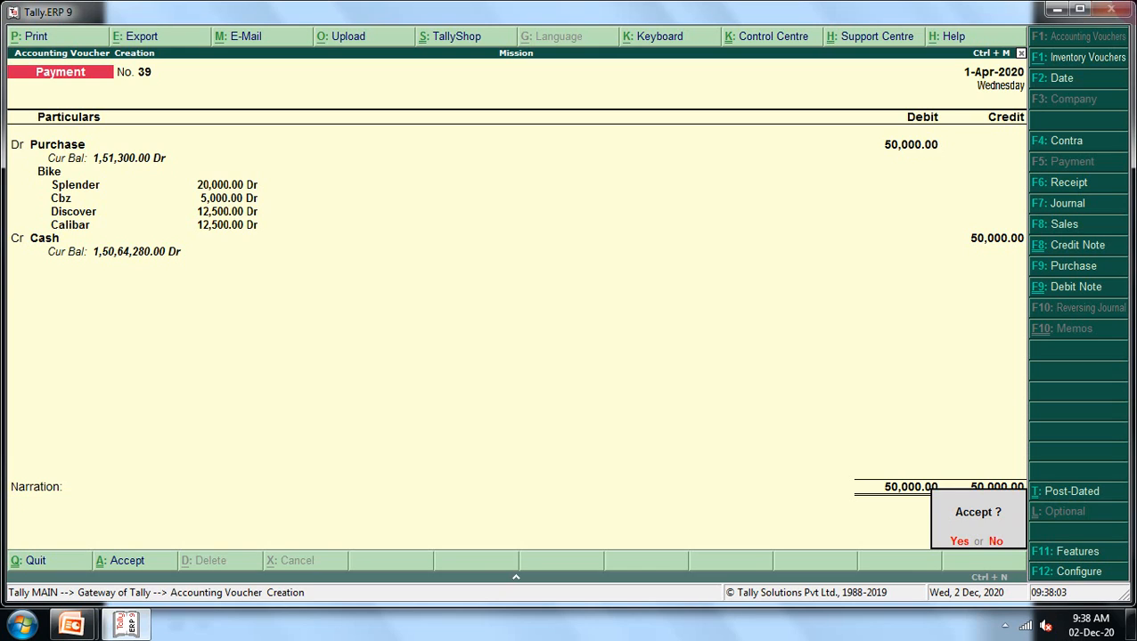
pyautogui.press('Return')
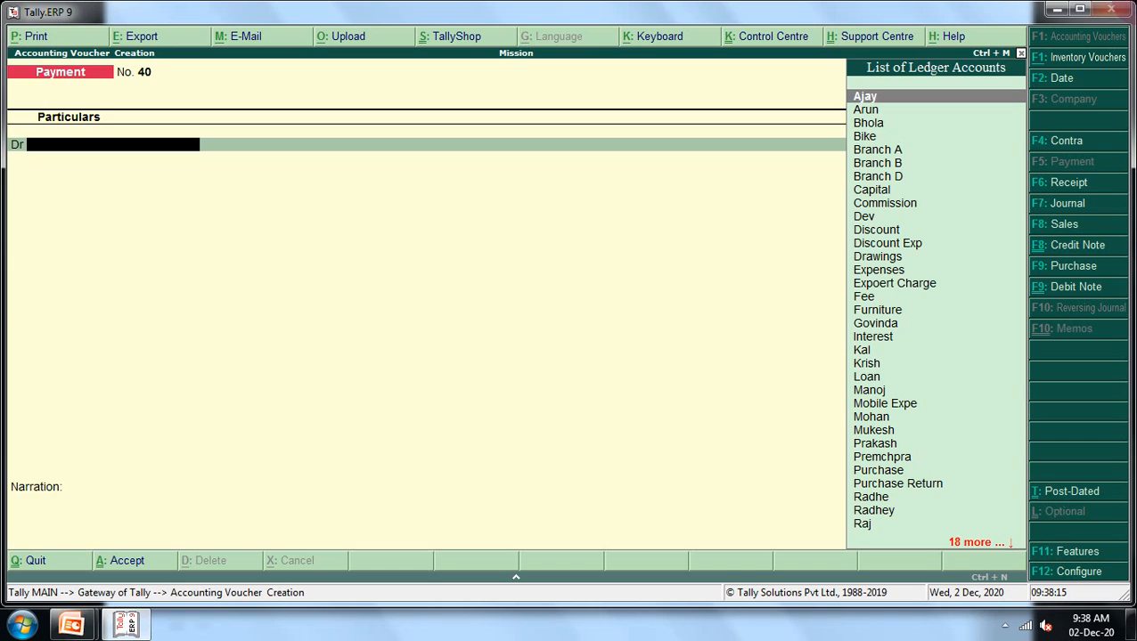
# - Start a receipt voucher and select the Commission ledger as the credit entry
pyautogui.press('F6')
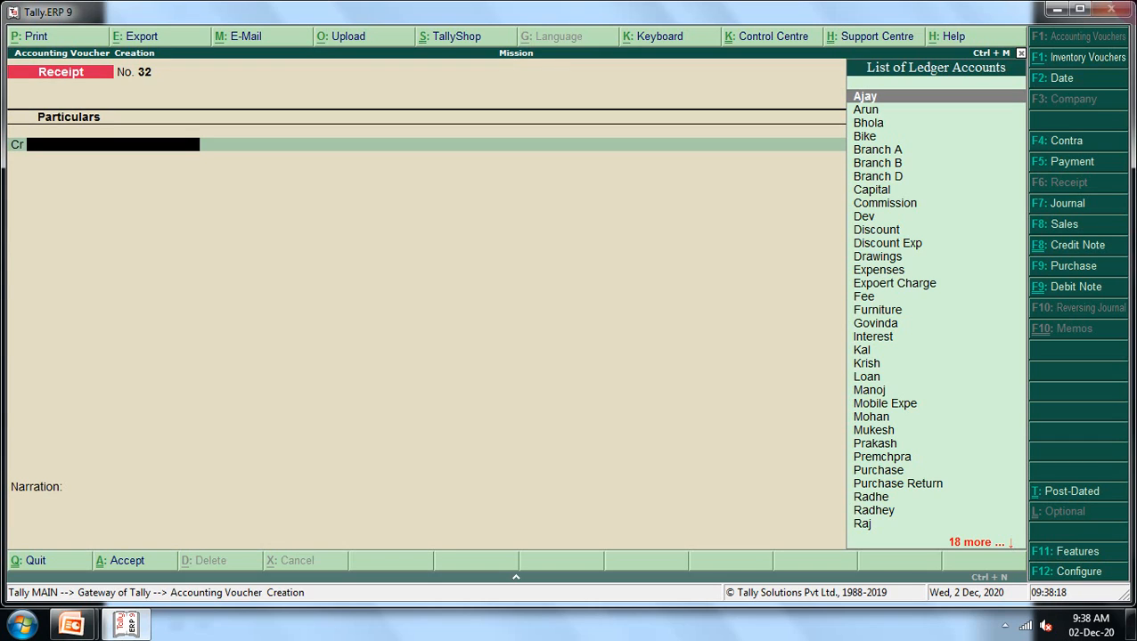
pyautogui.write('C')
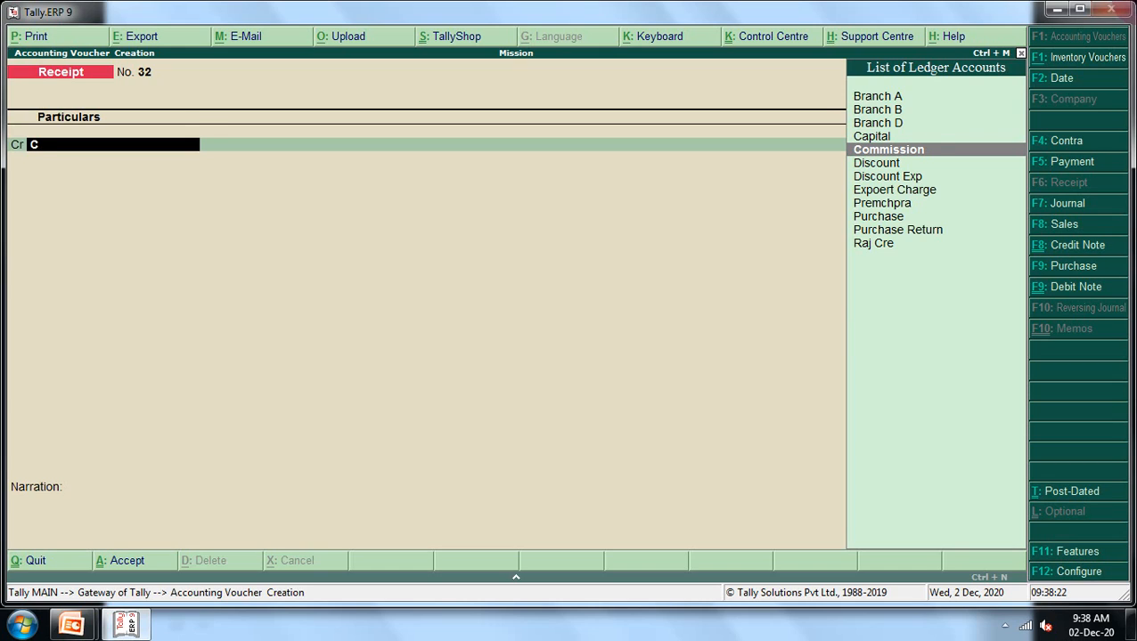
pyautogui.press('Return')
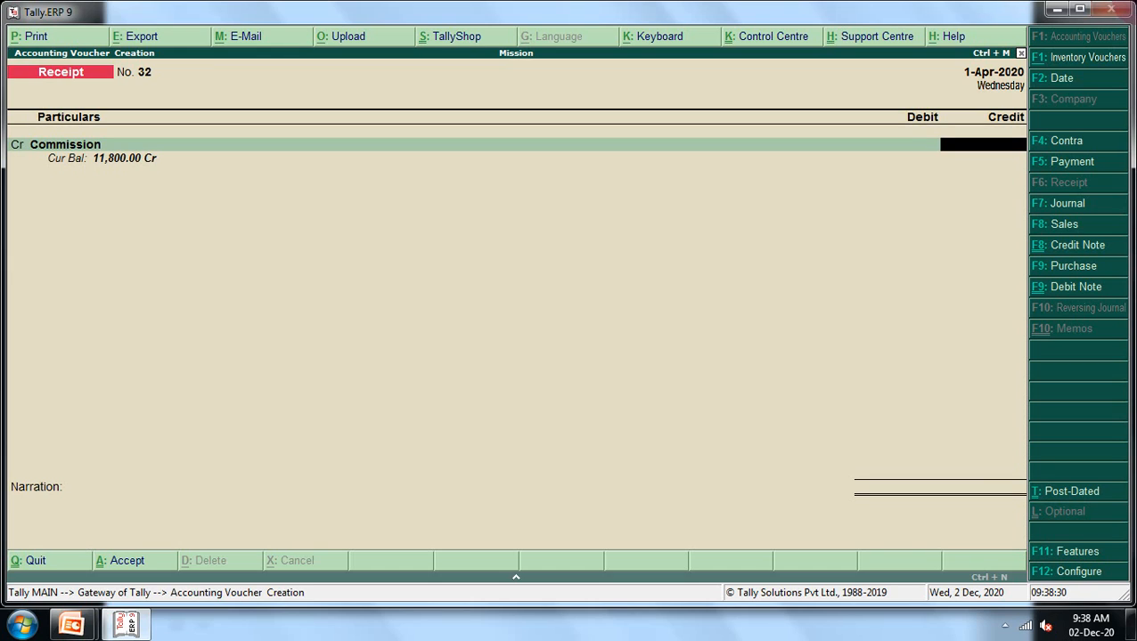
# - Alter the Commission ledger to not maintain balances bill-by-bill, with ledger type Not Applicable, and save it
pyautogui.press('BackSpace')
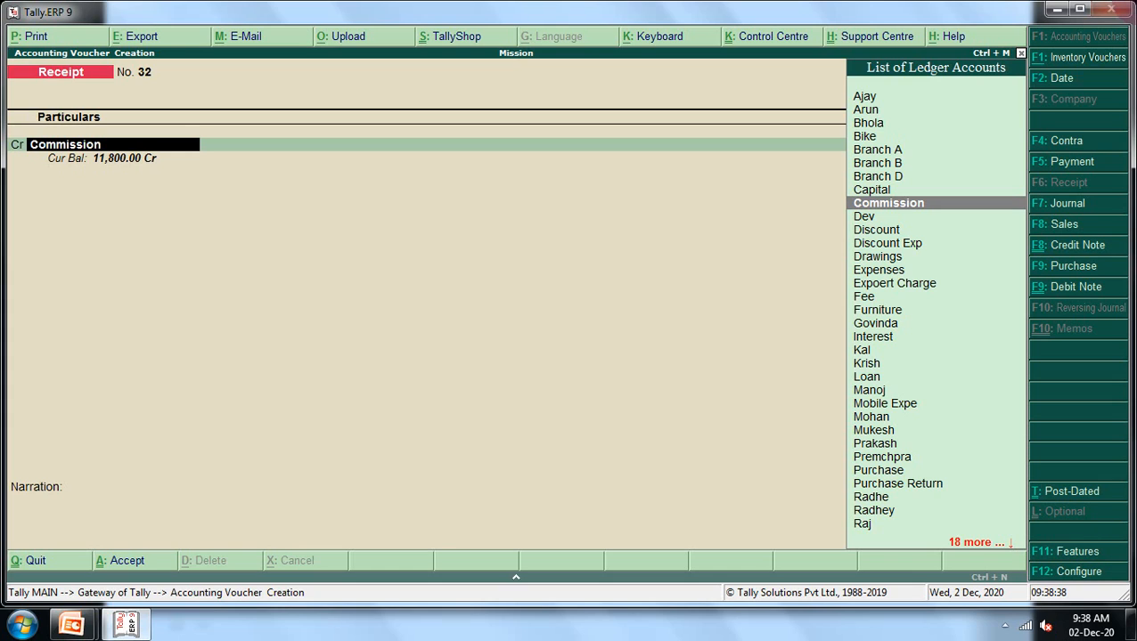
pyautogui.hotkey('ctrl', 'Return')
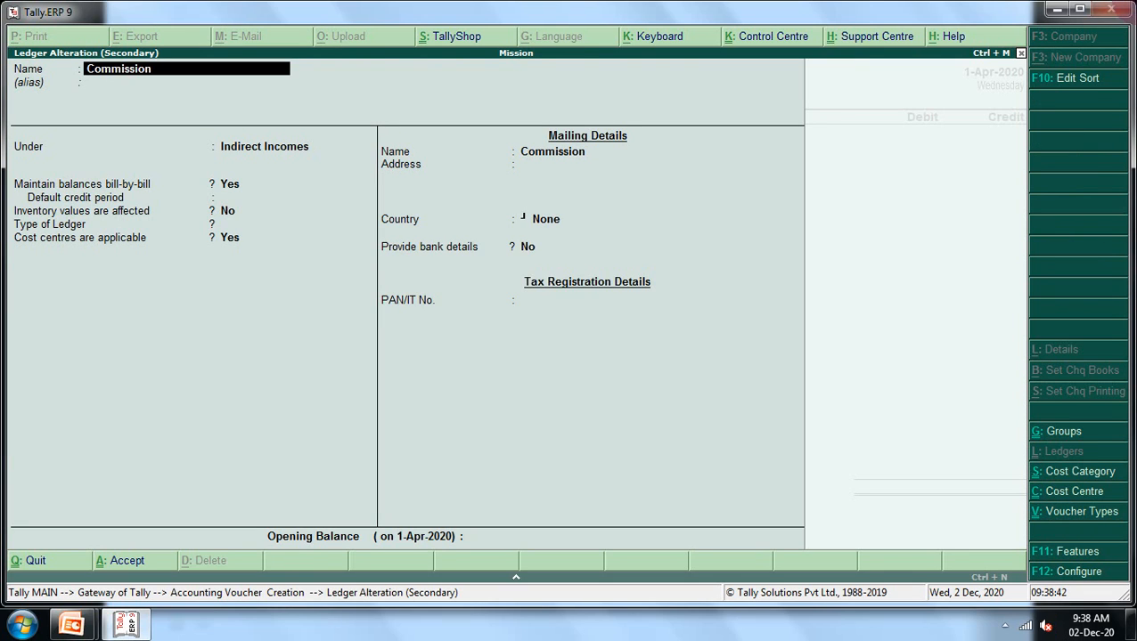
pyautogui.press('Return')
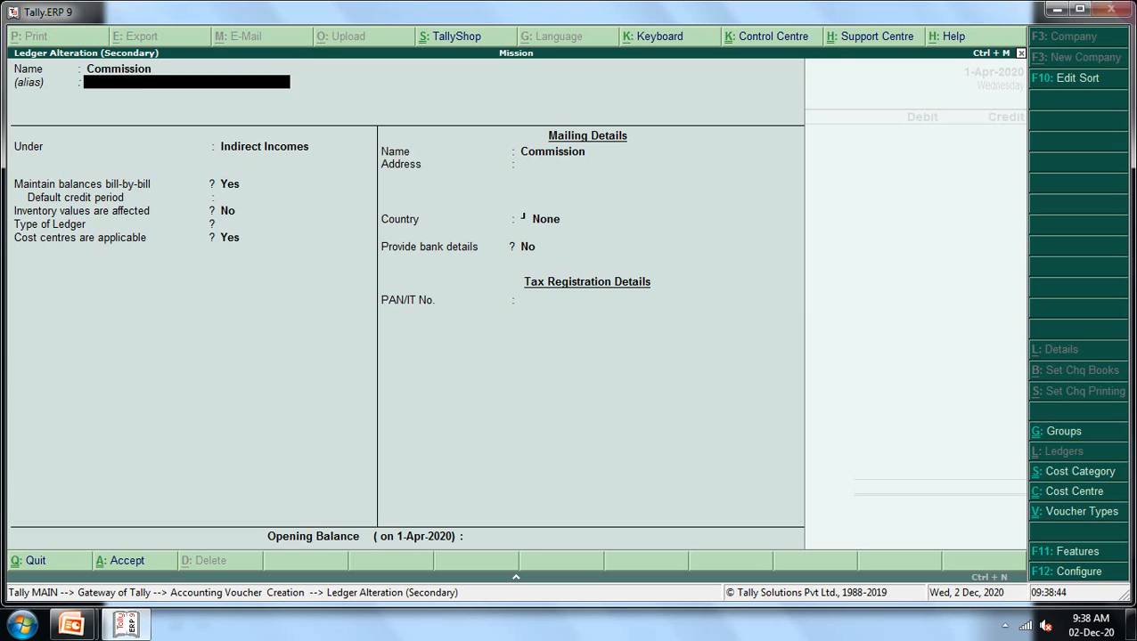
pyautogui.press('Return')
pyautogui.press('Return')
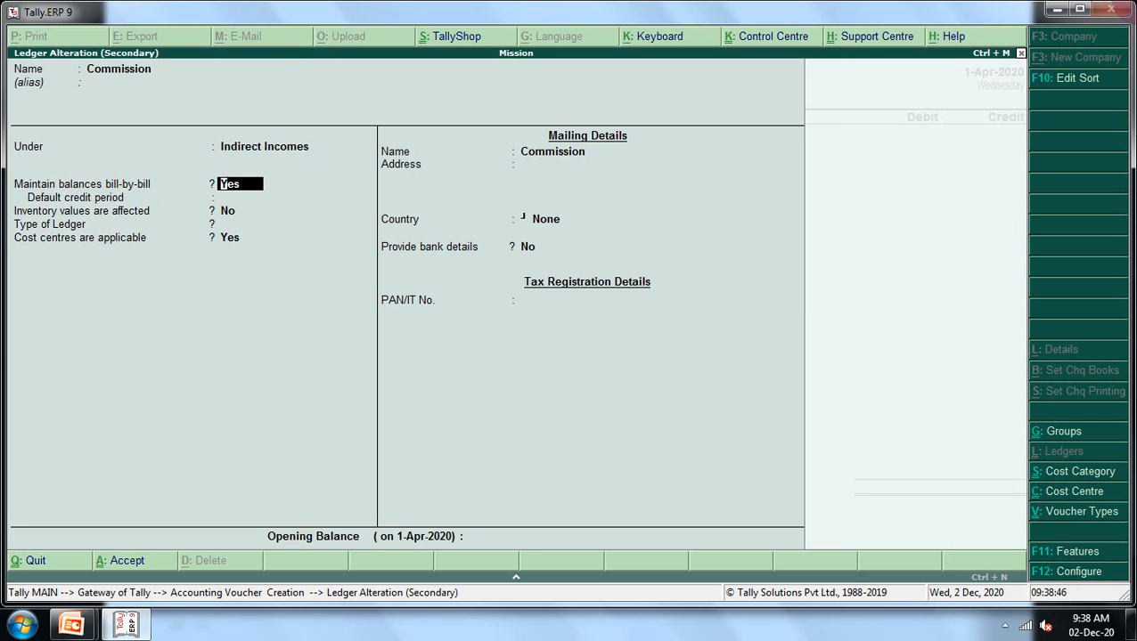
pyautogui.write('n')
pyautogui.press('Return')
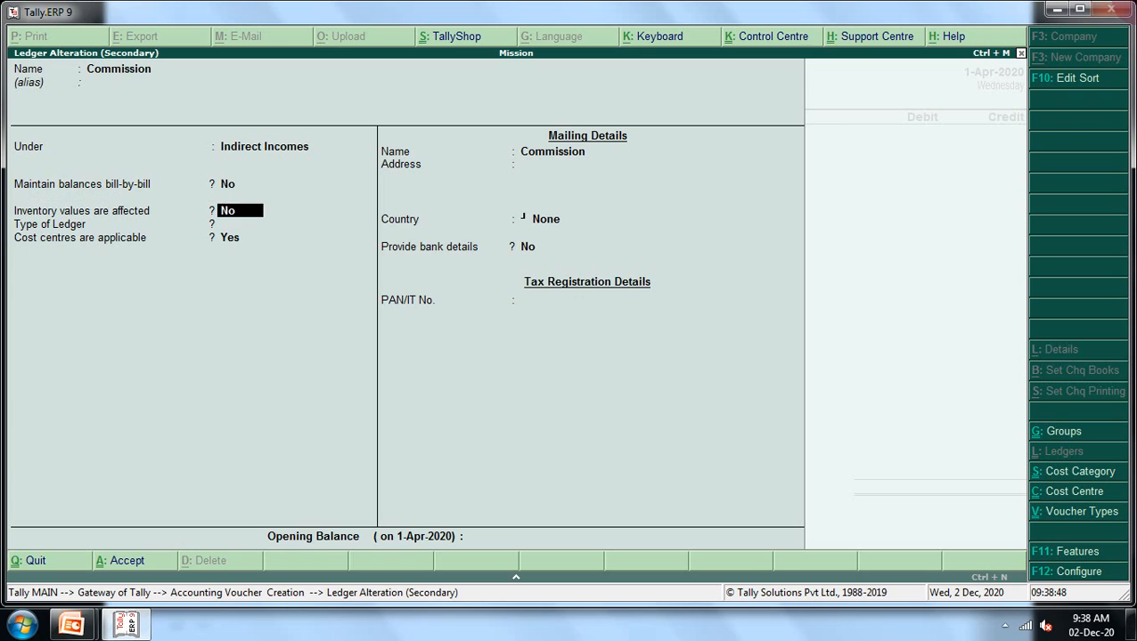
pyautogui.press('Return')
pyautogui.press('Return')
pyautogui.press('Return')
pyautogui.press('Return')
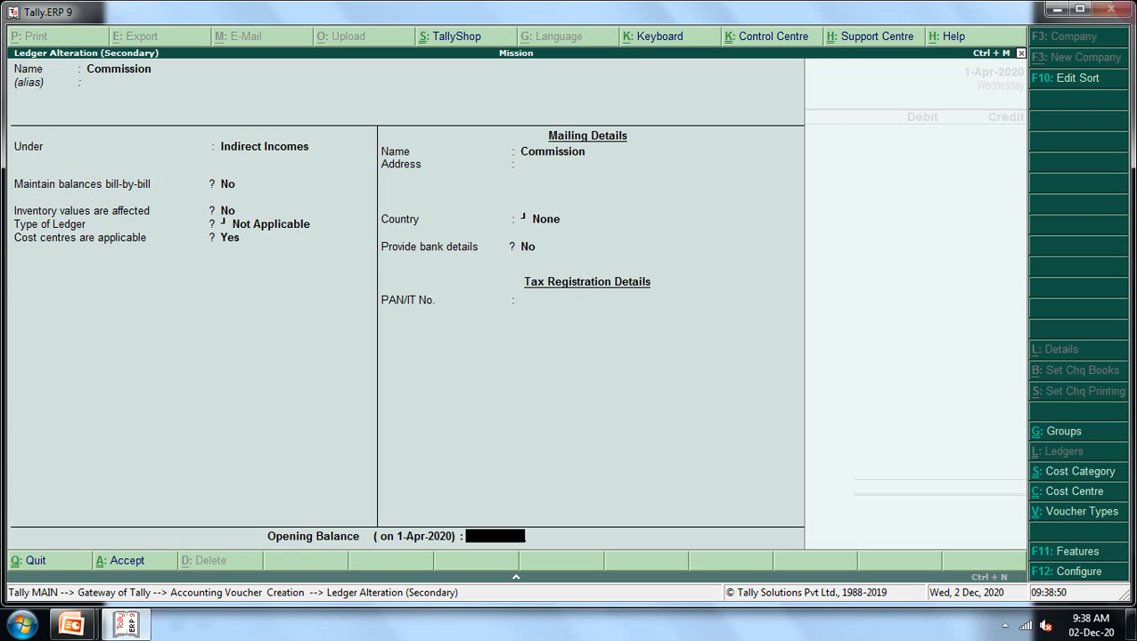
pyautogui.press('Return')
pyautogui.press('Return')
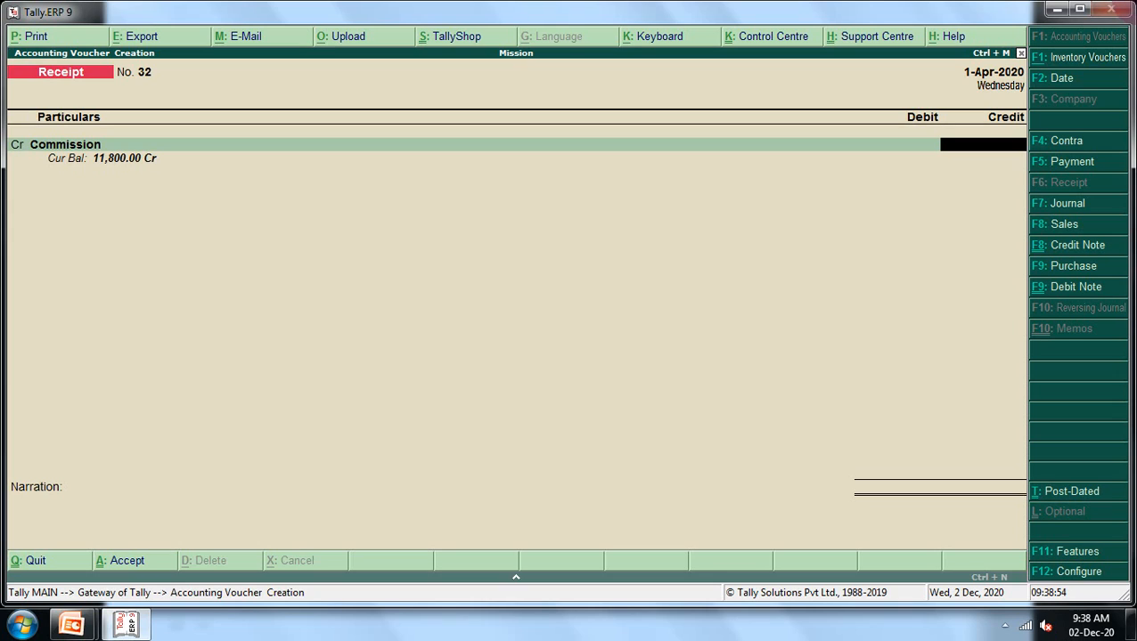
# - Credit Commission with 10000 and allocate the full amount to the Discover cost centre in the Bike category
pyautogui.write('10000')
pyautogui.press('Return')
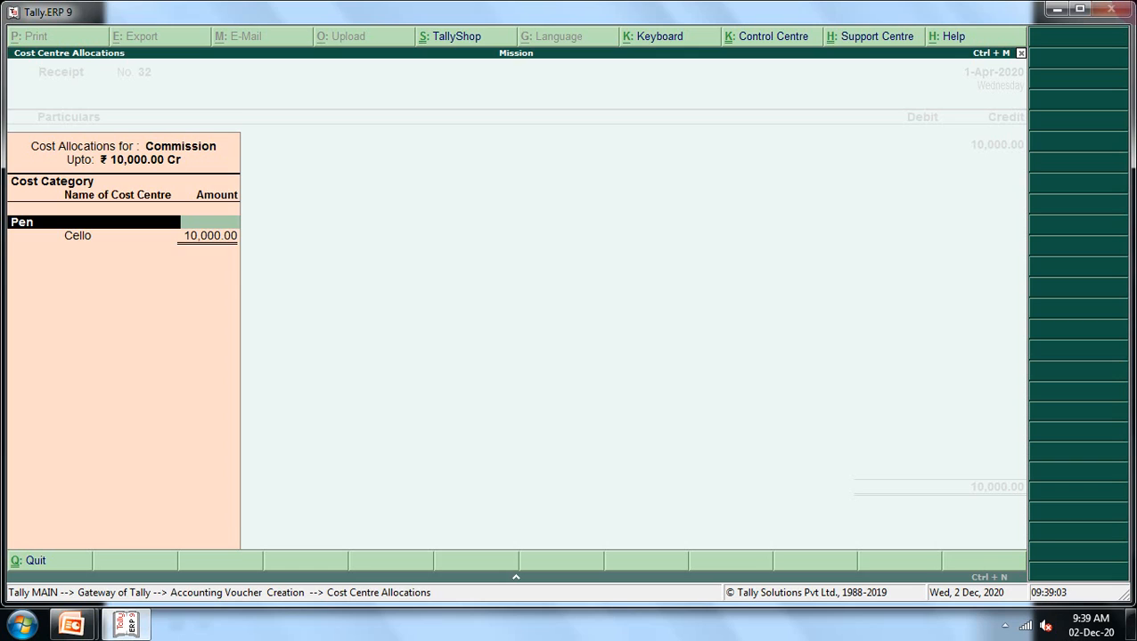
pyautogui.write('B')
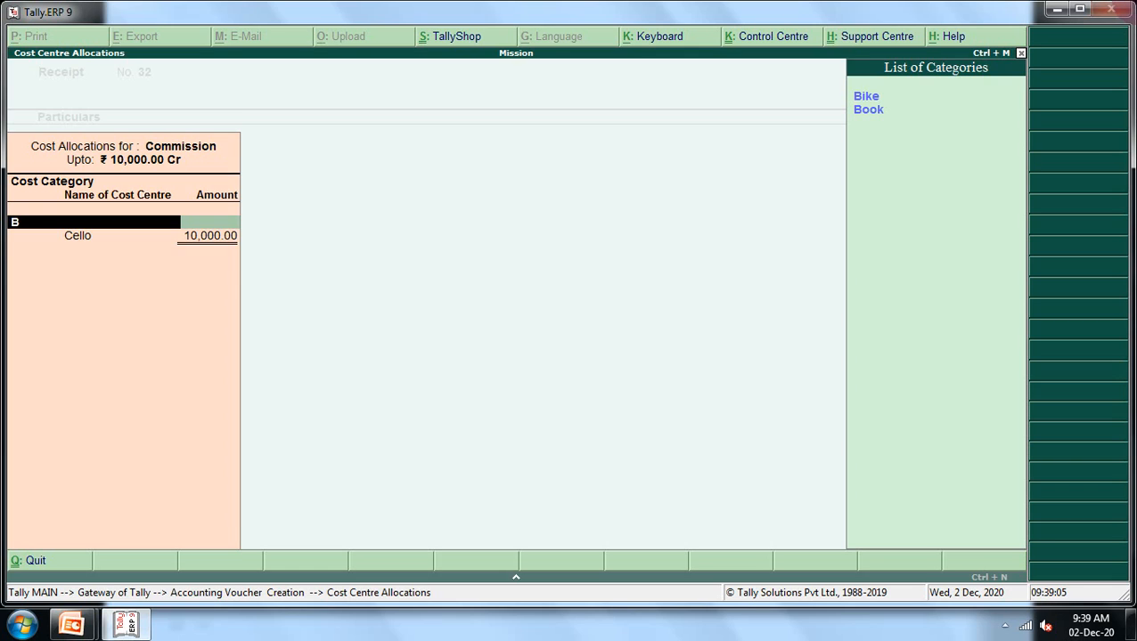
pyautogui.press('Return')
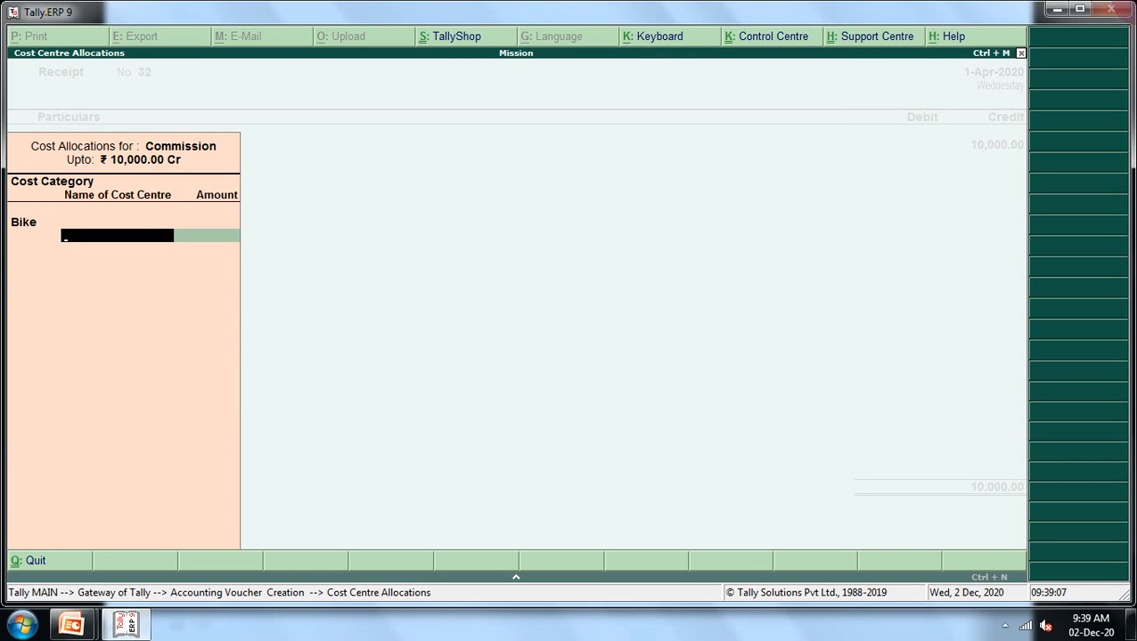
pyautogui.write('D')
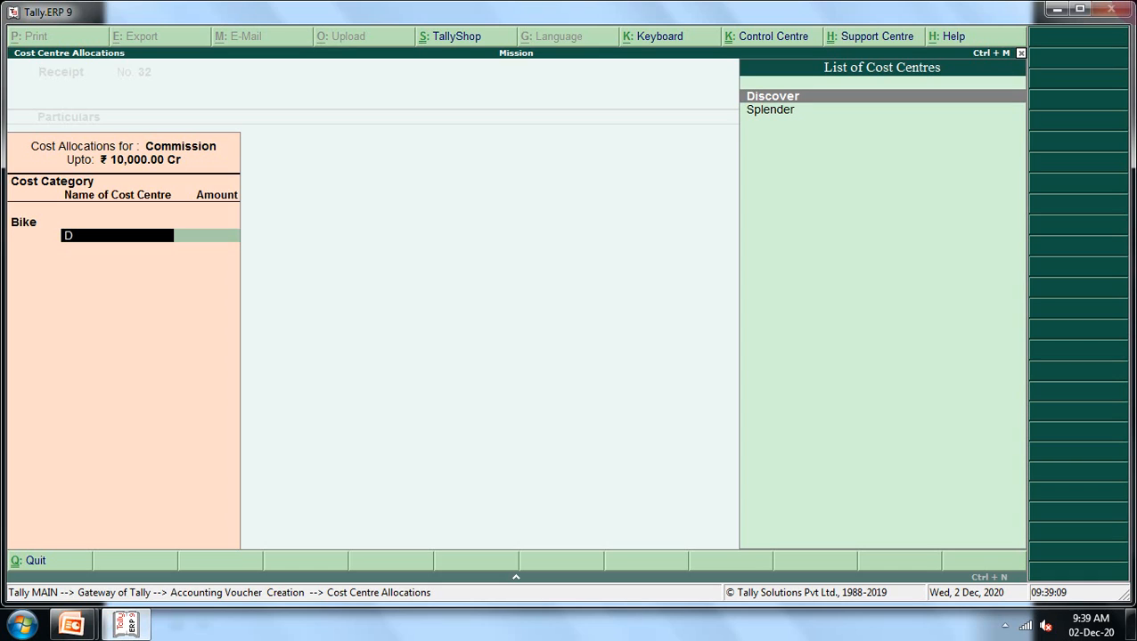
pyautogui.press('Return')
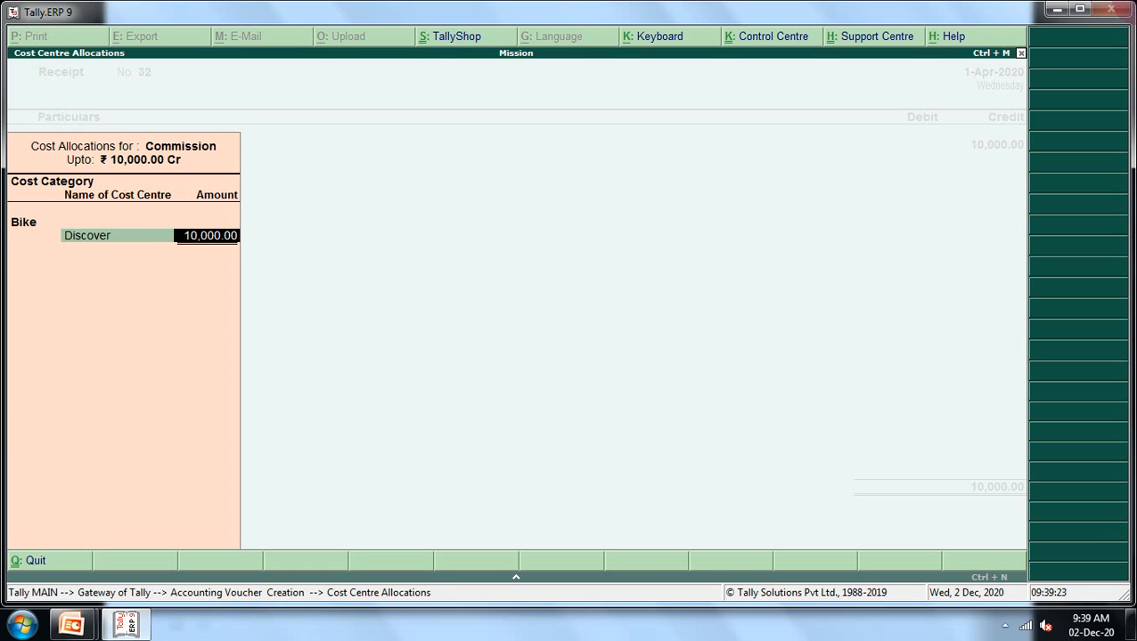
pyautogui.press('Return')
pyautogui.press('Return')
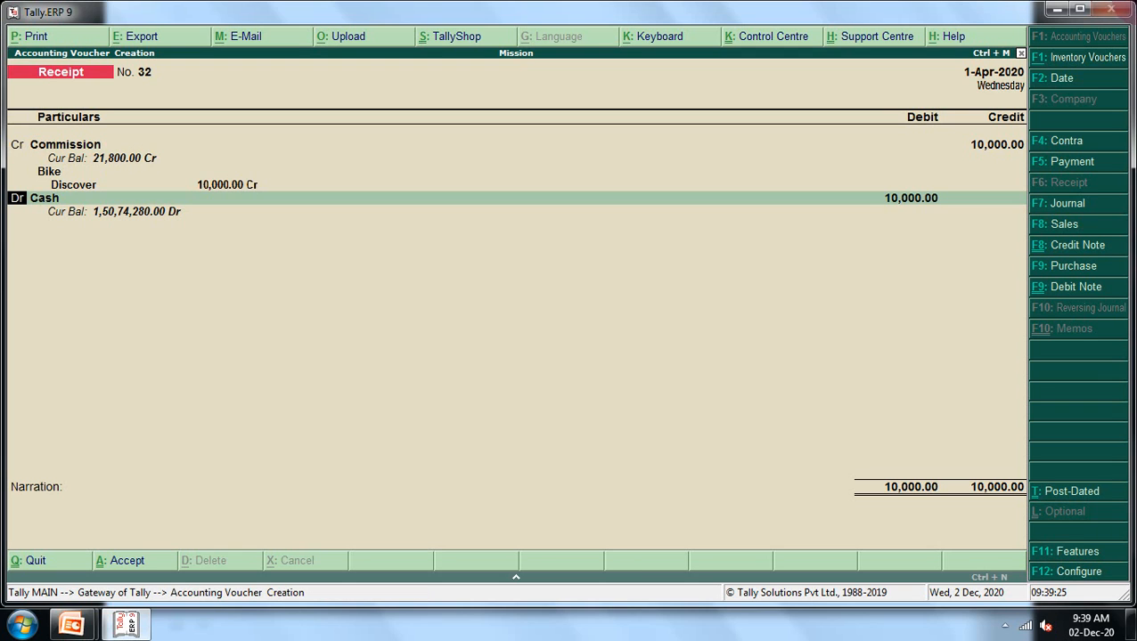
# - Debit the Cash ledger with 10,000 and save the receipt voucher without a narration
pyautogui.press('Return')
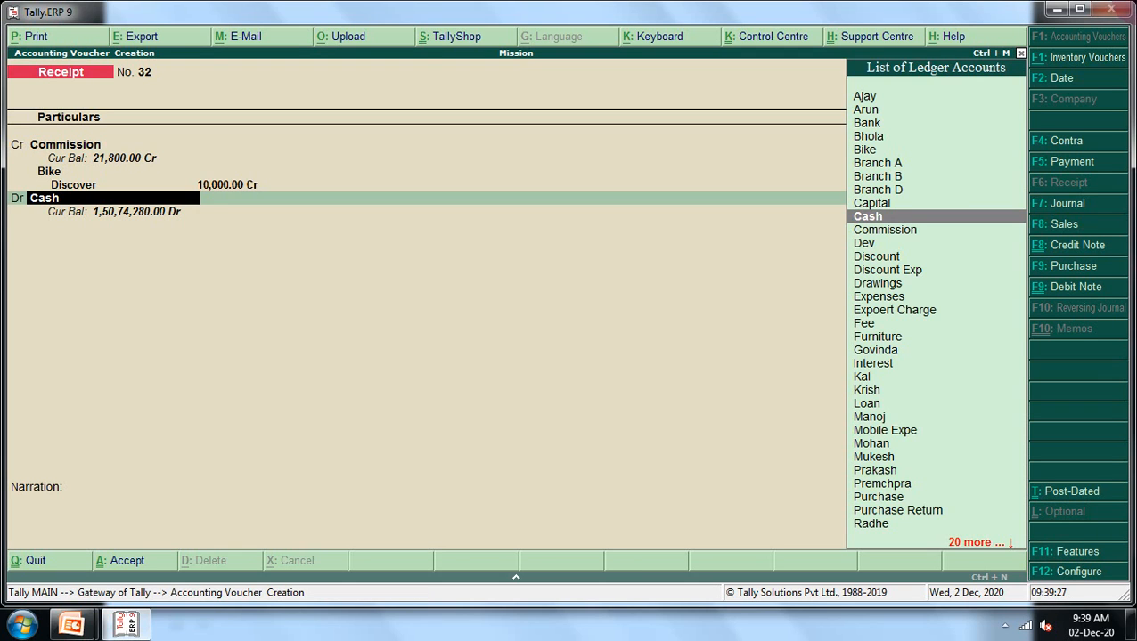
pyautogui.press('Return')
pyautogui.press('Return')
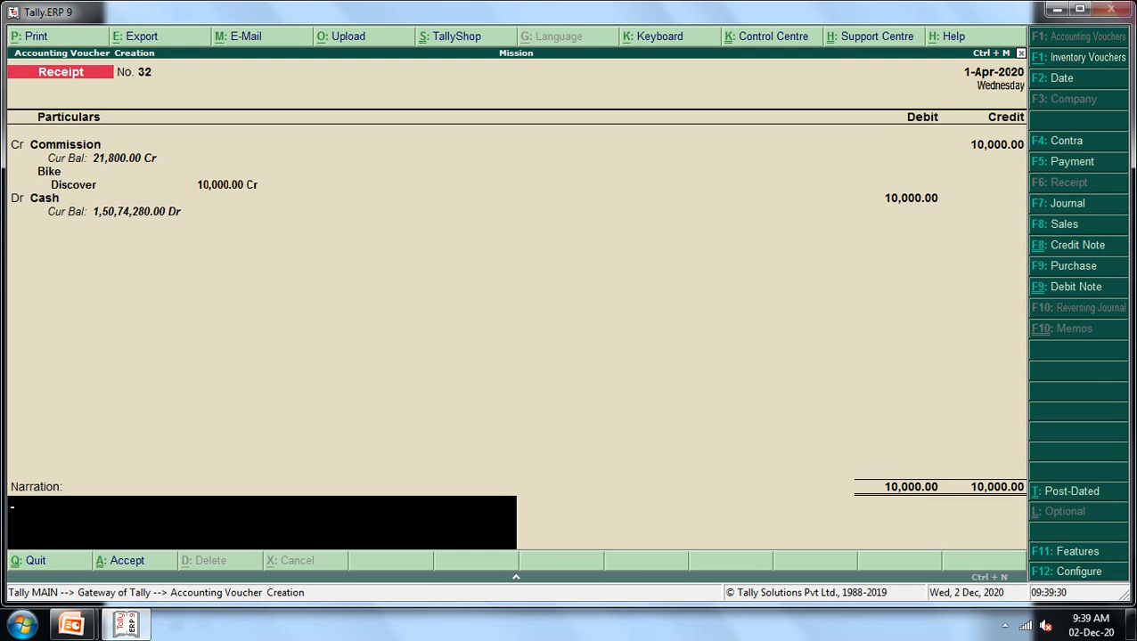
pyautogui.press('Return')
pyautogui.press('Return')
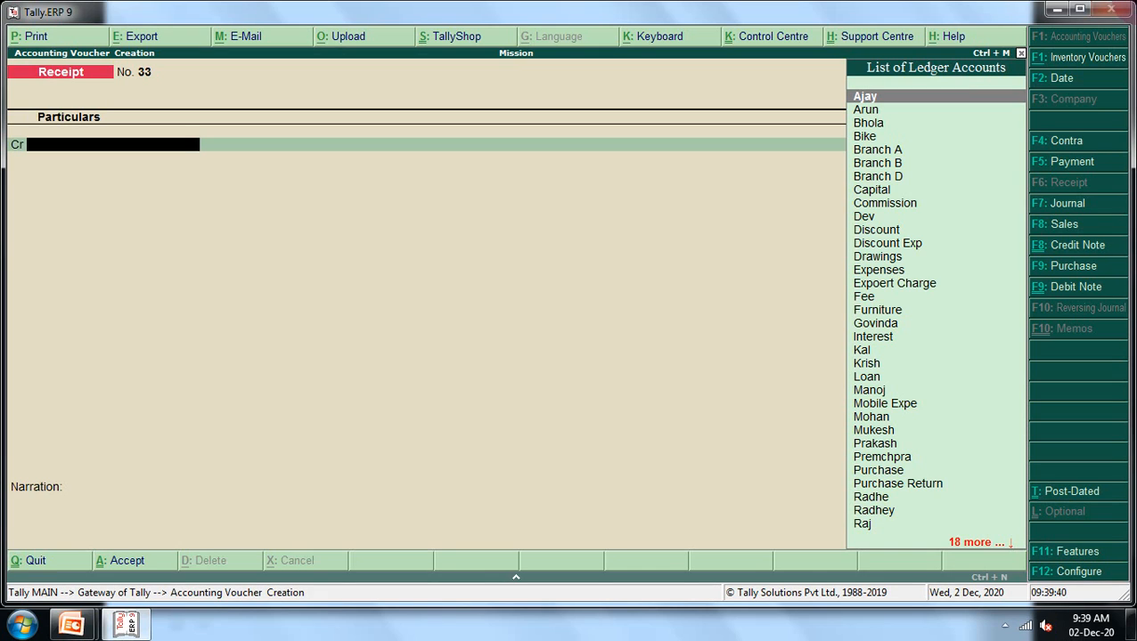
# - Start a payment voucher and debit the Salary ledger with 30000
pyautogui.press('F5')
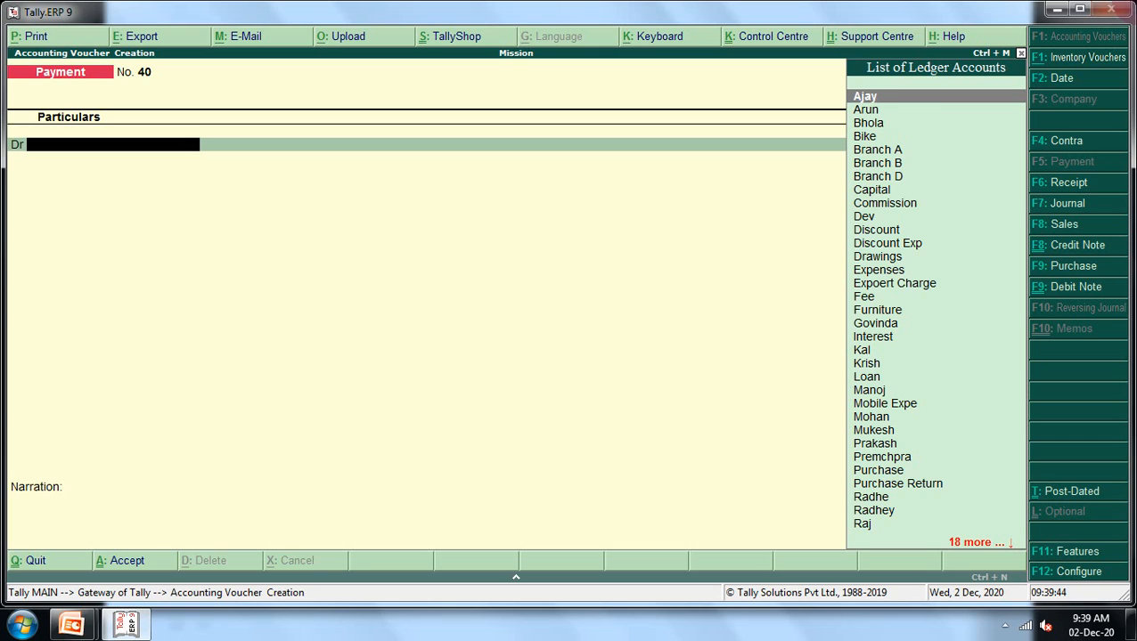
pyautogui.write('S')
pyautogui.press('Return')
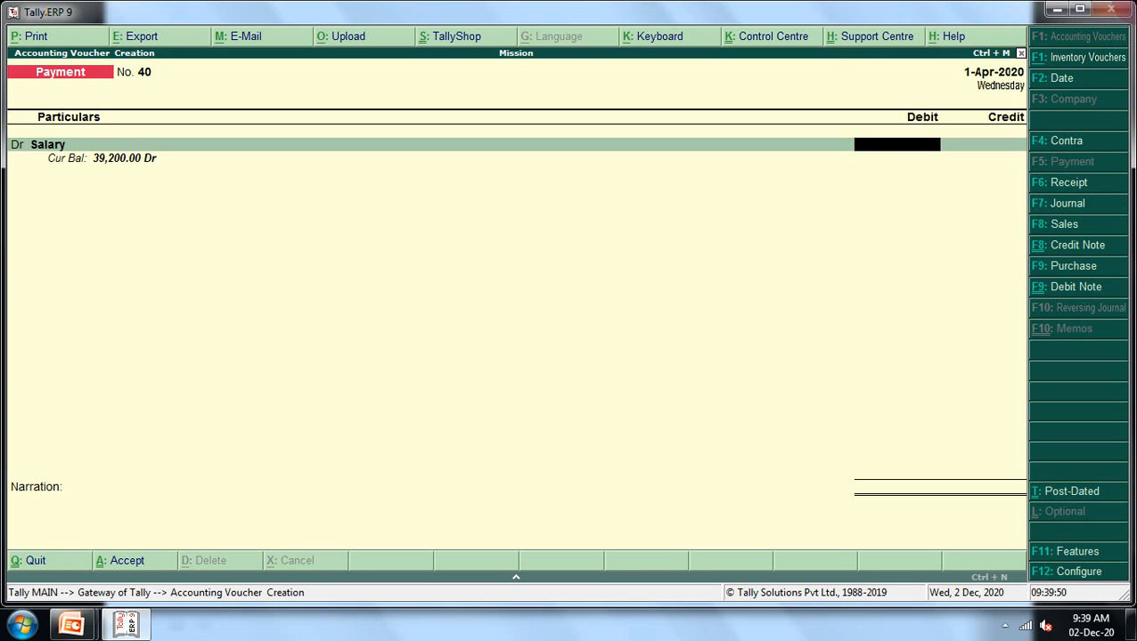
pyautogui.write('30000')
pyautogui.press('Return')
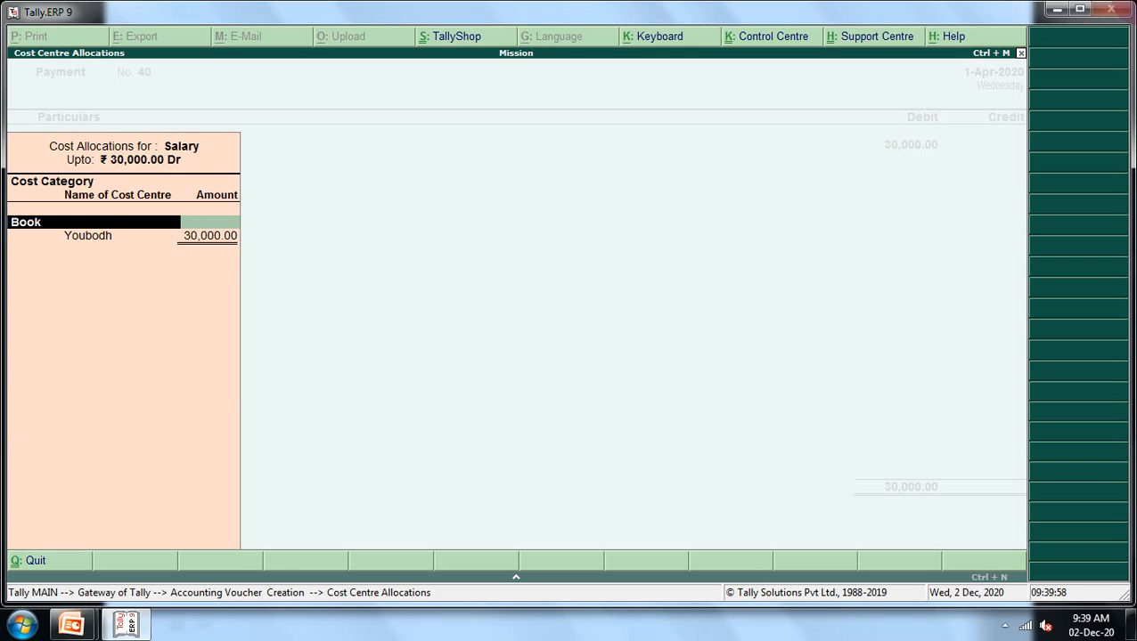
# - Clear the suggested cost centre under the Book category and return to choosing the cost category
pyautogui.press('Return')
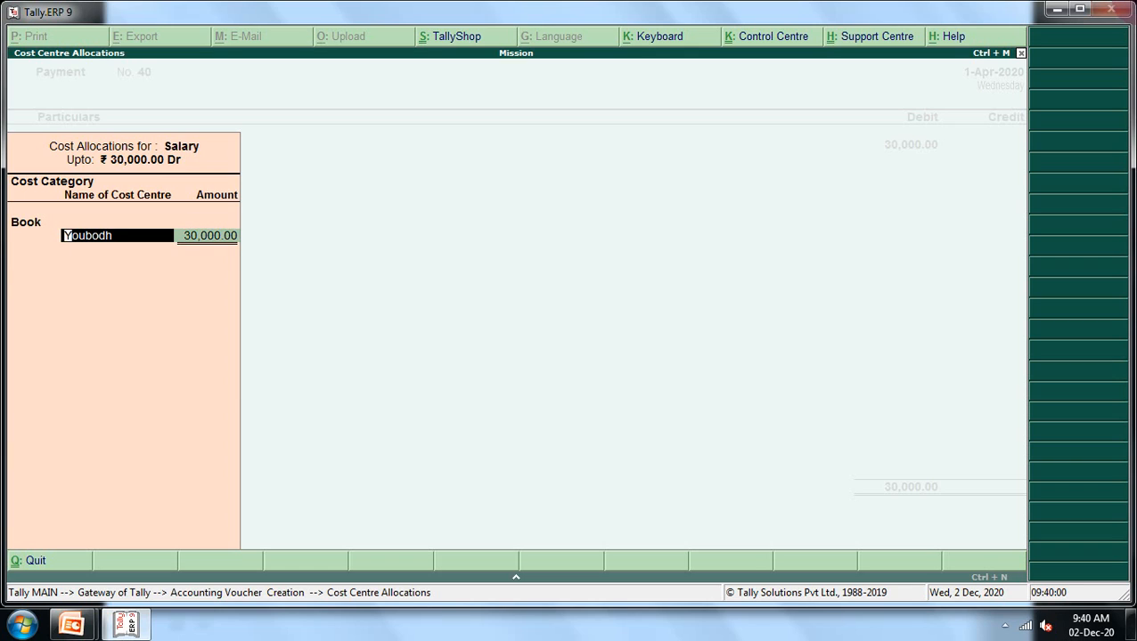
pyautogui.press('space')
pyautogui.press('BackSpace')
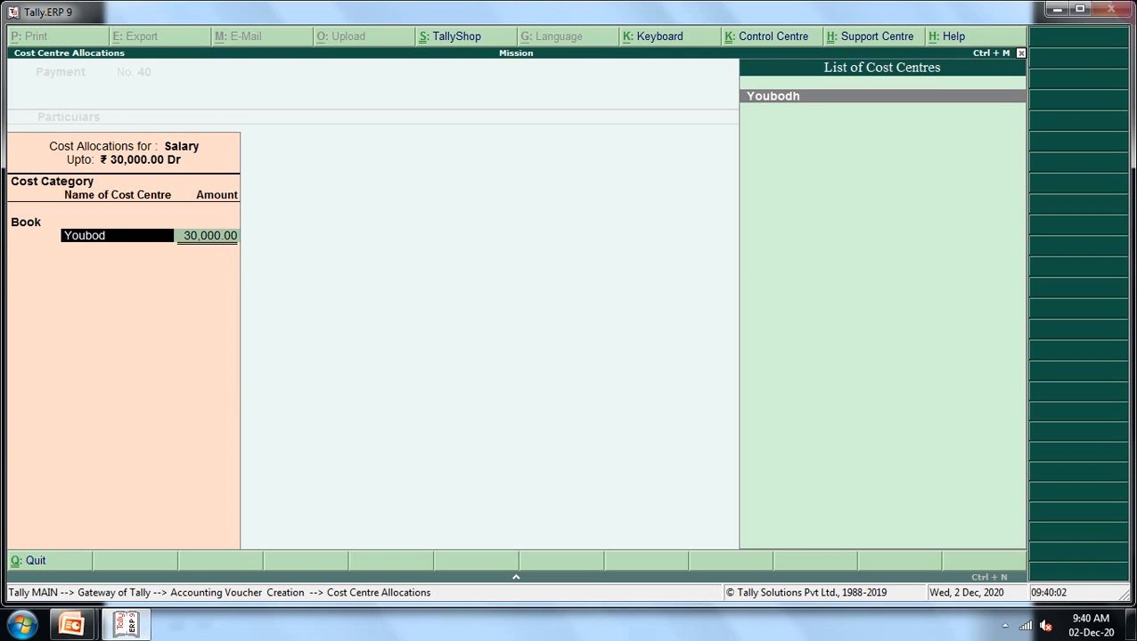
pyautogui.press('BackSpace')
pyautogui.press('BackSpace')
pyautogui.press('BackSpace')
pyautogui.press('BackSpace')
pyautogui.press('BackSpace')
pyautogui.press('BackSpace')
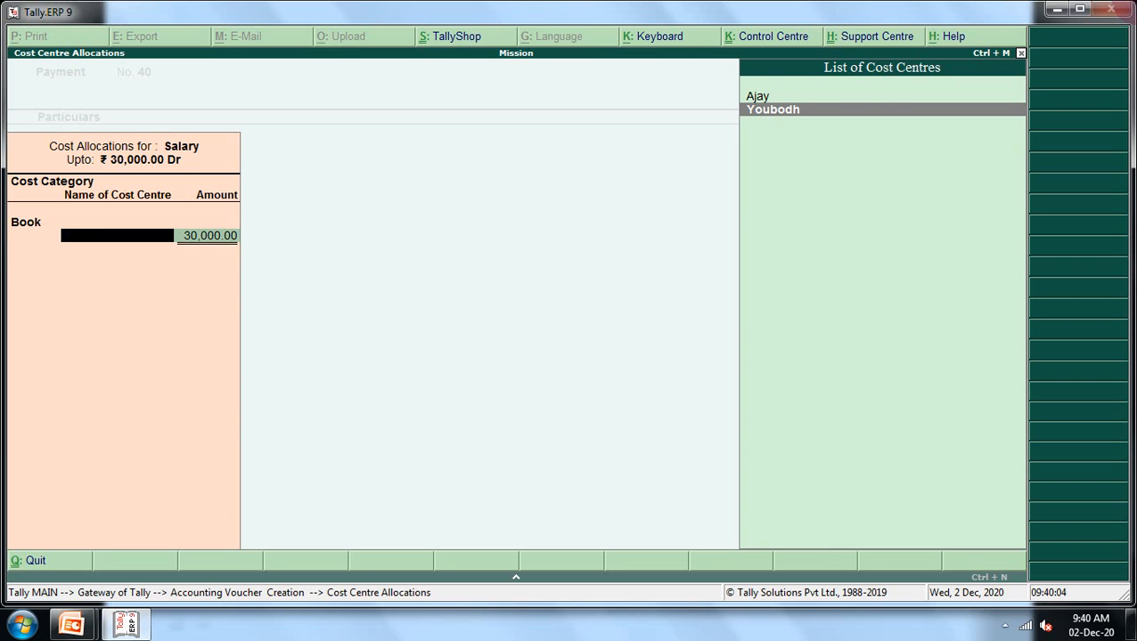
pyautogui.press('BackSpace')
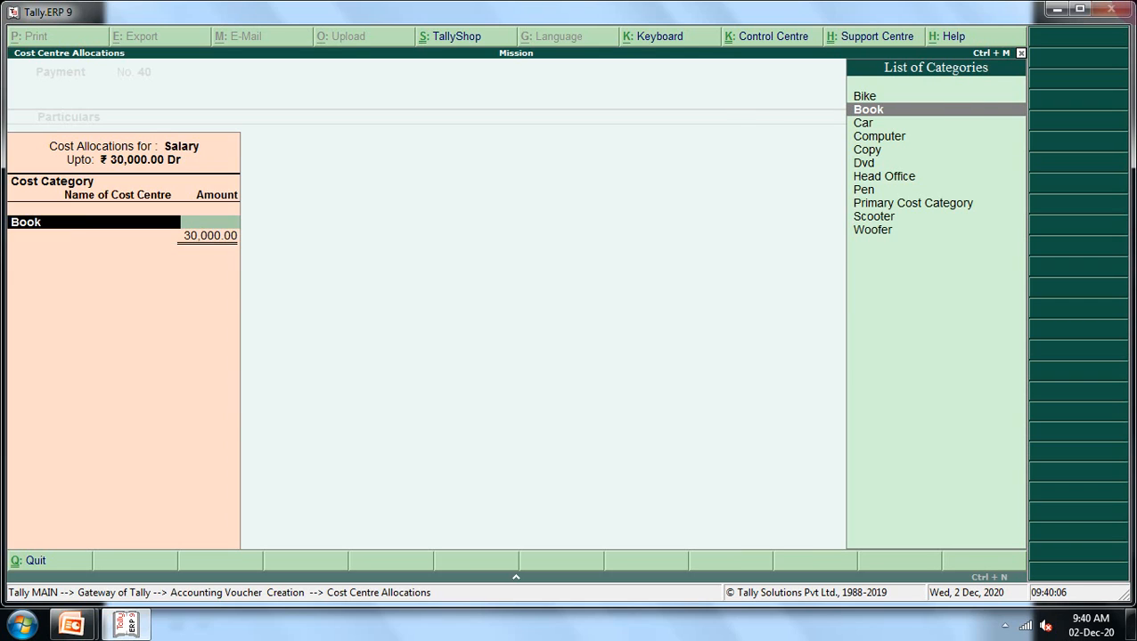
# - Allocate the full 30,000 of Salary to the Splender cost centre in the Bike category
pyautogui.press('Up')
pyautogui.press('Return')
pyautogui.press('Down')
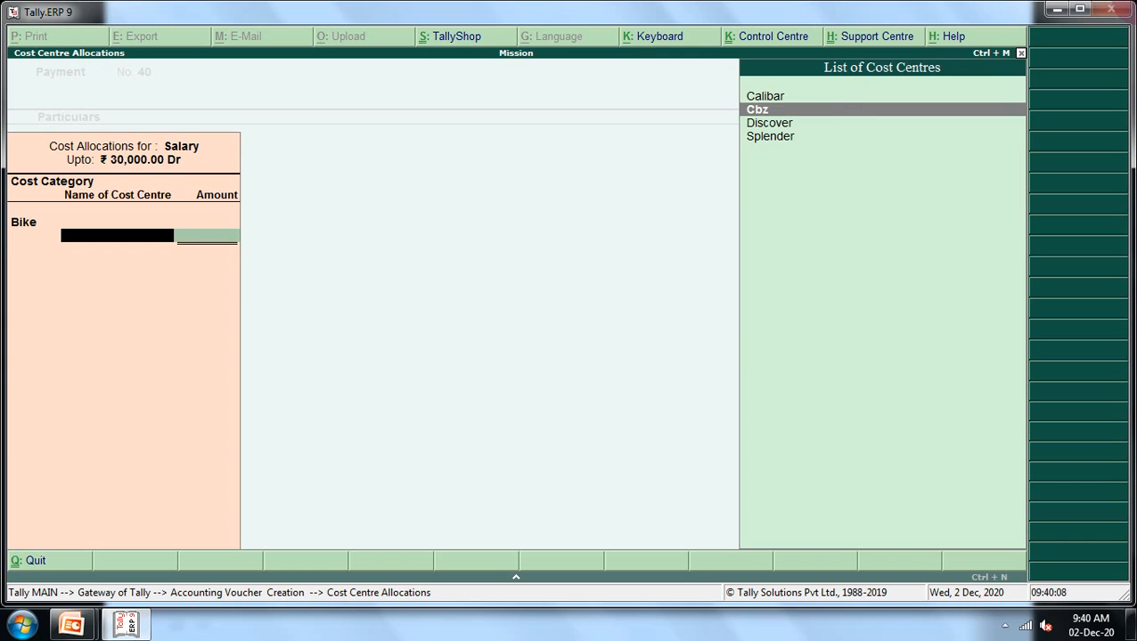
pyautogui.press('Down')
pyautogui.press('Down')
pyautogui.press('Return')
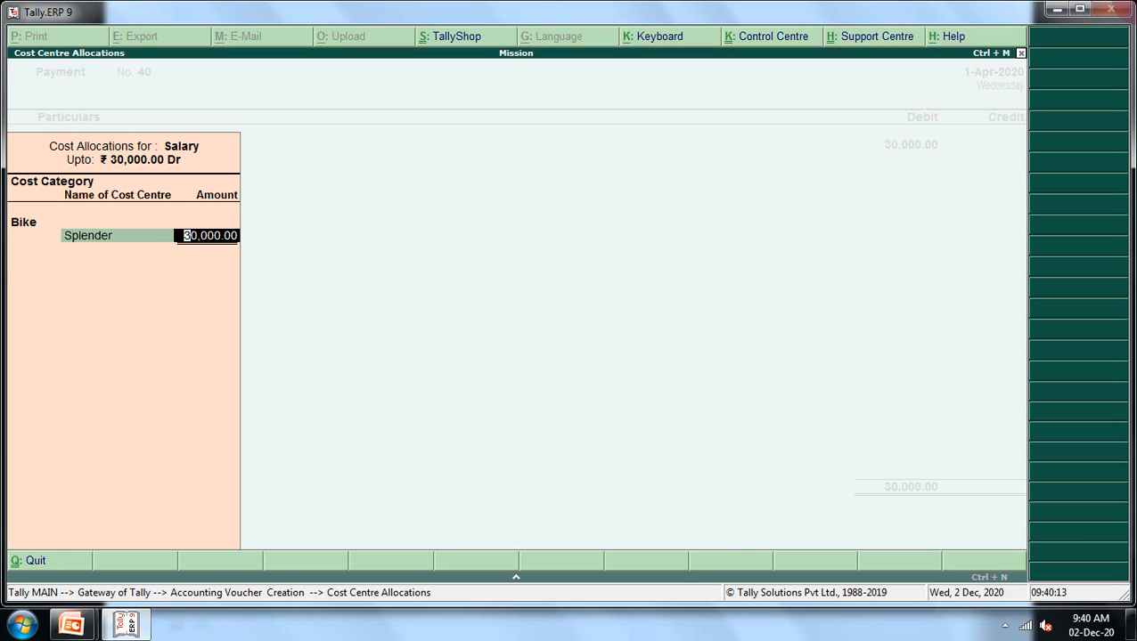
pyautogui.press('Return')
pyautogui.press('Return')
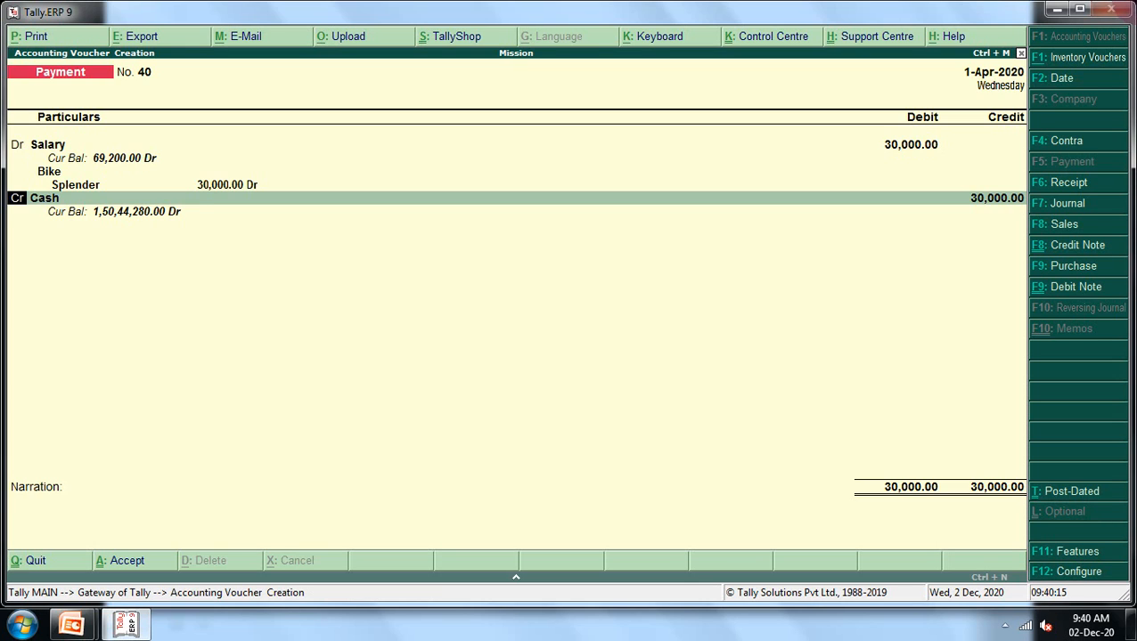
# - Credit the Cash ledger with 30,000 and save the payment voucher without a narration
pyautogui.press('Return')
pyautogui.press('Return')
pyautogui.press('Return')
pyautogui.press('Return')
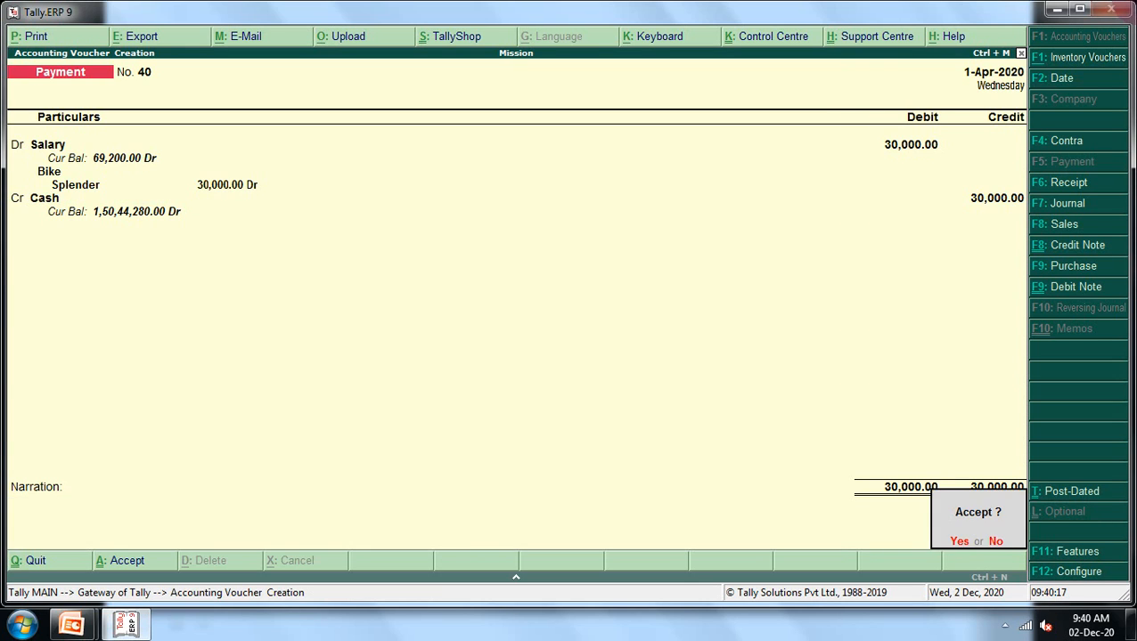
pyautogui.press('Return')
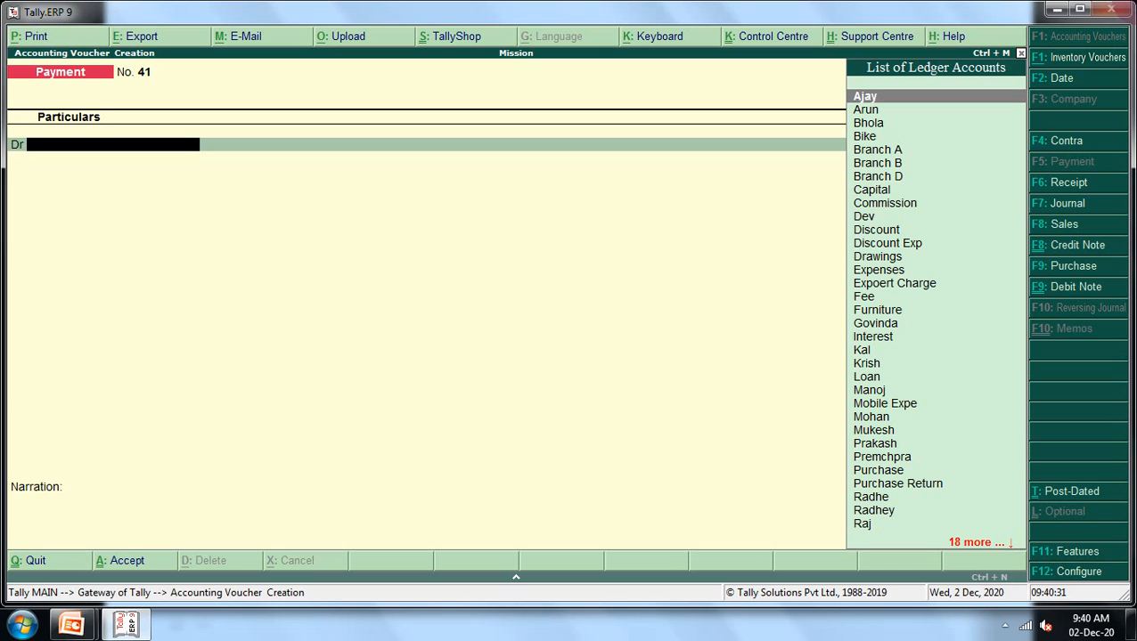
# - Start a receipt voucher and credit the Sales ledger with 50000
pyautogui.press('F6')
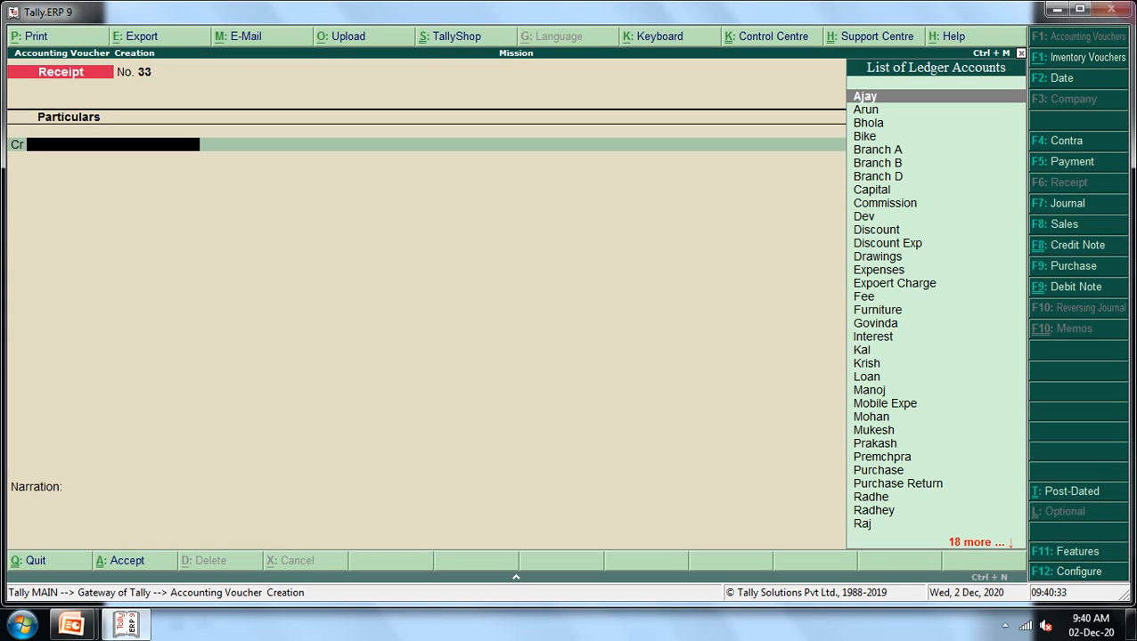
pyautogui.write('S')
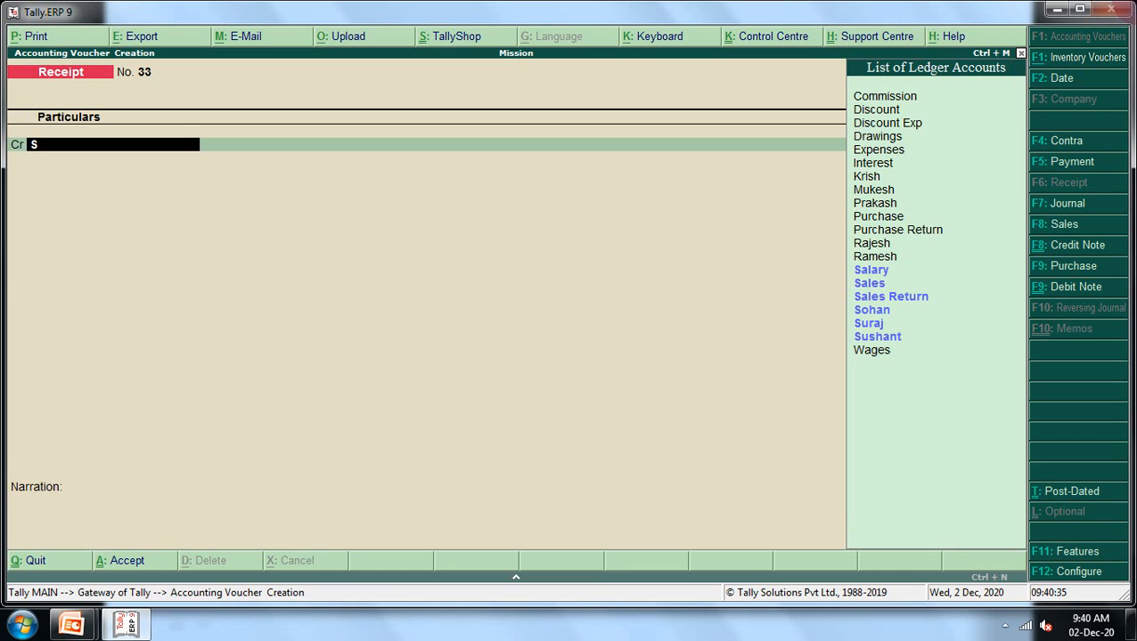
pyautogui.write('ale')
pyautogui.press('Return')
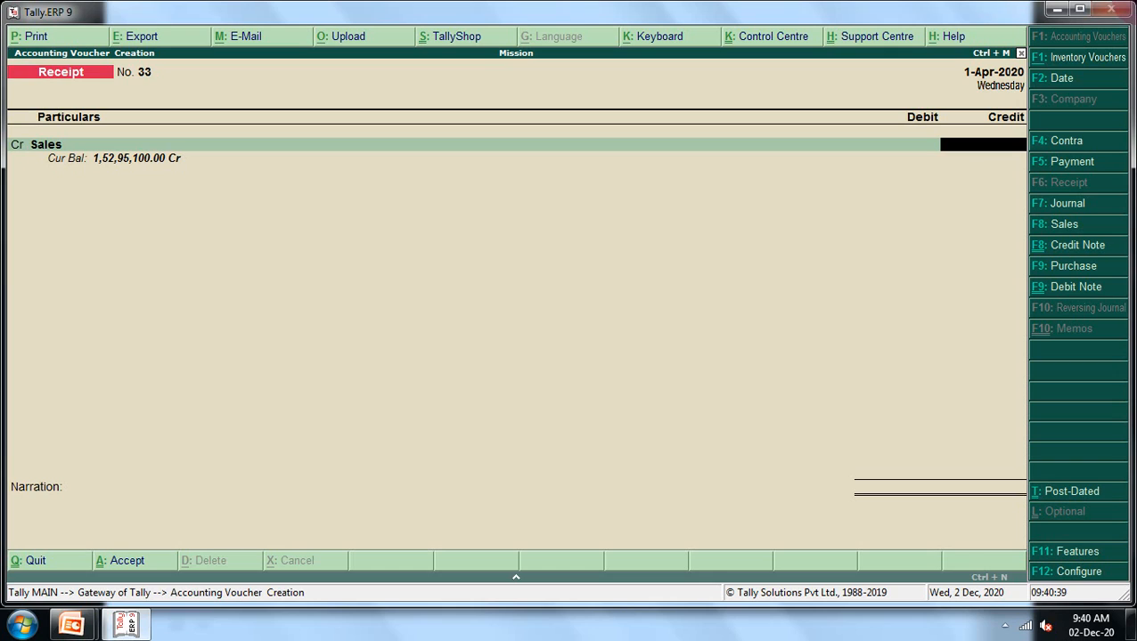
pyautogui.write('50000')
pyautogui.press('Return')
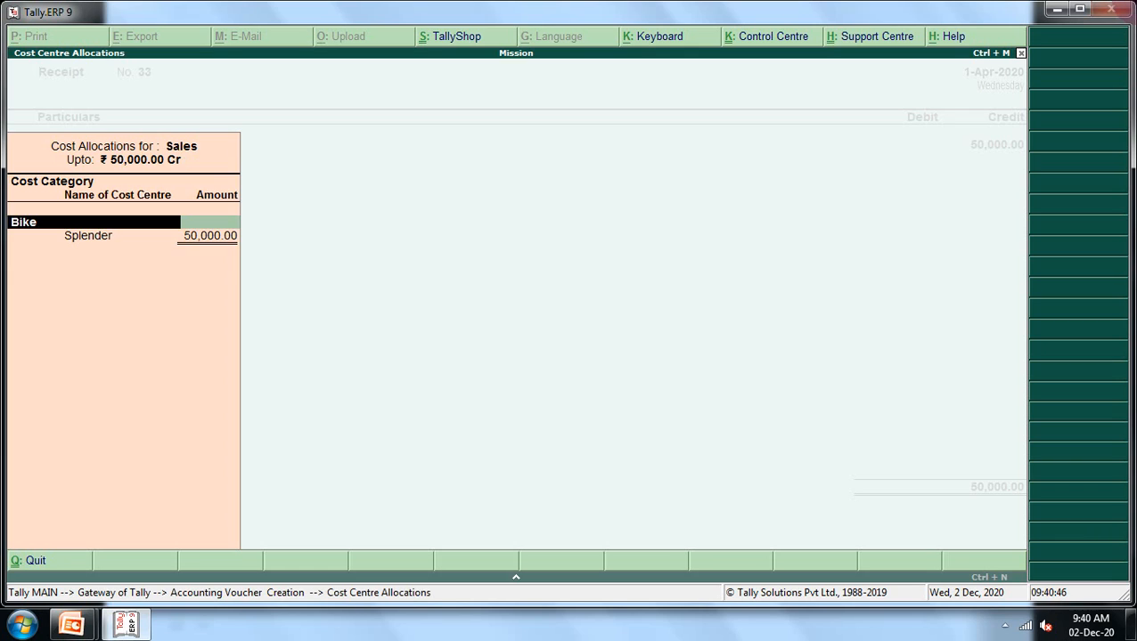
# - Switch the Sales allocation to the Scooter category and assign 25000 to the Vespa cost centre
pyautogui.write('S')
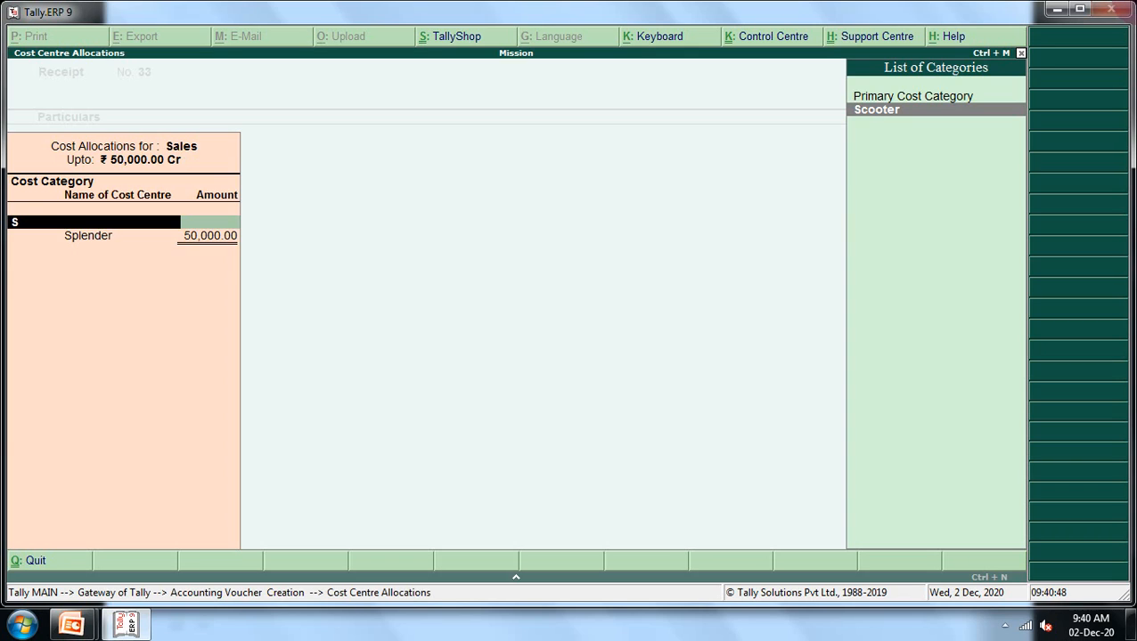
pyautogui.press('Return')
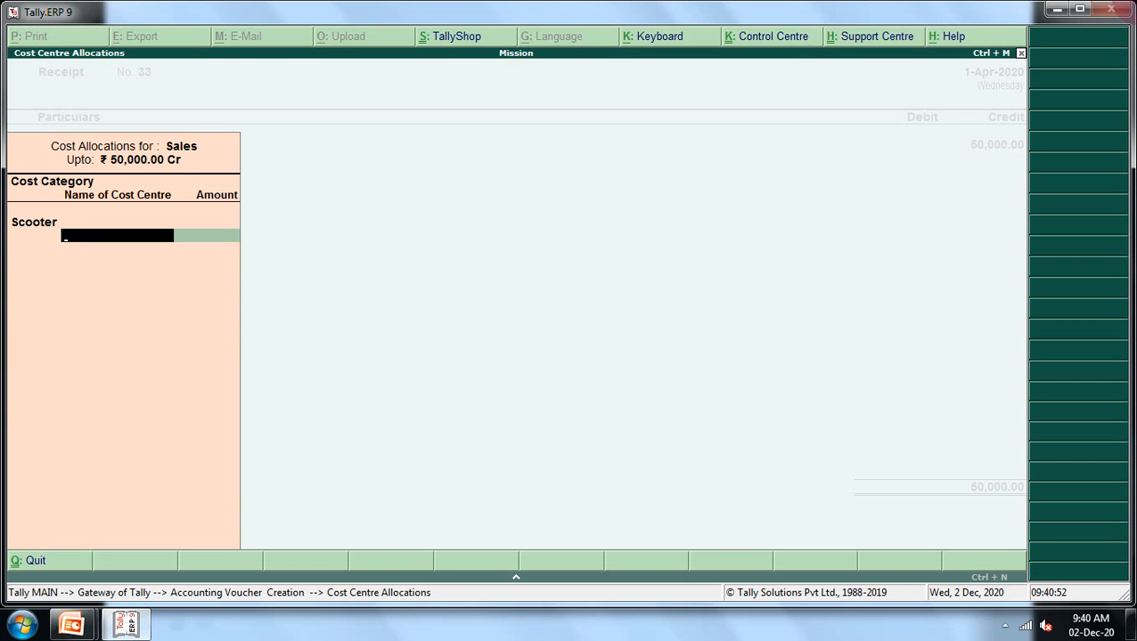
pyautogui.write('V')
pyautogui.press('Return')
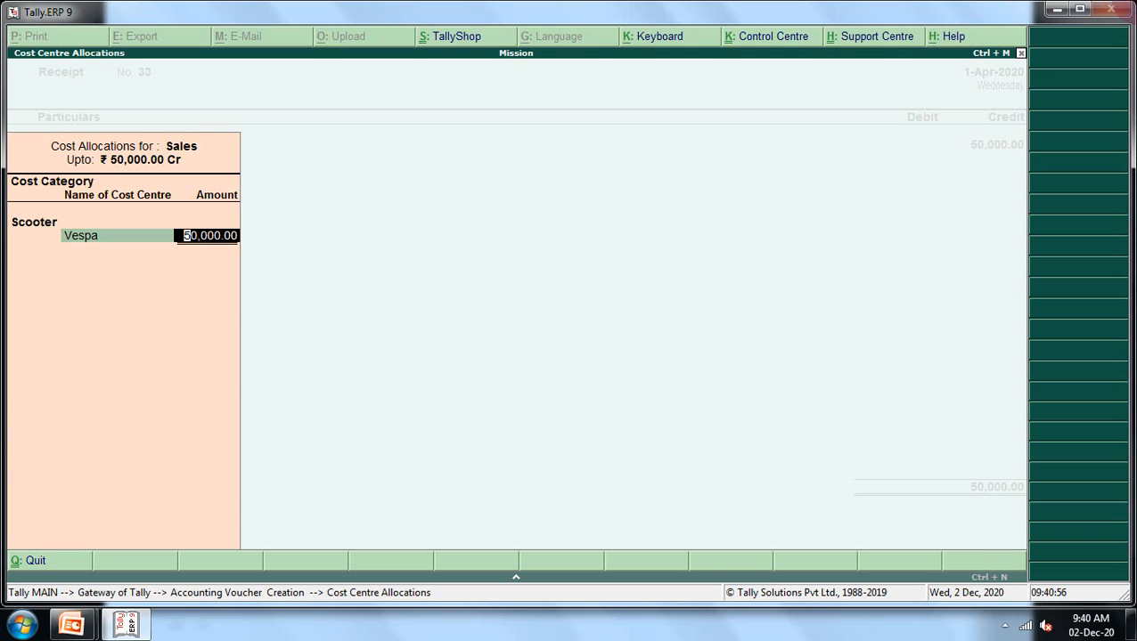
pyautogui.write('25000')
pyautogui.press('Return')
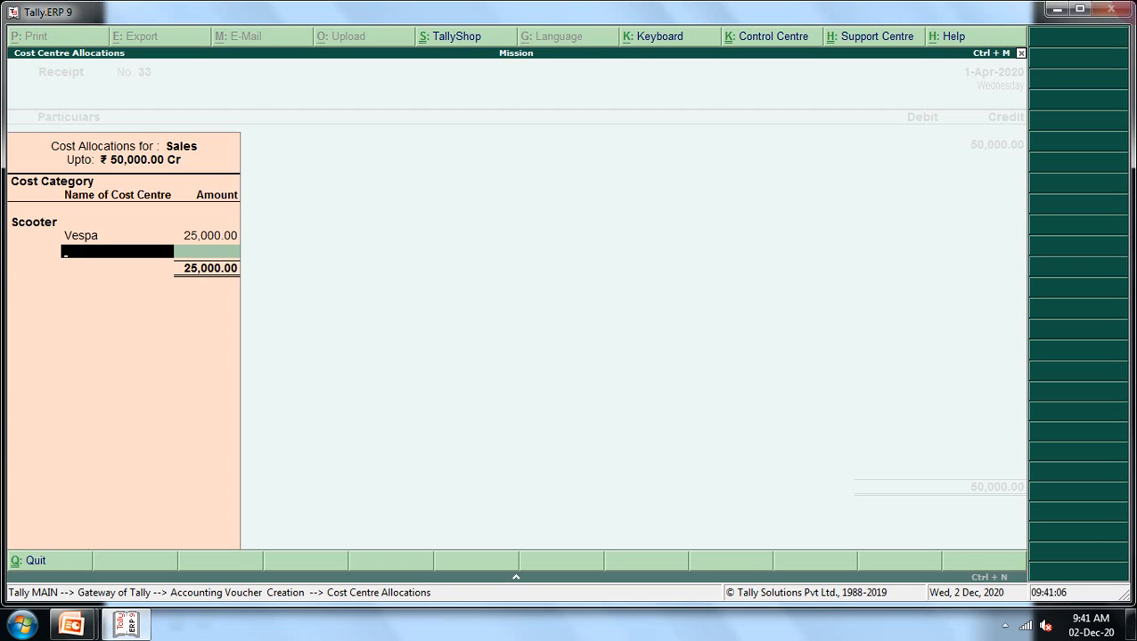
# - Allocate 15000 to Bajaj Super and the remaining 10,000 to Chetak, completing the Scooter allocation
pyautogui.write('b')
pyautogui.press('Return')
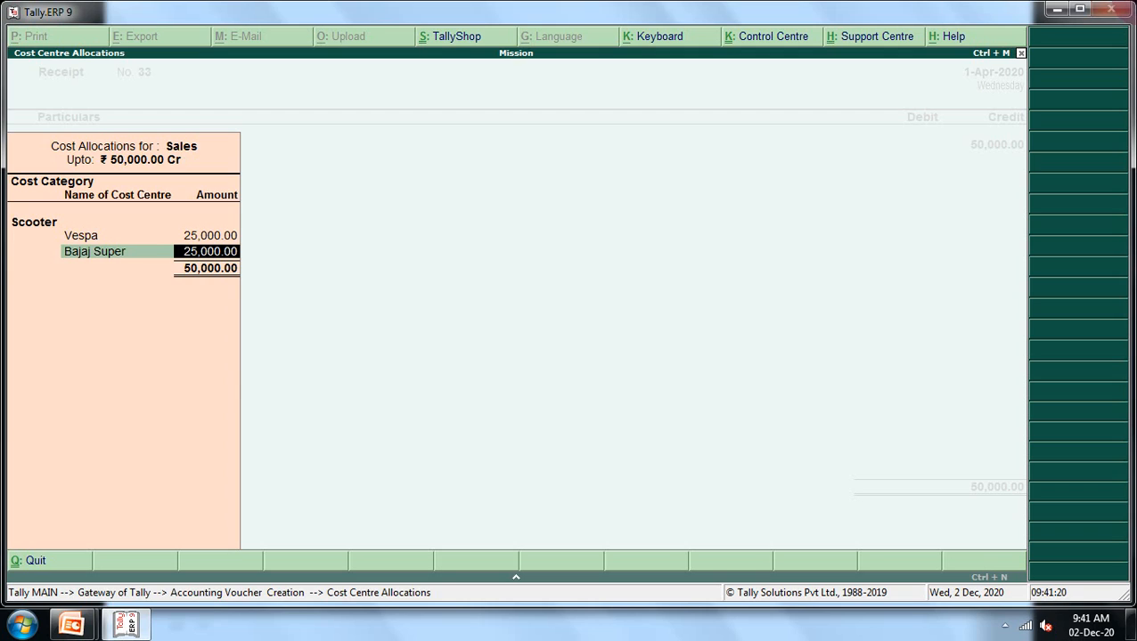
pyautogui.write('15000')
pyautogui.press('Return')
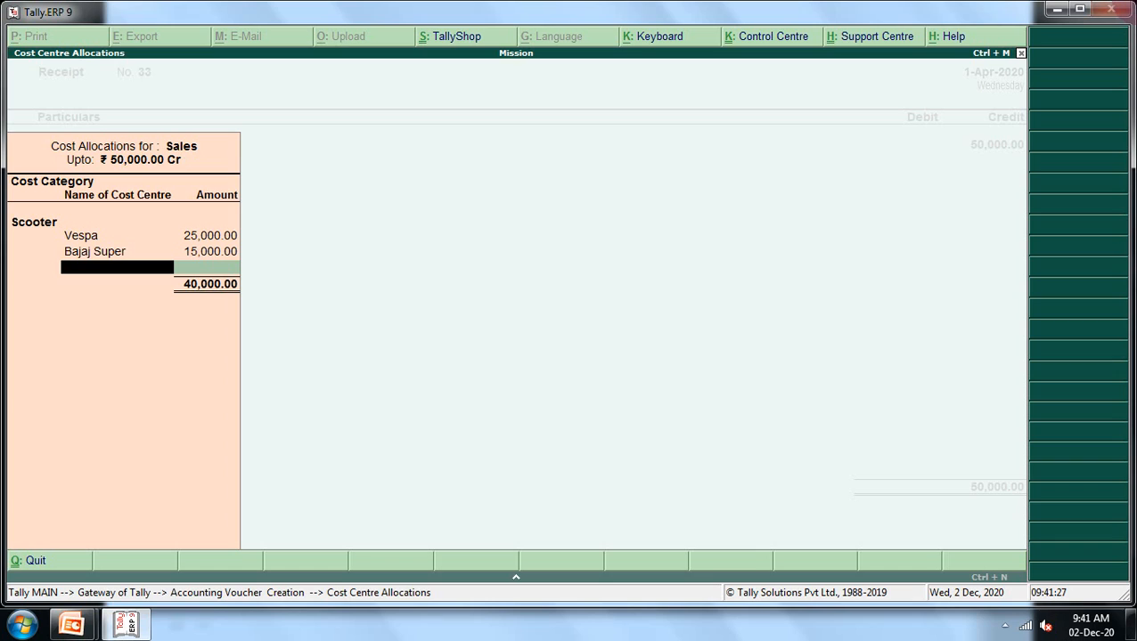
pyautogui.write('c')
pyautogui.press('Return')
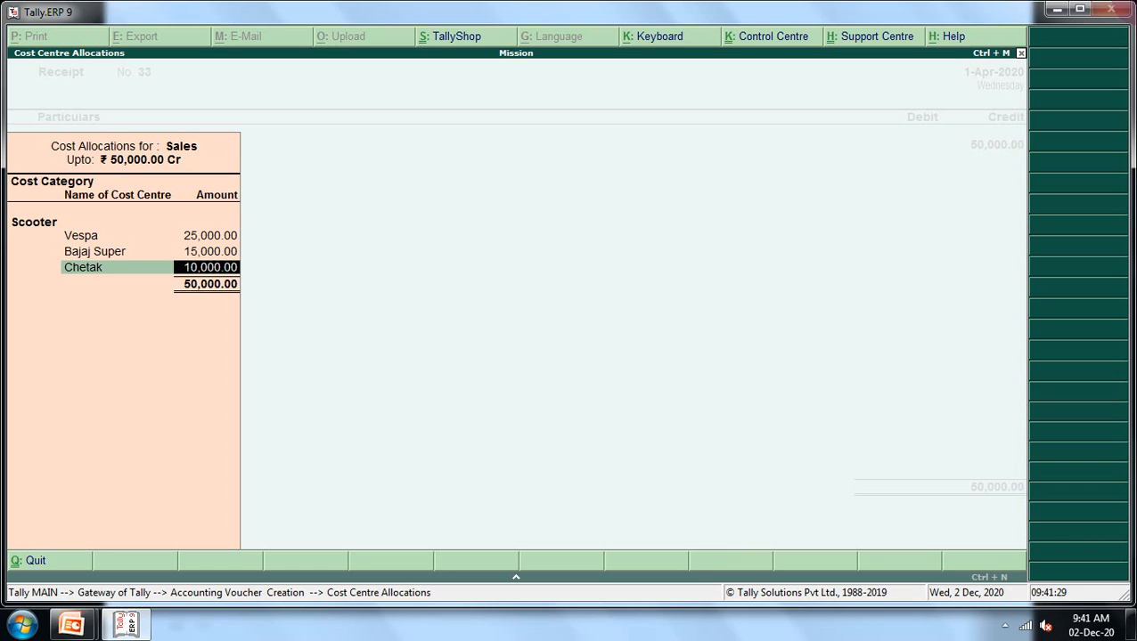
pyautogui.press('Return')
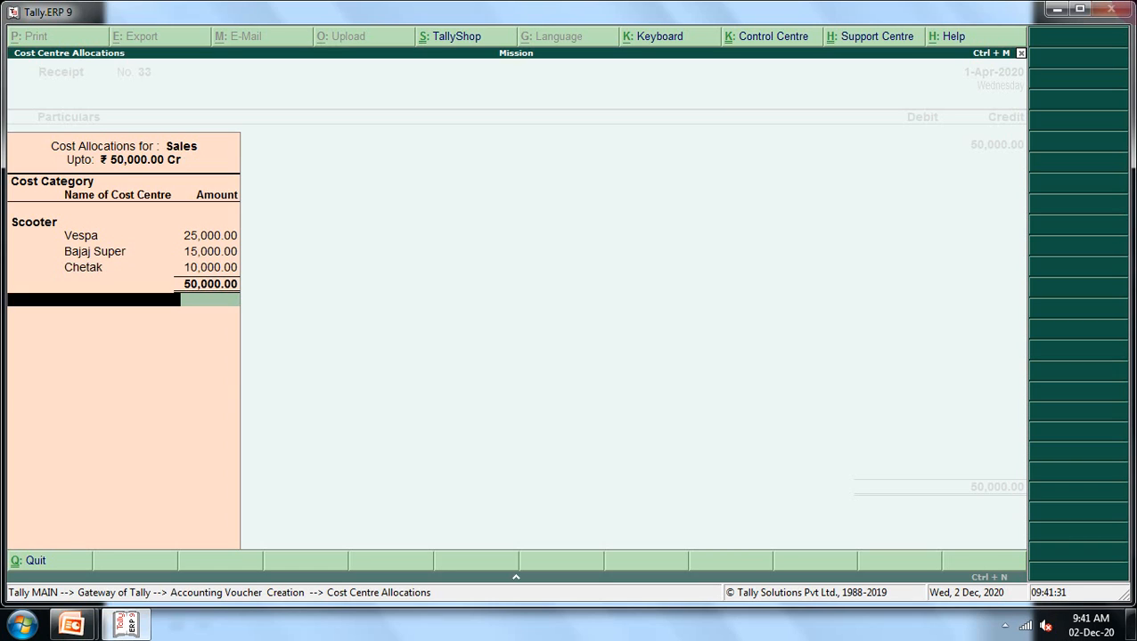
pyautogui.press('Return')
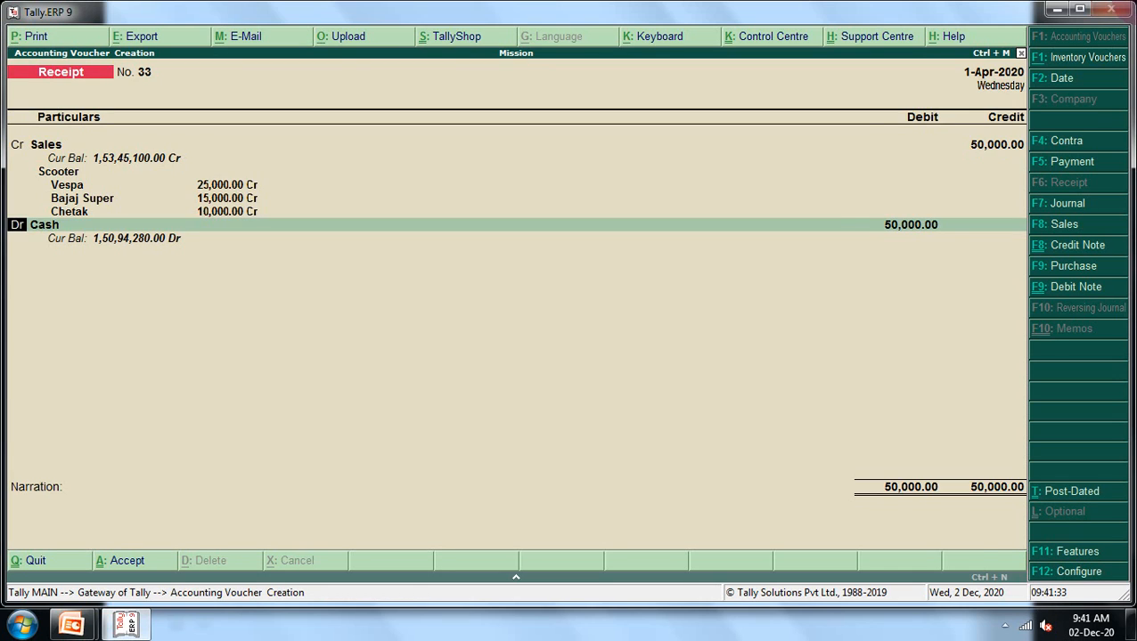
# - Debit the Cash ledger with 50,000 and save the receipt voucher without a narration
pyautogui.press('Return')
pyautogui.press('Return')
pyautogui.press('Return')
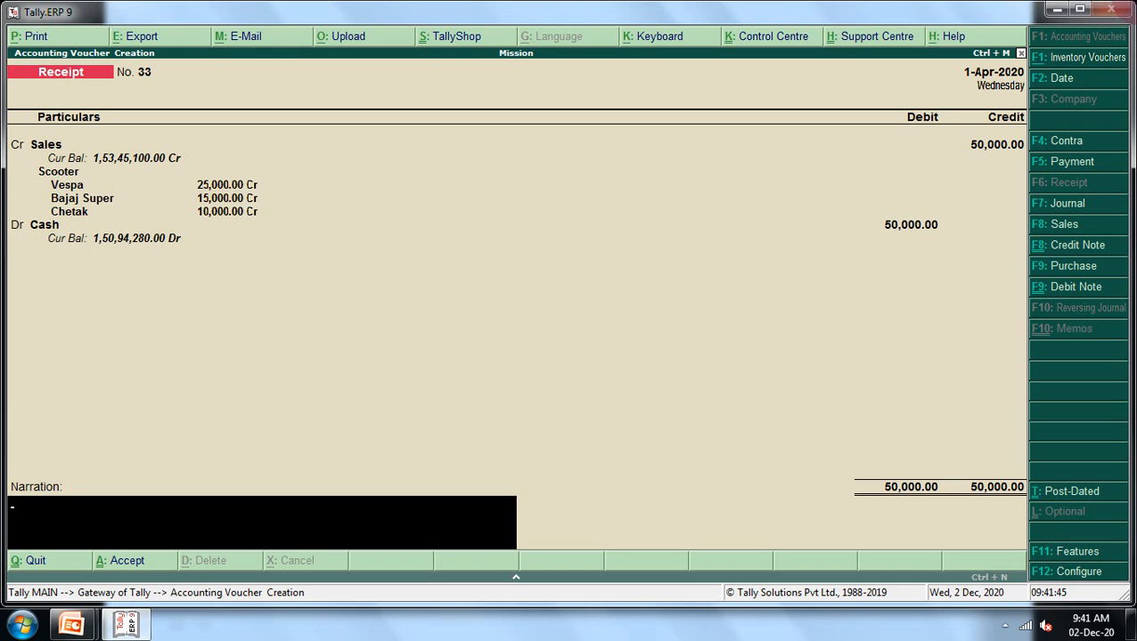
pyautogui.press('Return')
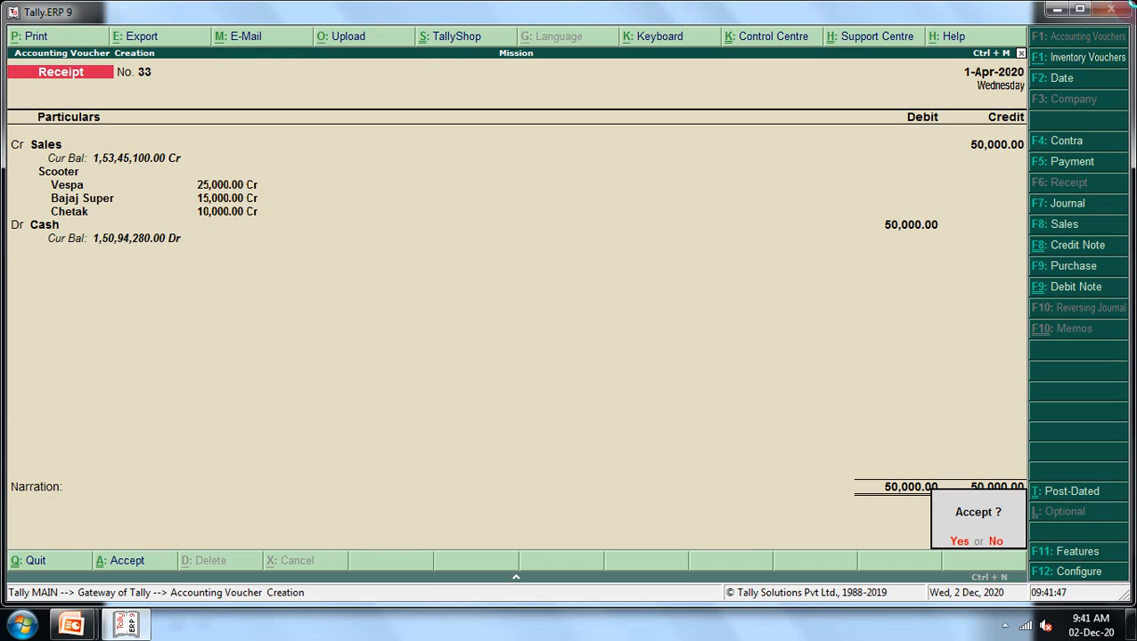
pyautogui.press('Return')
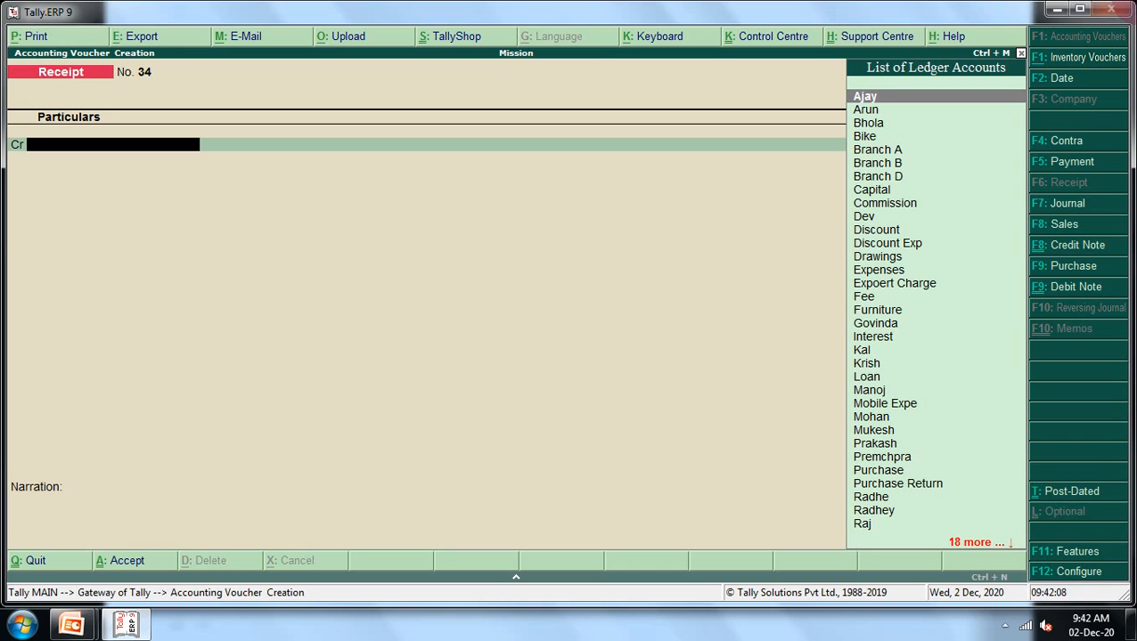
# - Credit the Sales ledger with 8000000 in the new receipt voucher
pyautogui.write('S')
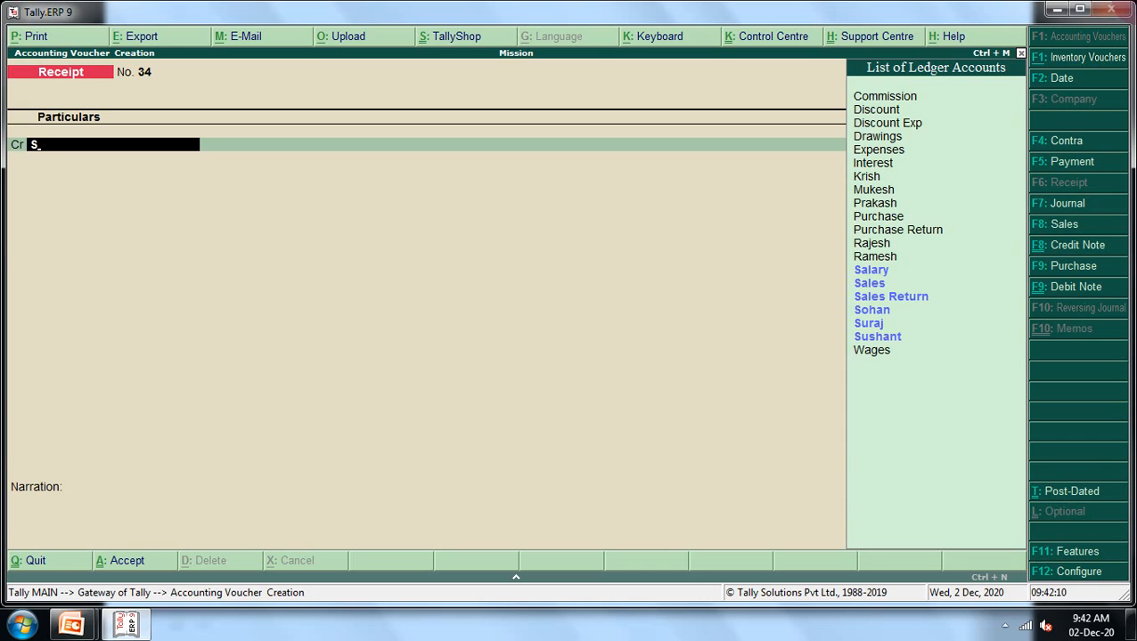
pyautogui.press('Down')
pyautogui.press('Return')
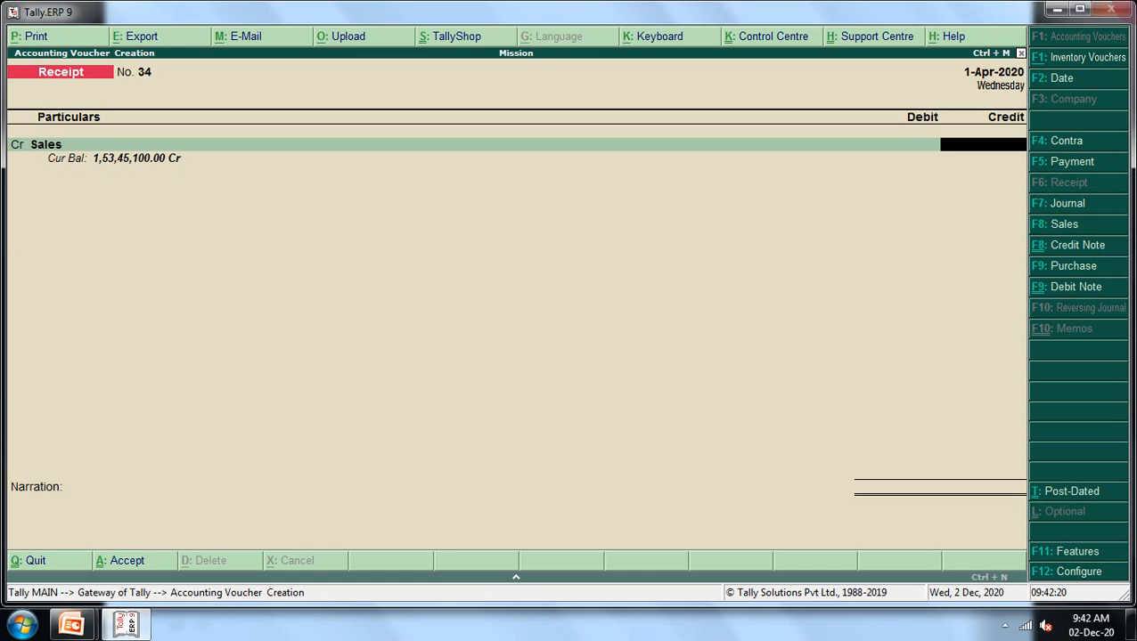
pyautogui.write('800000')
pyautogui.write('0')
pyautogui.press('Return')
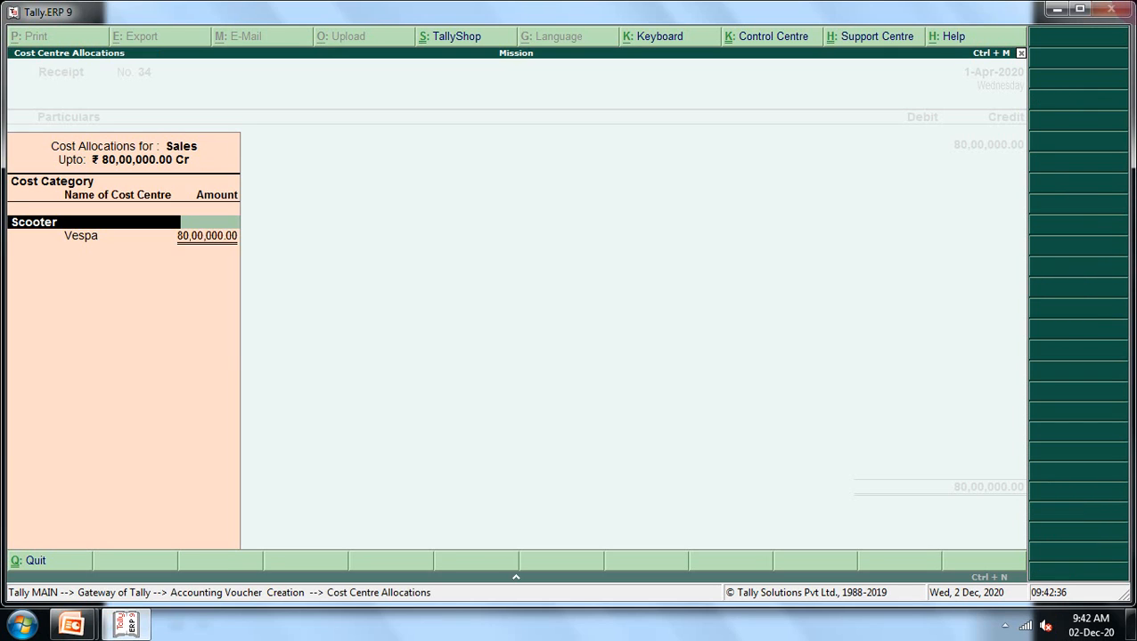
# - Switch the Sales allocation to the Car category and assign 4000000 to the Ven cost centre
pyautogui.write('Ca')
pyautogui.press('Return')
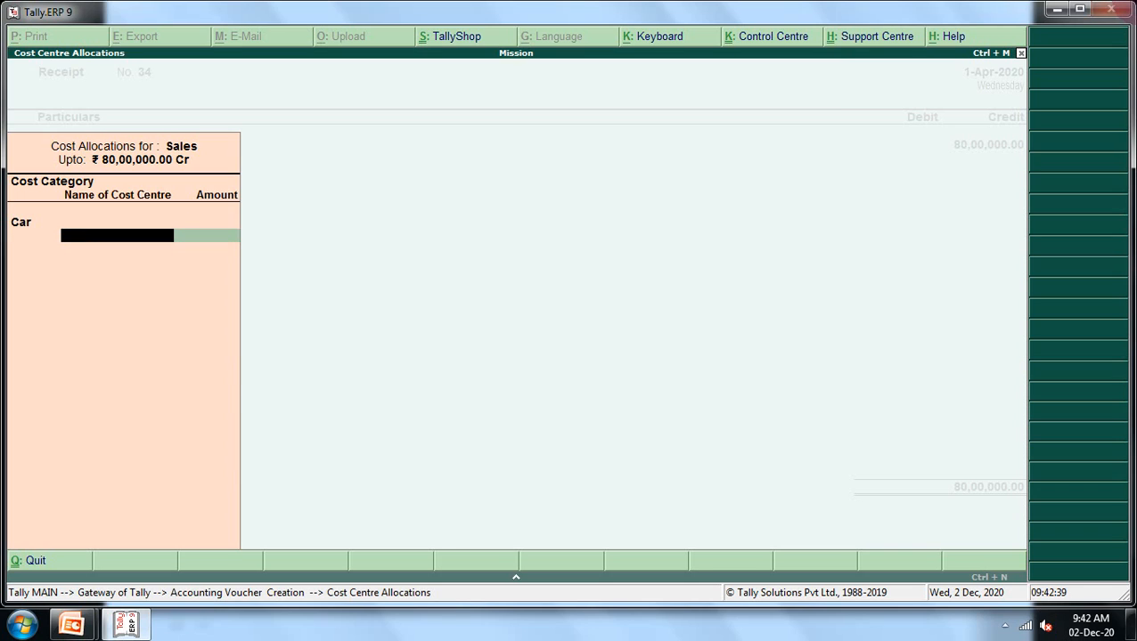
pyautogui.write('V')
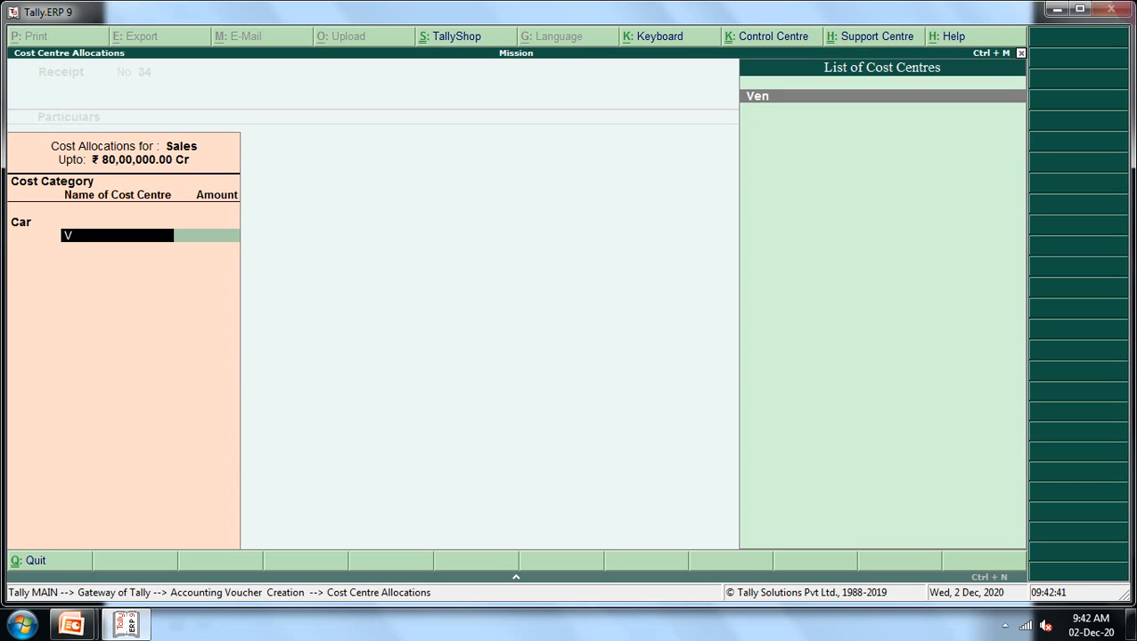
pyautogui.press('Return')
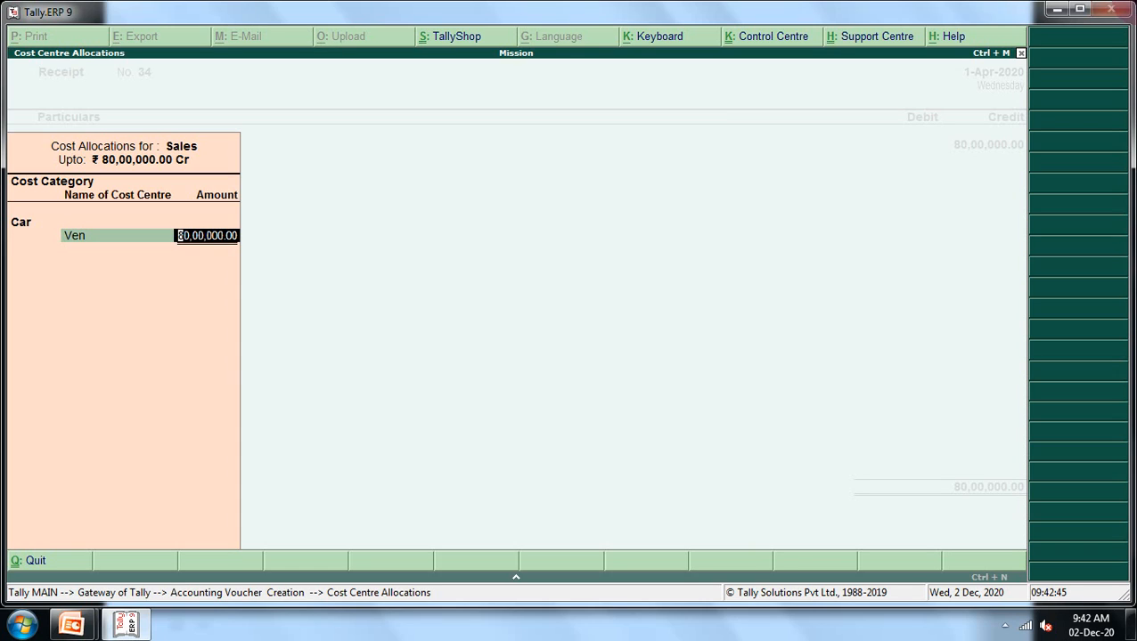
pyautogui.write('4000000')
pyautogui.press('Return')
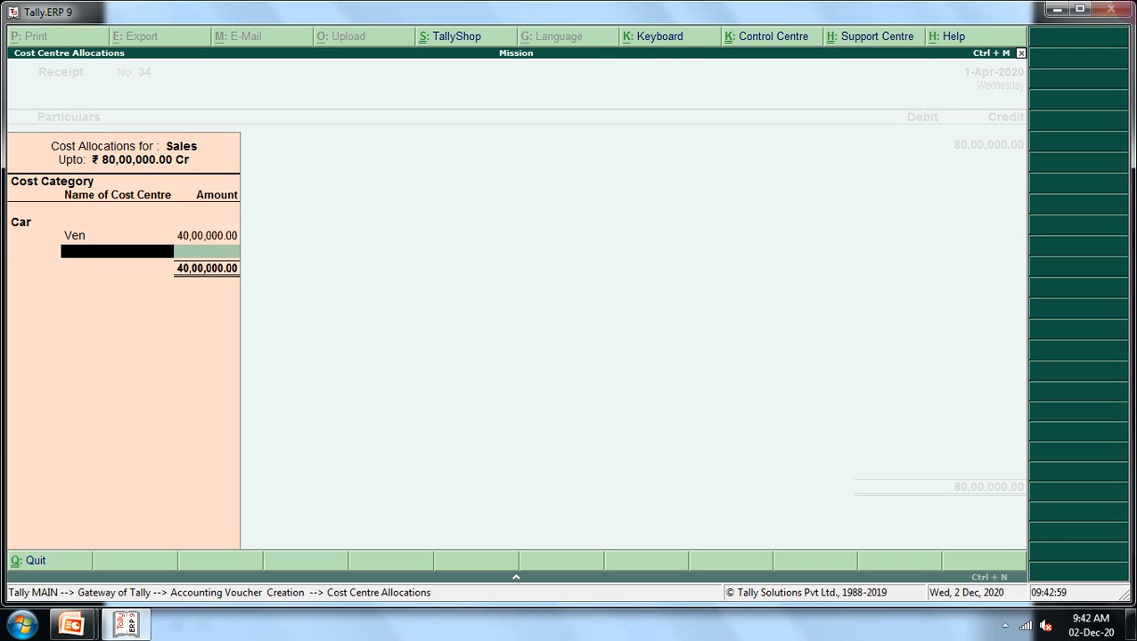
# - Allocate the remaining 40,00,000 of the Sales amount to the Maruti cost centre, completing the Car allocation
pyautogui.write('M')
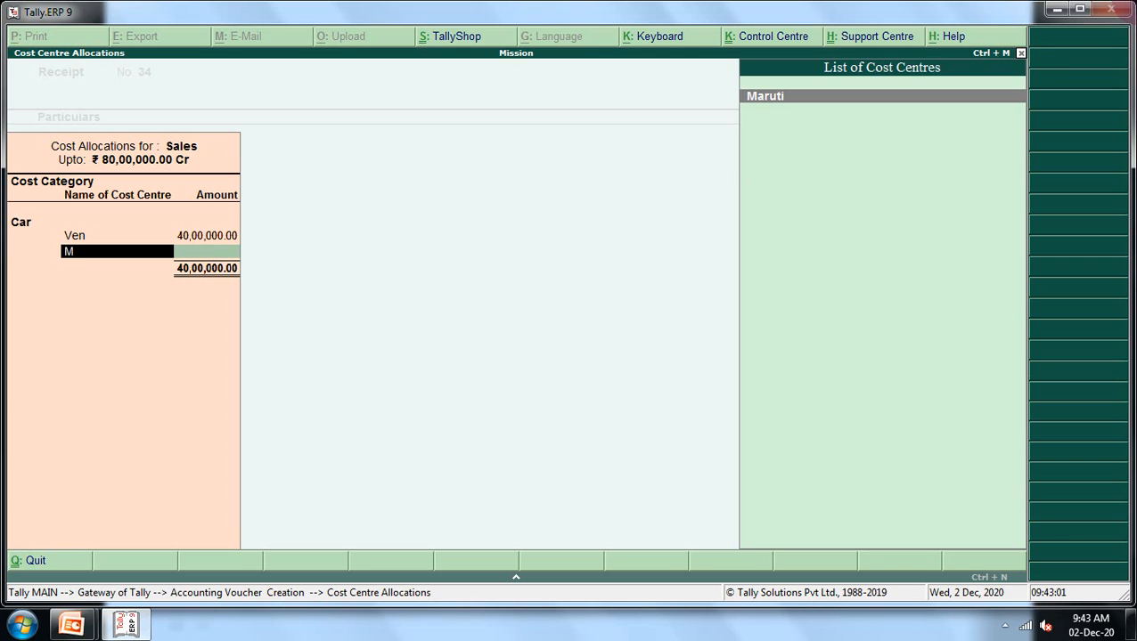
pyautogui.press('Return')
pyautogui.press('Return')
pyautogui.press('Return')
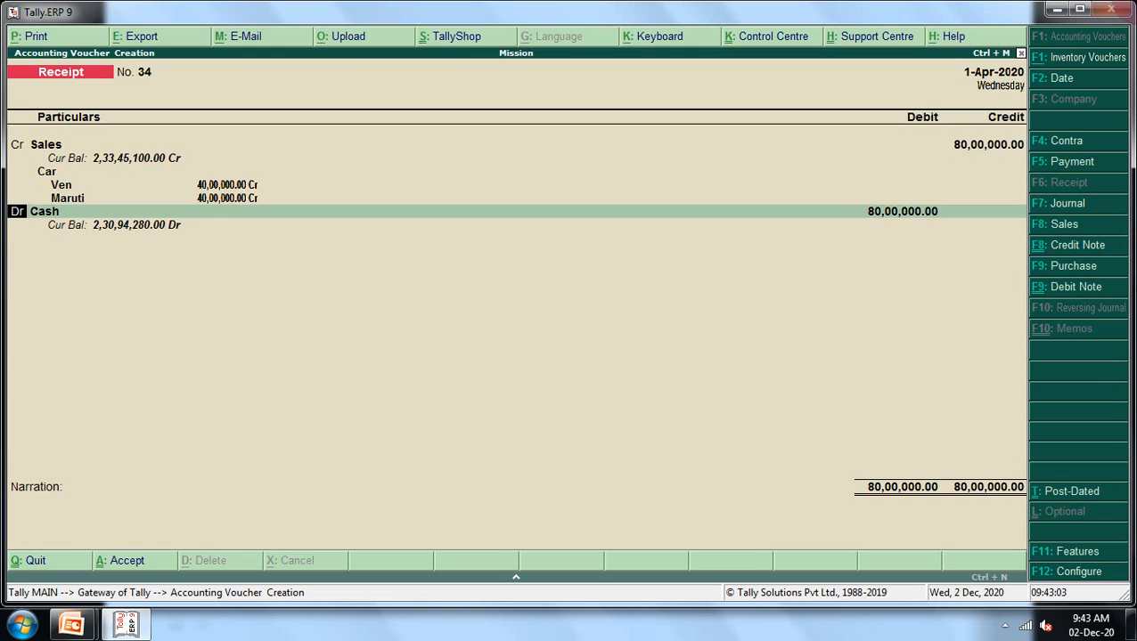
# - Debit the Cash ledger with 80,00,000 and save the receipt voucher without a narration
pyautogui.press('Return')
pyautogui.press('Return')
pyautogui.press('Return')
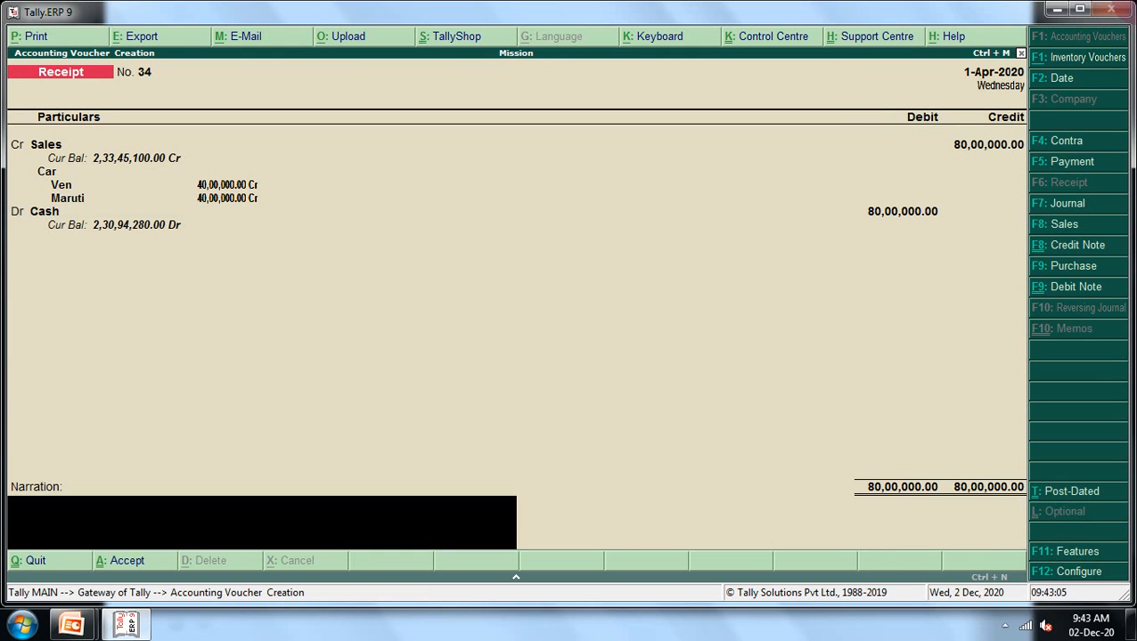
pyautogui.press('Return')
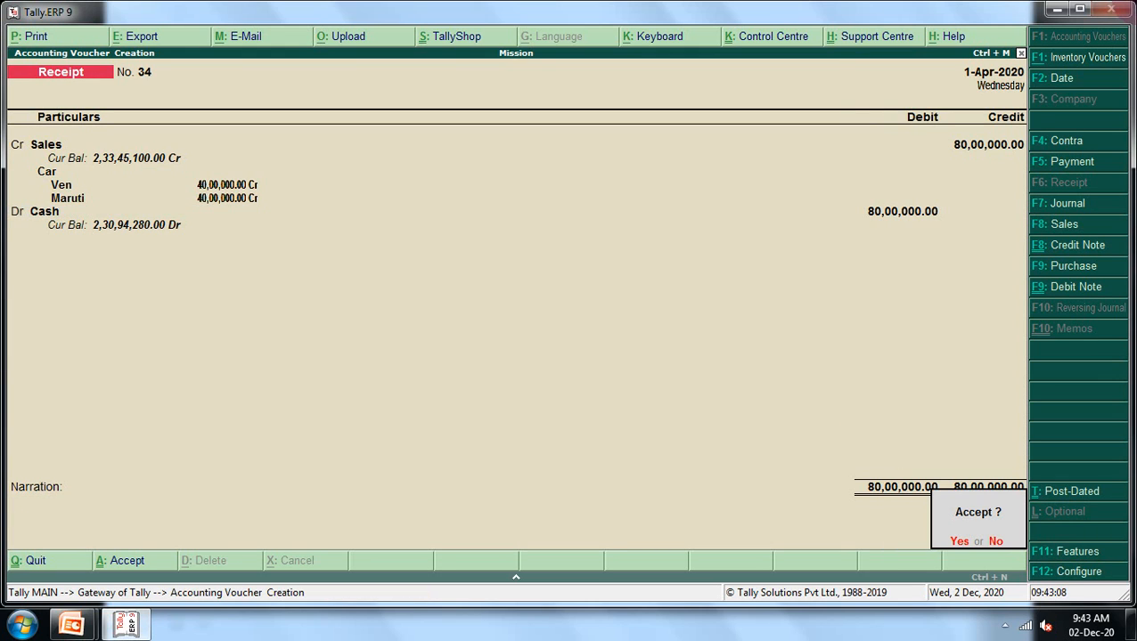
pyautogui.press('Return')
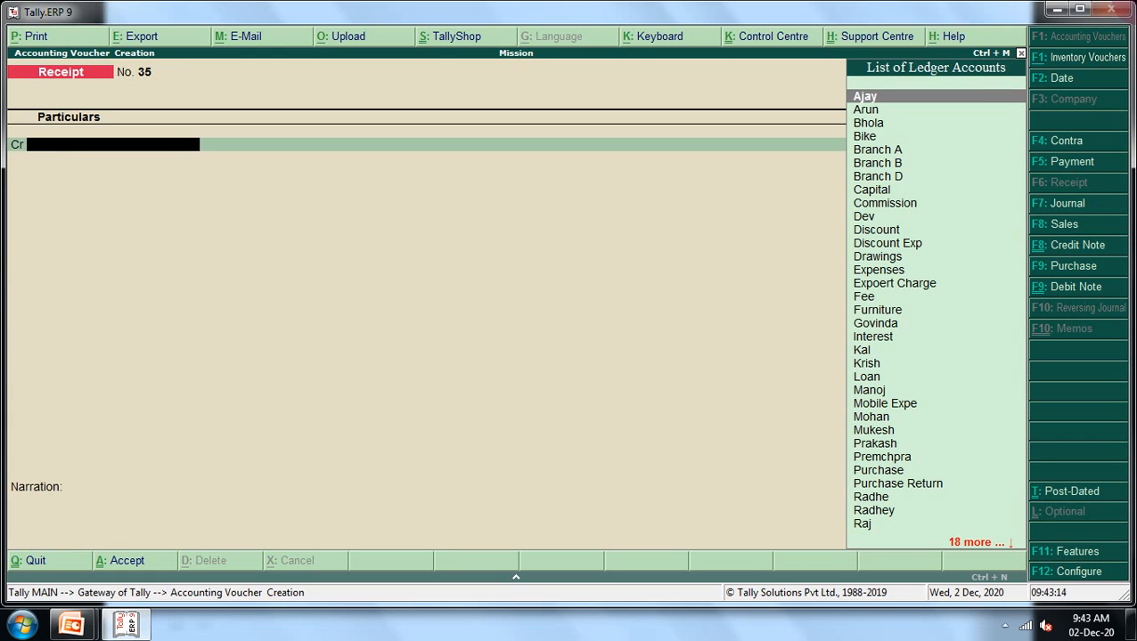
# - Start a payment voucher and debit the Purchase ledger with 230000
pyautogui.press('F5')
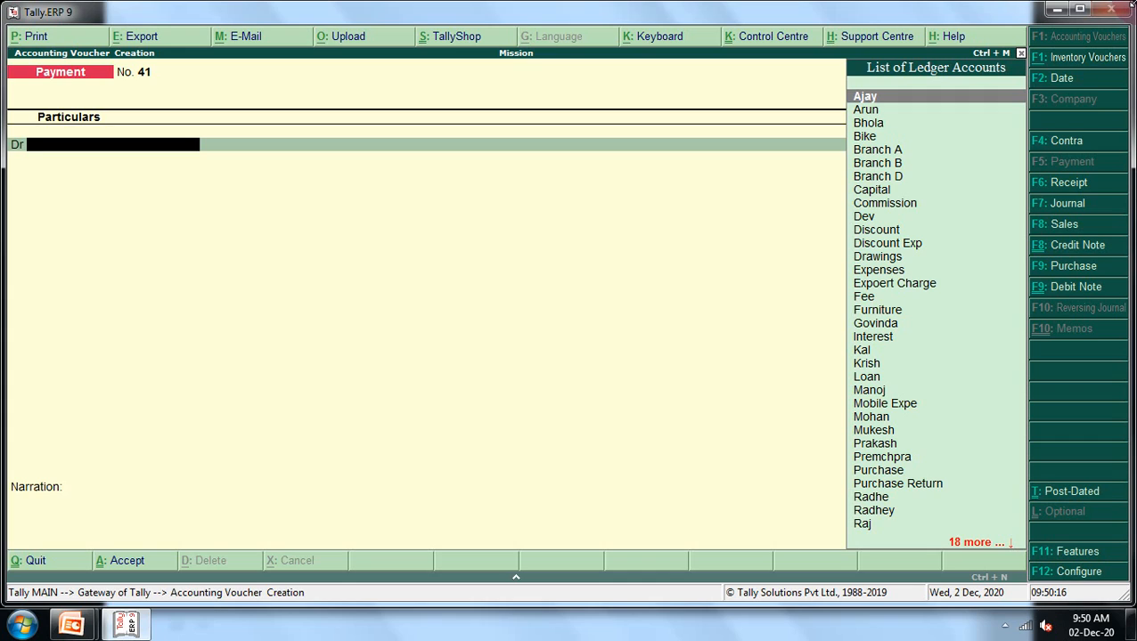
pyautogui.write('p')
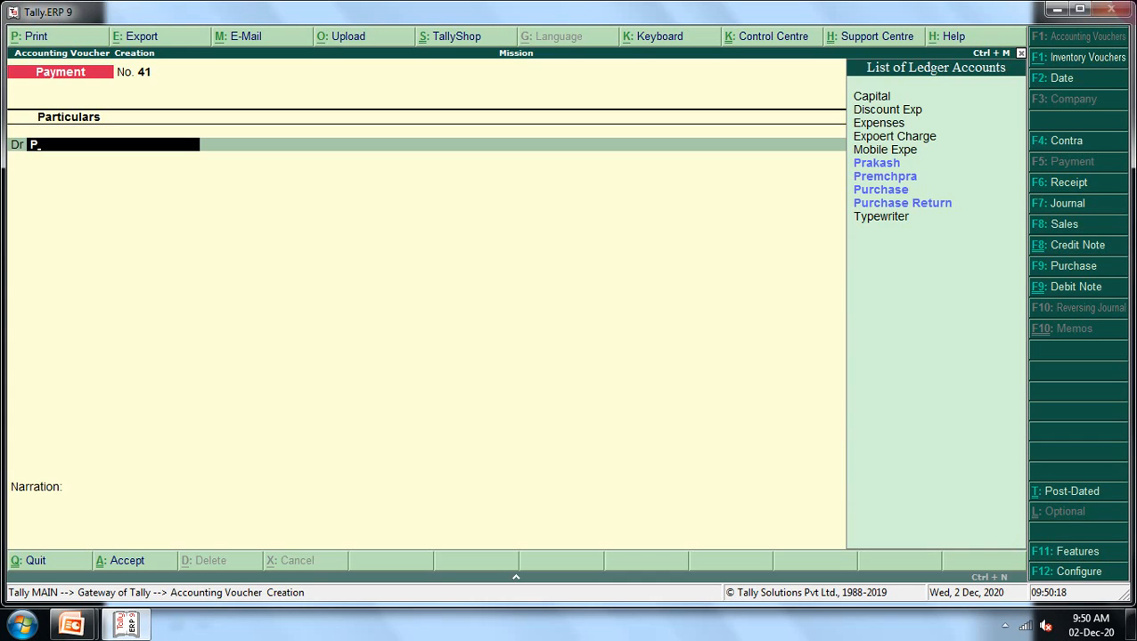
pyautogui.press('Down')
pyautogui.press('Down')
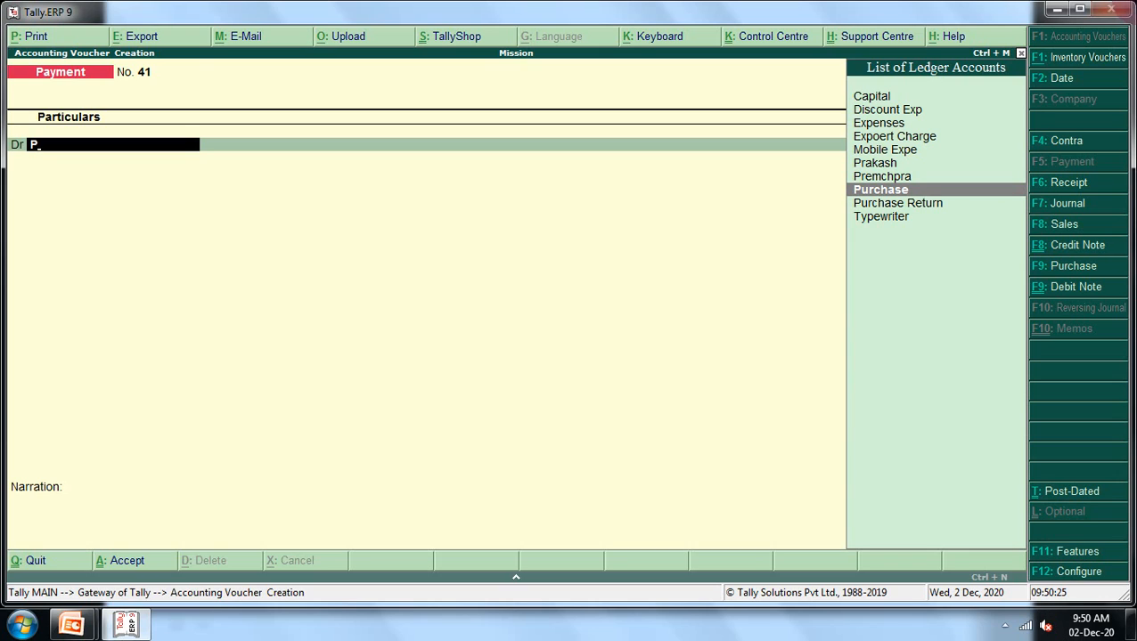
pyautogui.press('Return')
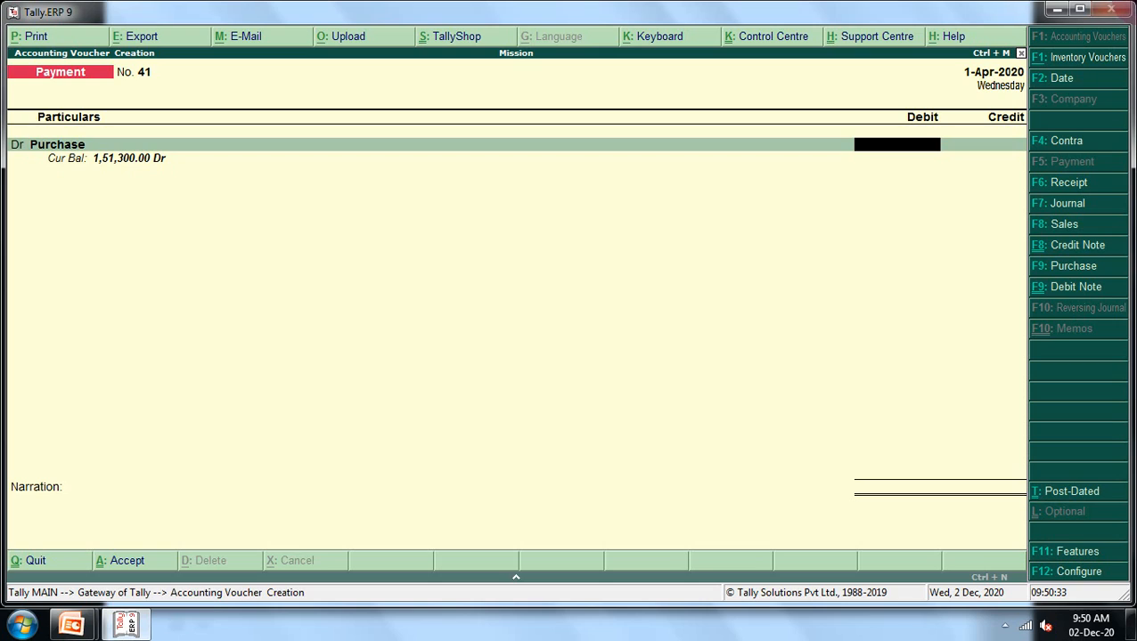
pyautogui.write('230000')
pyautogui.press('Return')
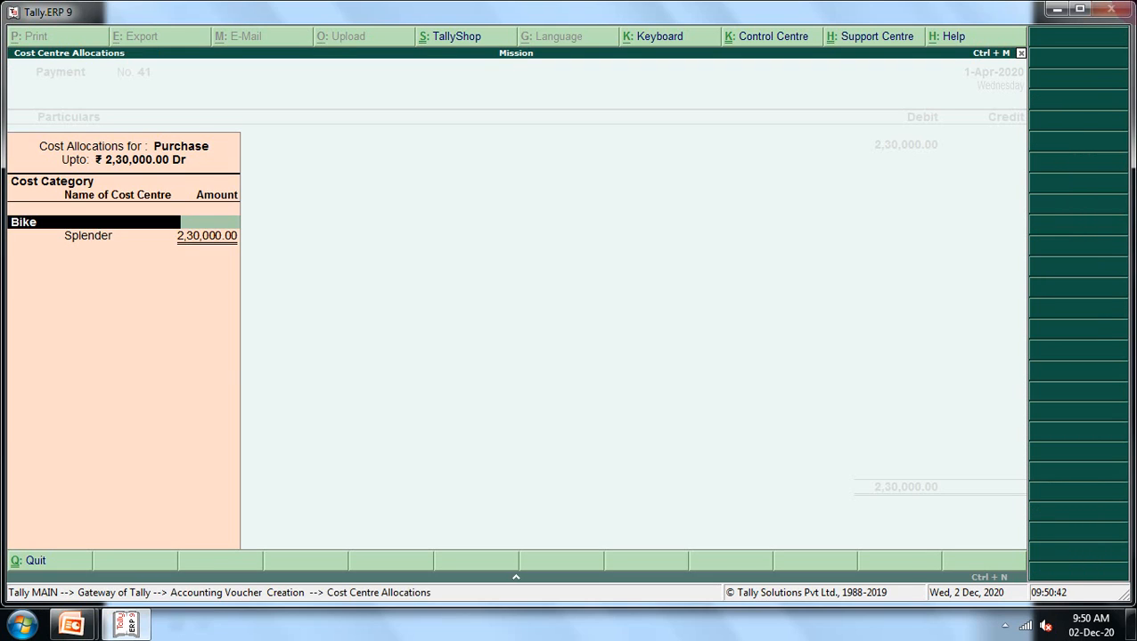
# - Allocate 92000 of the Purchase amount to the Splender cost centre under the Bike category
pyautogui.press('Return')
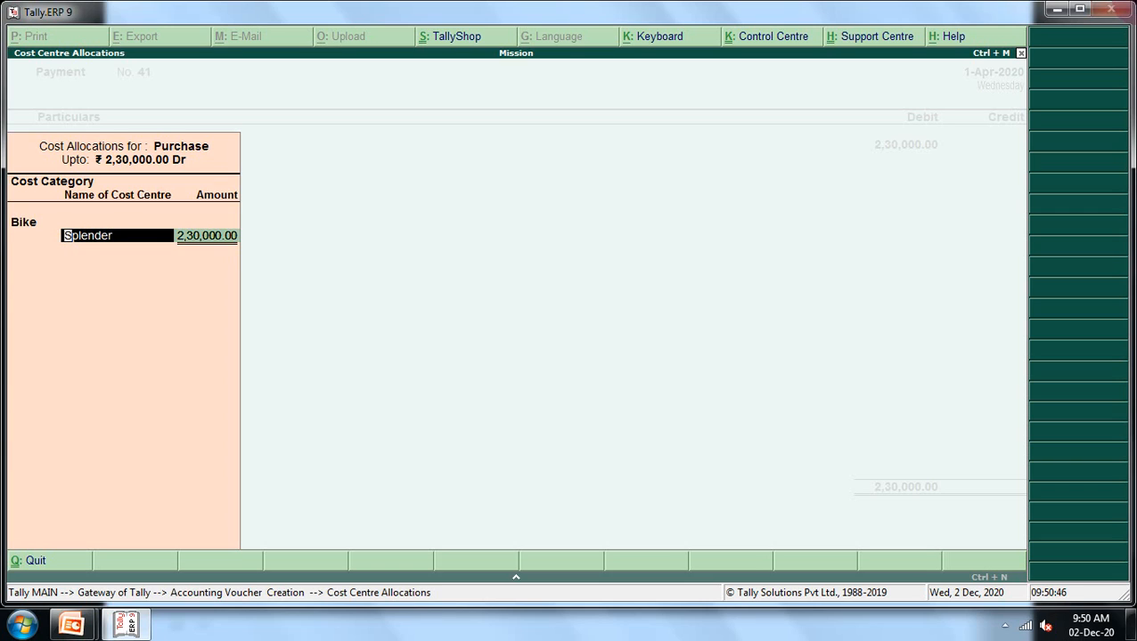
pyautogui.press('Return')
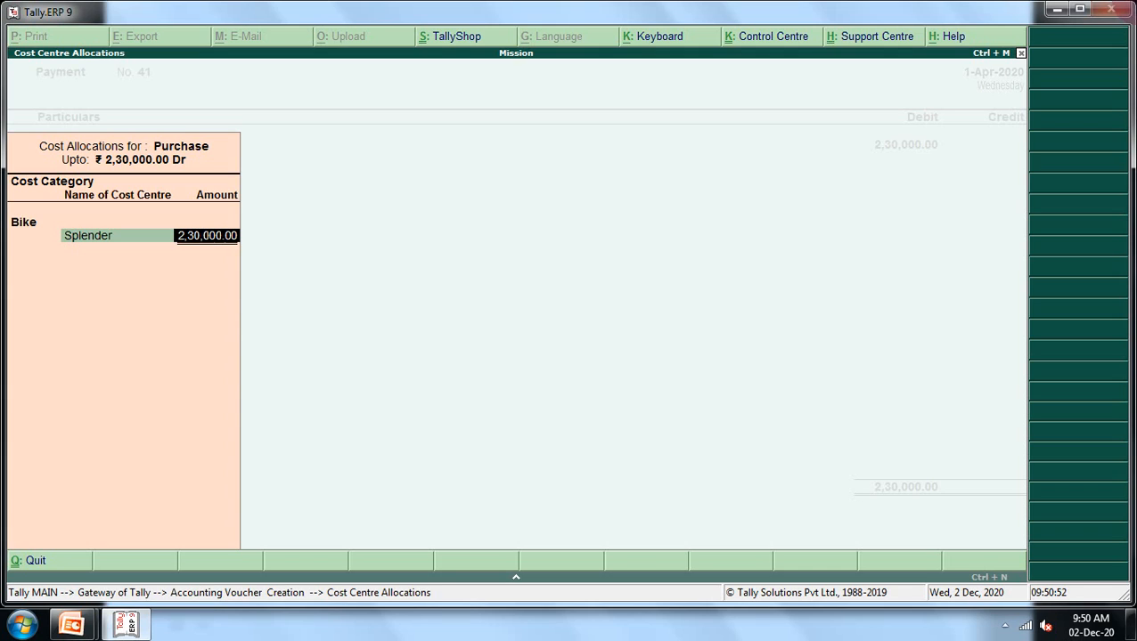
pyautogui.write('92000')
pyautogui.press('Return')
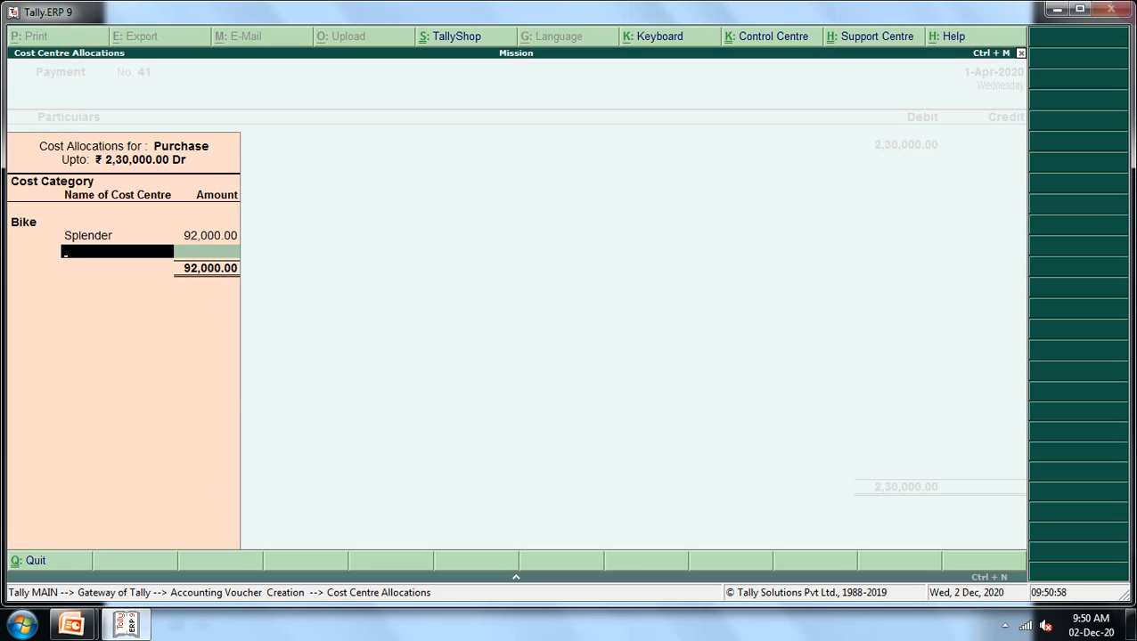
# - Add the Cbz cost centre to the Bike allocation with an amount of 23000
pyautogui.write('Cb')
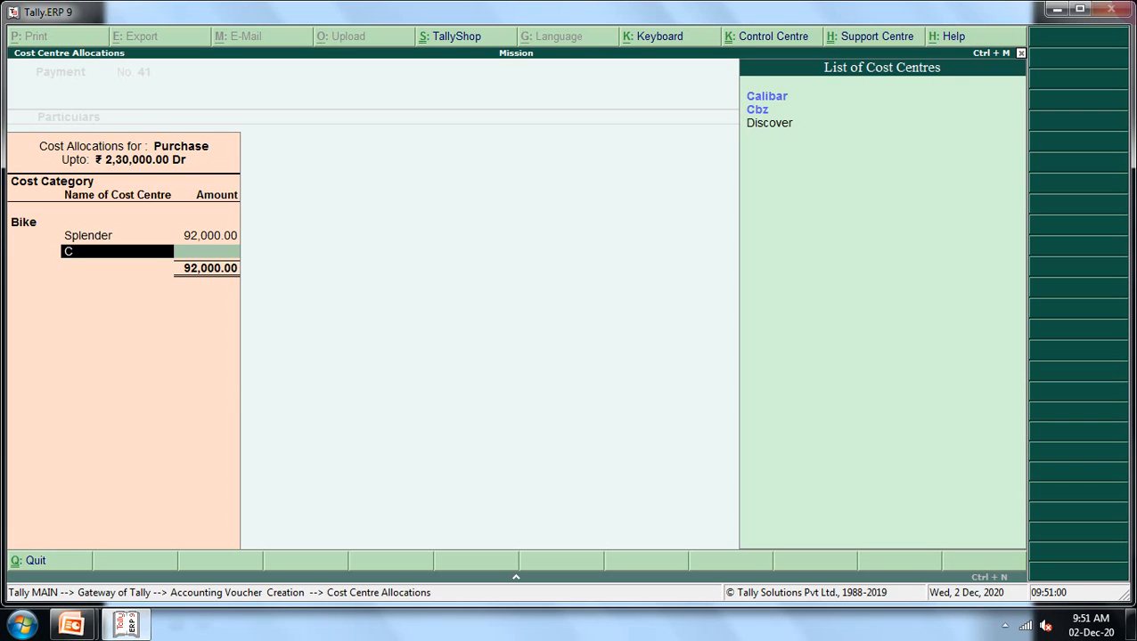
pyautogui.press('Return')
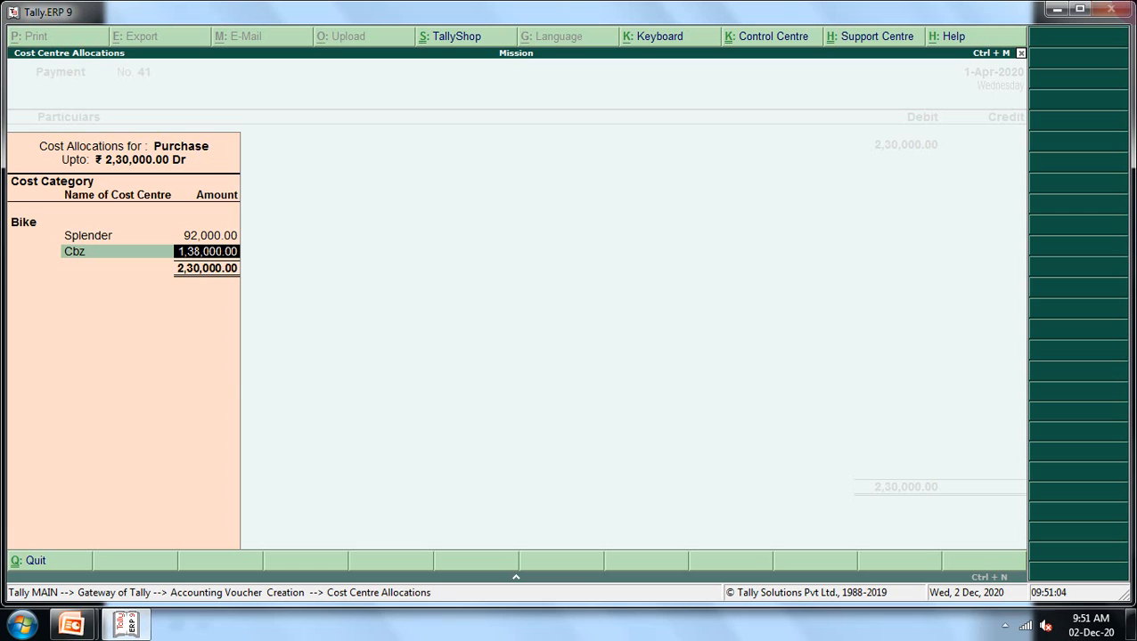
pyautogui.write('230000')
pyautogui.press('Return')
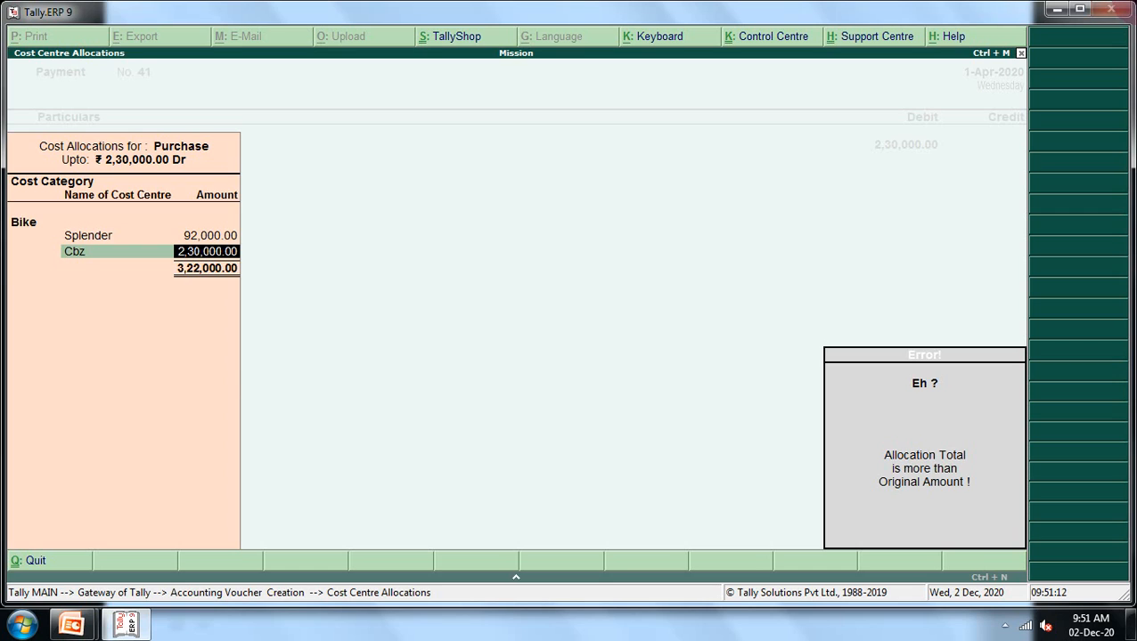
pyautogui.press('BackSpace')
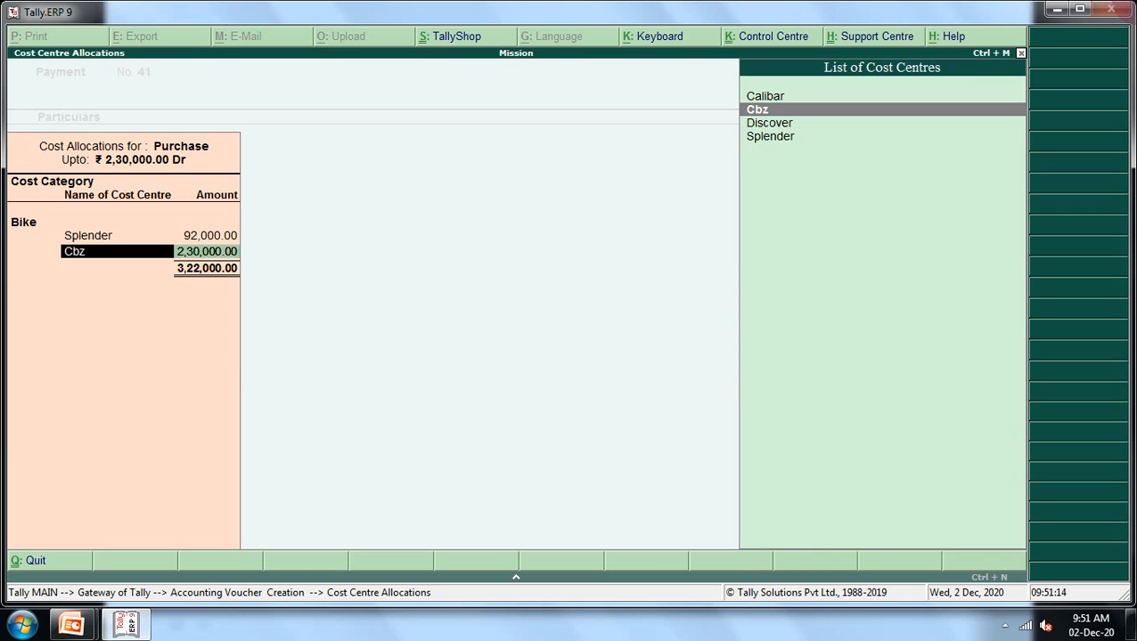
pyautogui.press('Return')
pyautogui.write('23')
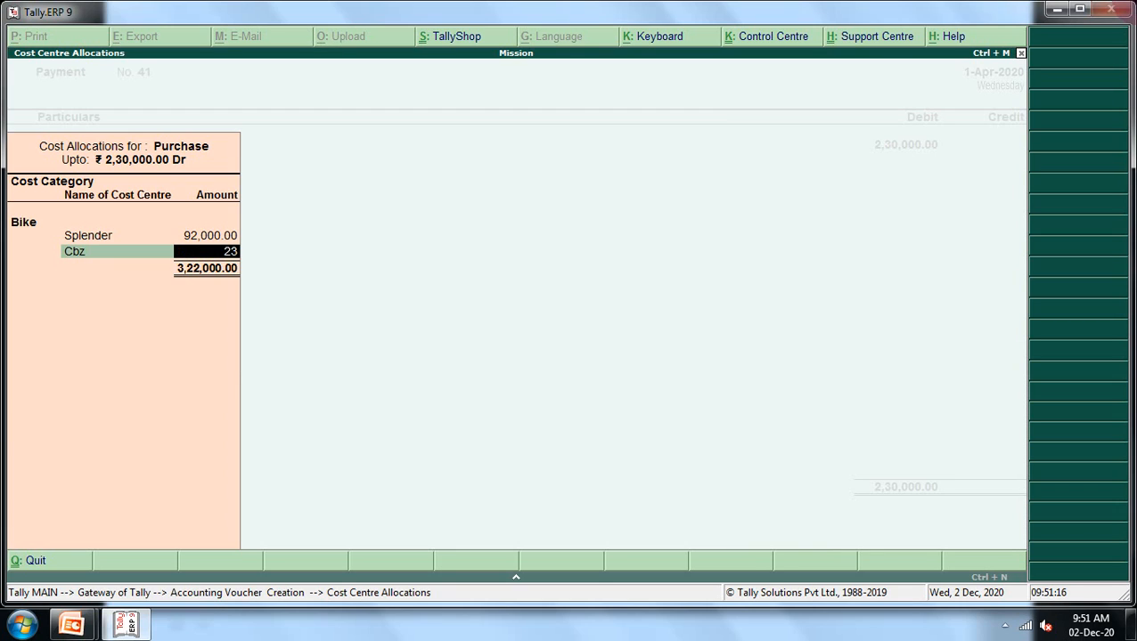
pyautogui.write('000')
pyautogui.press('Return')
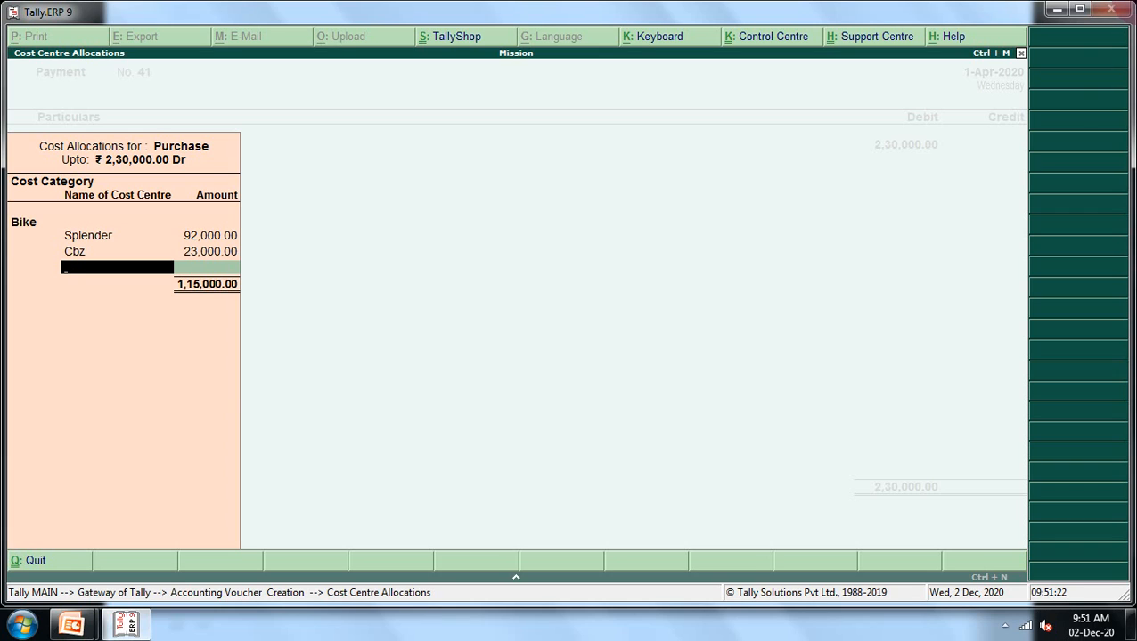
# - Allocate 57,500 to Discover and the remaining 57,500 to Calibar, completing the Bike allocation
pyautogui.write('d')
pyautogui.press('Return')
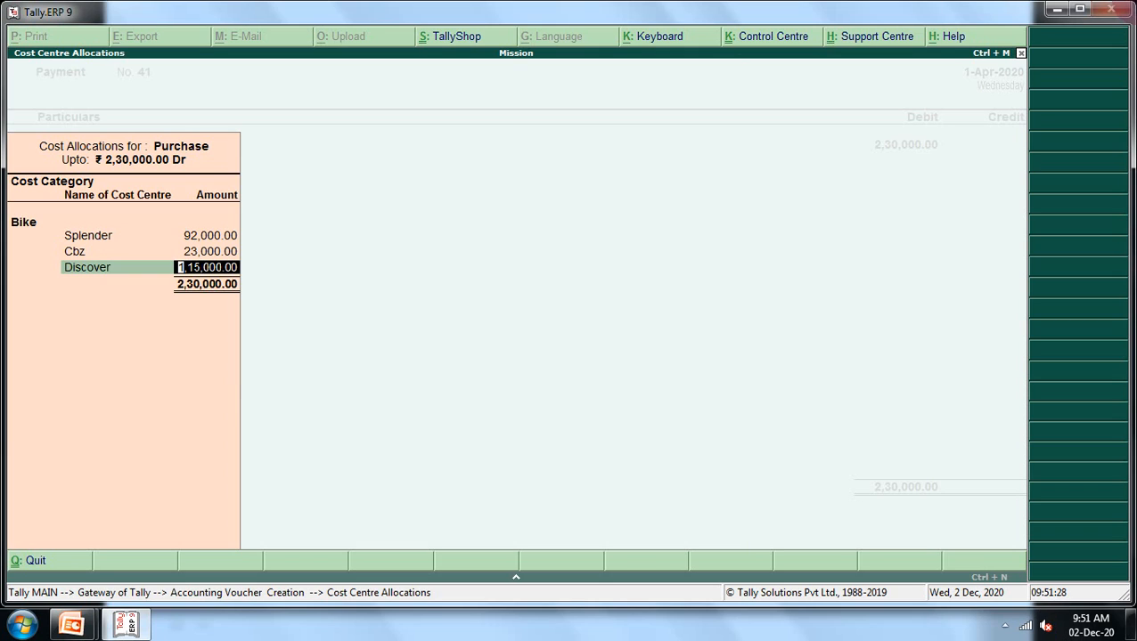
pyautogui.write('57,500')
pyautogui.press('Return')
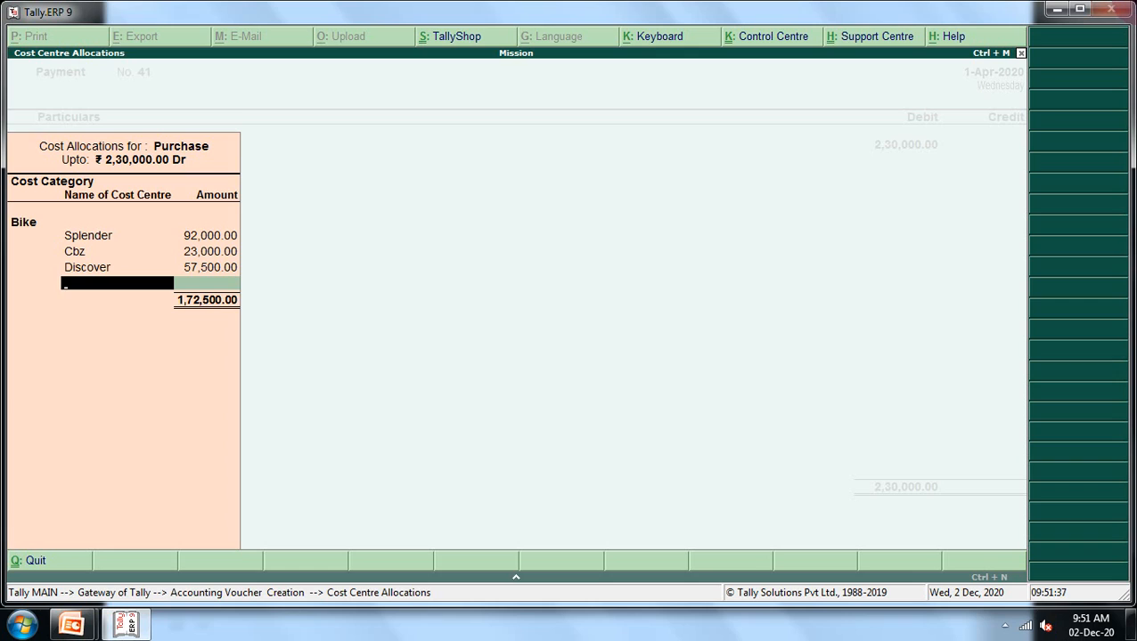
pyautogui.write('C')
pyautogui.press('Return')
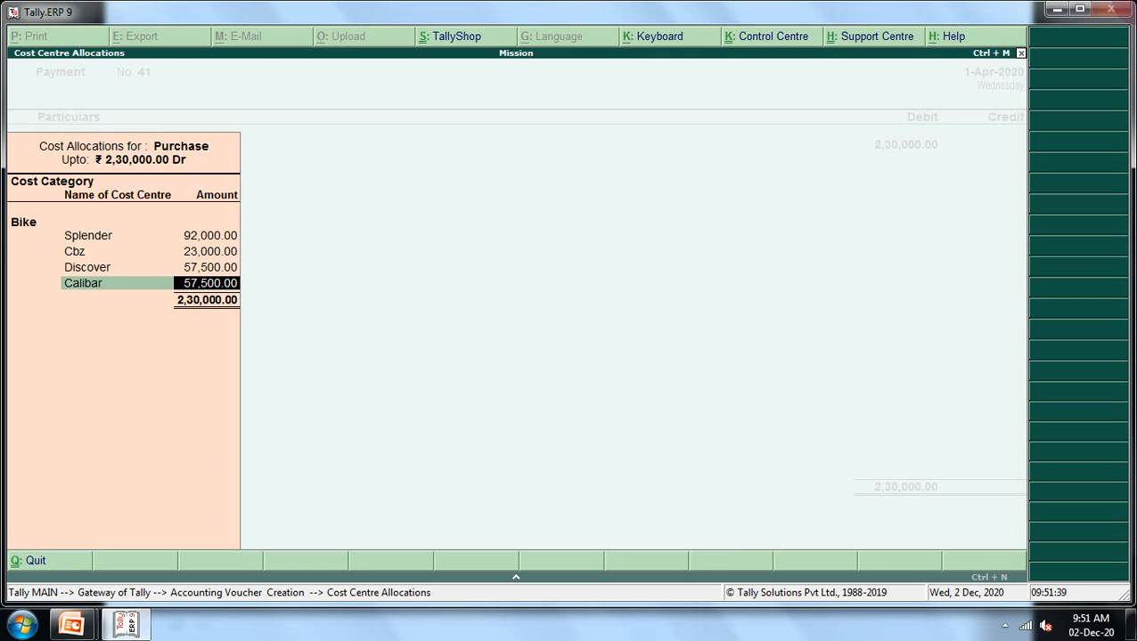
pyautogui.press('Return')
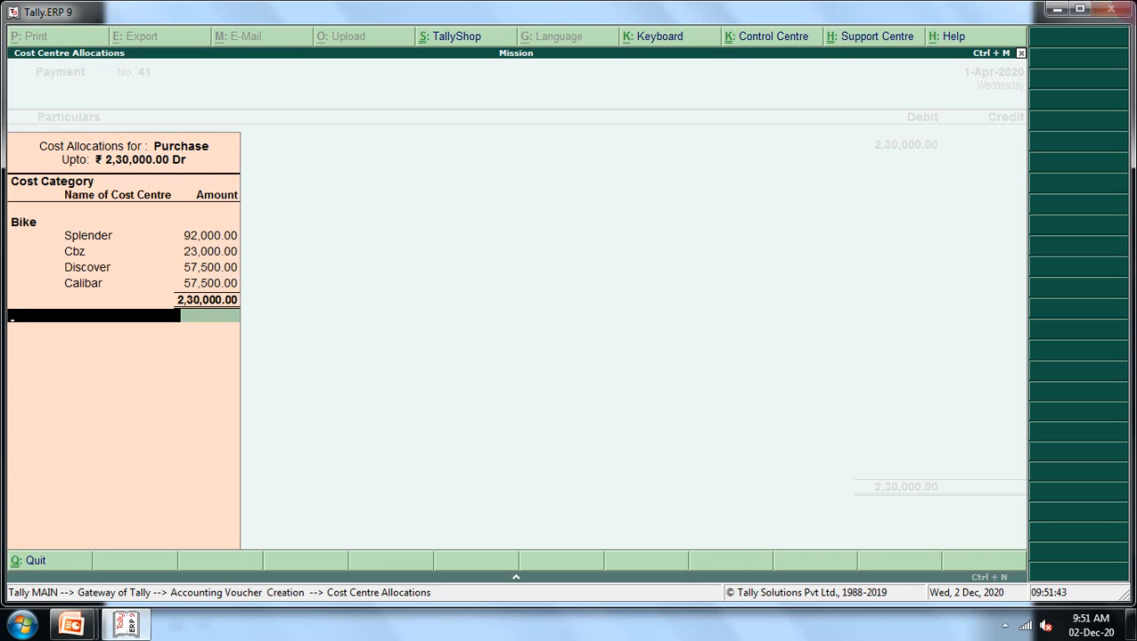
# - Add the Scooter category to the Purchase allocation and assign 1,15,000 to the Vespa cost centre
pyautogui.write('S')
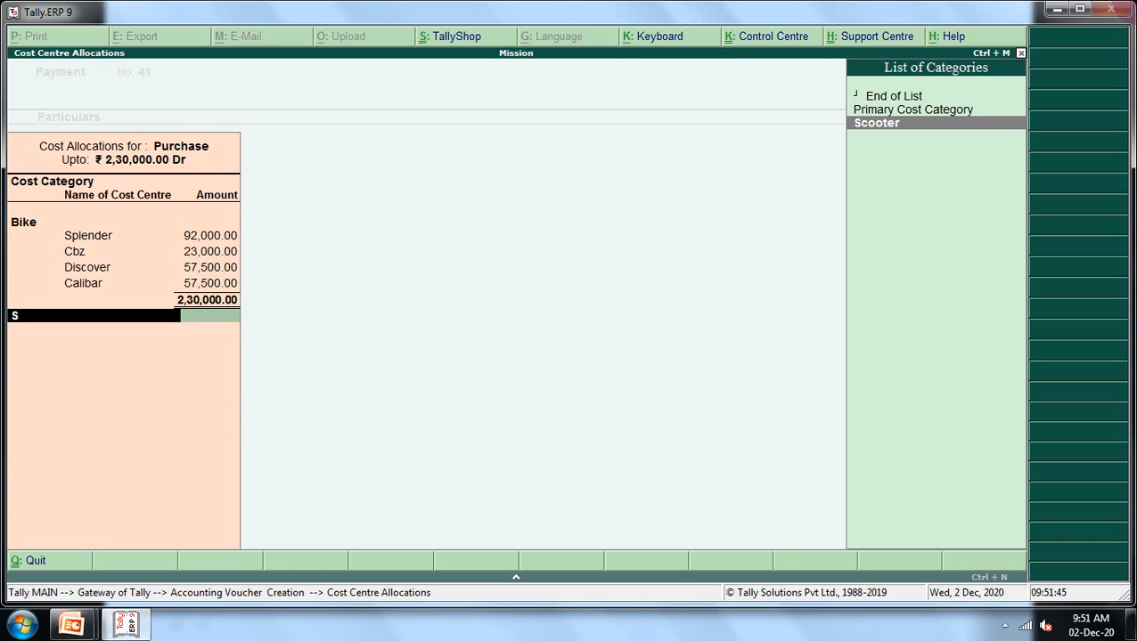
pyautogui.press('Return')
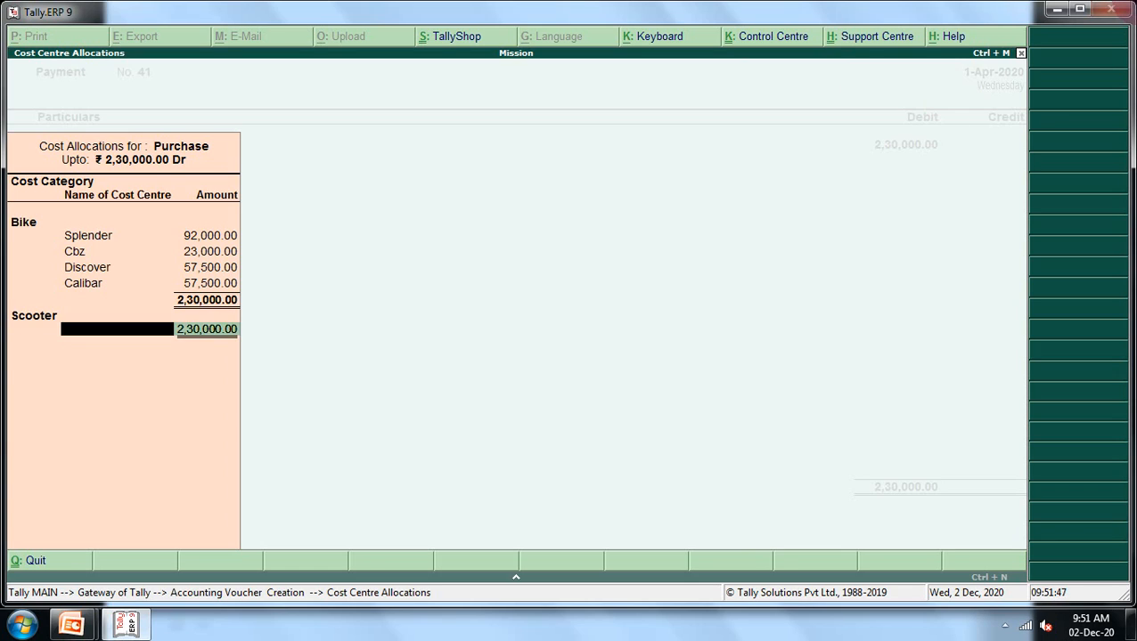
pyautogui.write('V')
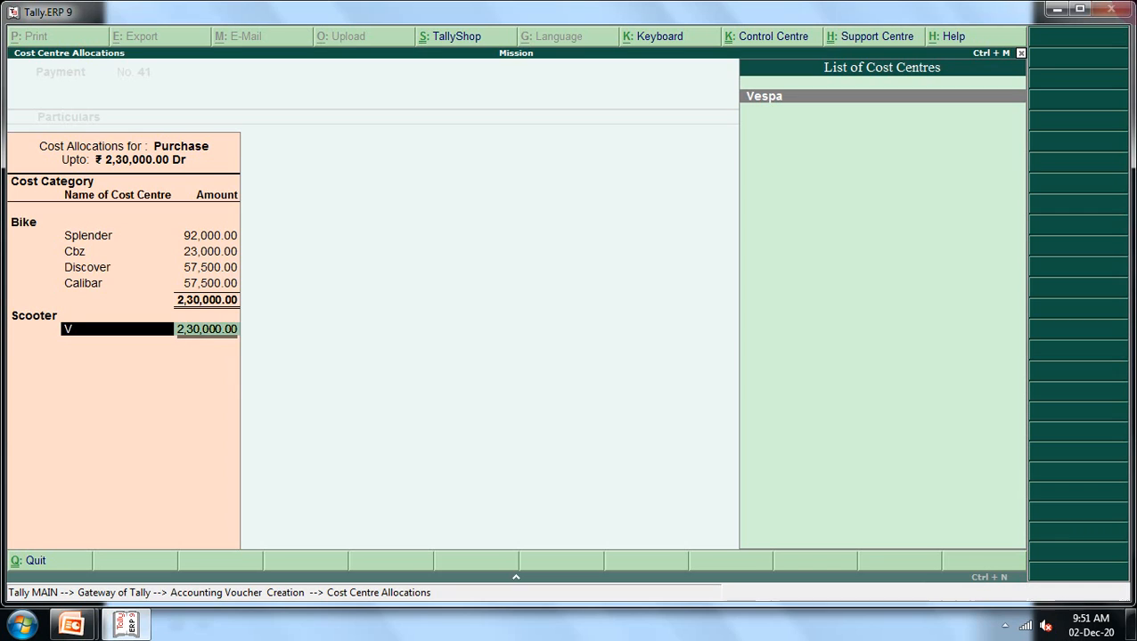
pyautogui.press('Return')
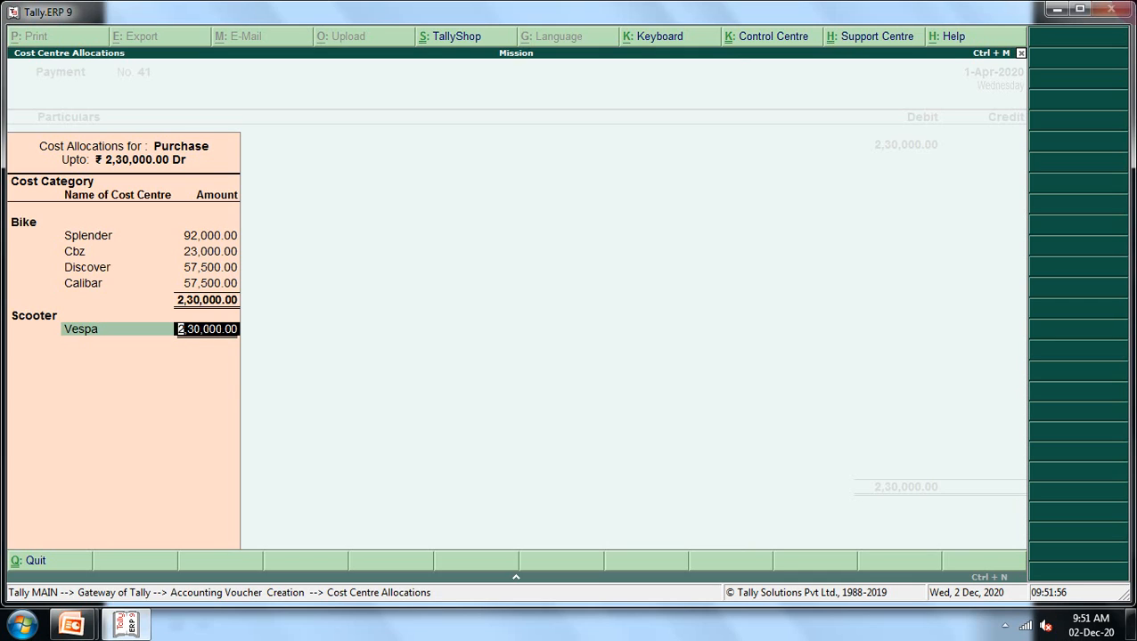
pyautogui.write('1150000')
pyautogui.press('BackSpace')
pyautogui.press('Return')
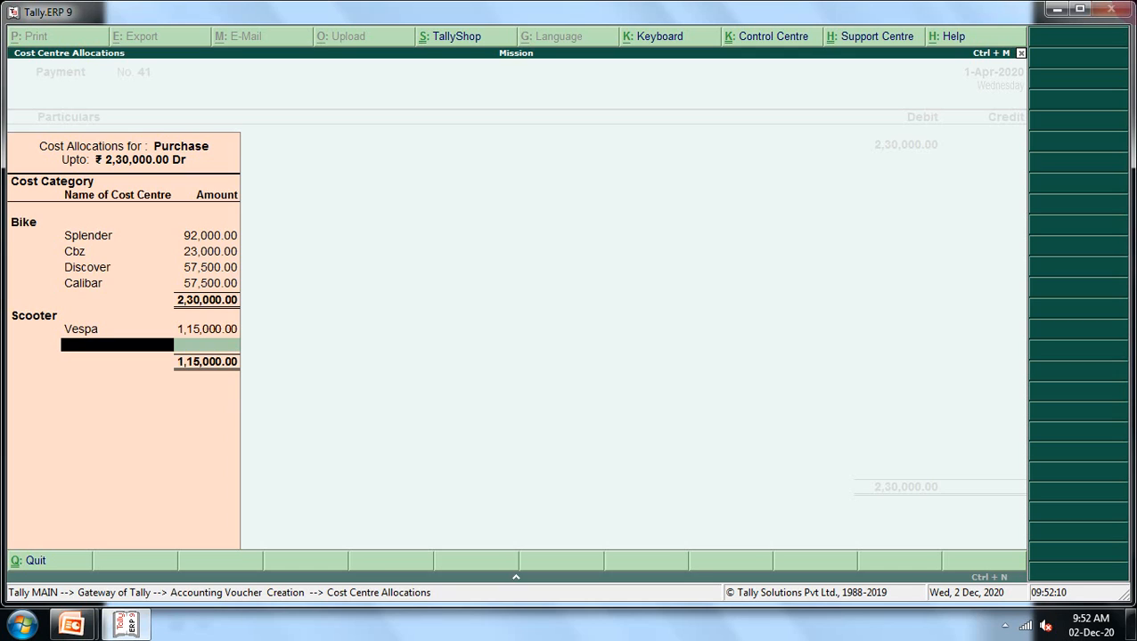
# - Allocate 69000 to Bajaj Super and 46000 to Chetak, completing the Scooter allocation of the purchase
pyautogui.write('B')
pyautogui.press('Return')
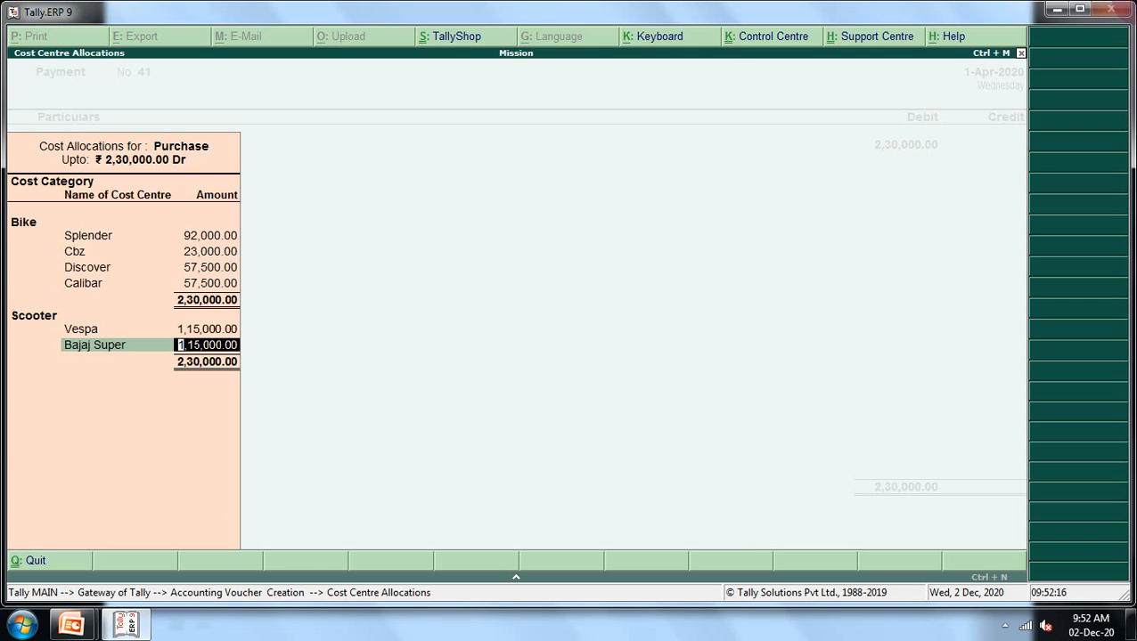
pyautogui.write('69000')
pyautogui.press('Return')
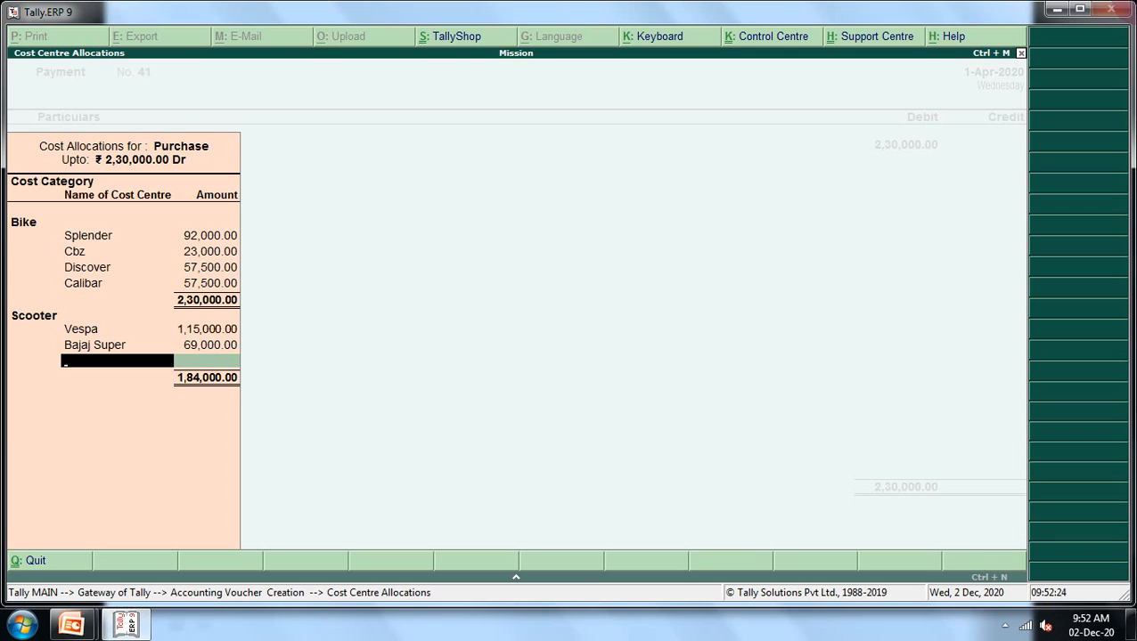
pyautogui.write('C')
pyautogui.press('Return')
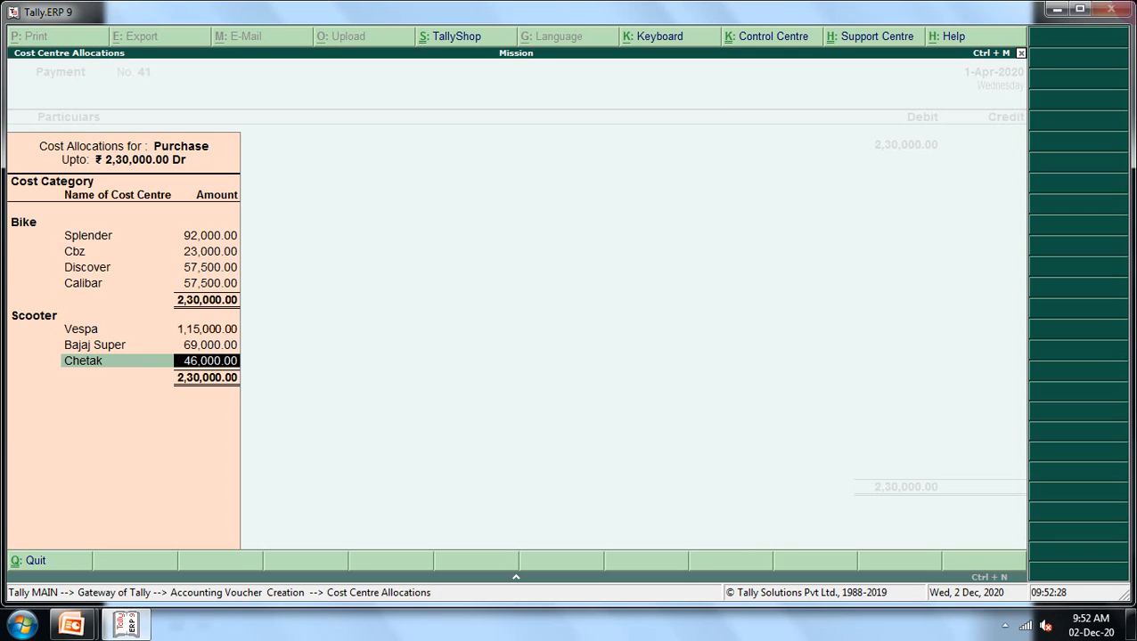
pyautogui.write('46000')
pyautogui.press('Return')
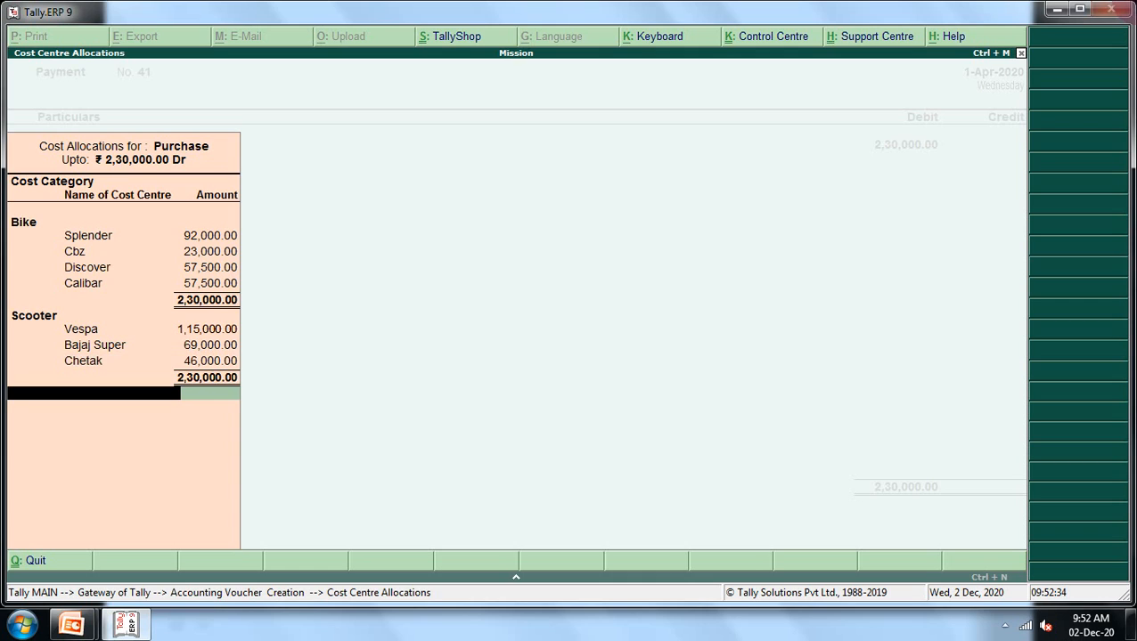
# - Add the Car category to the Purchase allocation and assign 1,15,000 to the Ven cost centre
pyautogui.write('C')
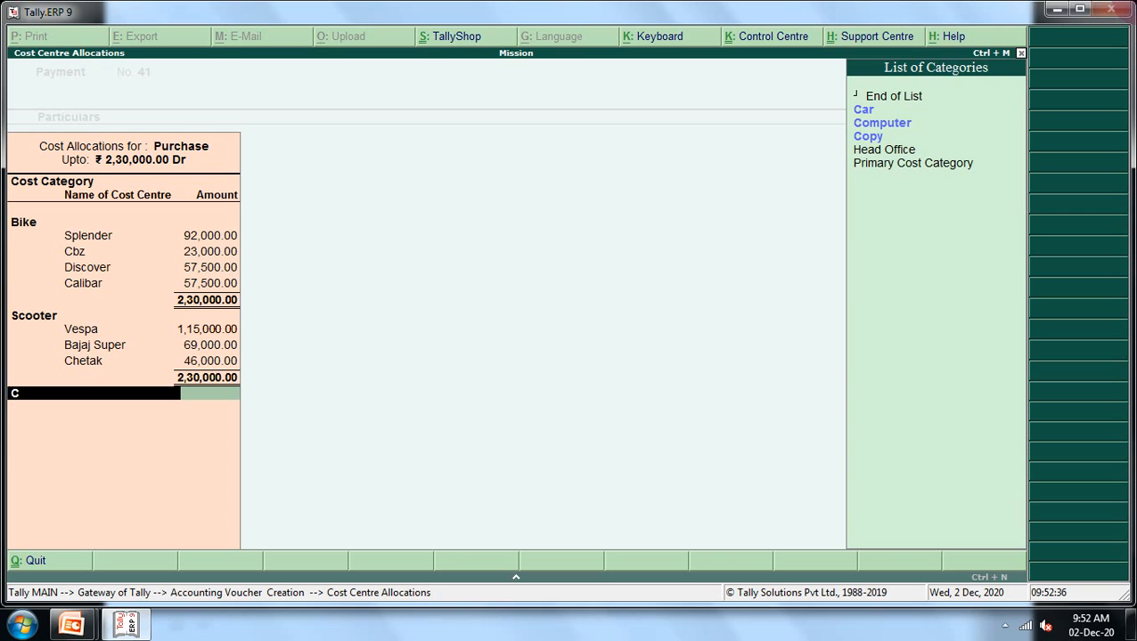
pyautogui.press('Down')
pyautogui.press('Down')
pyautogui.press('Up')
pyautogui.press('Return')
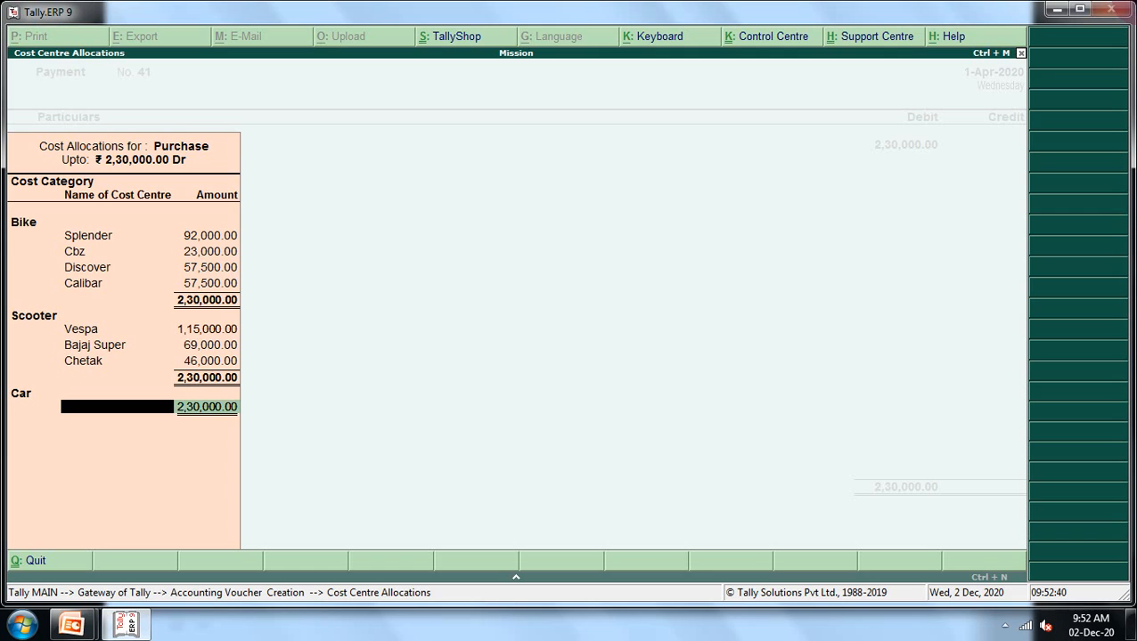
pyautogui.write('V')
pyautogui.press('Return')
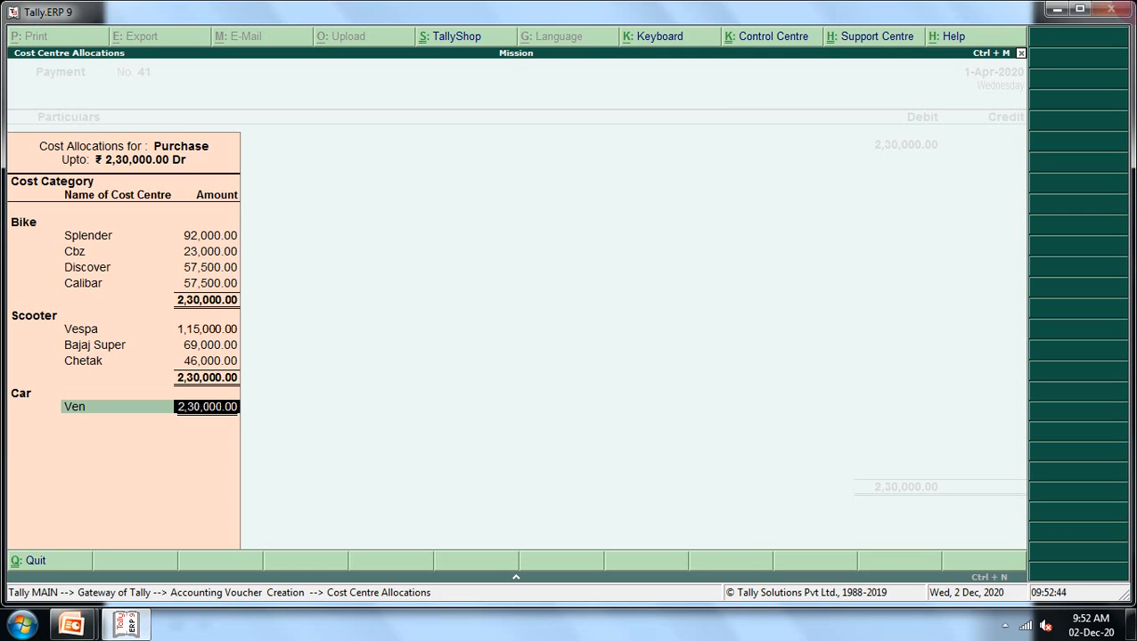
pyautogui.write('11')
pyautogui.write('000')
pyautogui.press('BackSpace')
pyautogui.write('0')
pyautogui.press('Return')
# - Allocate the remaining 1,15,000 to Maruti and finish the cost centre allocation of the purchase
pyautogui.write('M')
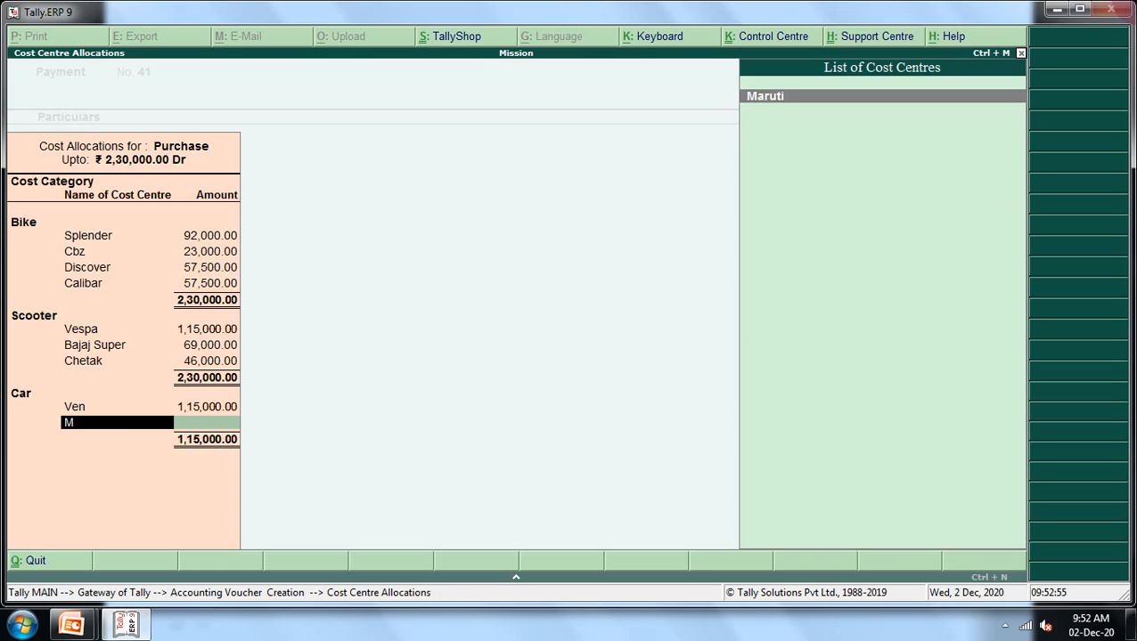
pyautogui.press('Return')
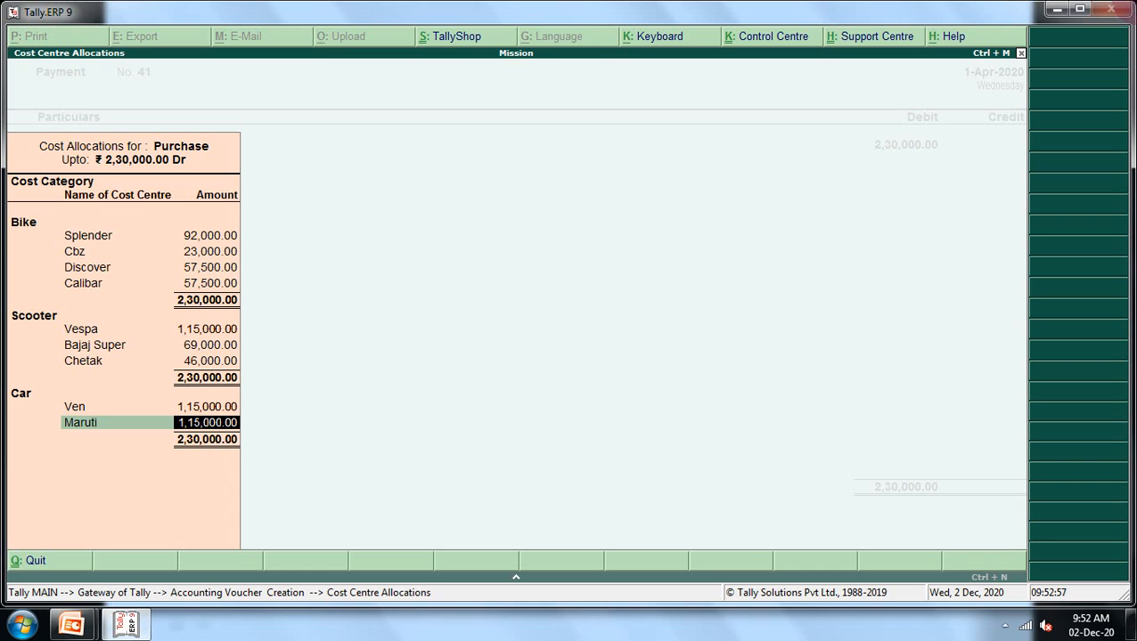
pyautogui.press('Return')
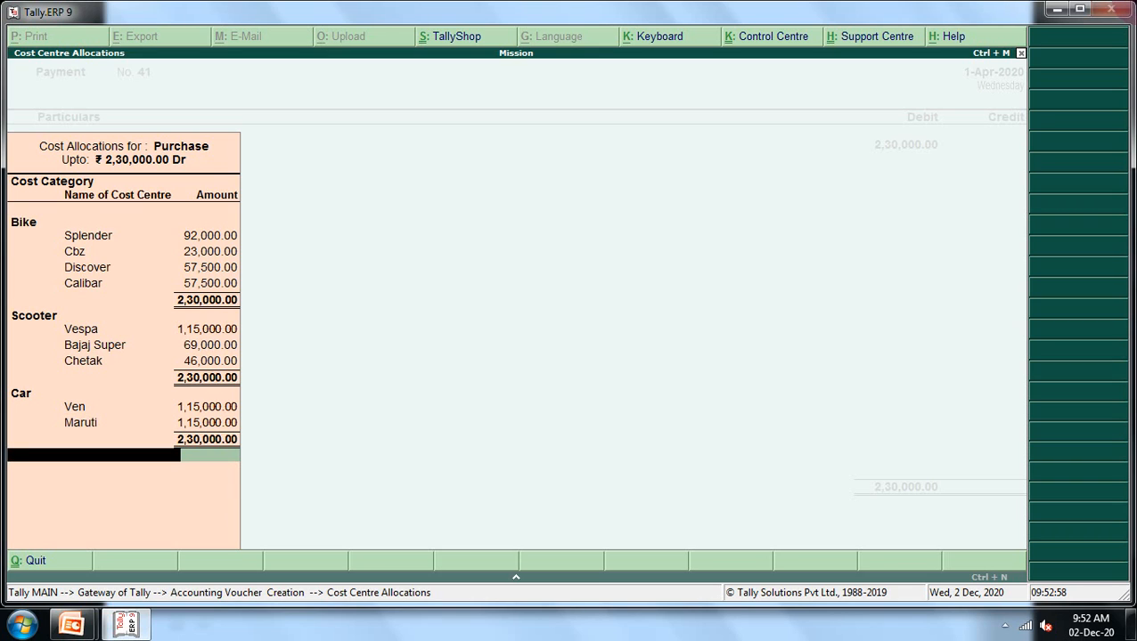
pyautogui.press('Return')
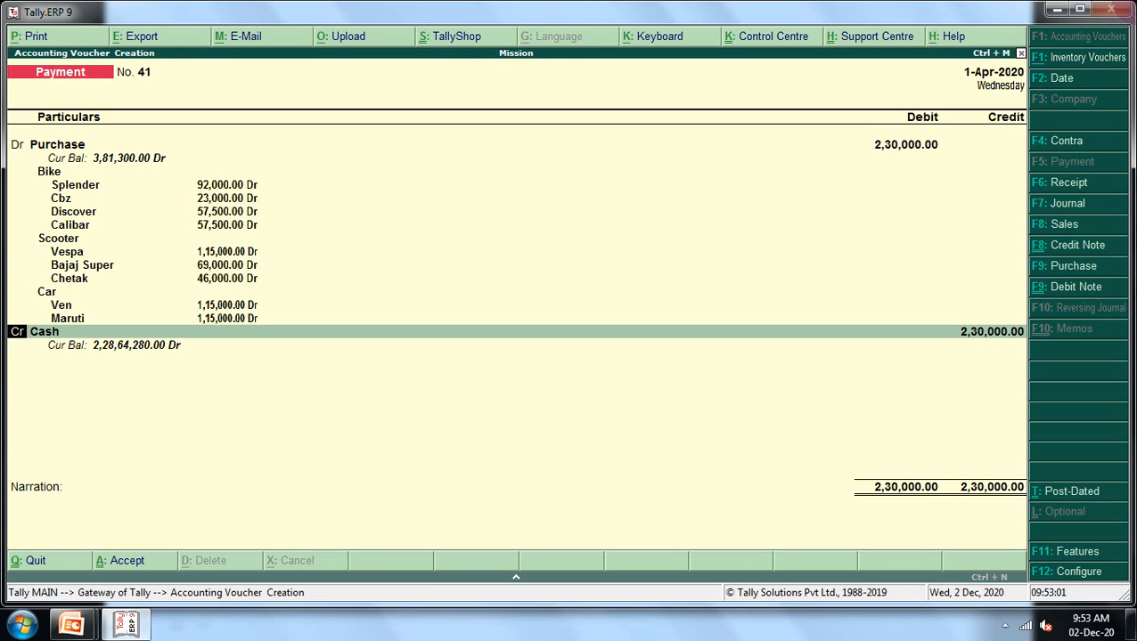
# - Credit Cash with 2,30,000, enter the narration "being purchase goods" and save the payment voucher
pyautogui.press('Return')
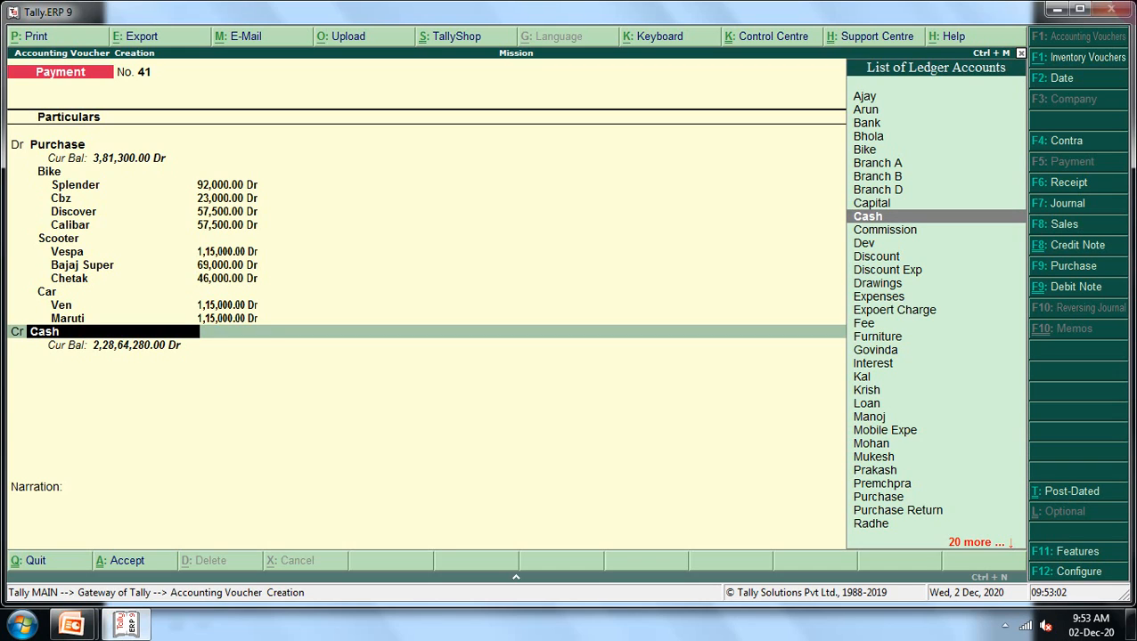
pyautogui.press('Return')
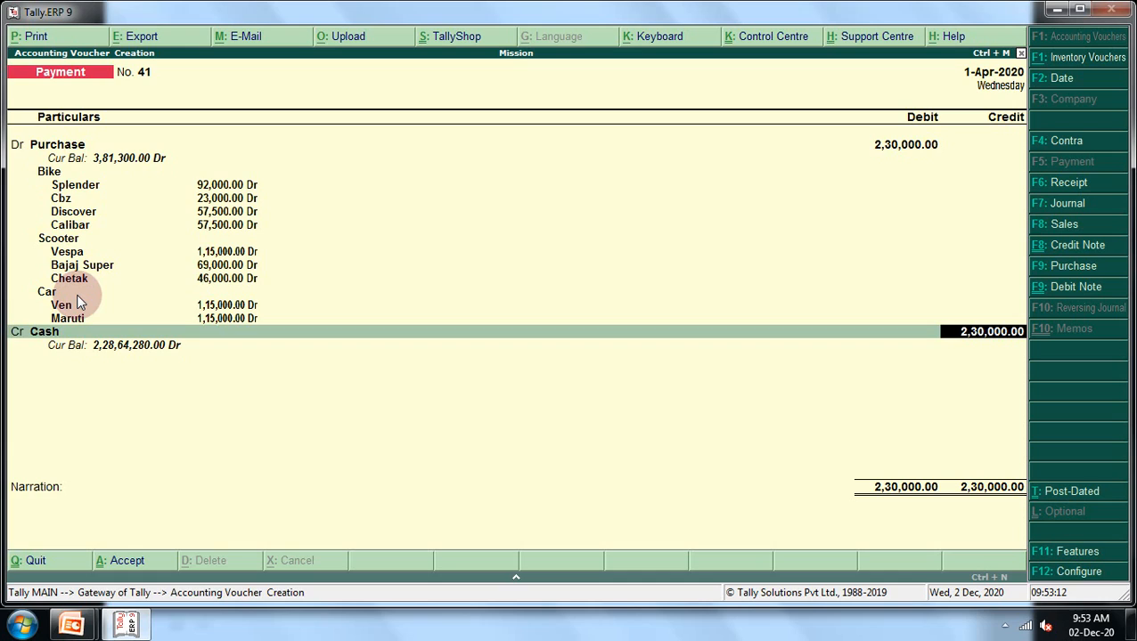
pyautogui.press('Return')
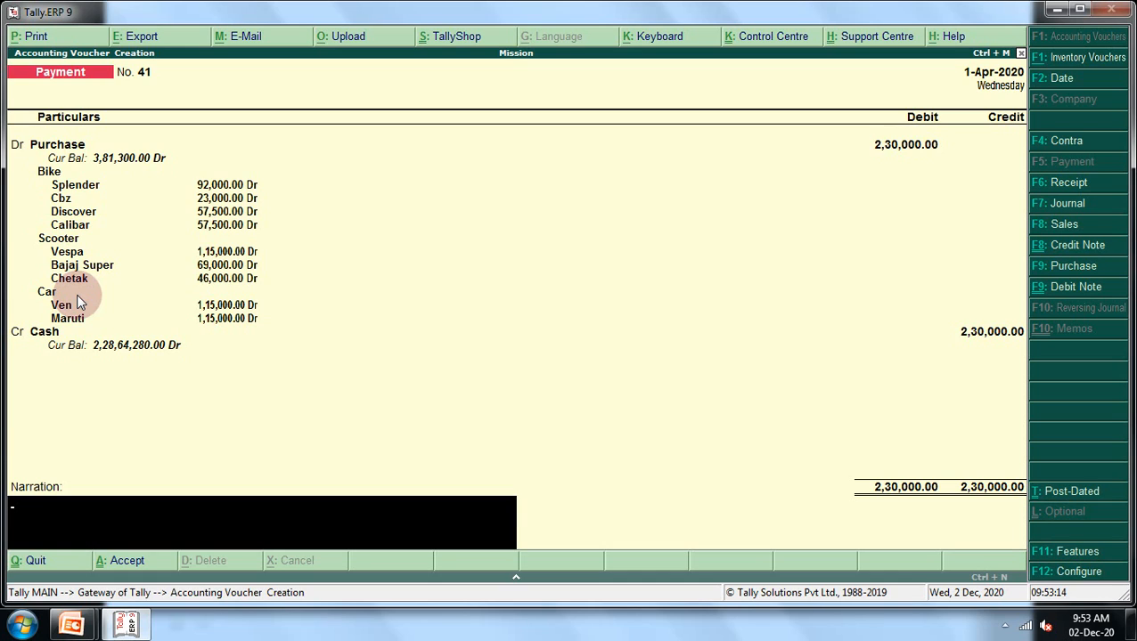
pyautogui.write('being purchase goods')
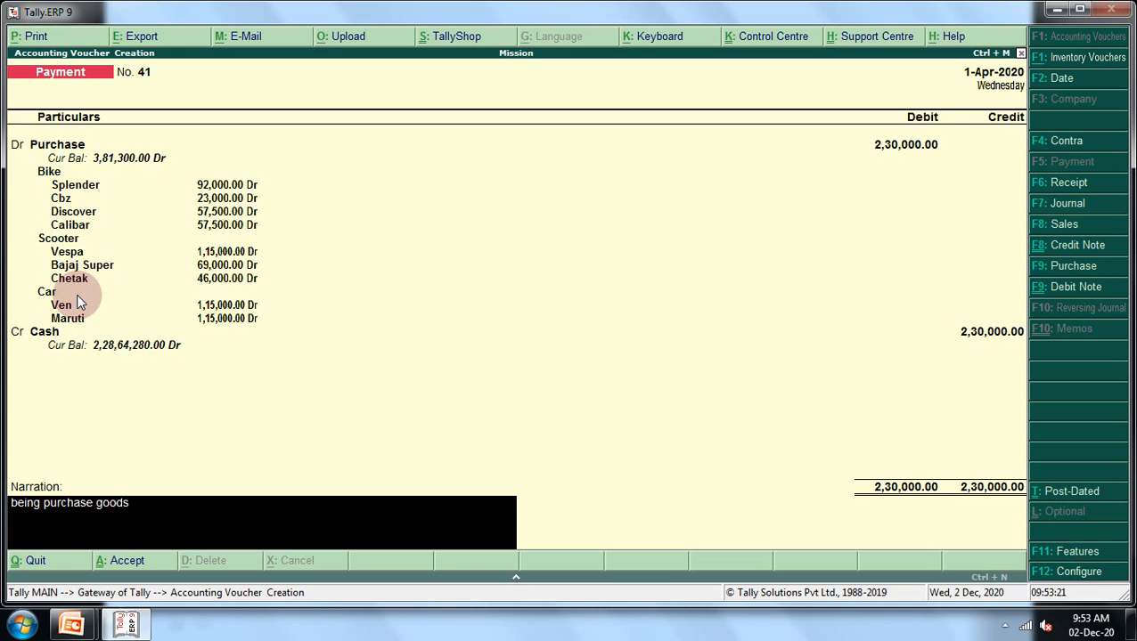
pyautogui.press('Return')
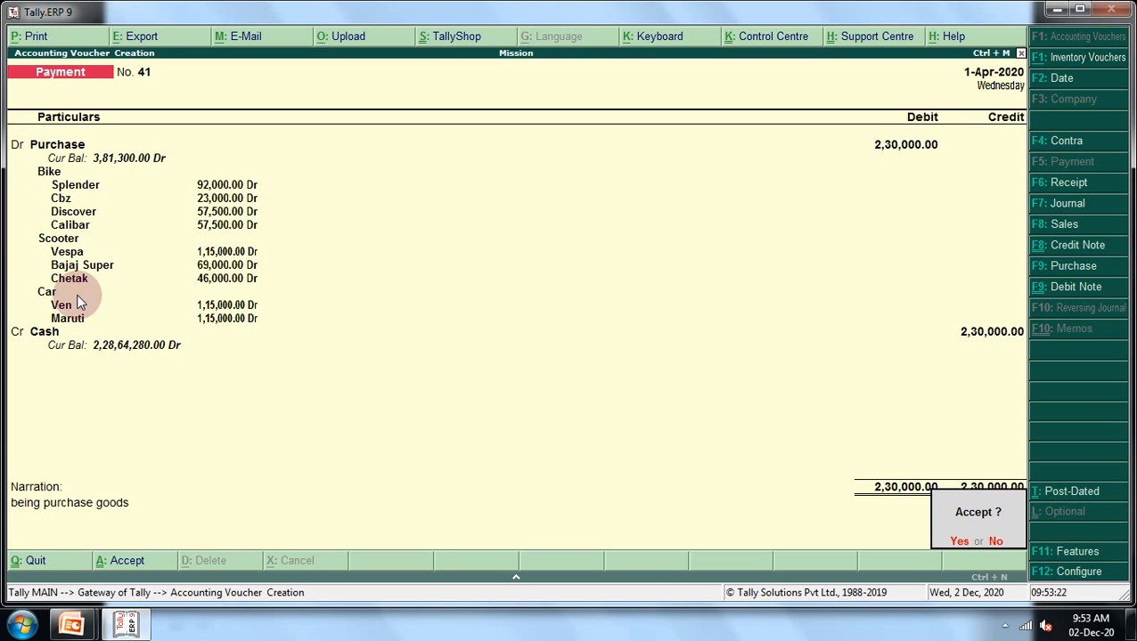
pyautogui.press('Return')
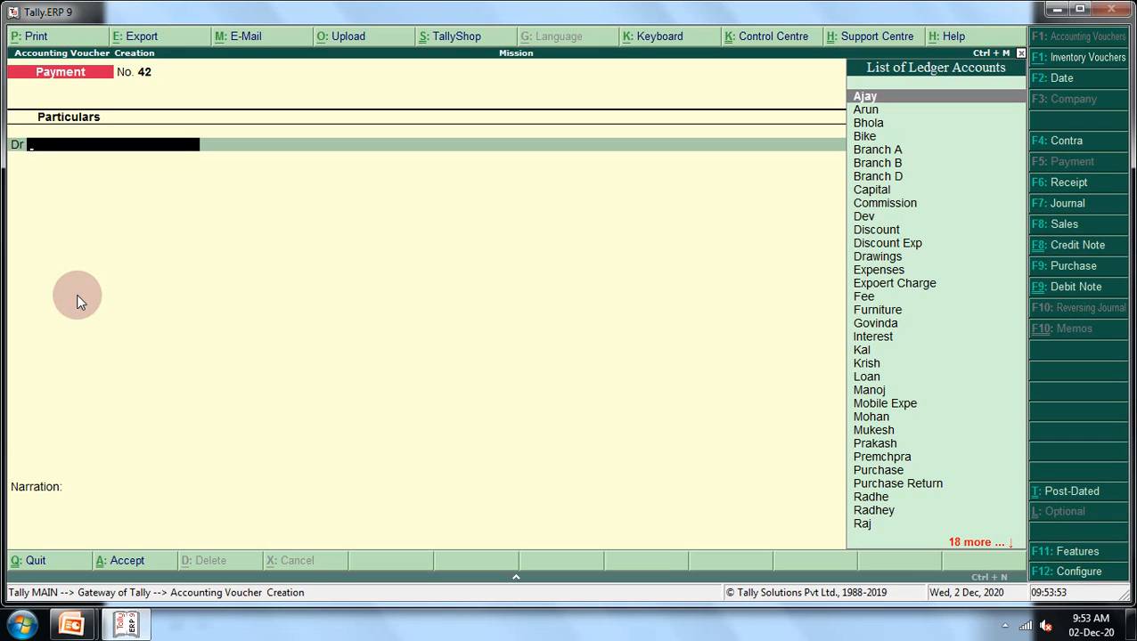
# - Start a receipt voucher and credit the Sales ledger with 3,00,00,000
pyautogui.press('F6')
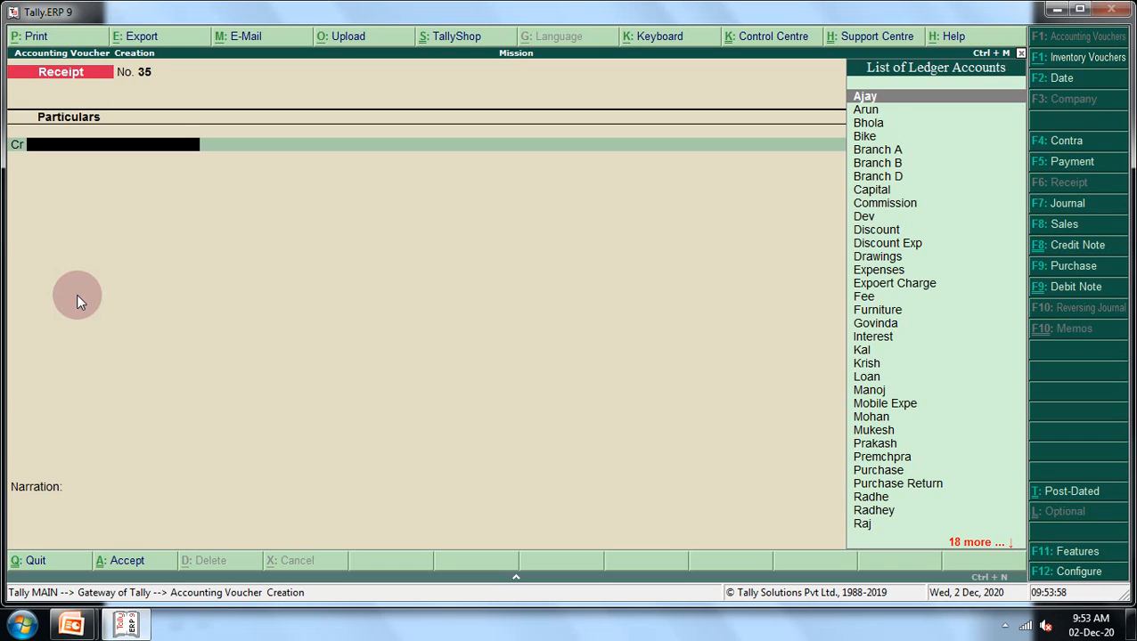
pyautogui.write('S')
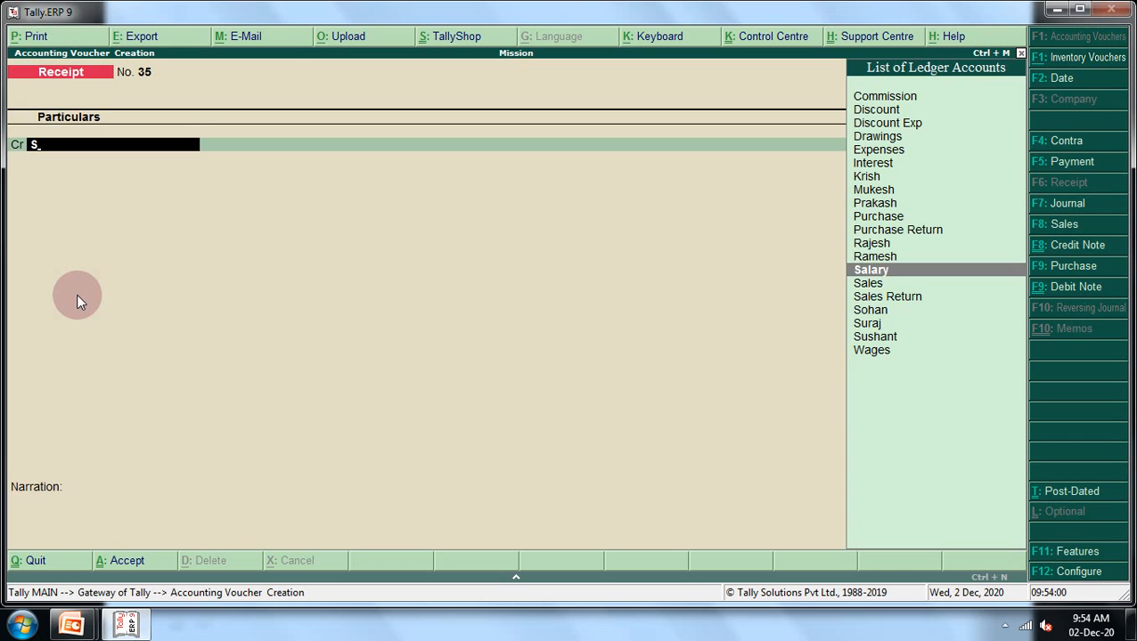
pyautogui.press('Down')
pyautogui.press('Return')
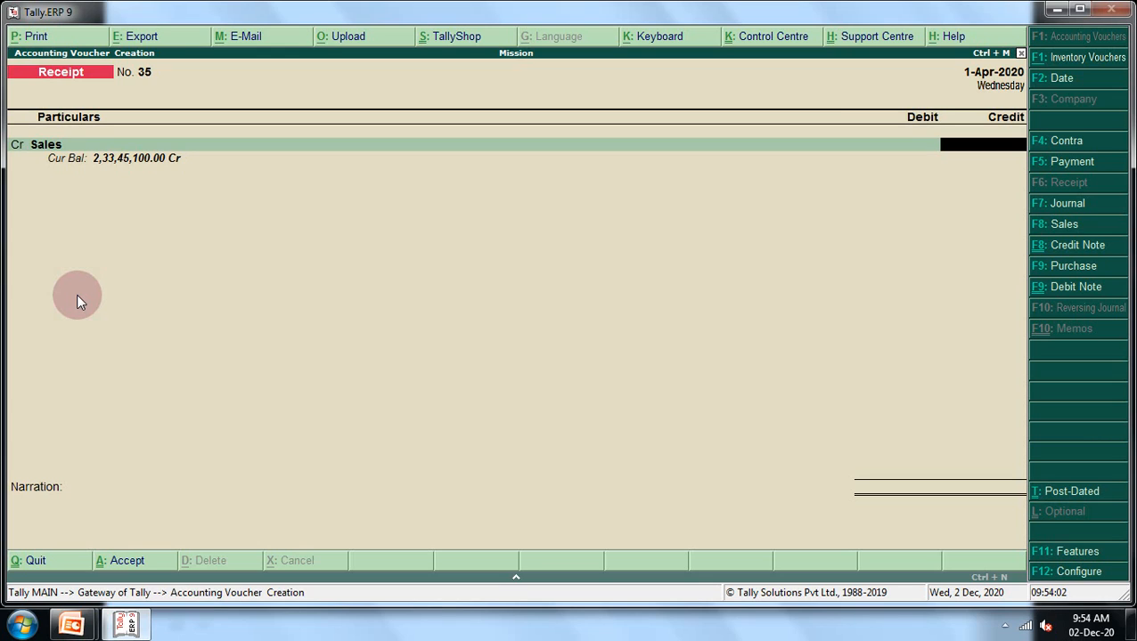
pyautogui.write('1')
pyautogui.press('BackSpace')
pyautogui.write('30000000')
pyautogui.press('Return')
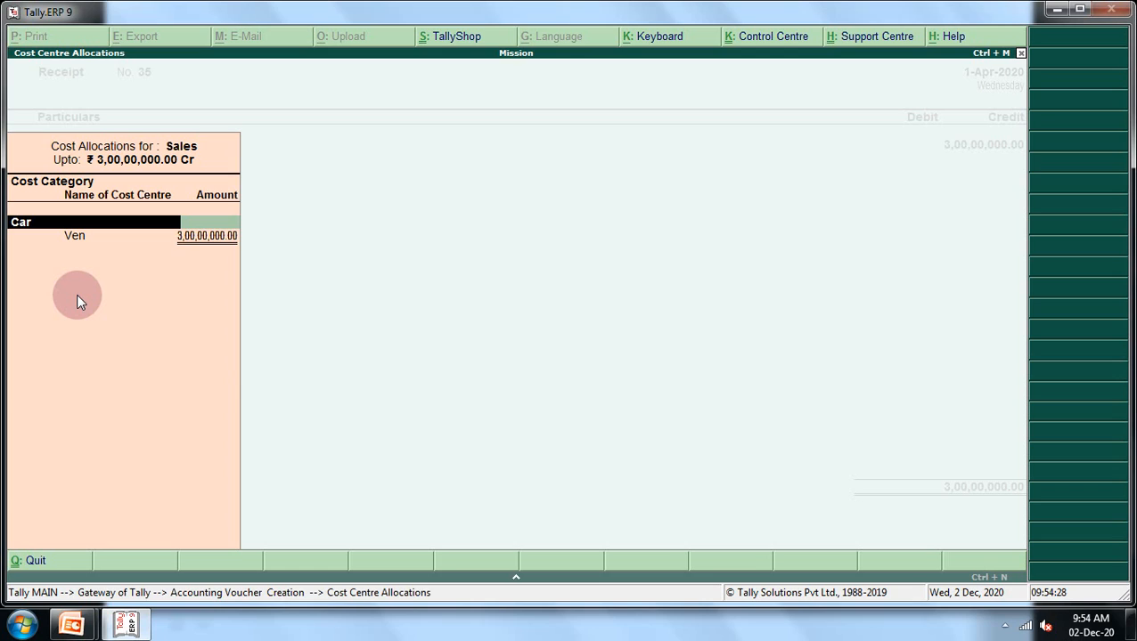
# - Keep the Car category for the Sales allocation and assign 1,50,00,000 to the Ven cost centre
pyautogui.press('Return')
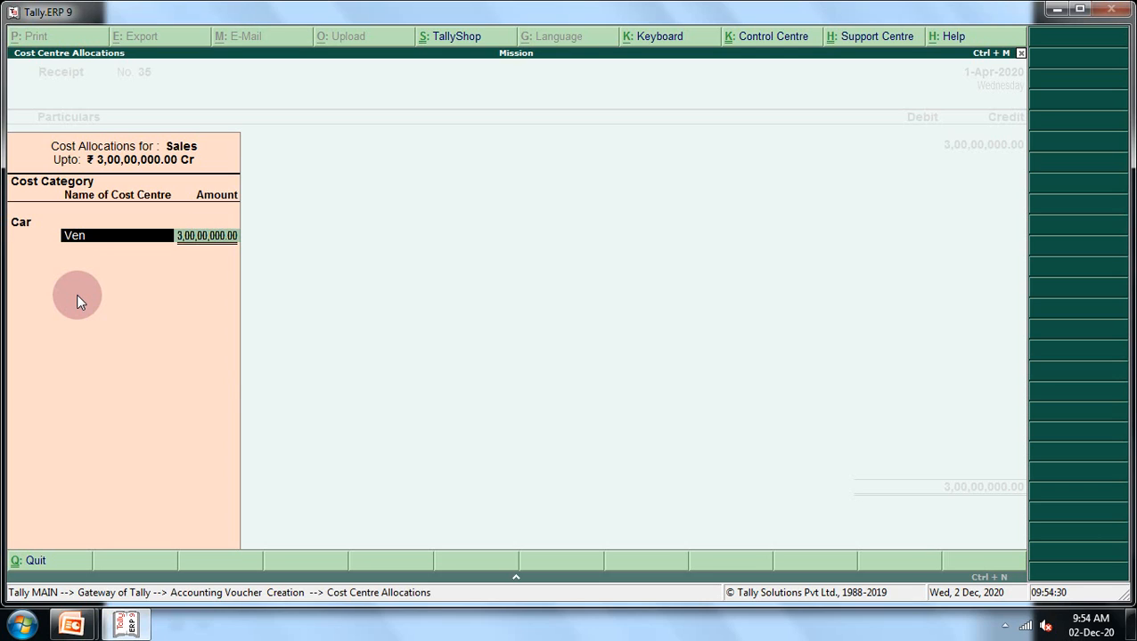
pyautogui.press('Return')
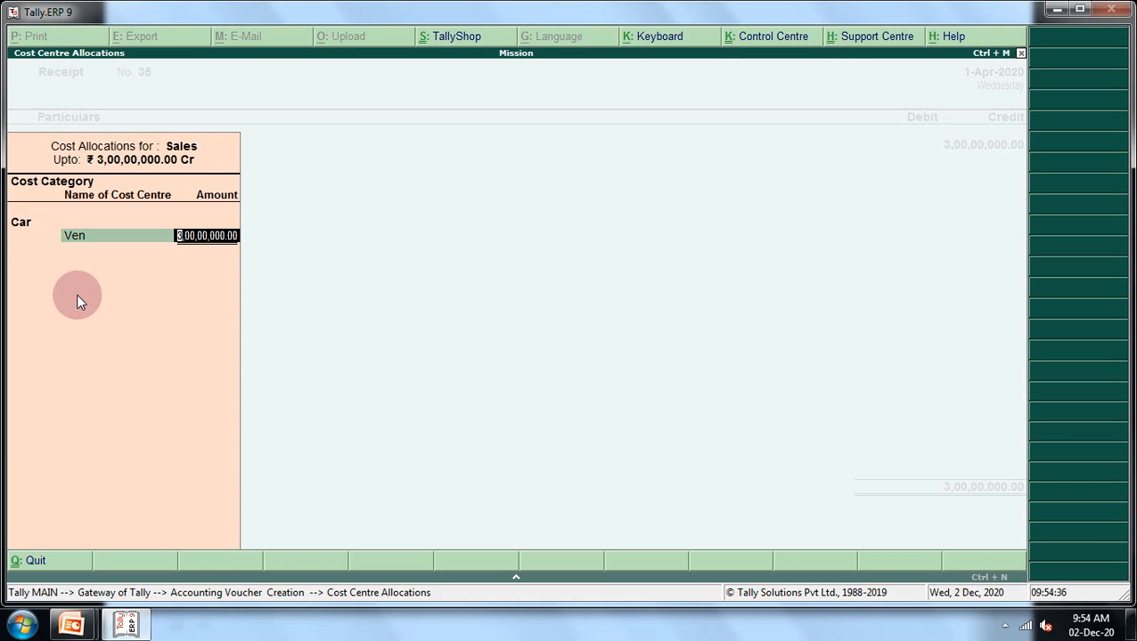
pyautogui.write('1,')
pyautogui.write('5')
pyautogui.write('0,00,00')
pyautogui.write('0')
pyautogui.press('Return')
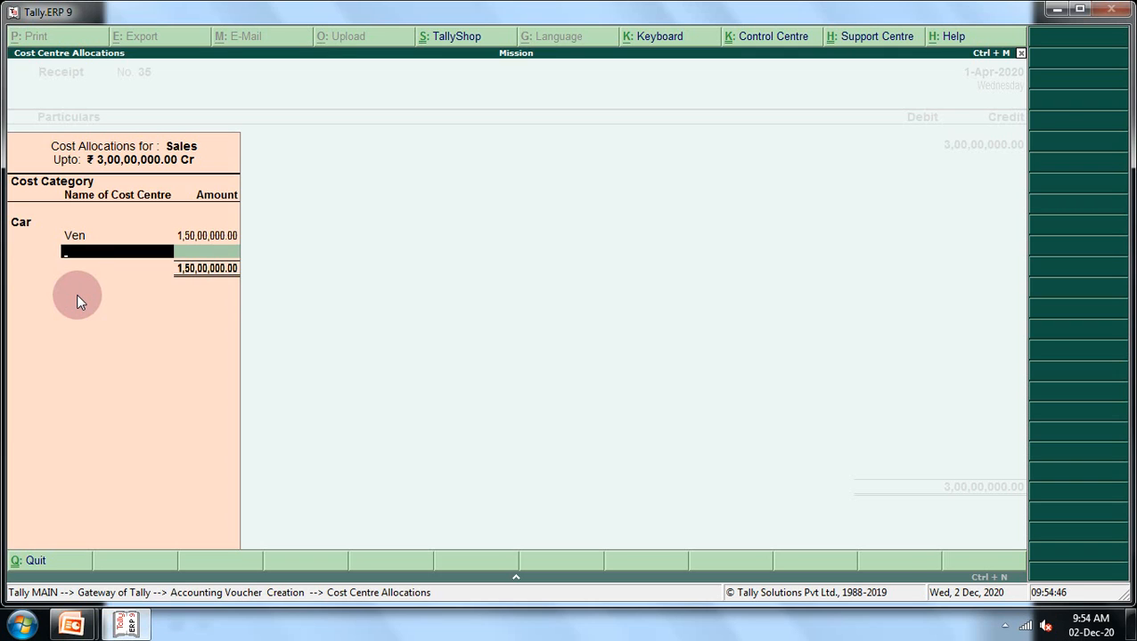
# - Allocate the remaining 1,50,00,000 of the sales to Maruti and finish the cost centre allocation
pyautogui.write('m')
pyautogui.press('Return')
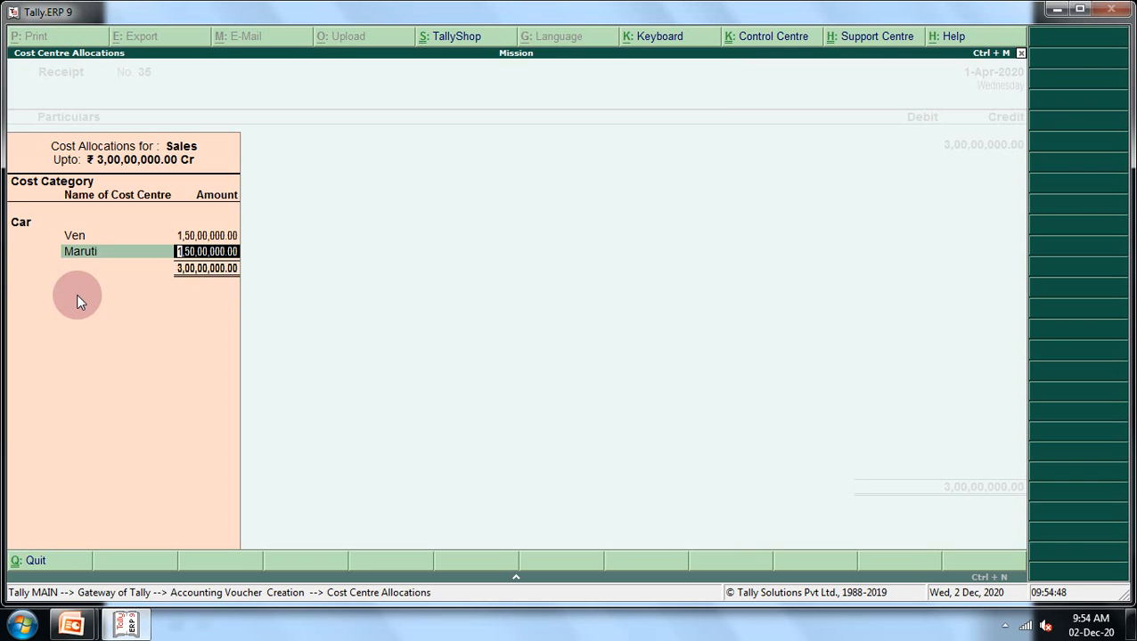
pyautogui.press('Return')
pyautogui.press('Return')
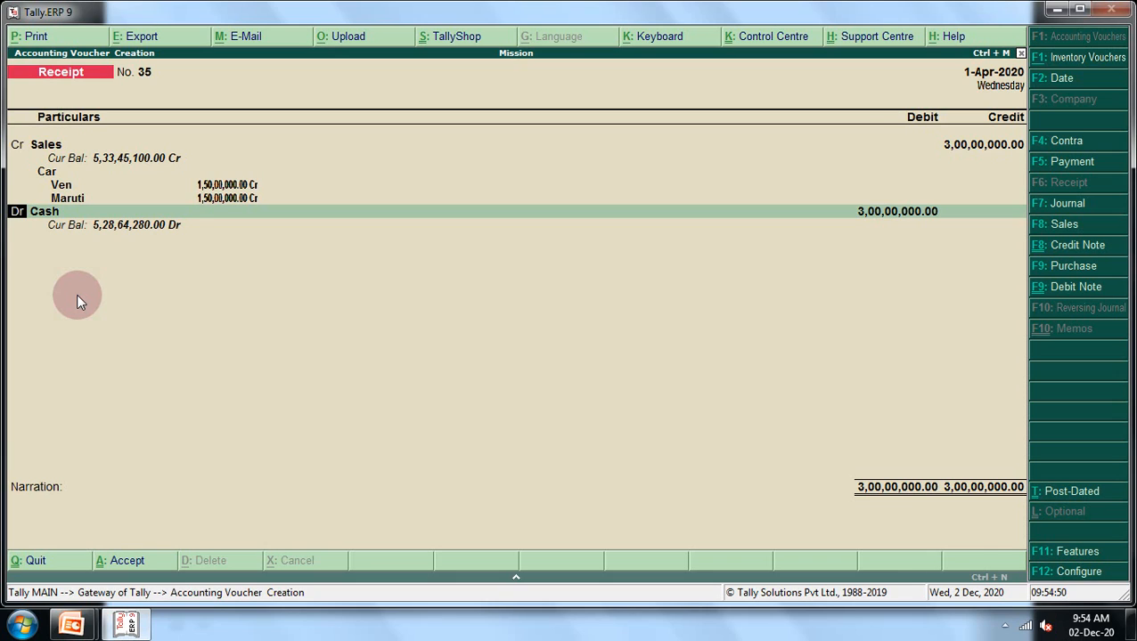
# - Debit Cash with 3,00,00,000 and save the sales receipt without a narration
pyautogui.press('Return')
pyautogui.press('Return')
pyautogui.press('Return')
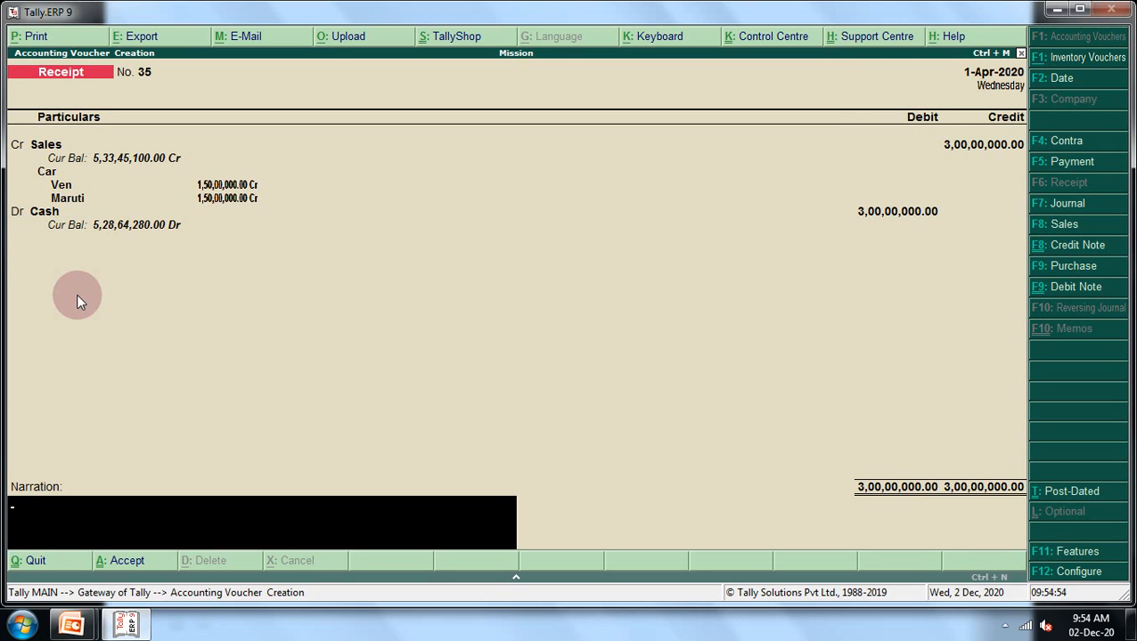
pyautogui.press('Return')
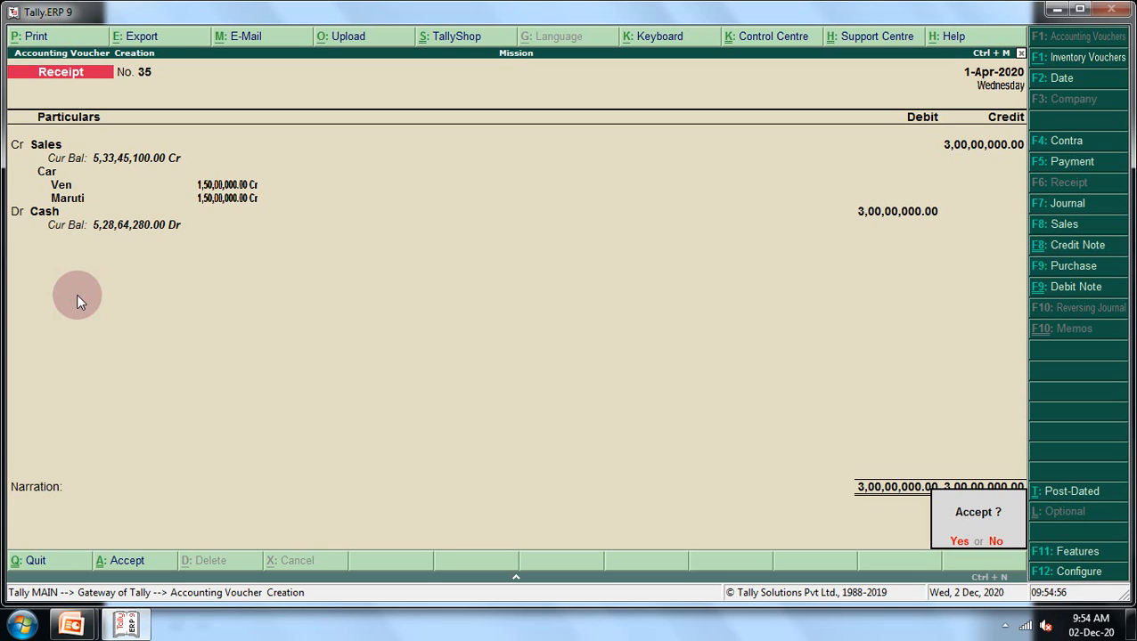
pyautogui.press('Return')
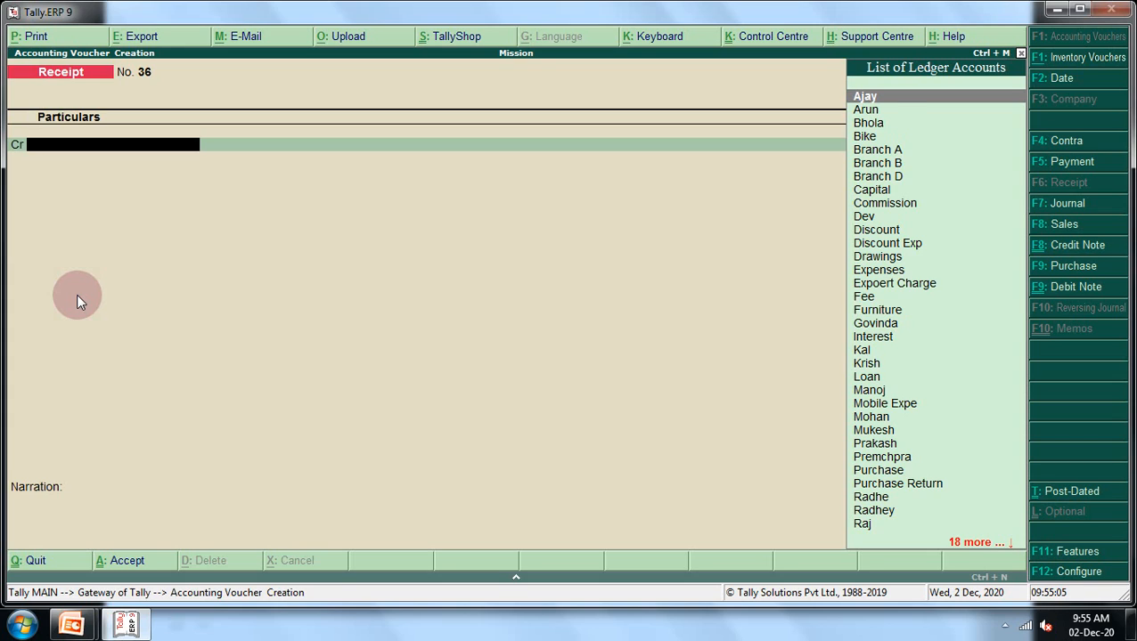
# - Credit the Commission ledger with 50,000 in the new receipt voucher
pyautogui.write('c')
pyautogui.press('Down')
pyautogui.press('Down')
pyautogui.press('Return')
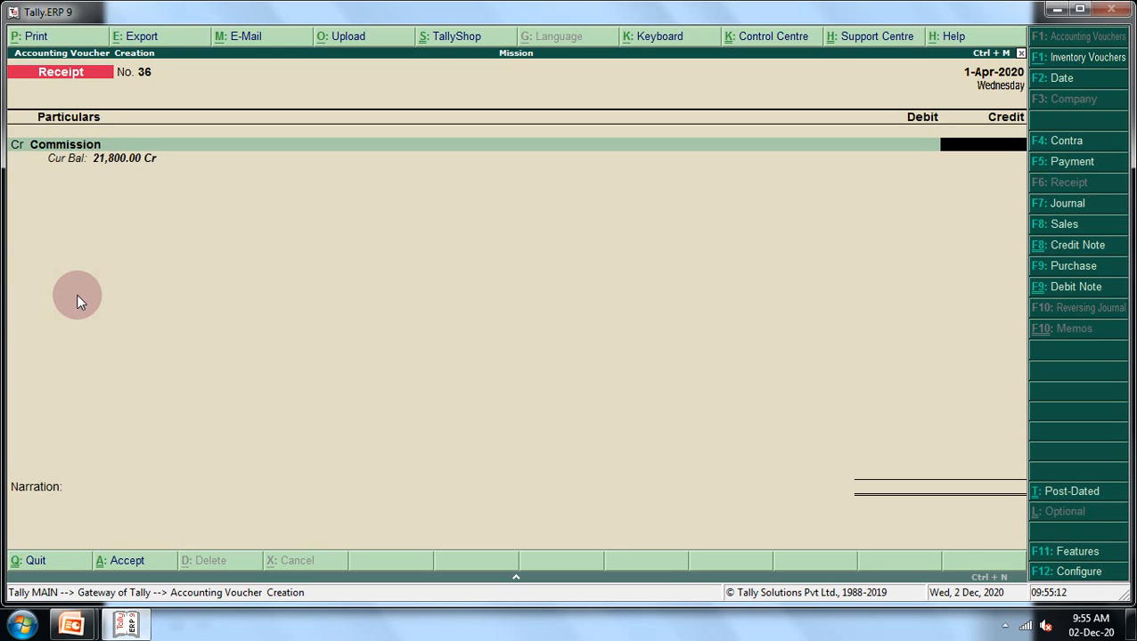
pyautogui.write('50000')
pyautogui.press('Return')
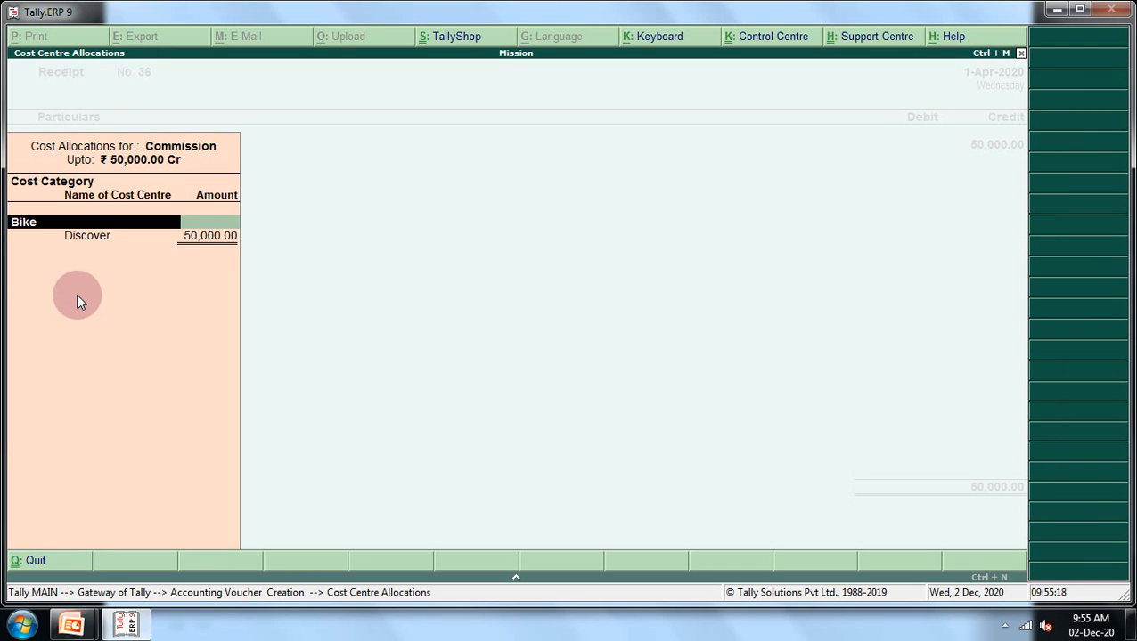
# - Replace the Bike category with Car in the Commission allocation and assign 25,000 to the Ven cost centre
pyautogui.write('C')
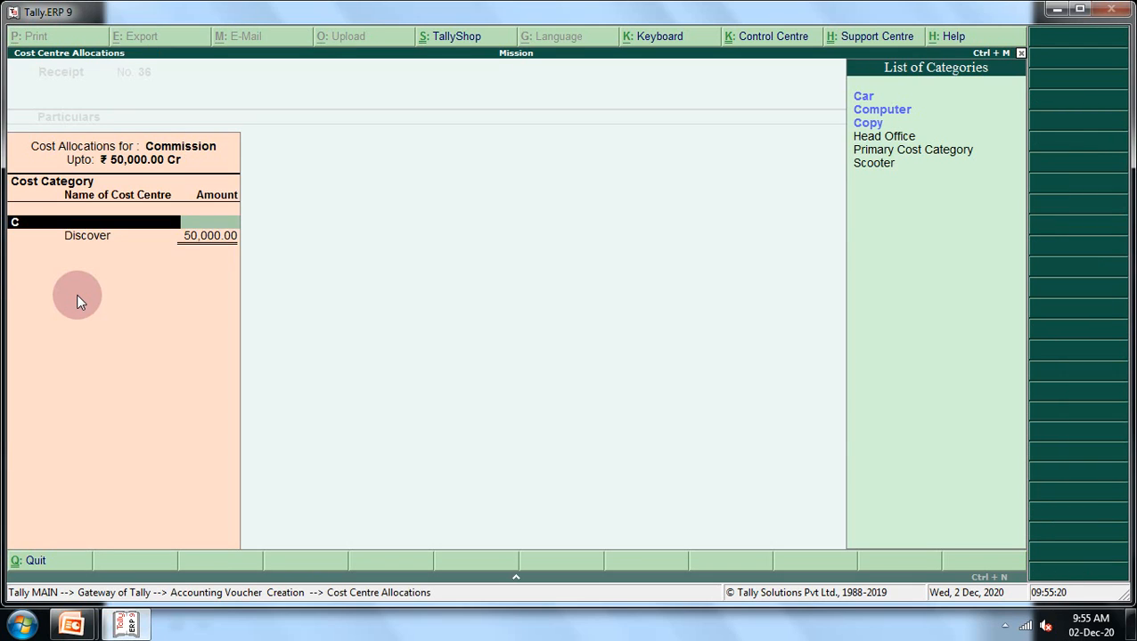
pyautogui.write('a')
pyautogui.press('Return')
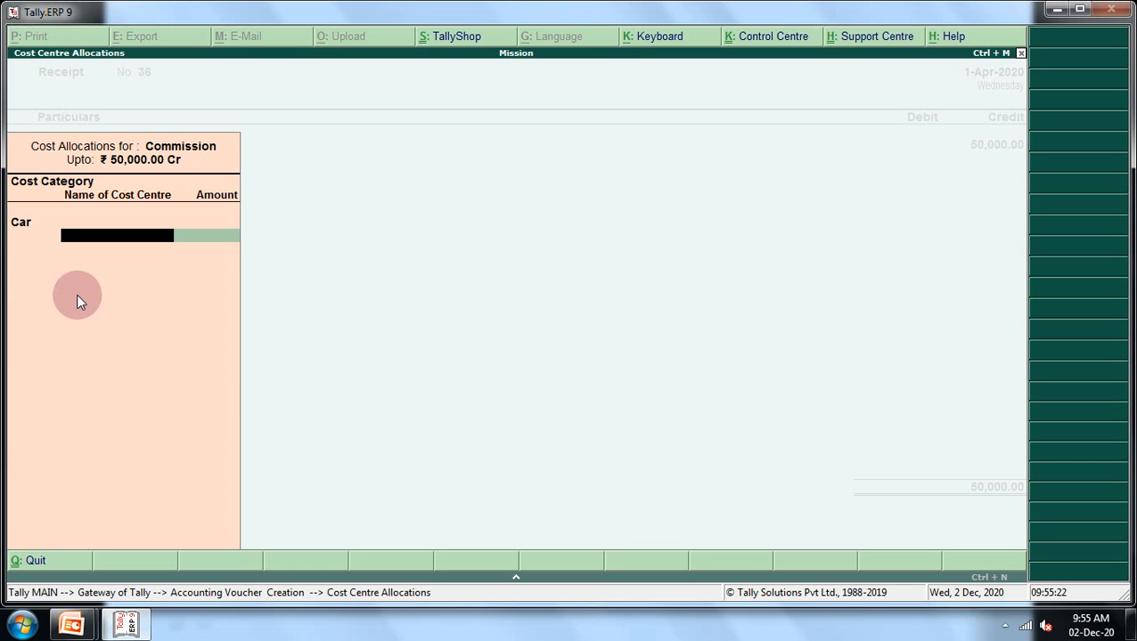
pyautogui.write('V')
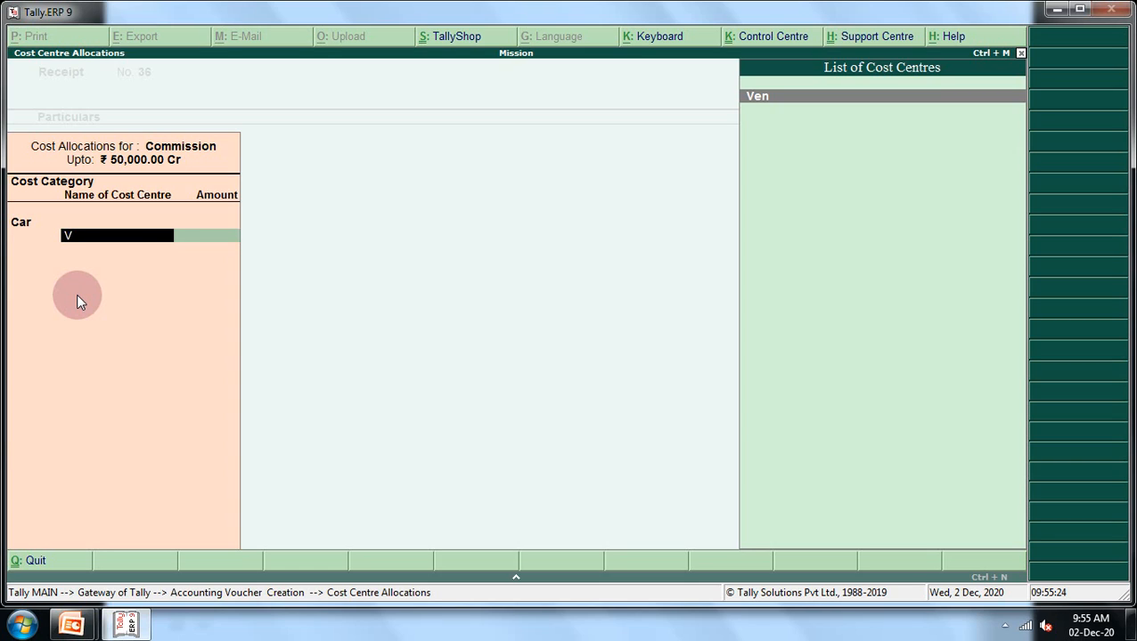
pyautogui.press('Return')
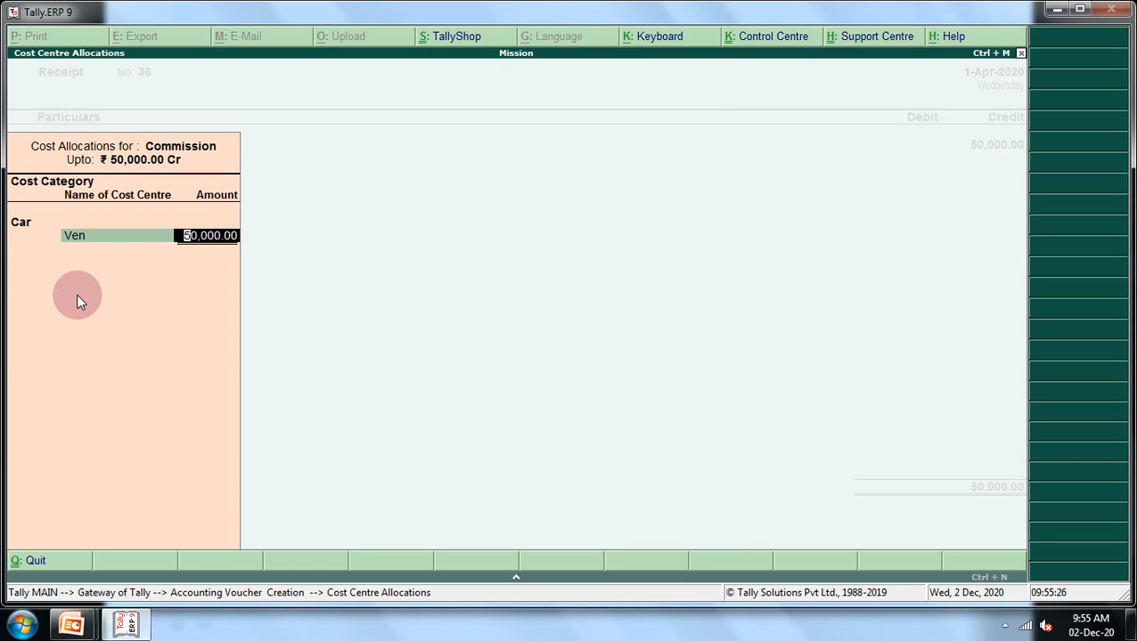
pyautogui.write('250000')
pyautogui.press('BackSpace')
pyautogui.press('Return')
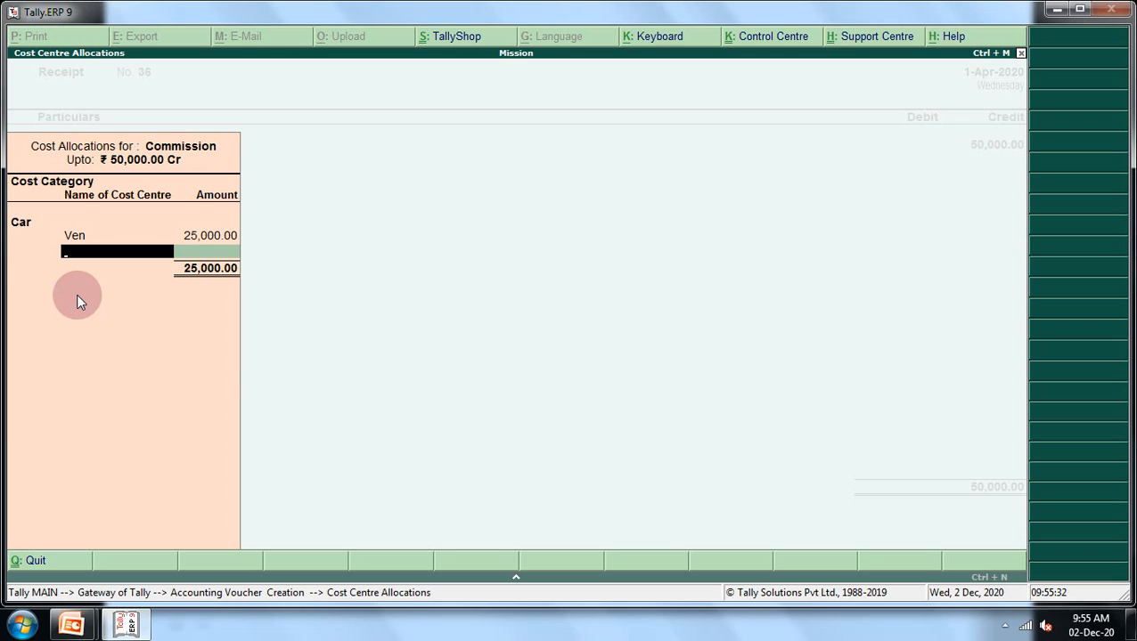
# - Allocate the remaining 25,000 of the commission to Maruti and finish the cost centre allocation
pyautogui.write('M')
pyautogui.press('Return')
pyautogui.press('Return')
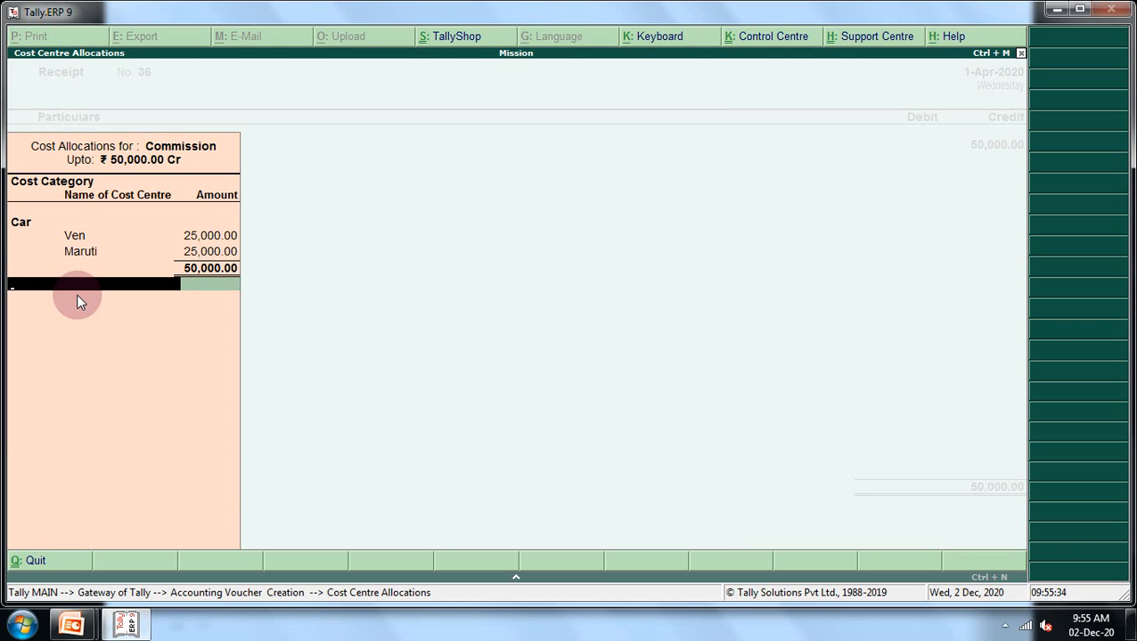
pyautogui.press('Return')
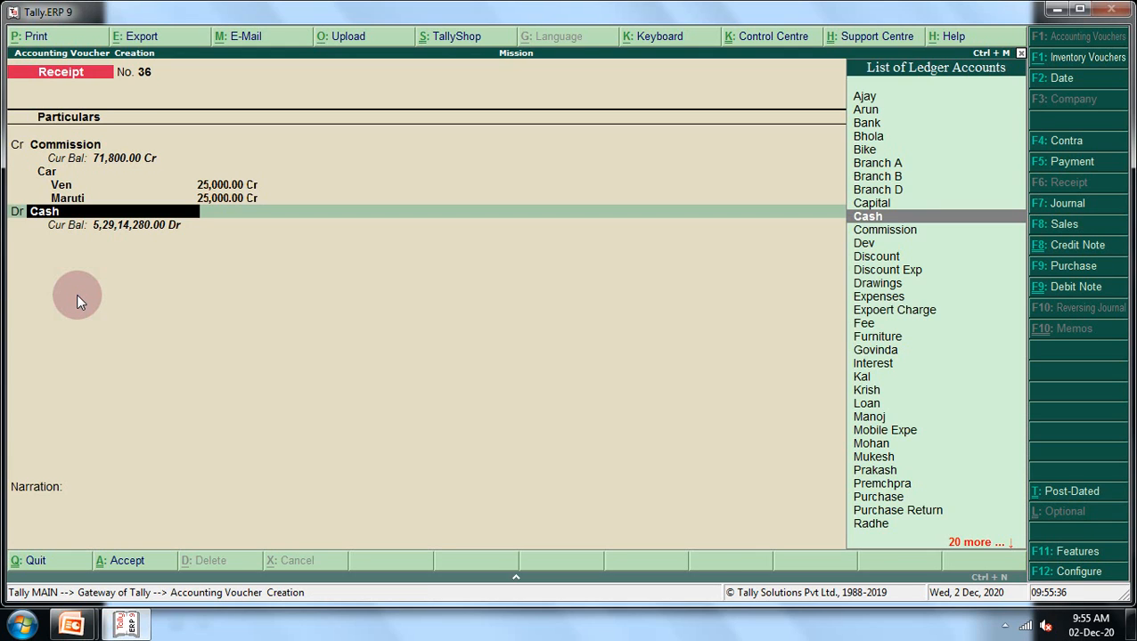
# - Debit Cash with 50,000 in the commission receipt, save it without a narration and return to the Gateway of Tally
pyautogui.press('Return')
pyautogui.press('Return')
pyautogui.press('Return')
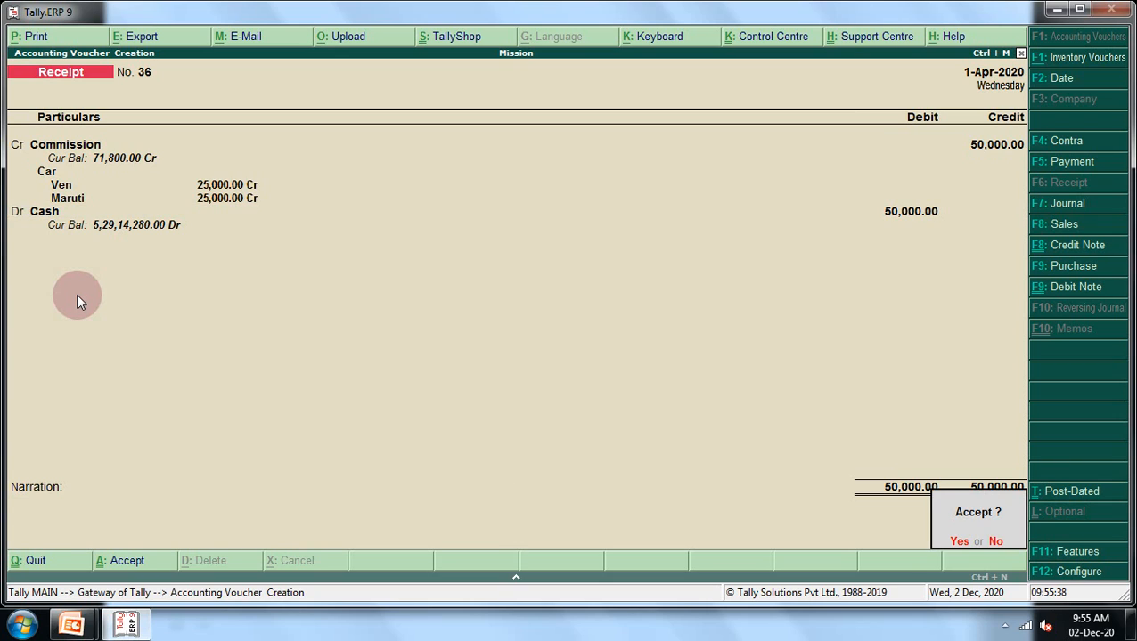
pyautogui.press('Return')
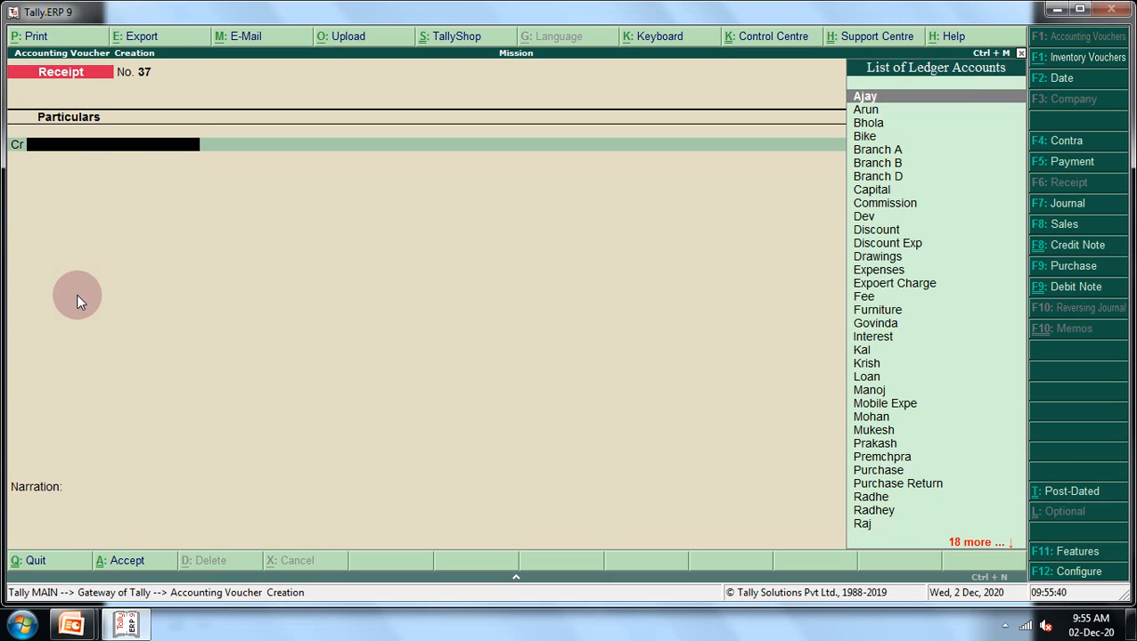
pyautogui.press('Return')
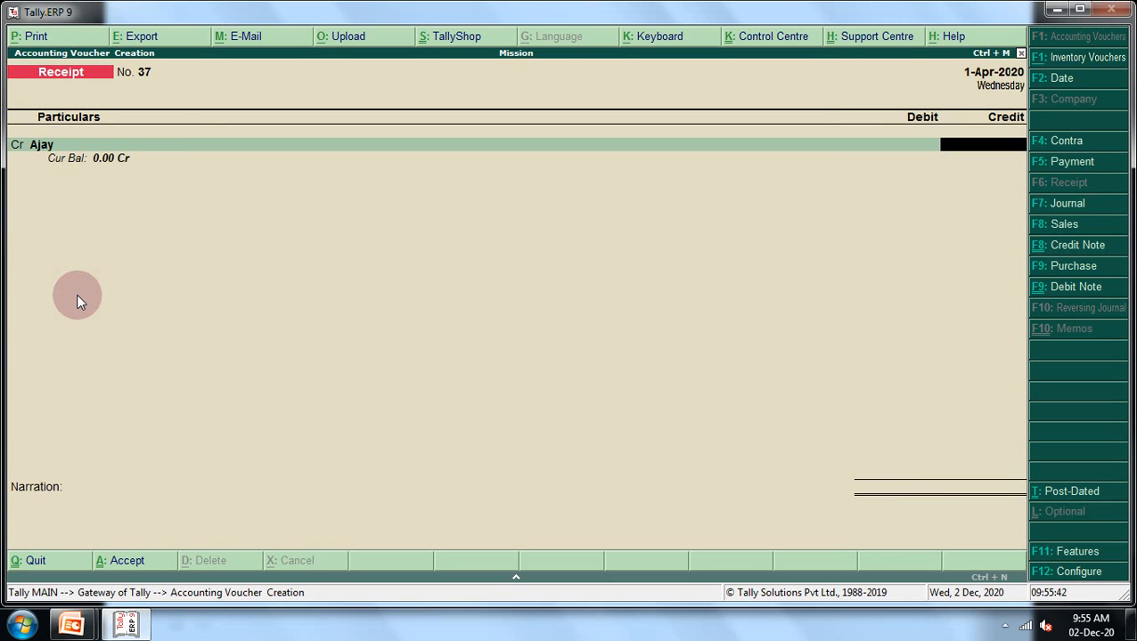
pyautogui.press('Escape')
pyautogui.press('Return')
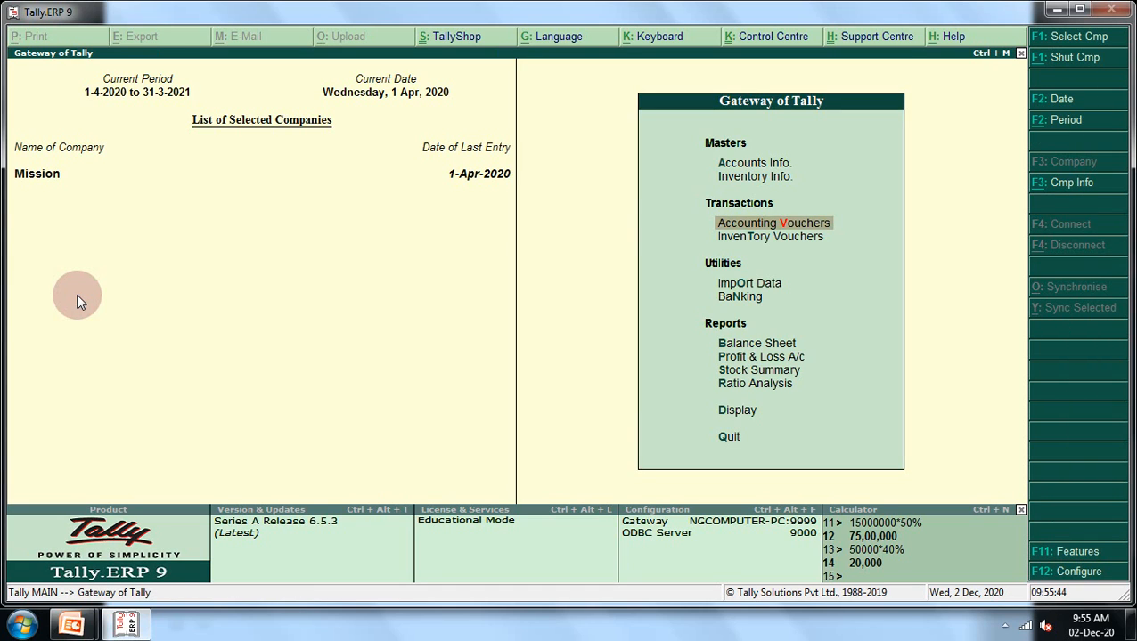
# - Open the Balance Sheet of Mission and examine its liabilities and assets
pyautogui.press('Down')
pyautogui.press('Down')
pyautogui.press('Down')
pyautogui.press('Down')
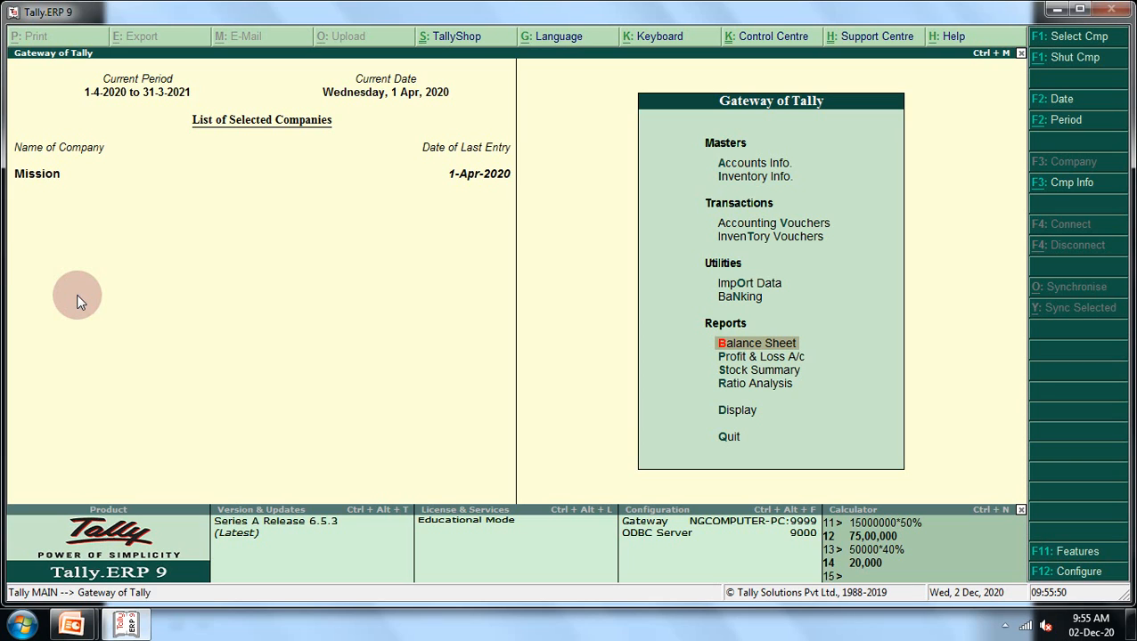
pyautogui.press('Return')
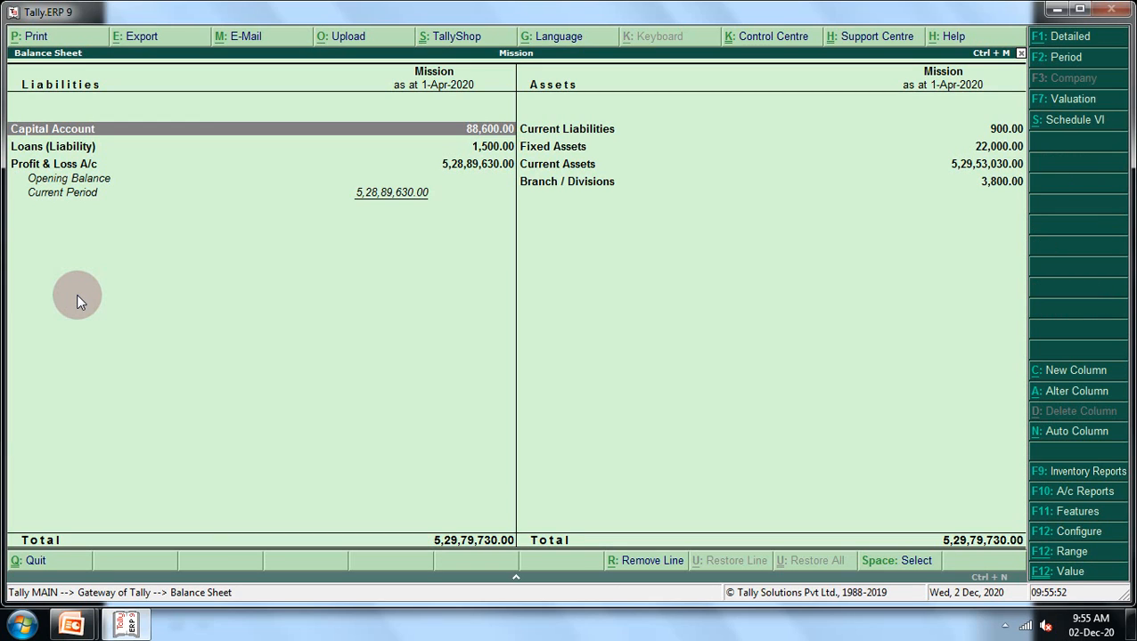
pyautogui.press('Right')
pyautogui.press('Left')
pyautogui.press('Down')
pyautogui.press('Up')
# - Drill down from Loans (Liability) to the Loan ledger's April receipt voucher, then return to the Balance Sheet
pyautogui.press('Down')
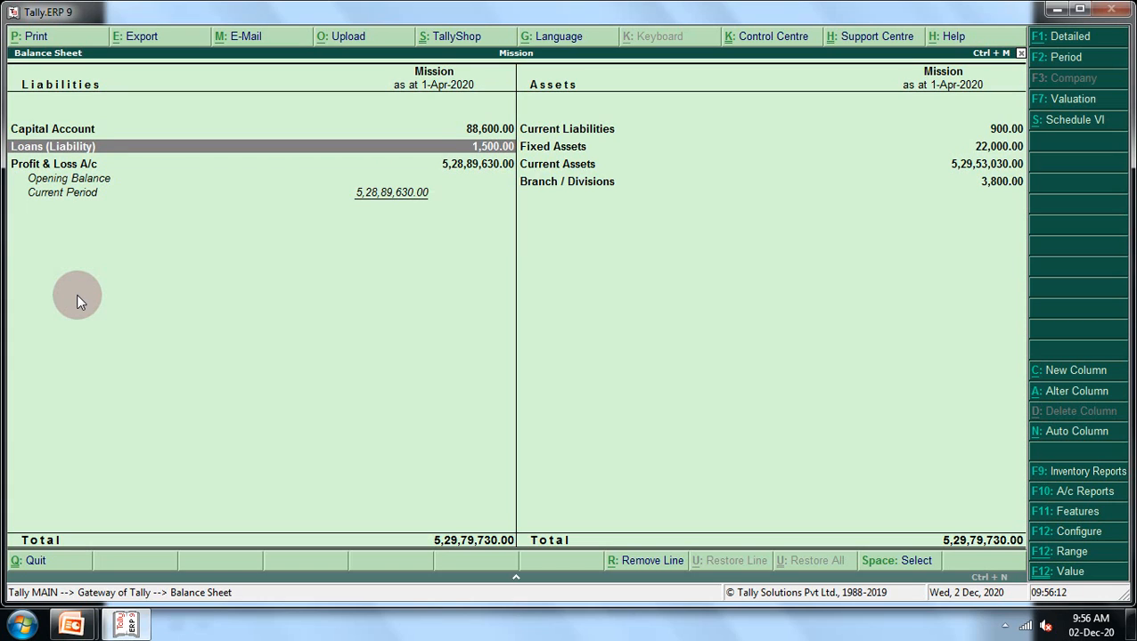
pyautogui.press('Return')
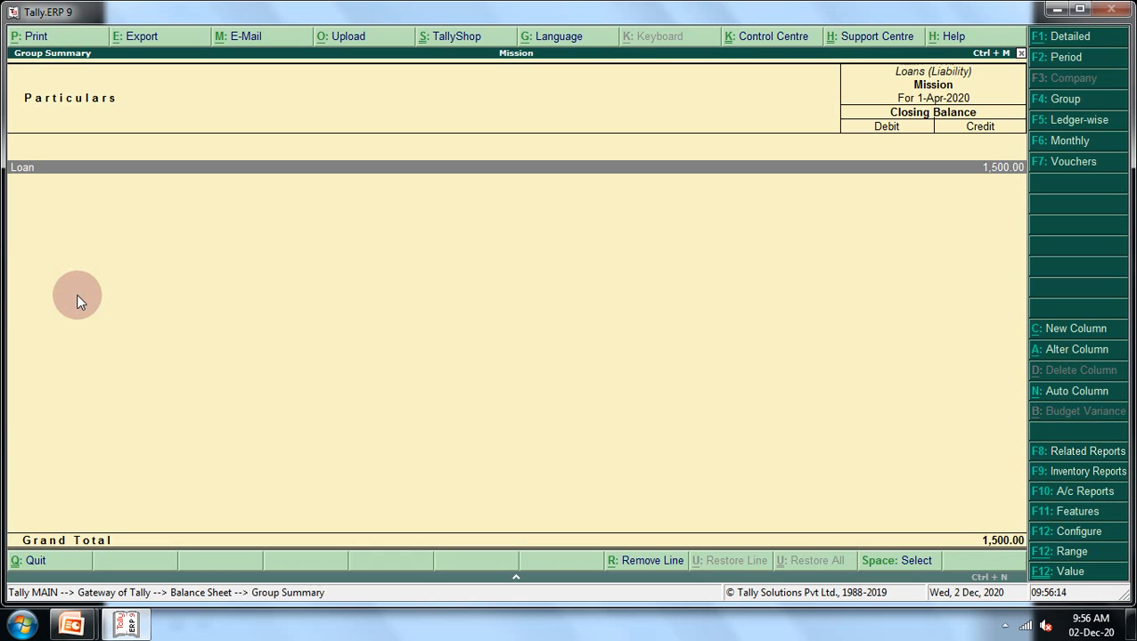
pyautogui.press('Return')
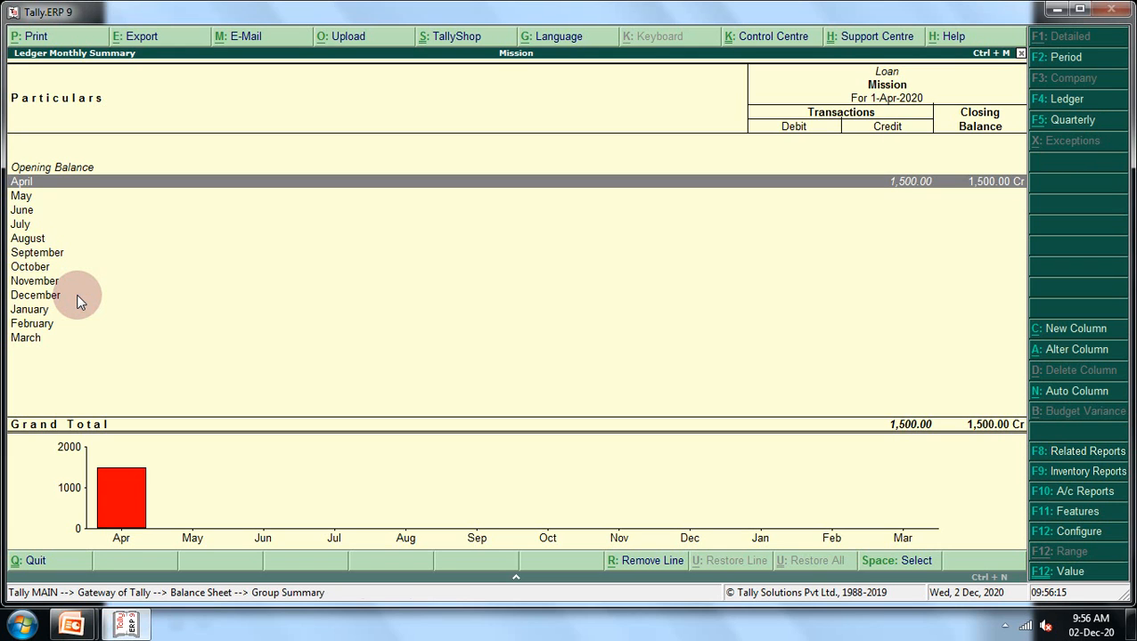
pyautogui.press('Return')
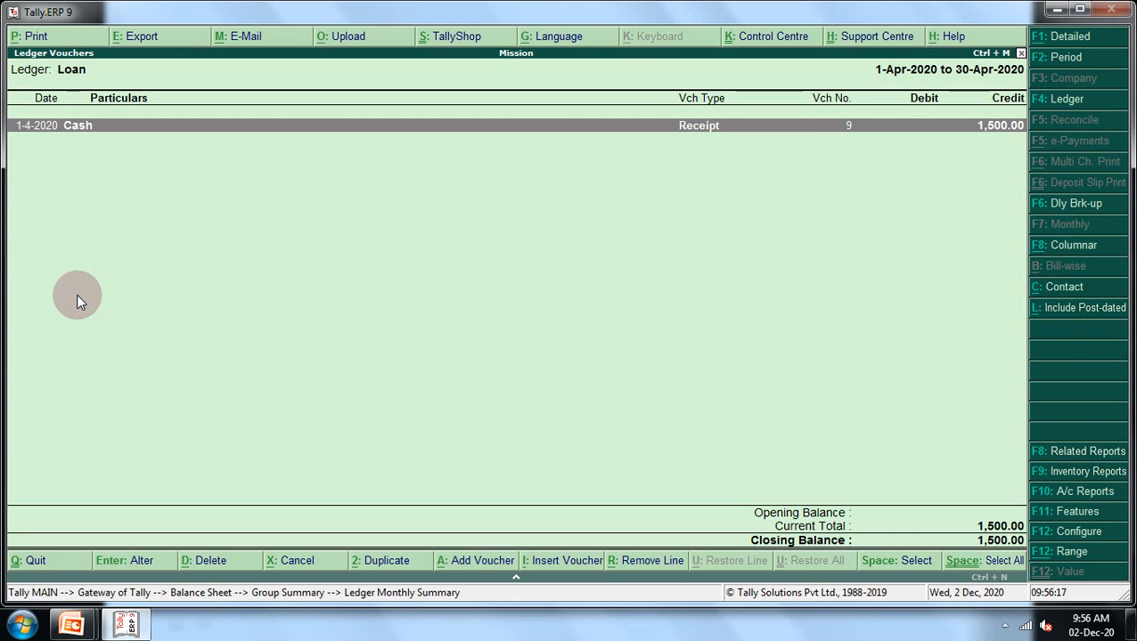
pyautogui.press('Return')
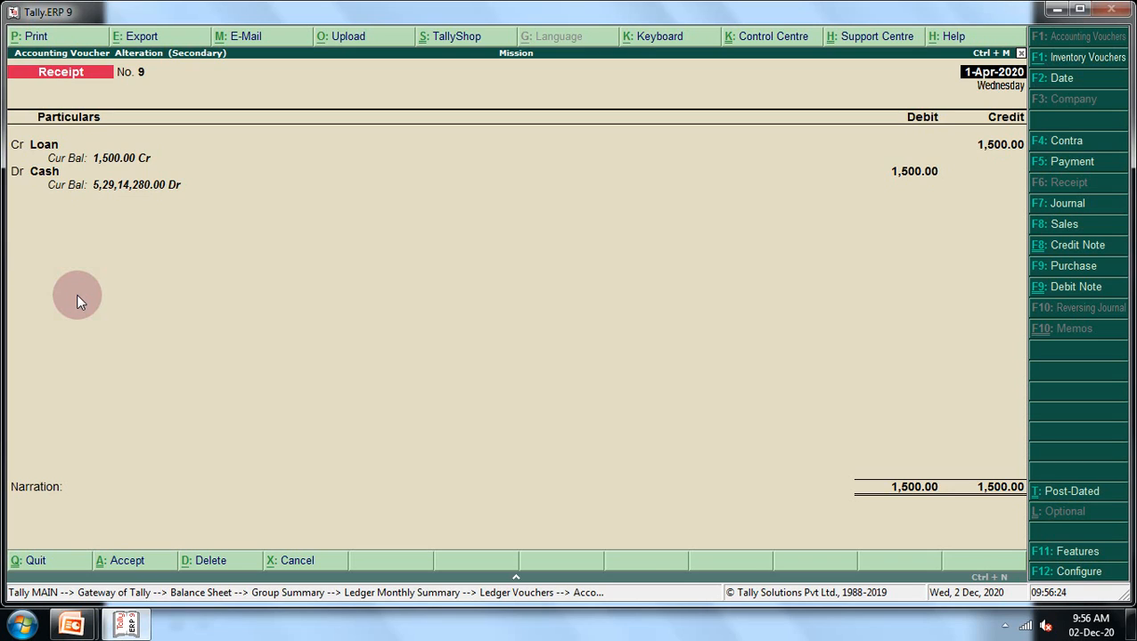
pyautogui.press('Escape')
pyautogui.press('y')
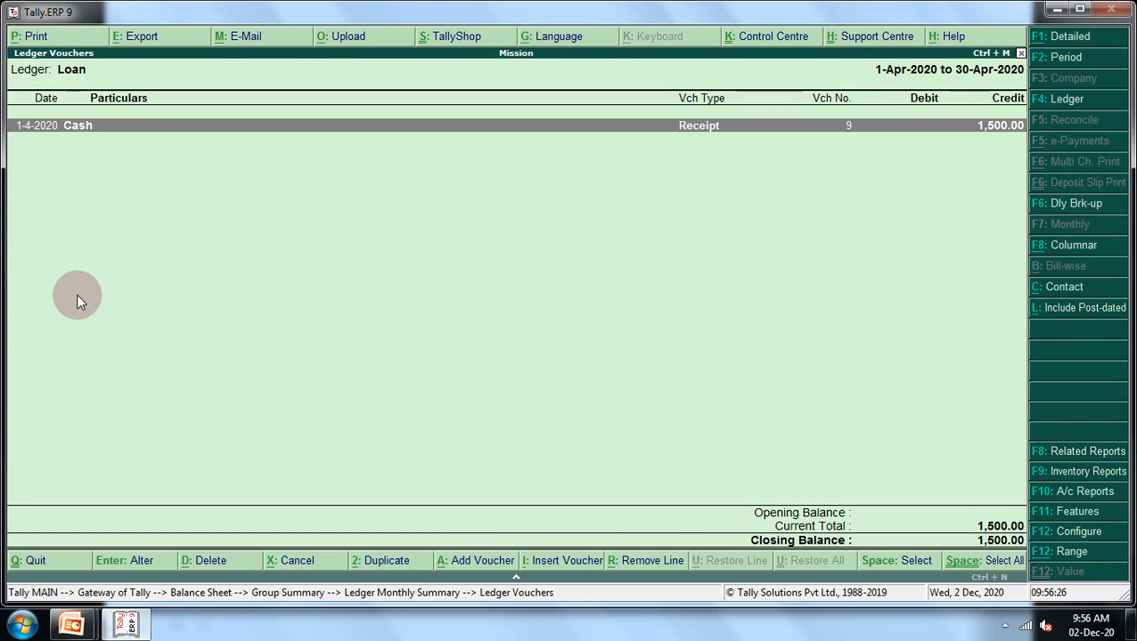
pyautogui.press('Escape')
pyautogui.press('Escape')
pyautogui.press('Escape')
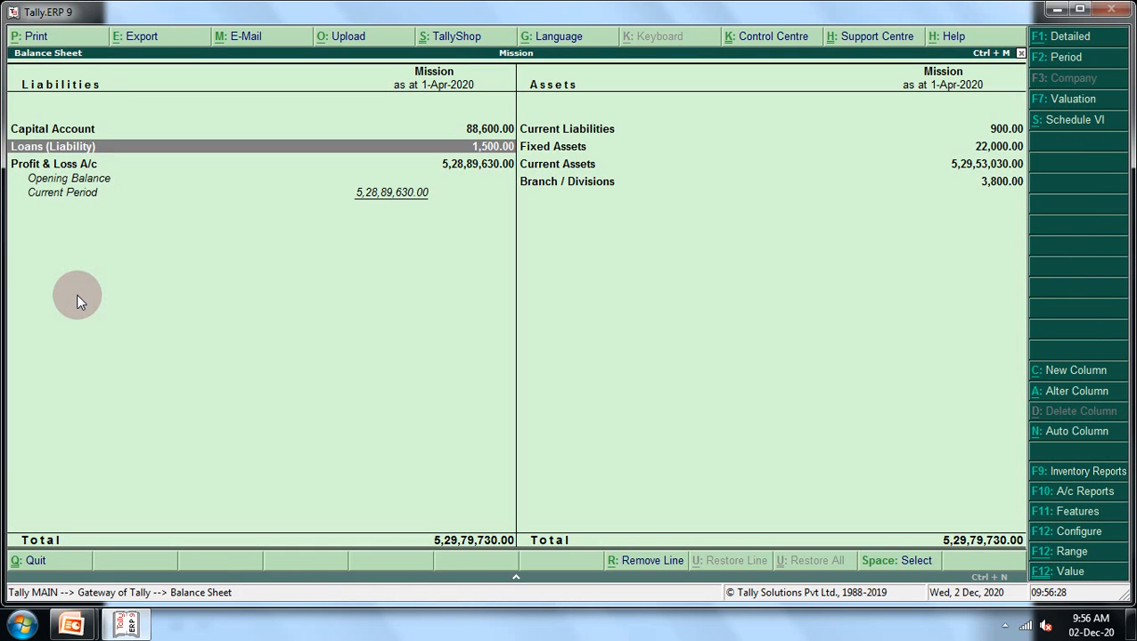
# - Drill down from Fixed Assets to the Bike ledger's April journal voucher, then close it and the Balance Sheet
pyautogui.press('Right')
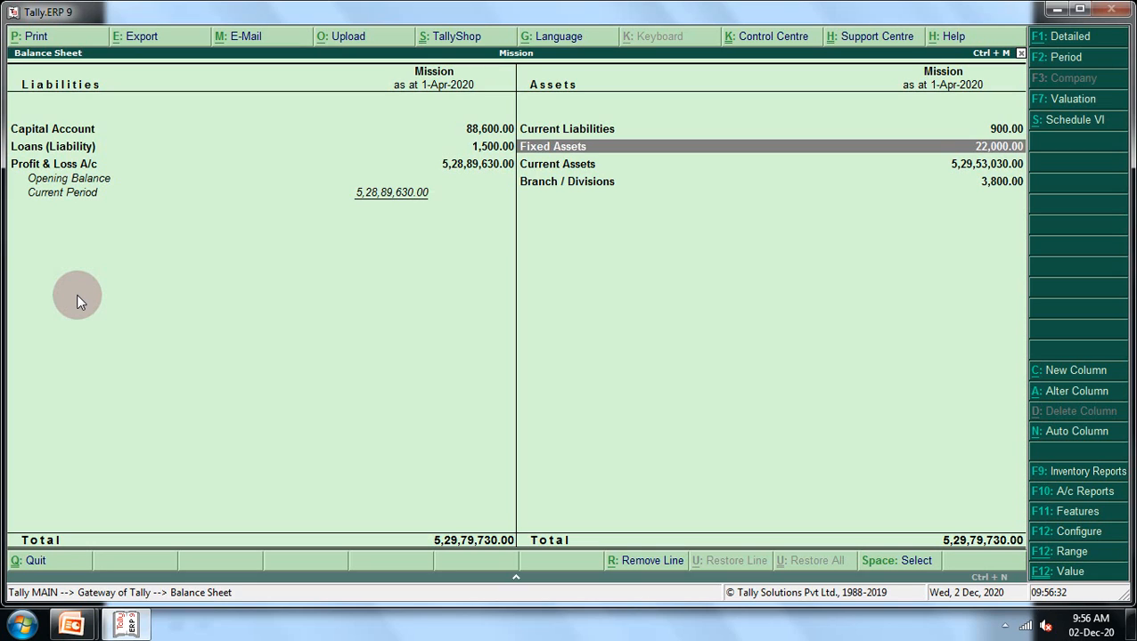
pyautogui.press('Return')
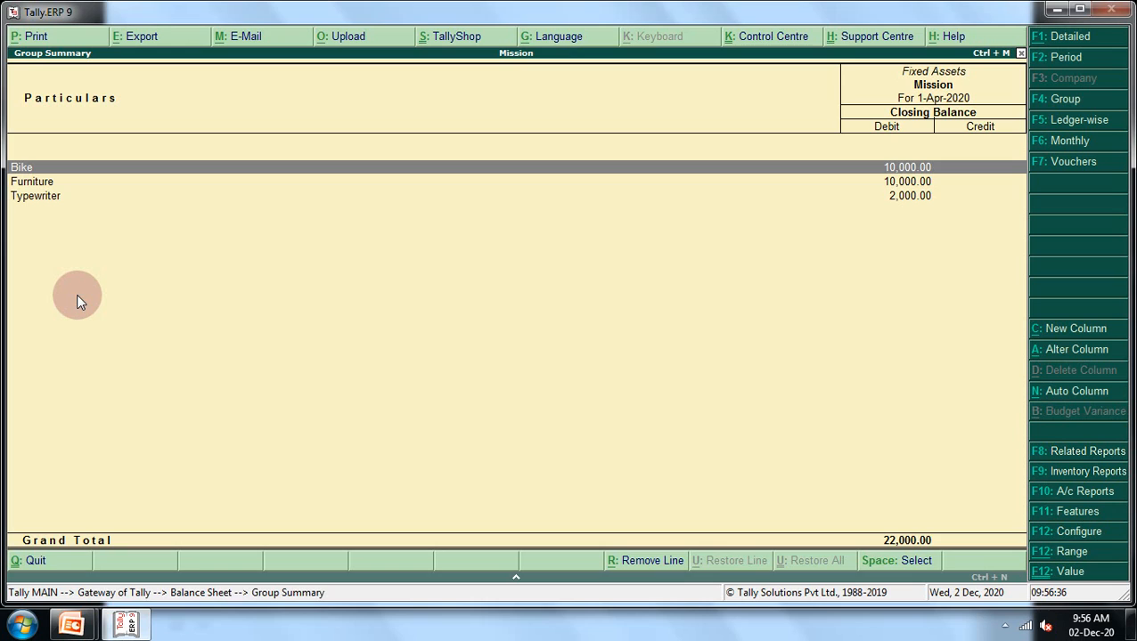
pyautogui.press('Down')
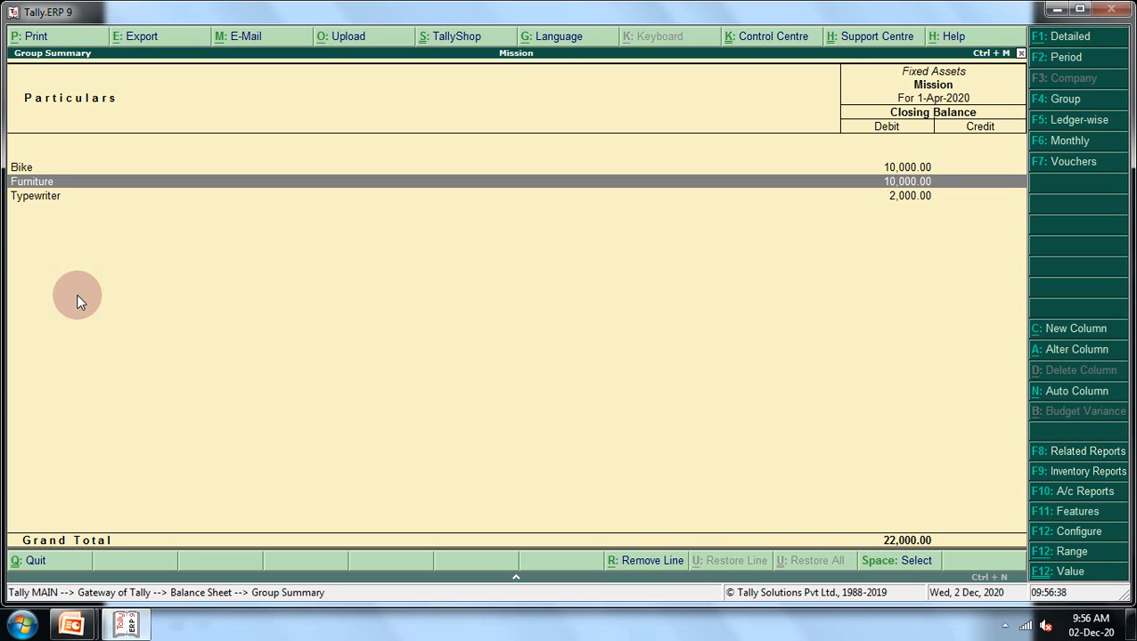
pyautogui.press('Down')
pyautogui.press('Up')
pyautogui.press('Up')
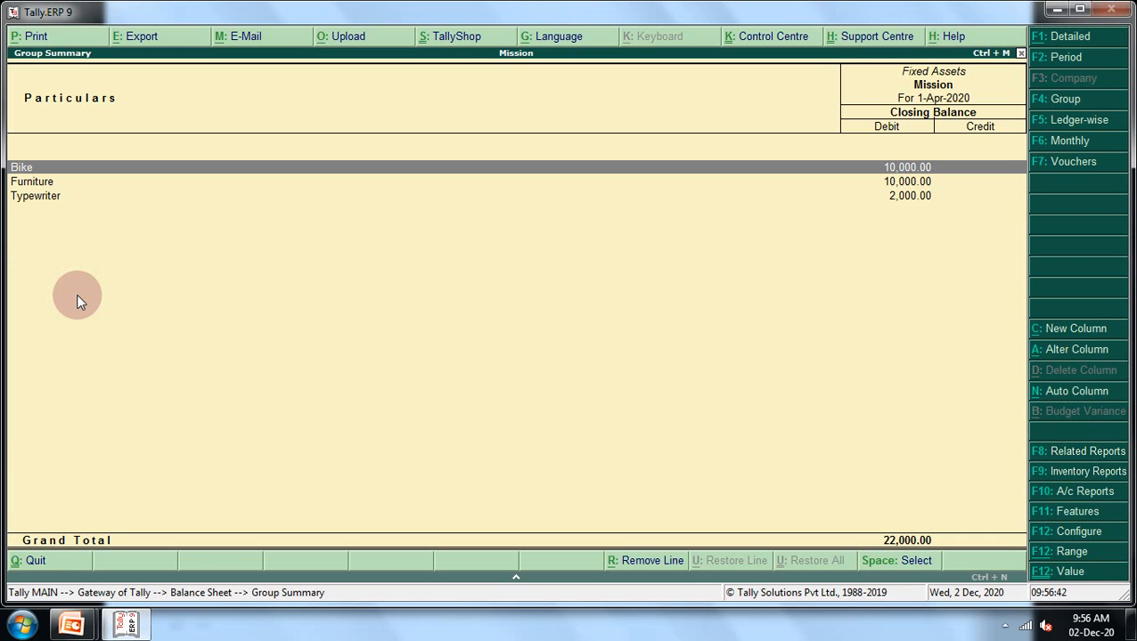
pyautogui.press('Return')
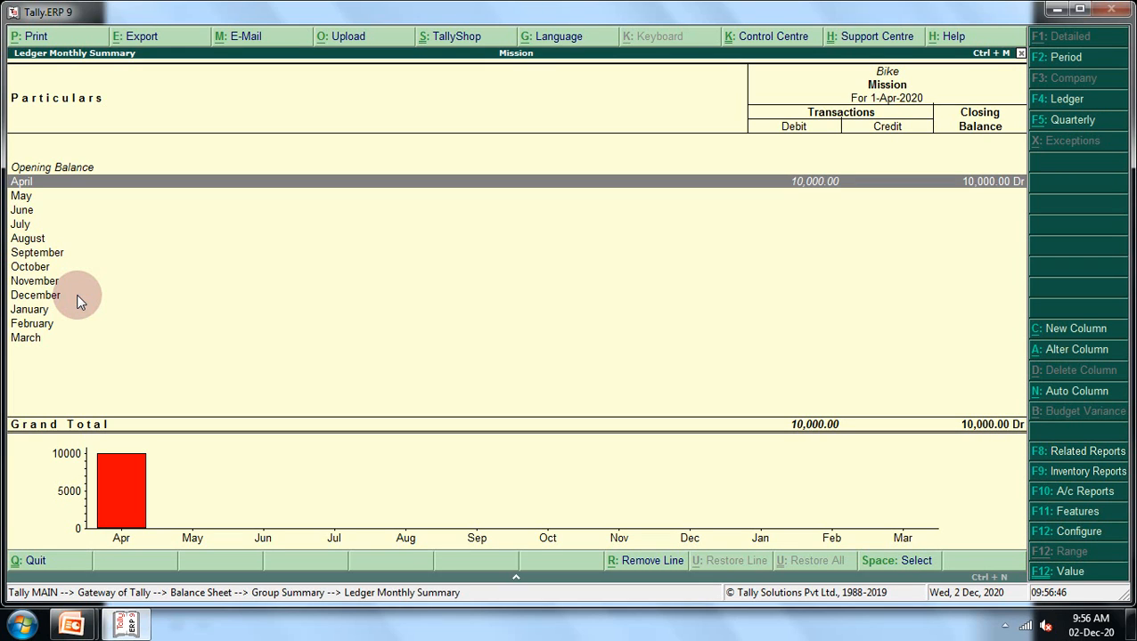
pyautogui.press('Return')
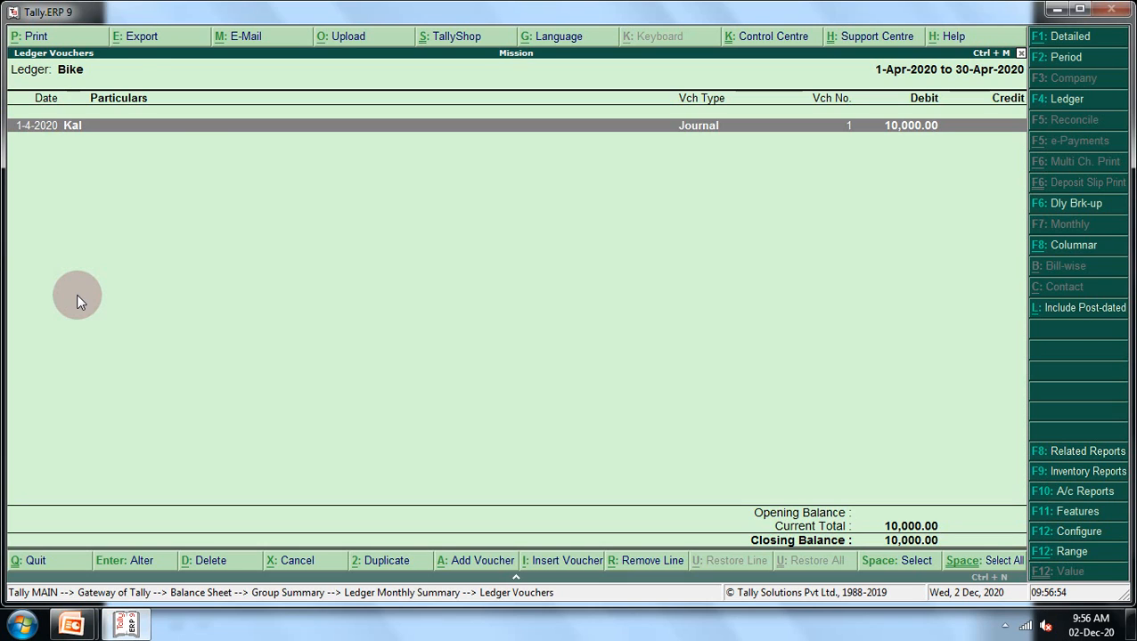
pyautogui.press('Return')
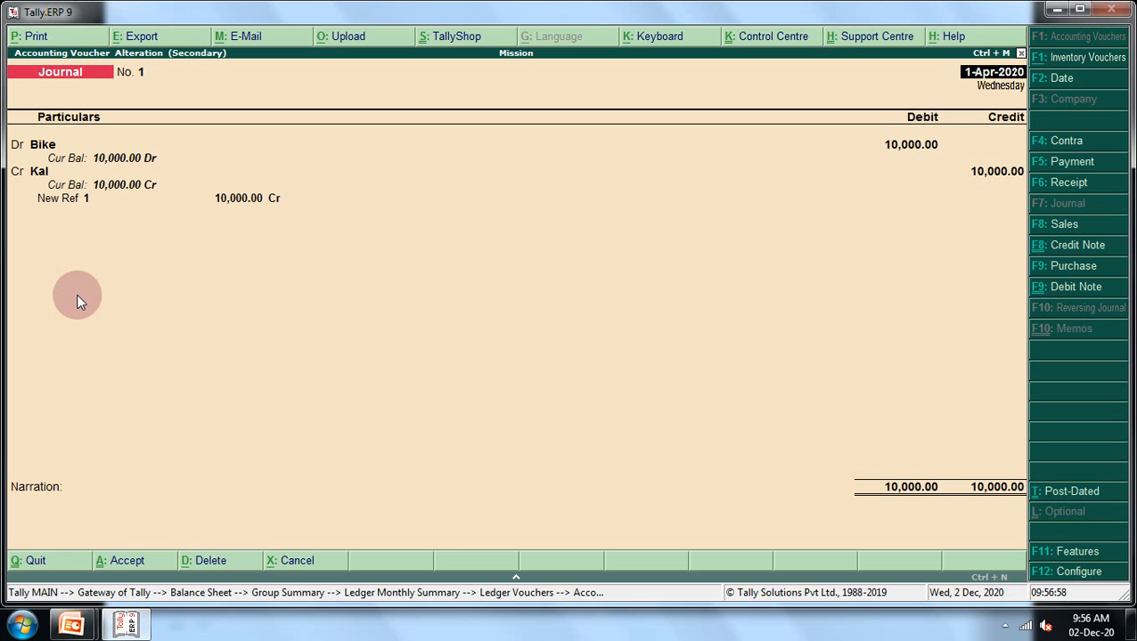
pyautogui.press('Escape')
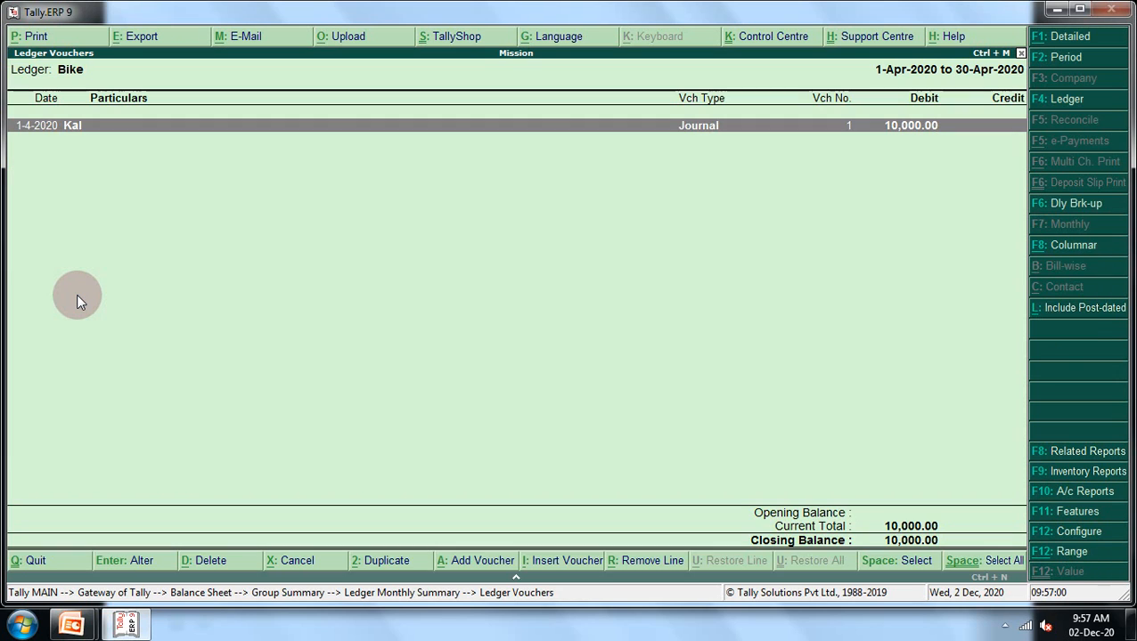
pyautogui.press('Escape')
pyautogui.press('Escape')
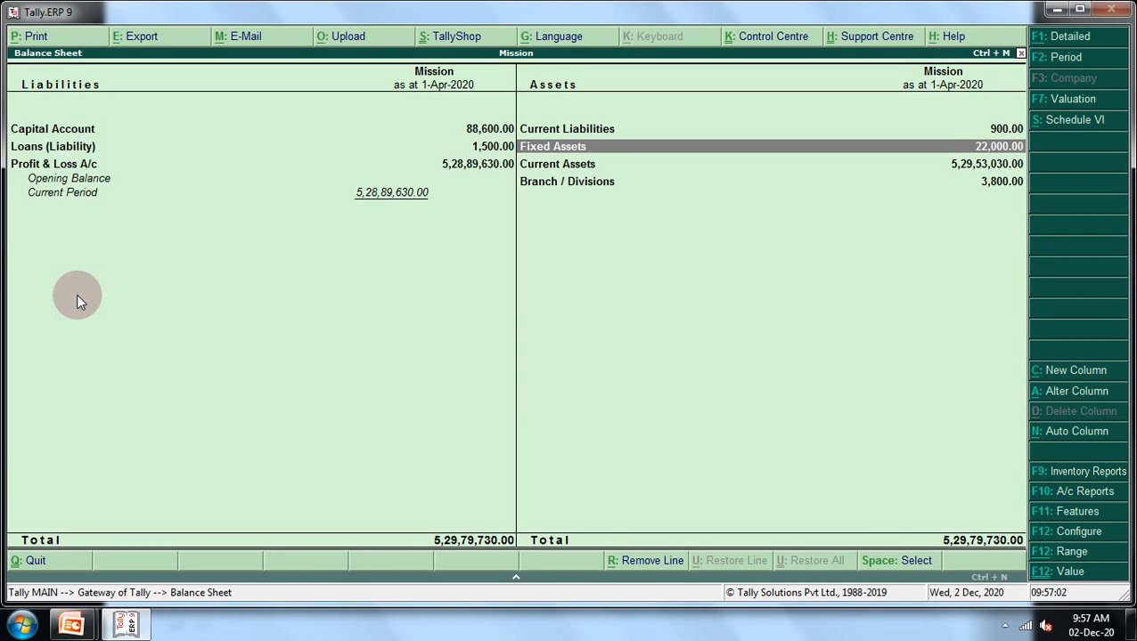
pyautogui.press('Escape')
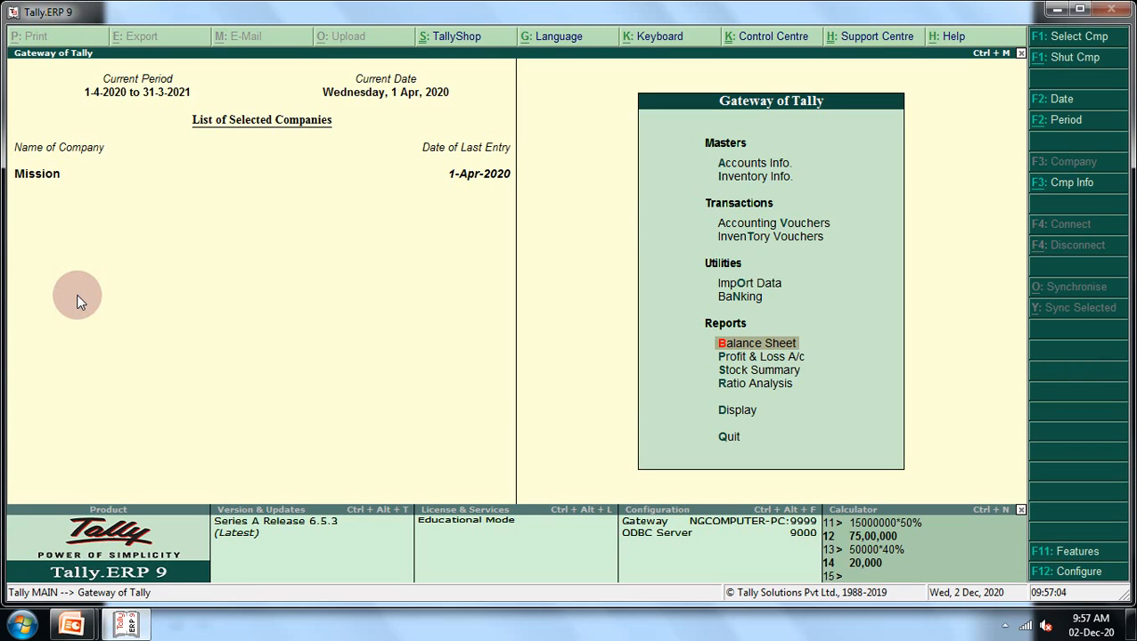
# - Open the Profit & Loss account and compare Purchase Accounts and Direct Expenses with Sales Accounts and the gross profit
pyautogui.press('Down')
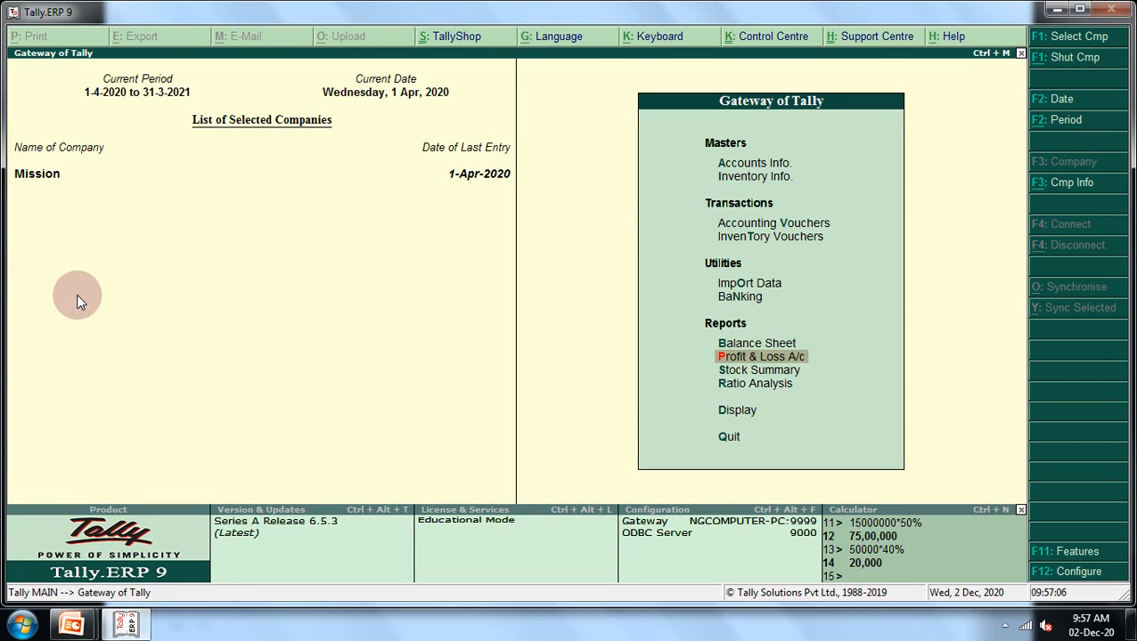
pyautogui.press('Return')
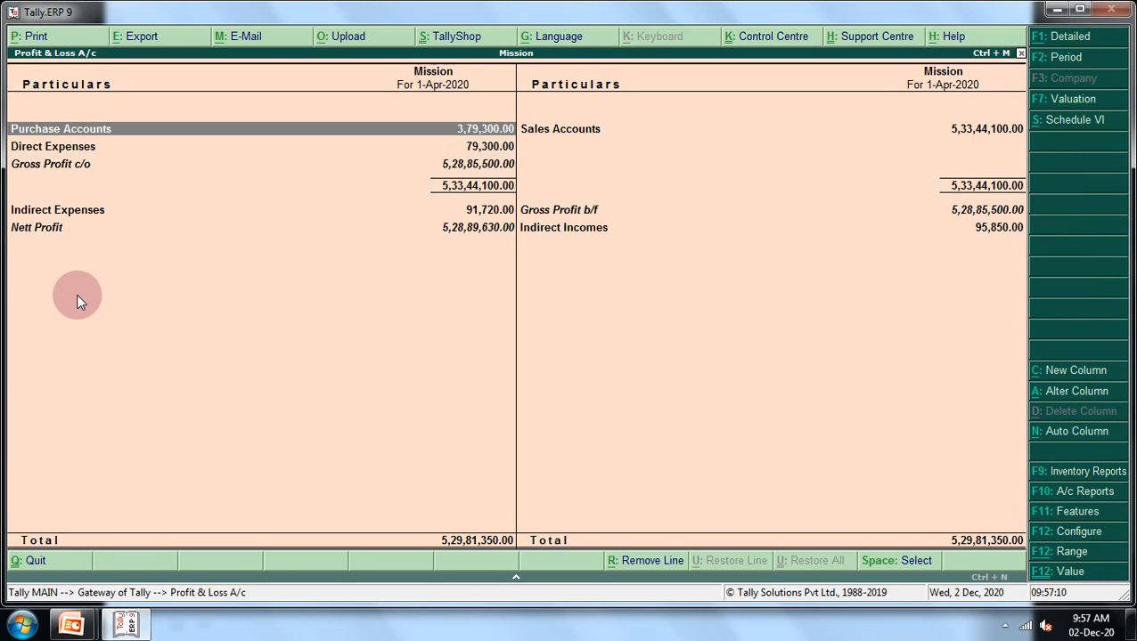
pyautogui.press('Down')
pyautogui.press('Up')
pyautogui.press('Down')
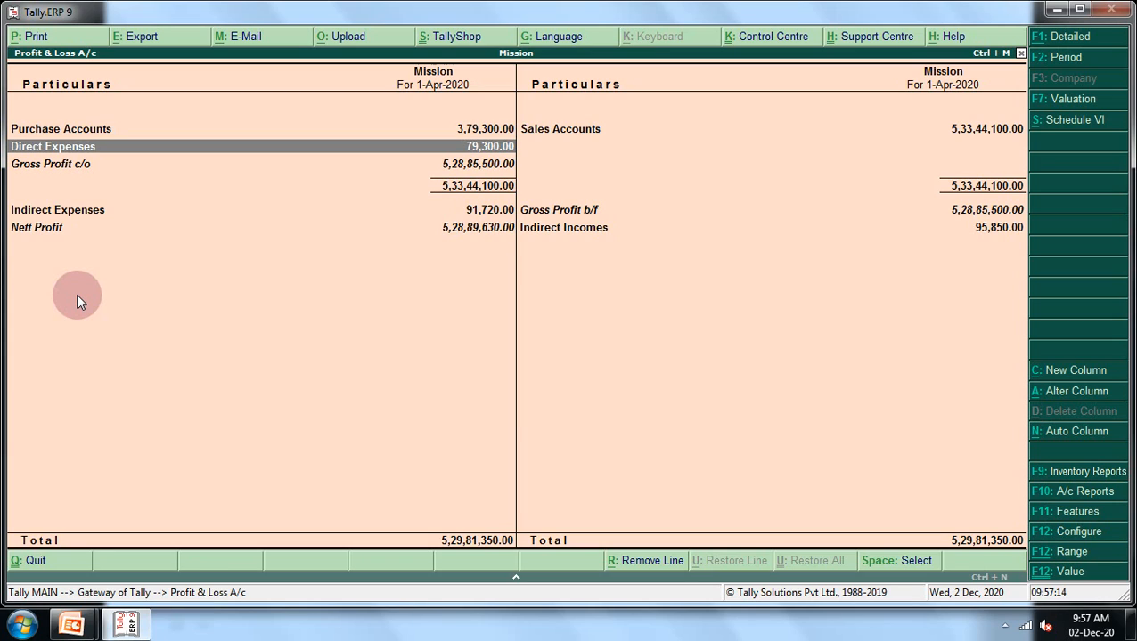
pyautogui.press('Up')
pyautogui.press('Right')
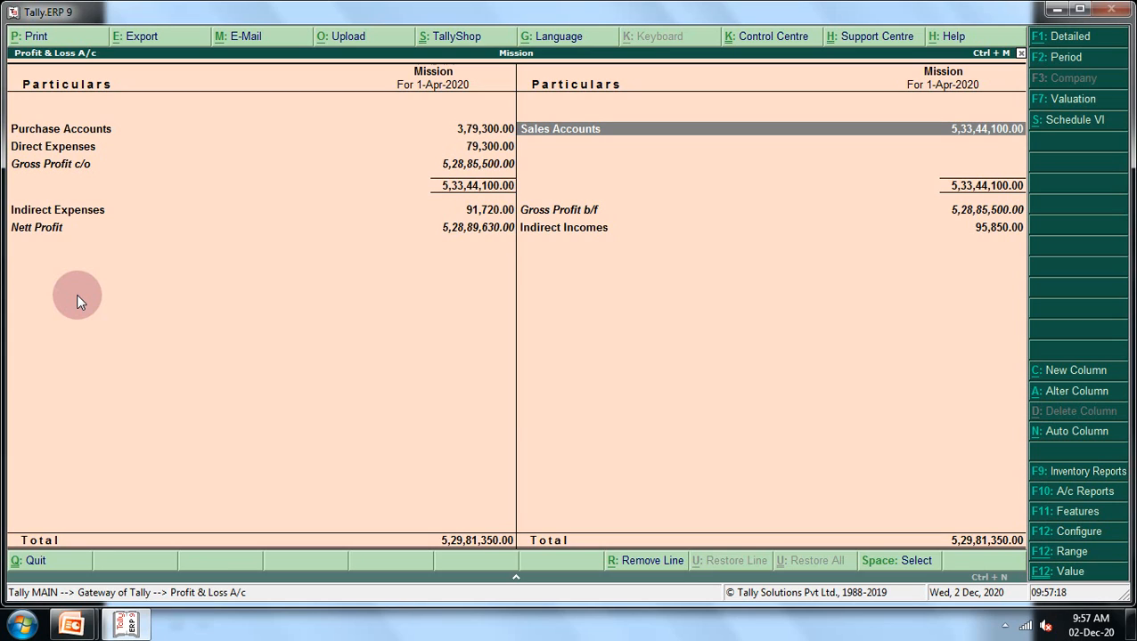
pyautogui.press('Left')
pyautogui.press('Right')
pyautogui.press('Left')
pyautogui.press('Down')
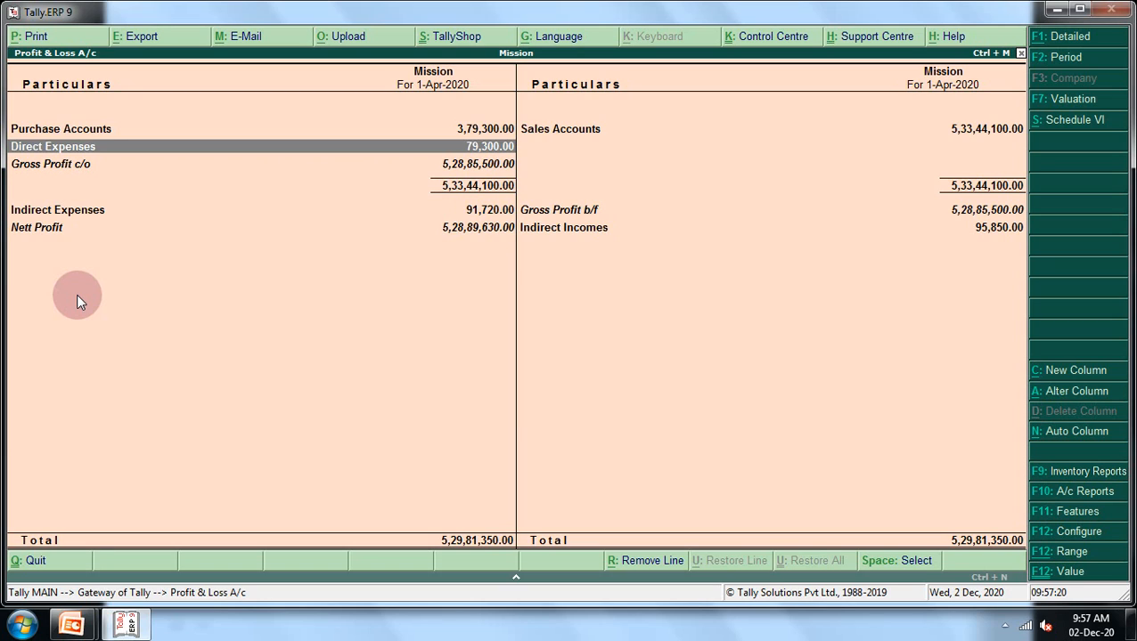
pyautogui.press('Down')
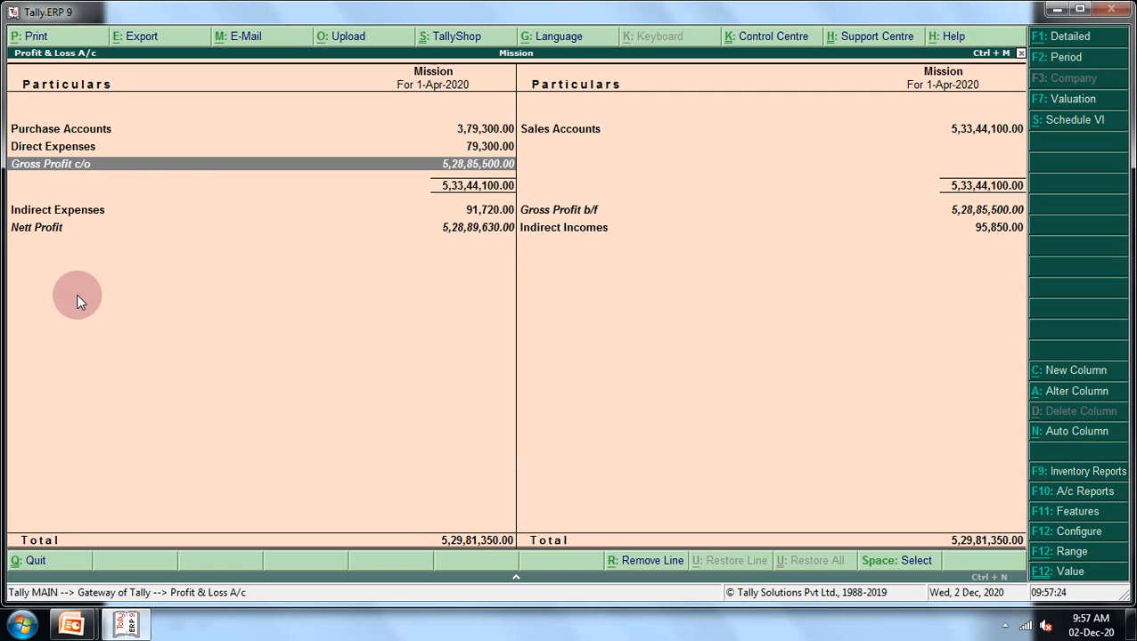
pyautogui.press('Up')
pyautogui.press('Up')
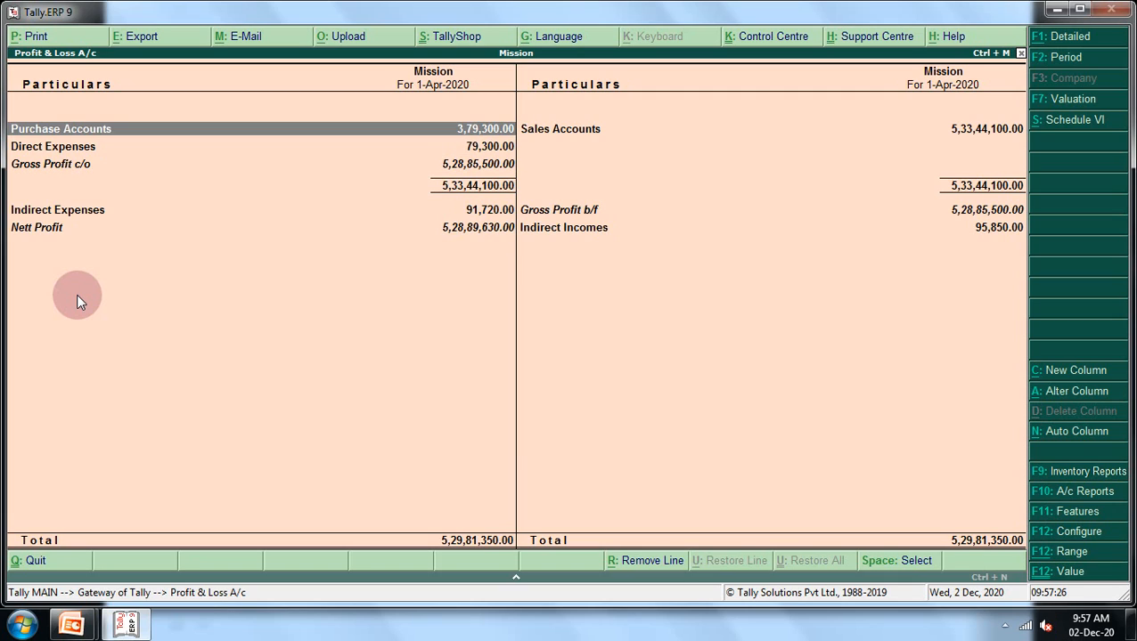
pyautogui.press('Down')
pyautogui.press('Up')
pyautogui.press('Down')
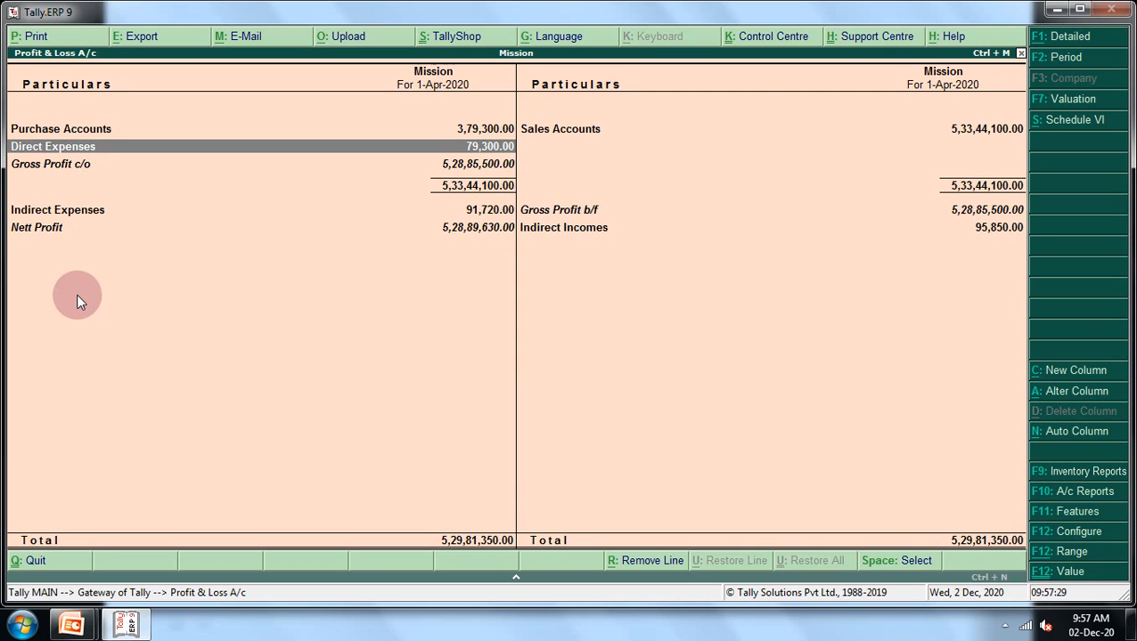
pyautogui.press('Up')
pyautogui.press('Down')
pyautogui.press('Up')
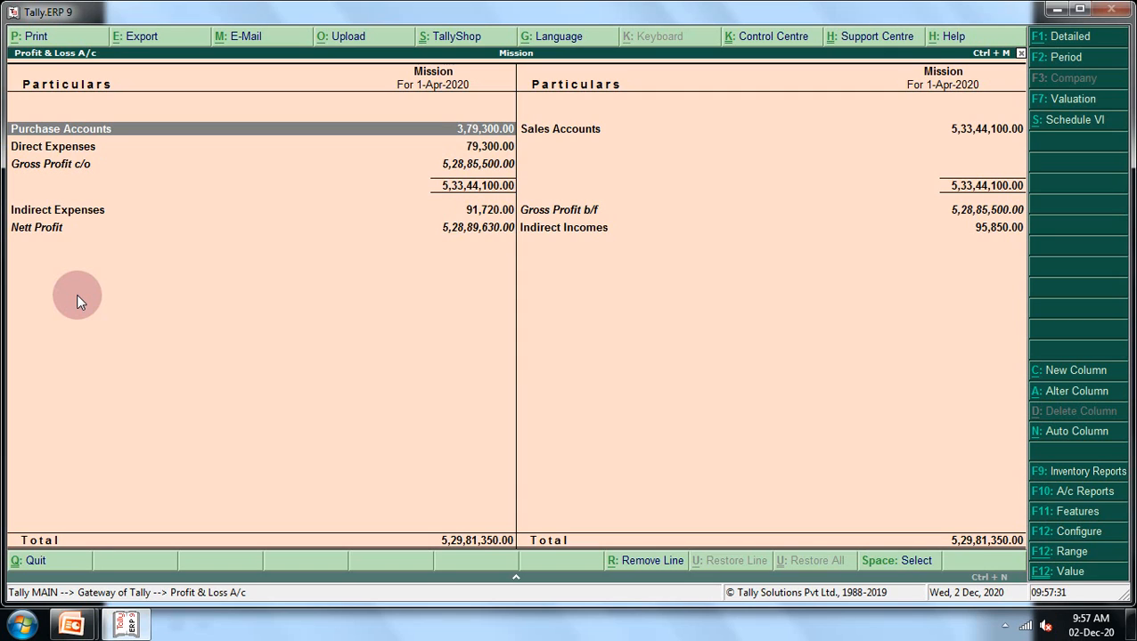
pyautogui.press('Down')
pyautogui.press('Up')
pyautogui.press('Right')
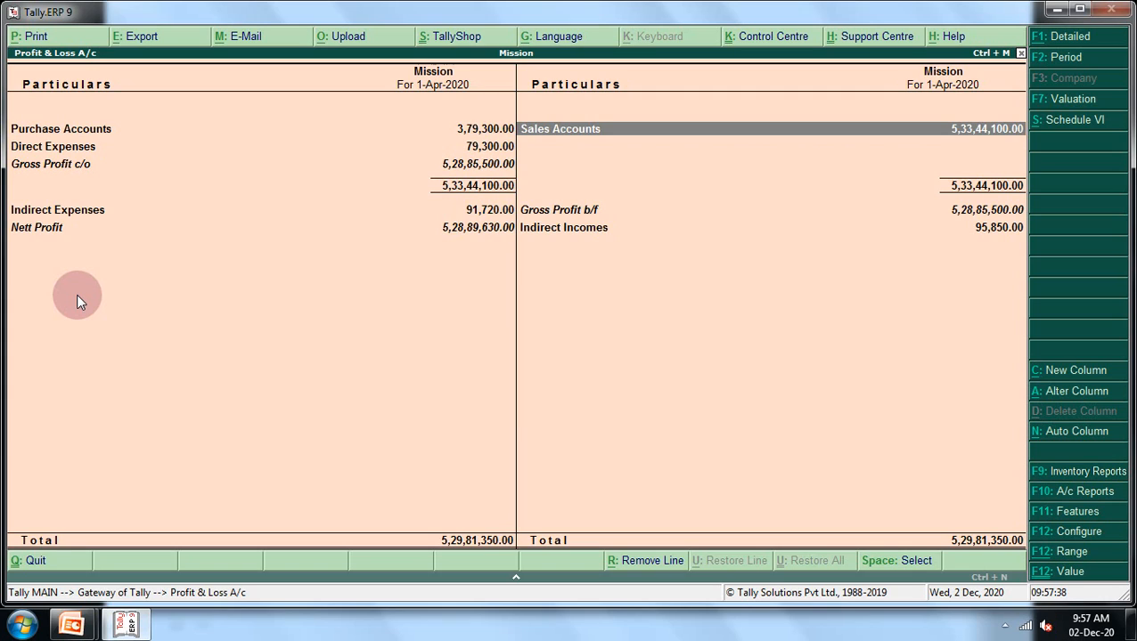
pyautogui.press('Left')
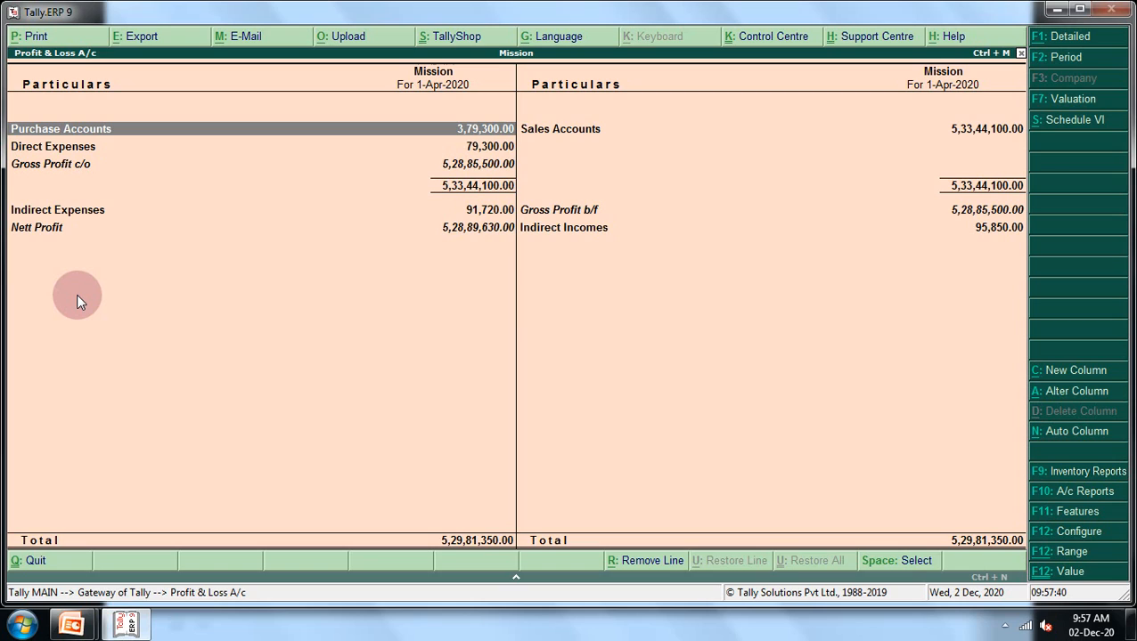
pyautogui.press('Down')
pyautogui.press('Down')
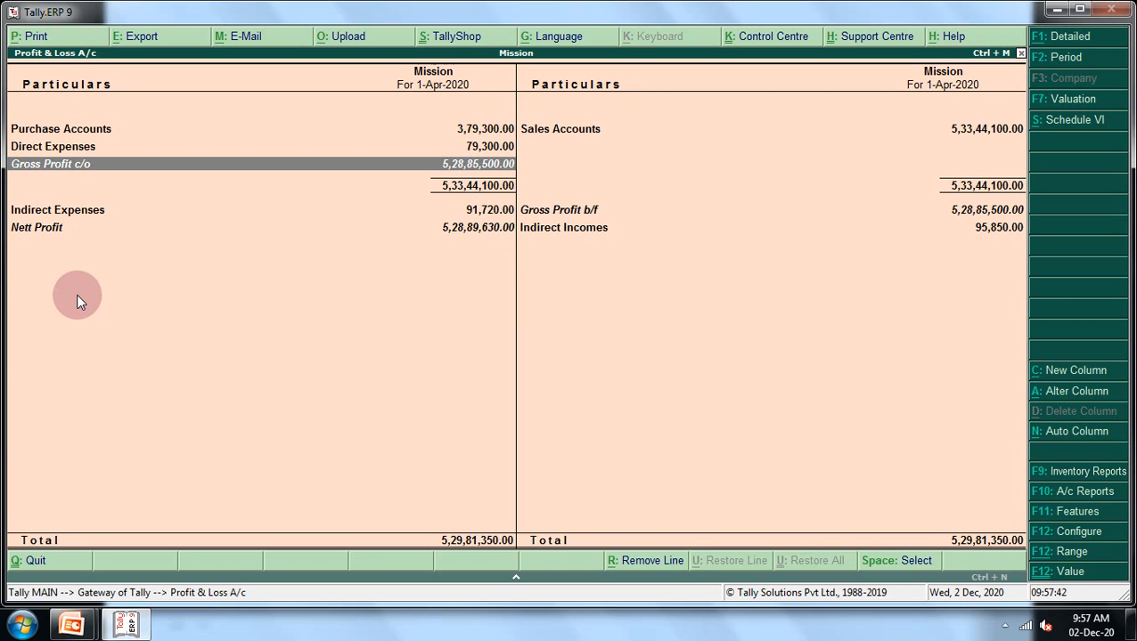
# - Compare Indirect Expenses and Nett Profit with Indirect Incomes in the Profit & Loss account
pyautogui.press('Down')
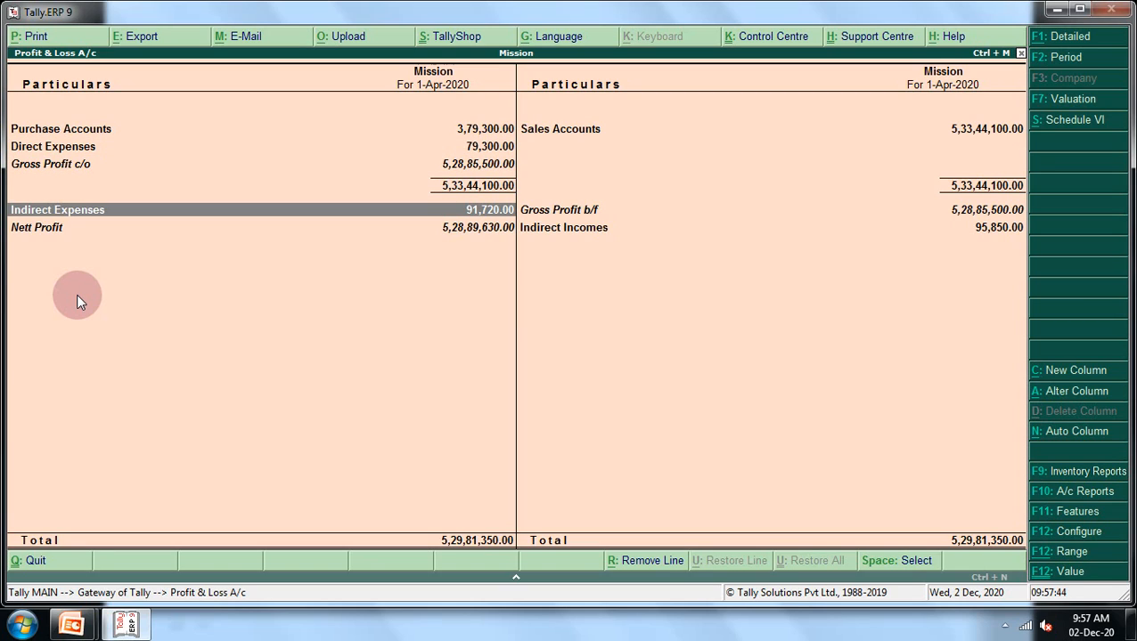
pyautogui.press('Down')
pyautogui.press('Up')
pyautogui.press('Down')
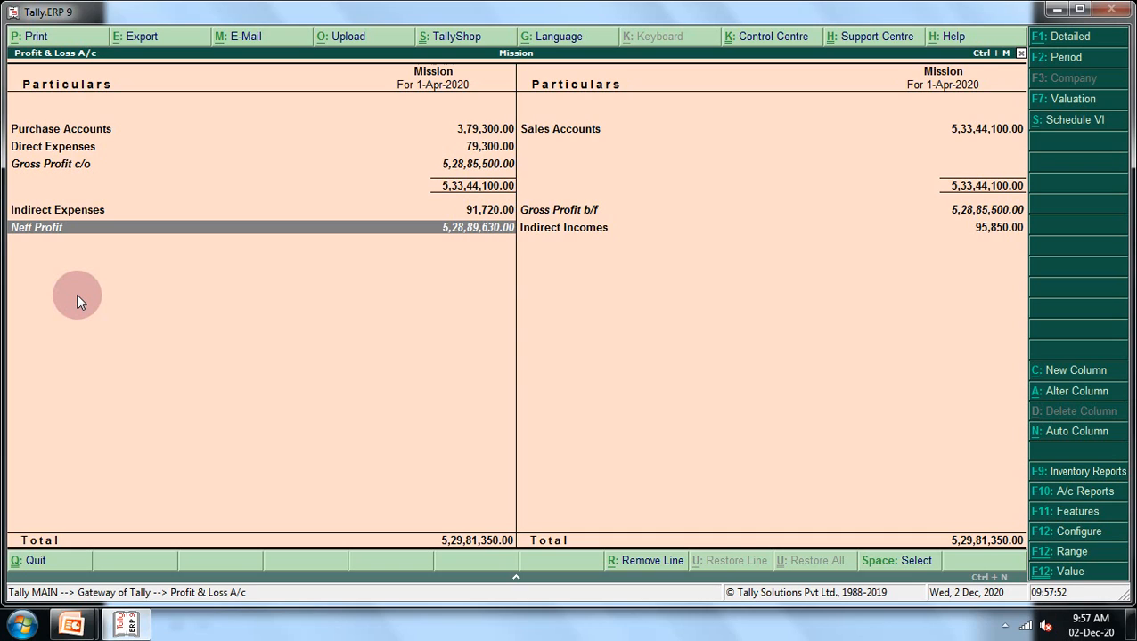
pyautogui.press('Right')
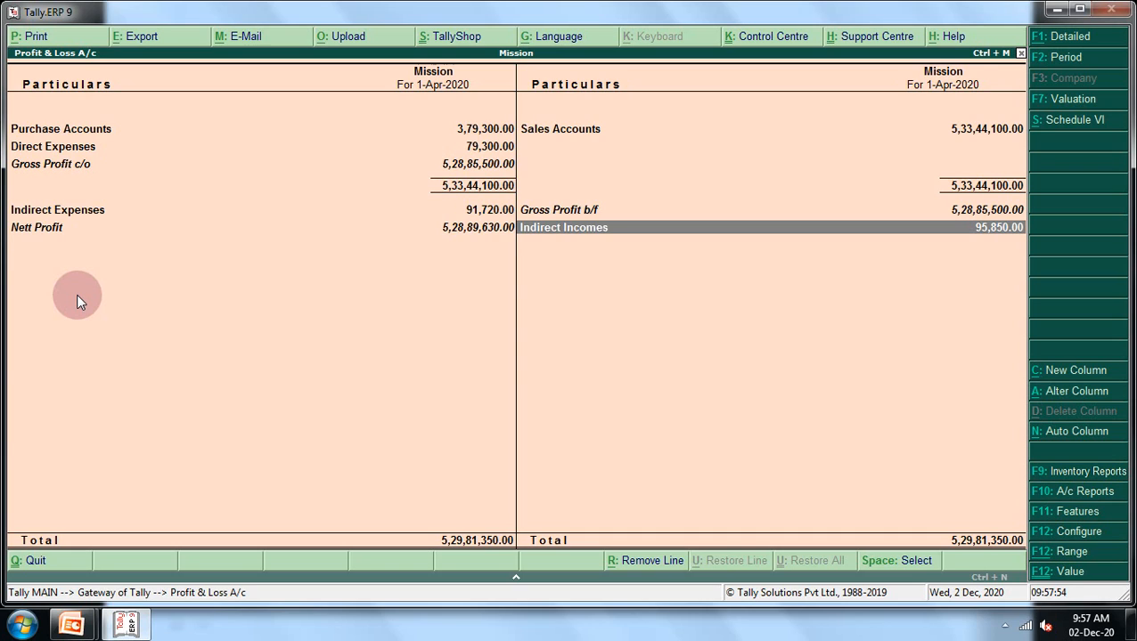
pyautogui.press('Left')
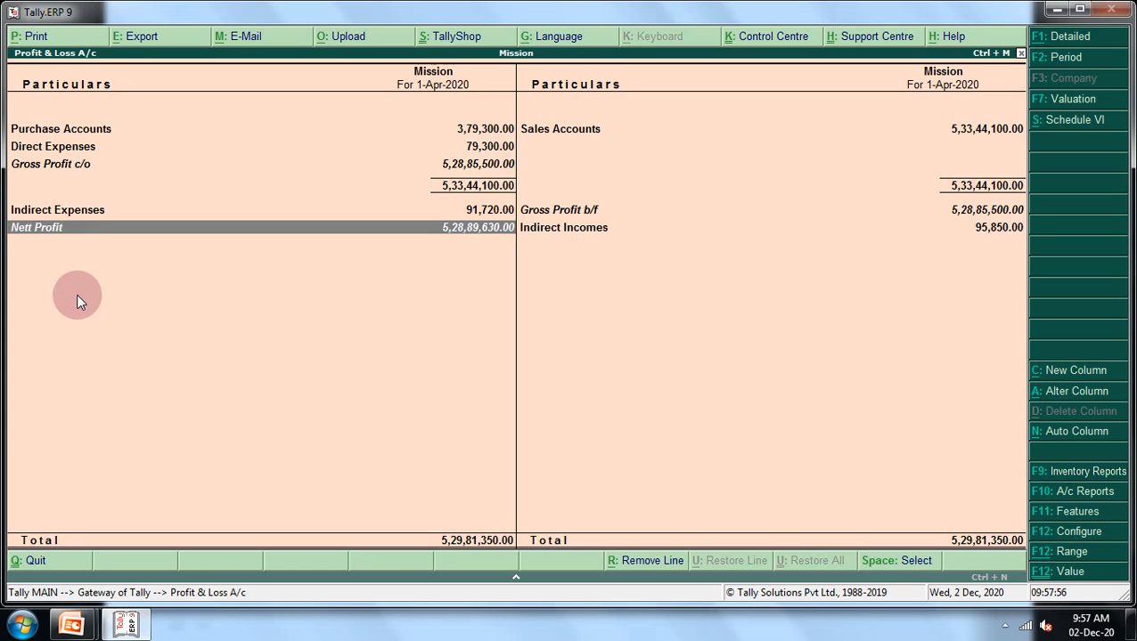
pyautogui.press('Right')
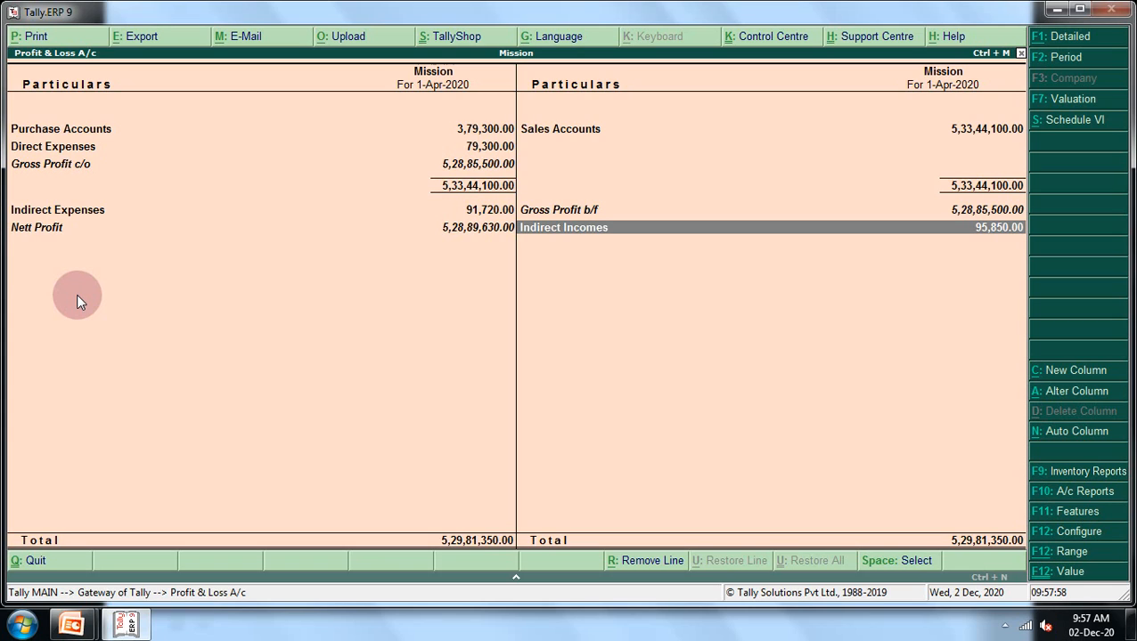
pyautogui.press('Left')
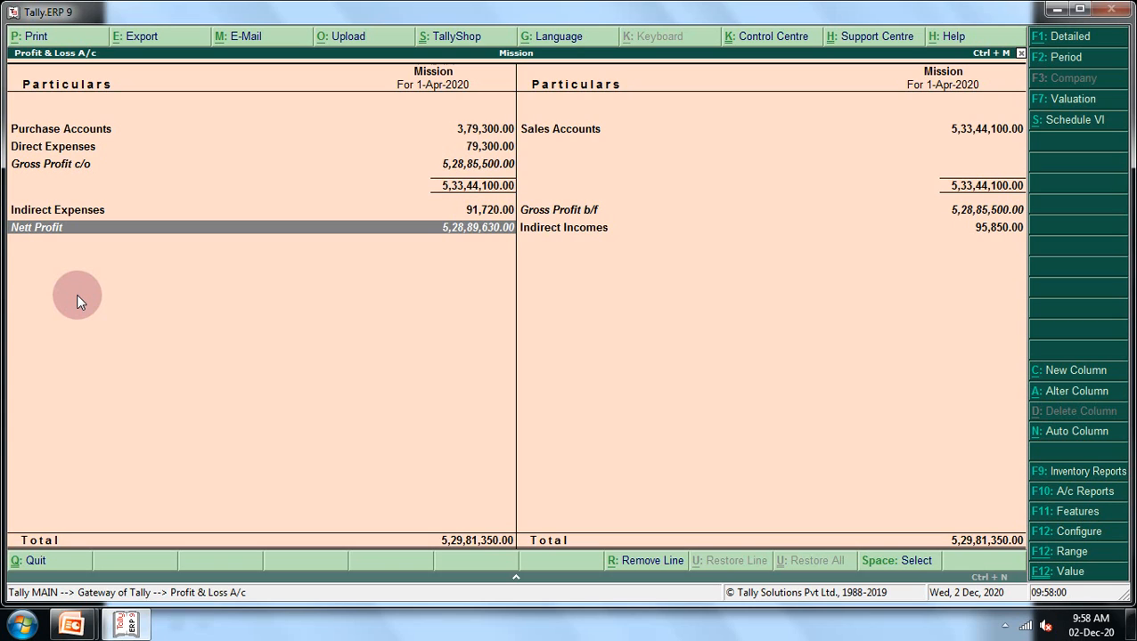
# - Review the direct and indirect expense lines against Gross Profit b/f and Indirect Incomes in the Profit & Loss account
pyautogui.press('Up')
pyautogui.press('Down')
pyautogui.press('Up')
pyautogui.press('Up')
pyautogui.press('Up')
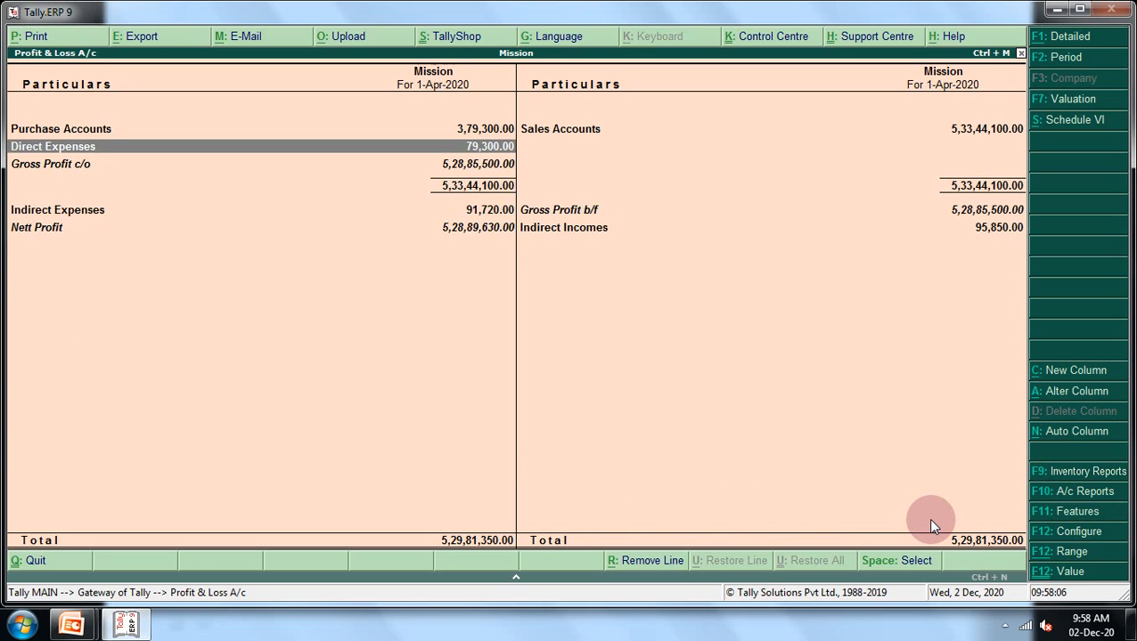
pyautogui.press('Down')
pyautogui.press('Down')
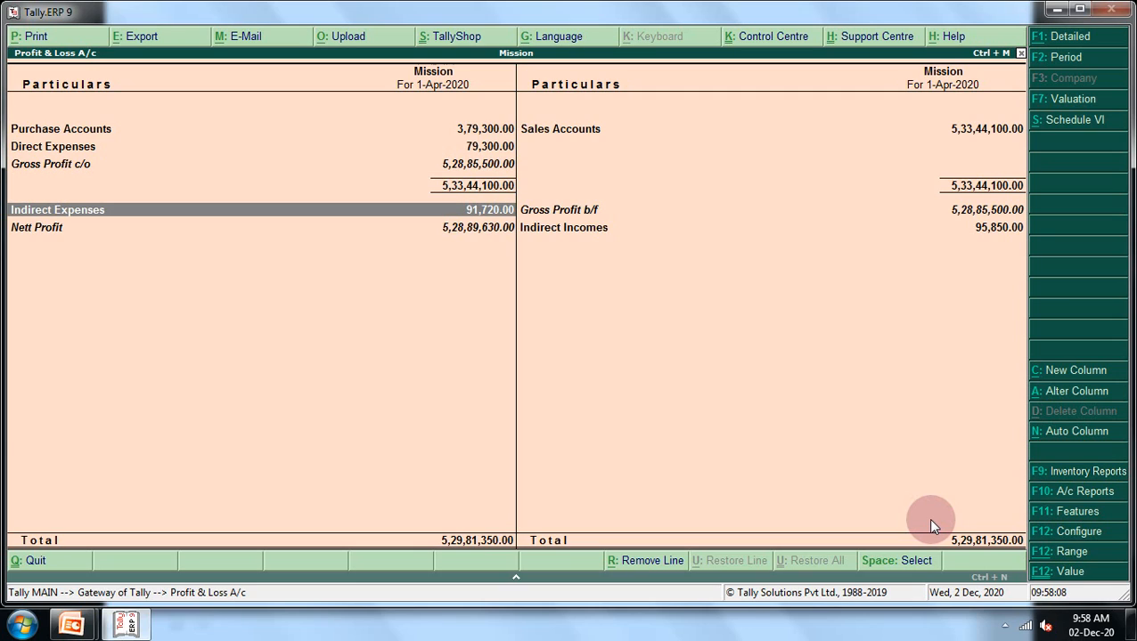
pyautogui.press('Right')
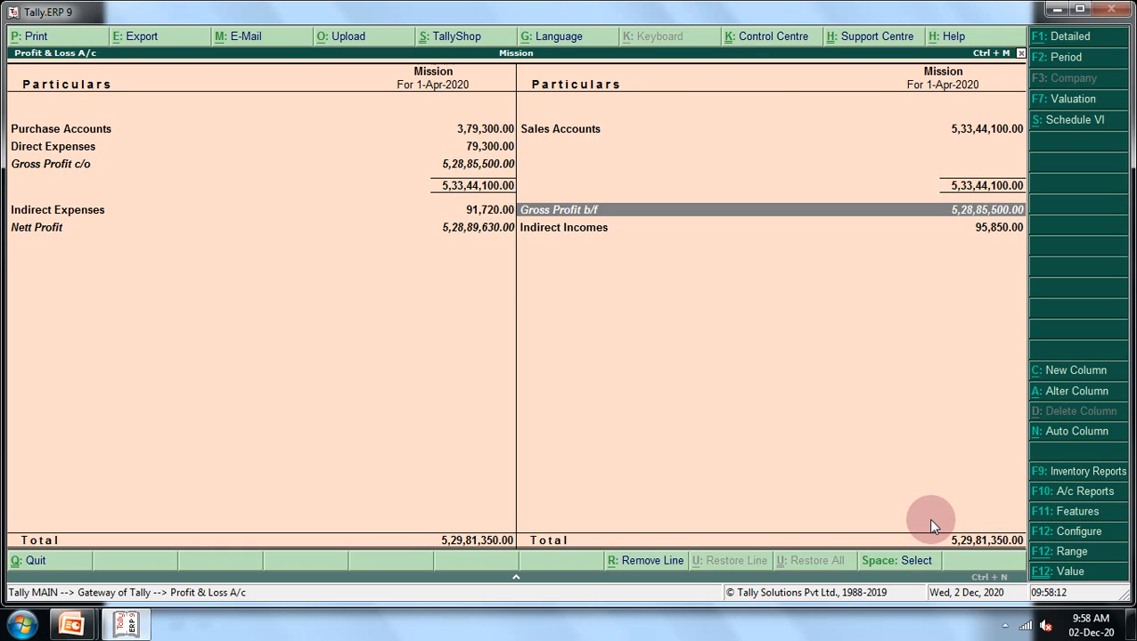
pyautogui.press('Up')
pyautogui.press('Left')
pyautogui.press('Down')
pyautogui.press('Right')
pyautogui.press('Down')
pyautogui.press('Left')
# - Open the group summary of Direct Expenses to view its ledgers, then return to the Profit & Loss account
pyautogui.press('Up')
pyautogui.press('Up')
pyautogui.press('Up')
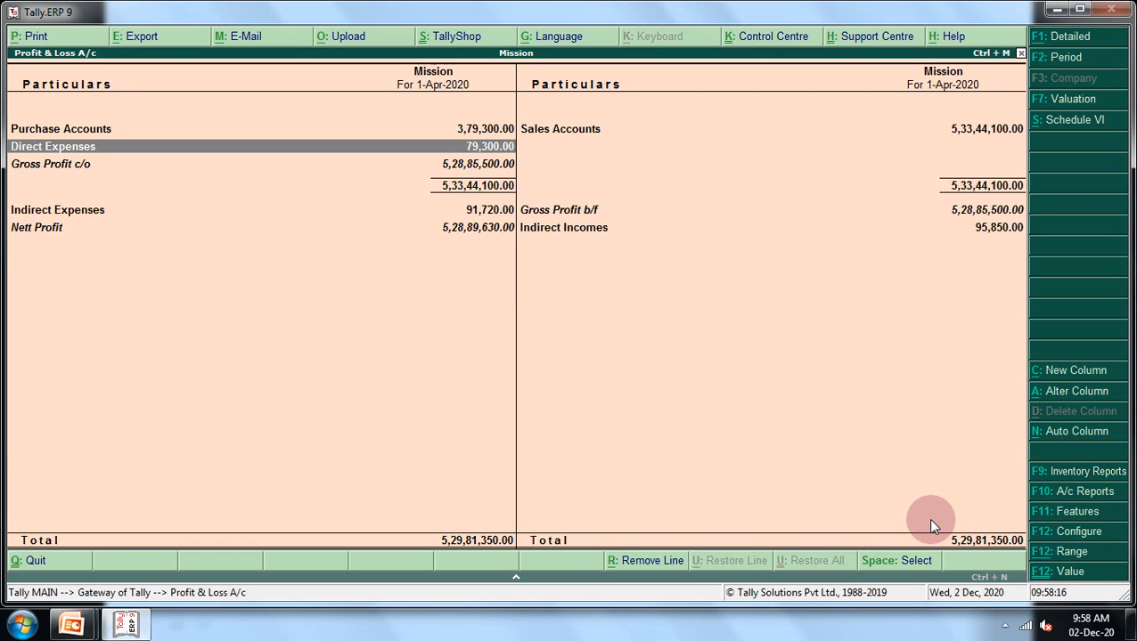
pyautogui.press('Return')
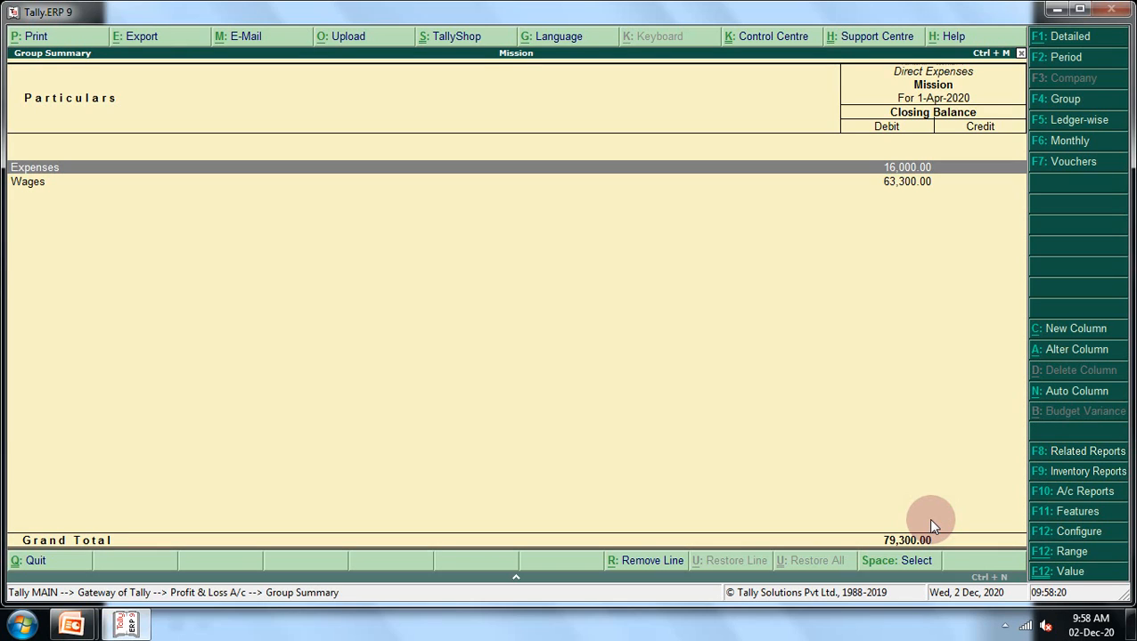
pyautogui.press('Escape')
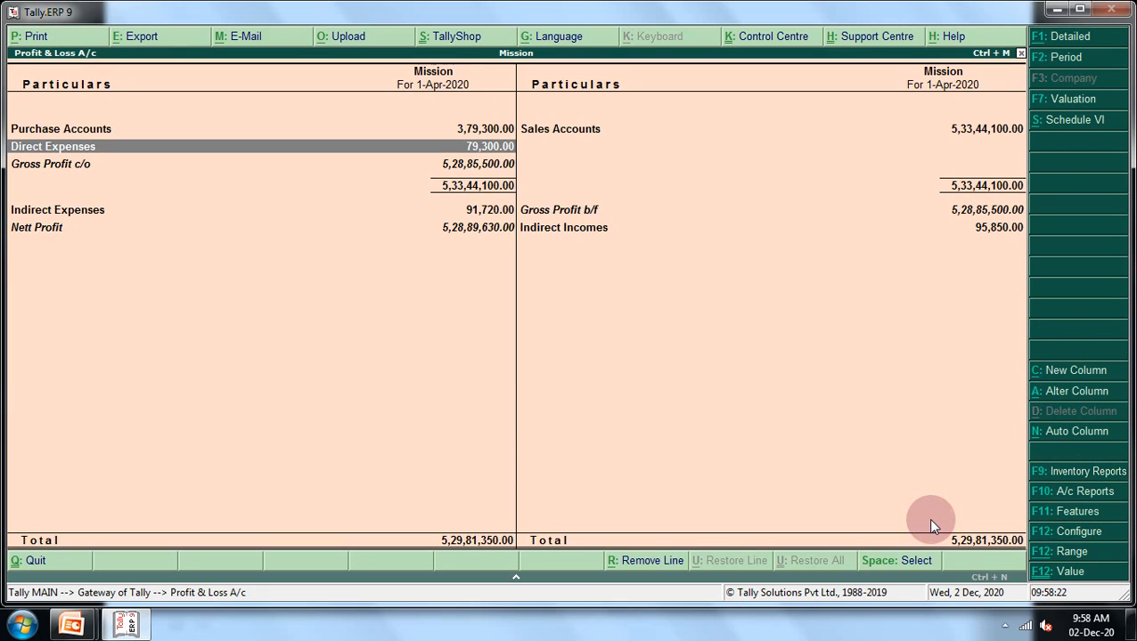
# - Drill down from Sales Accounts through the Sales ledger's monthly summary to its April vouchers
pyautogui.press('Right')
pyautogui.press('Up')
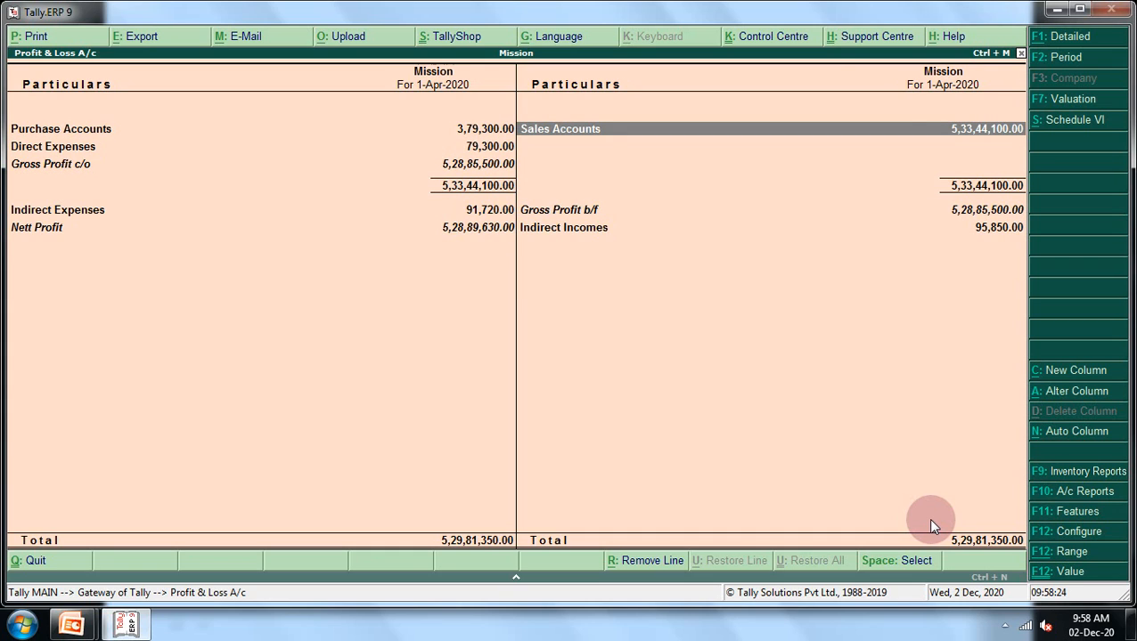
pyautogui.press('Return')
pyautogui.press('Down')
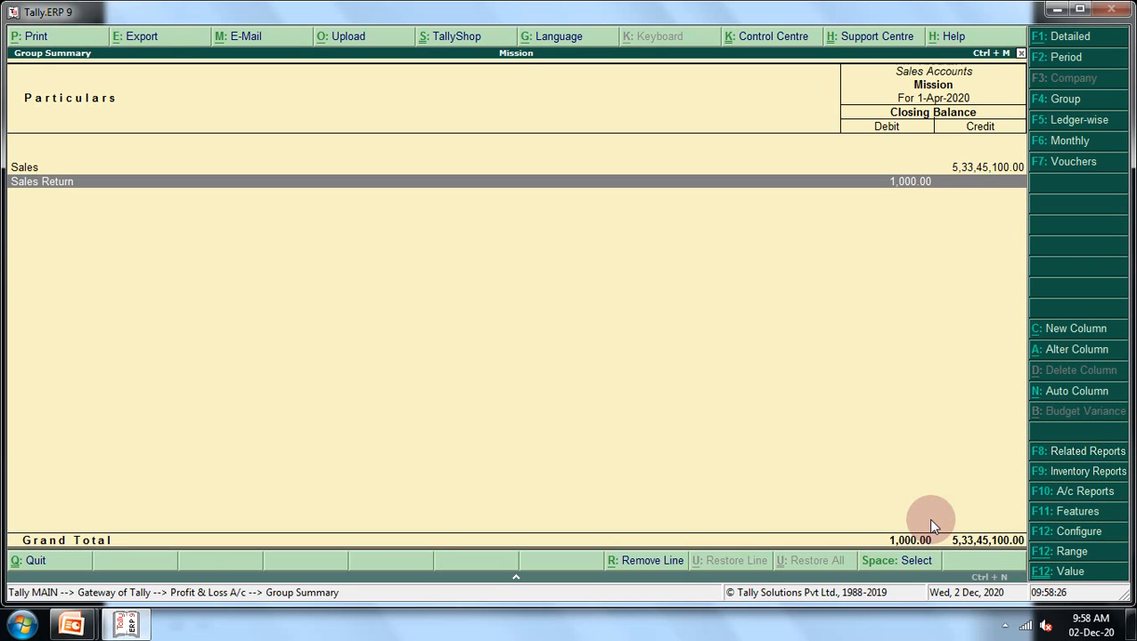
pyautogui.press('Up')
pyautogui.press('Return')
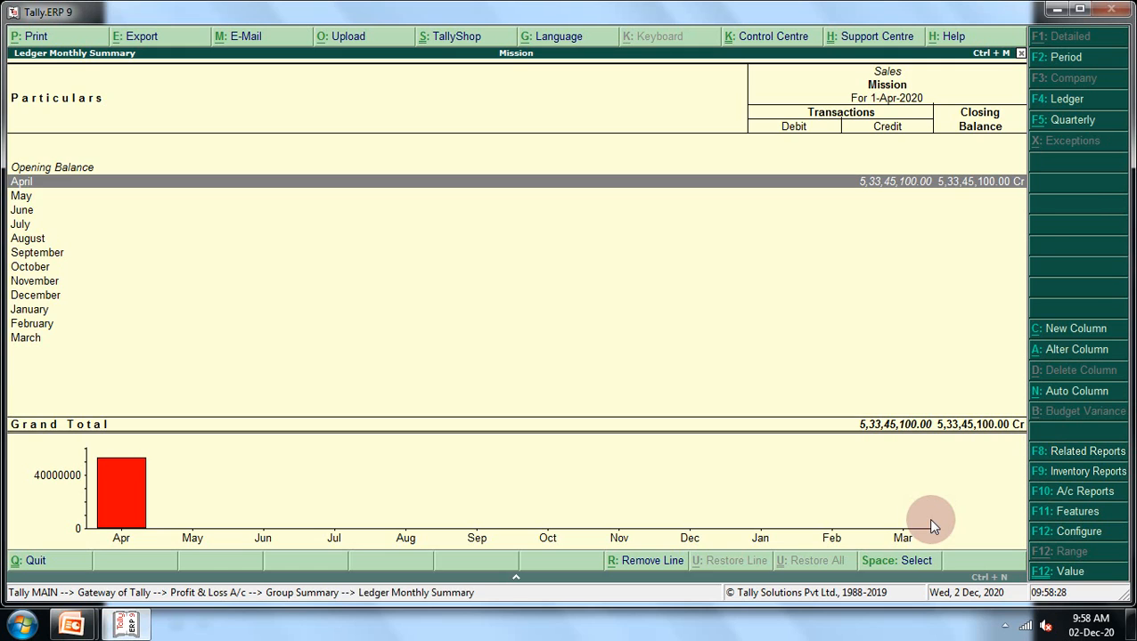
pyautogui.press('Return')
# - Look through the Sales ledger's April vouchers, then close them and the Profit & Loss account
pyautogui.press('Down')
pyautogui.press('Down')
pyautogui.press('Down')
pyautogui.press('Down')
pyautogui.press('Down')
pyautogui.press('Down')
pyautogui.press('Down')
pyautogui.press('Down')
pyautogui.press('Down')
pyautogui.press('Down')
pyautogui.press('Down')
pyautogui.press('Down')
pyautogui.press('Down')
pyautogui.press('Down')
pyautogui.press('Down')
pyautogui.press('Down')
pyautogui.press('Down')
pyautogui.press('Down')
pyautogui.press('Down')
pyautogui.press('Down')
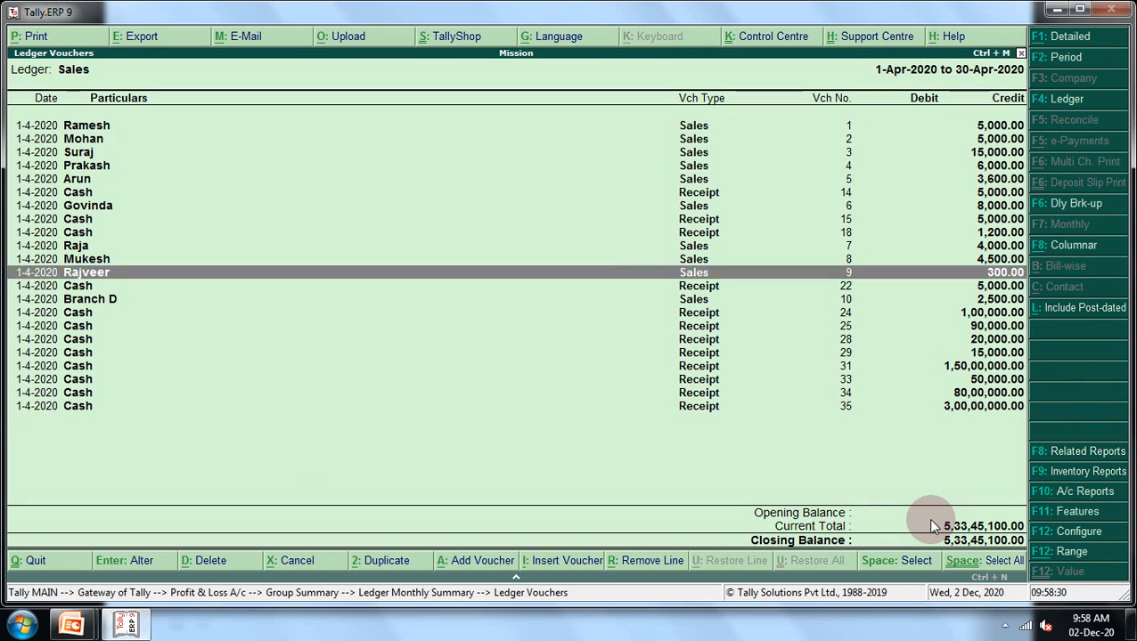
pyautogui.press('Up')
pyautogui.press('Up')
pyautogui.press('Up')
pyautogui.press('Up')
pyautogui.press('Up')
pyautogui.press('Up')
pyautogui.press('Up')
pyautogui.press('Up')
pyautogui.press('Up')
pyautogui.press('Up')
pyautogui.press('Up')
pyautogui.press('Up')
pyautogui.press('Up')
pyautogui.press('Up')
pyautogui.press('Up')
pyautogui.press('Up')
pyautogui.press('Up')
pyautogui.press('Up')
pyautogui.press('Up')
pyautogui.press('Up')
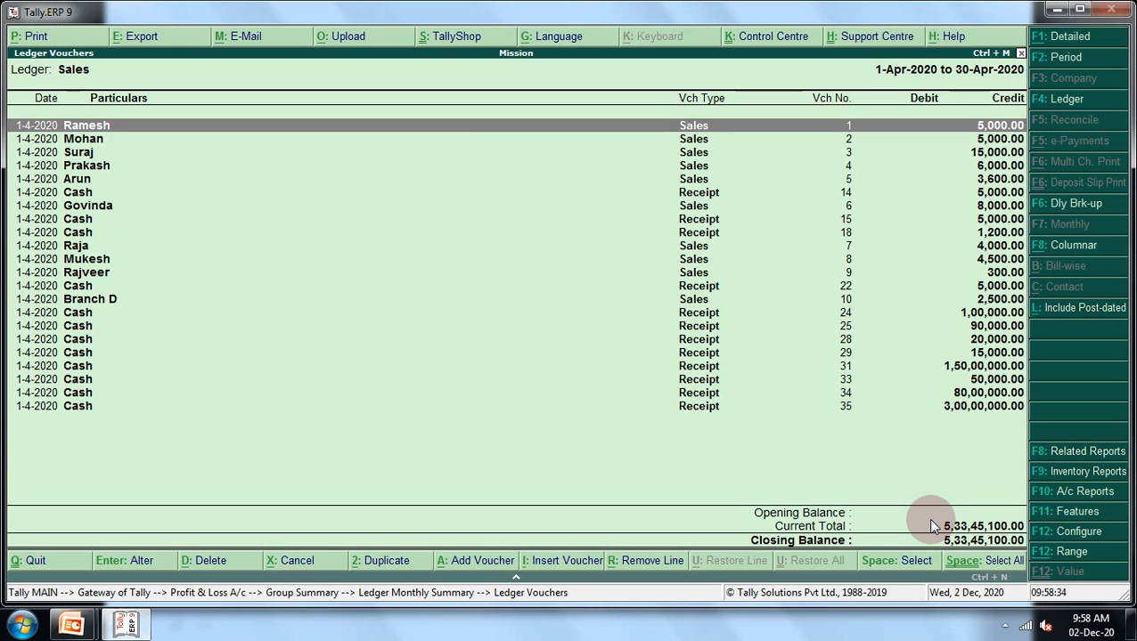
pyautogui.press('Down')
pyautogui.press('Down')
pyautogui.press('Down')
pyautogui.press('Down')
pyautogui.press('Down')
pyautogui.press('Down')
pyautogui.press('Down')
pyautogui.press('Down')
pyautogui.press('Down')
pyautogui.press('Down')
pyautogui.press('Down')
pyautogui.press('Down')
pyautogui.press('Down')
pyautogui.press('Down')
pyautogui.press('Down')
pyautogui.press('Down')
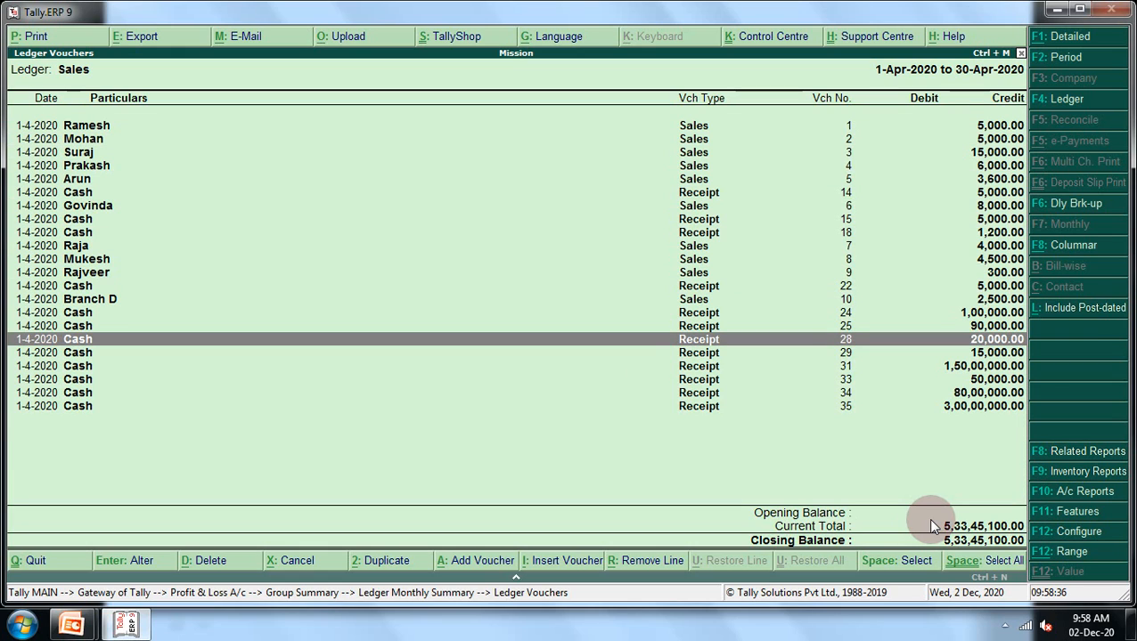
pyautogui.press('Escape')
pyautogui.press('Escape')
pyautogui.press('Escape')
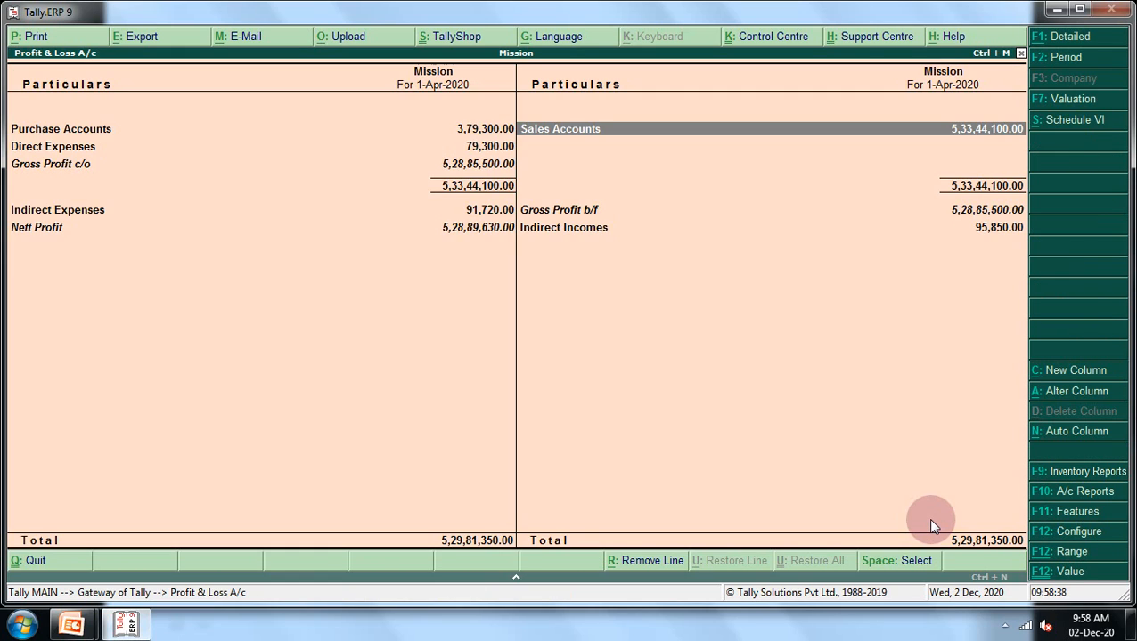
pyautogui.press('Escape')
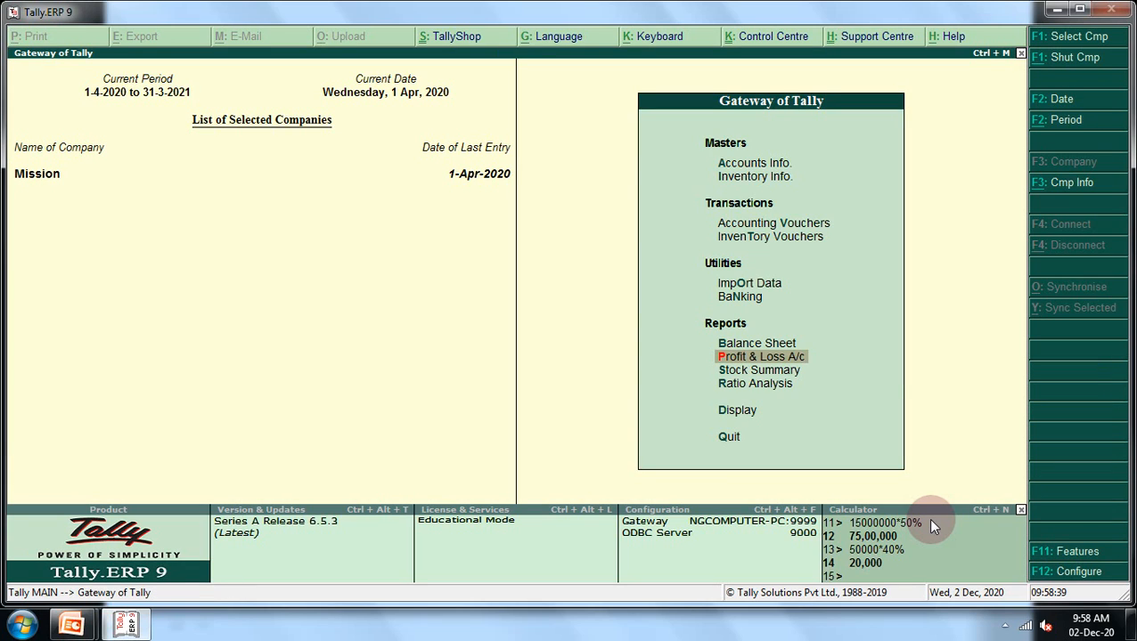
# - Open the Trial Balance of Mission from the display reports
pyautogui.press('Down')
pyautogui.press('Down')
pyautogui.press('Down')
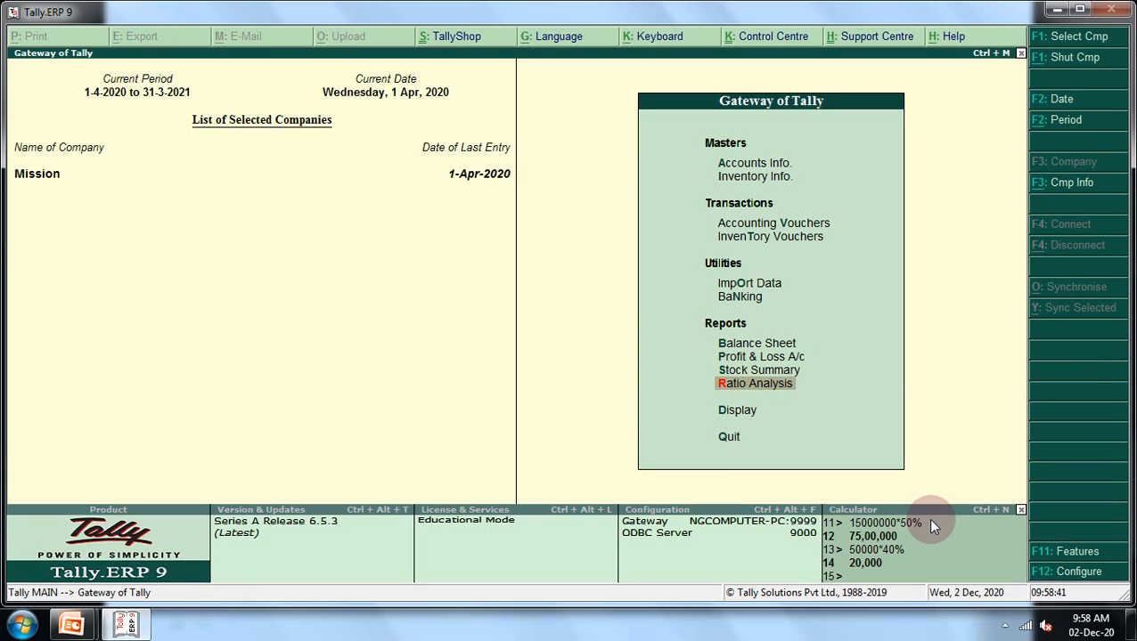
pyautogui.press('Return')
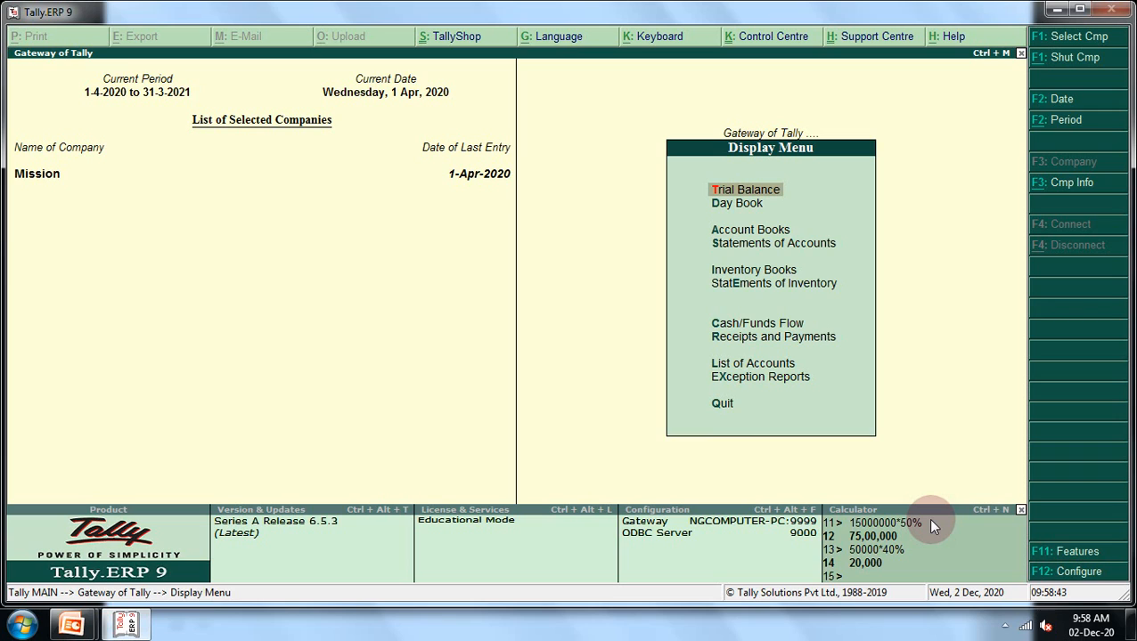
pyautogui.press('Return')
# - Examine the Trial Balance groups from Capital Account through Fixed Assets and Current Assets to Sales Accounts
pyautogui.press('Down')
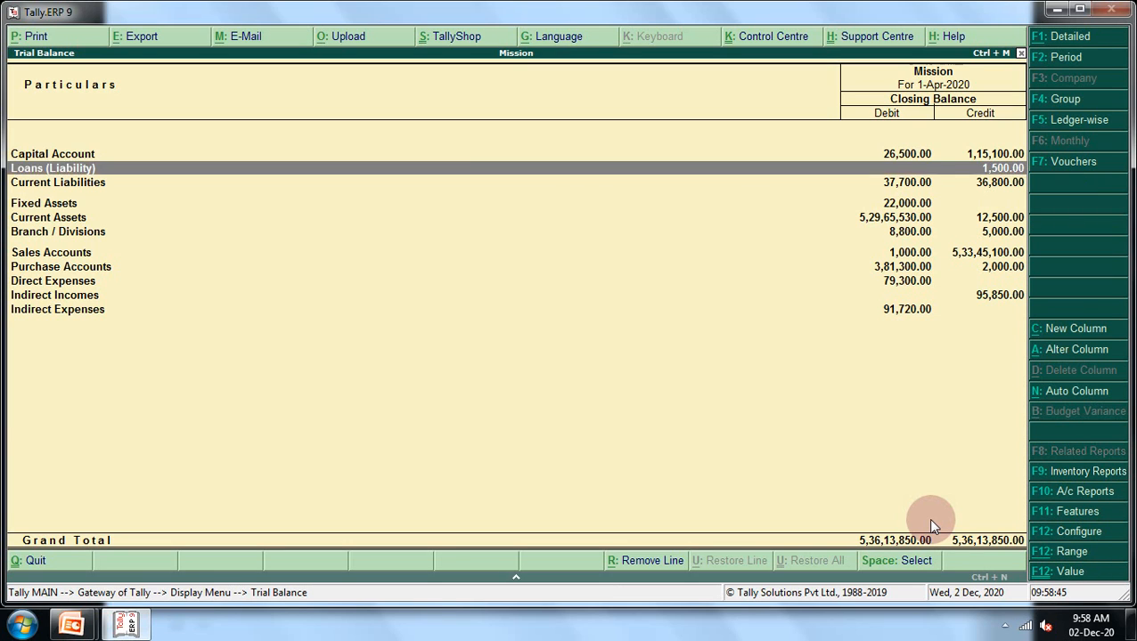
pyautogui.press('Down')
pyautogui.press('Down')
pyautogui.press('Up')
pyautogui.press('Up')
pyautogui.press('Up')
pyautogui.press('Down')
pyautogui.press('Down')
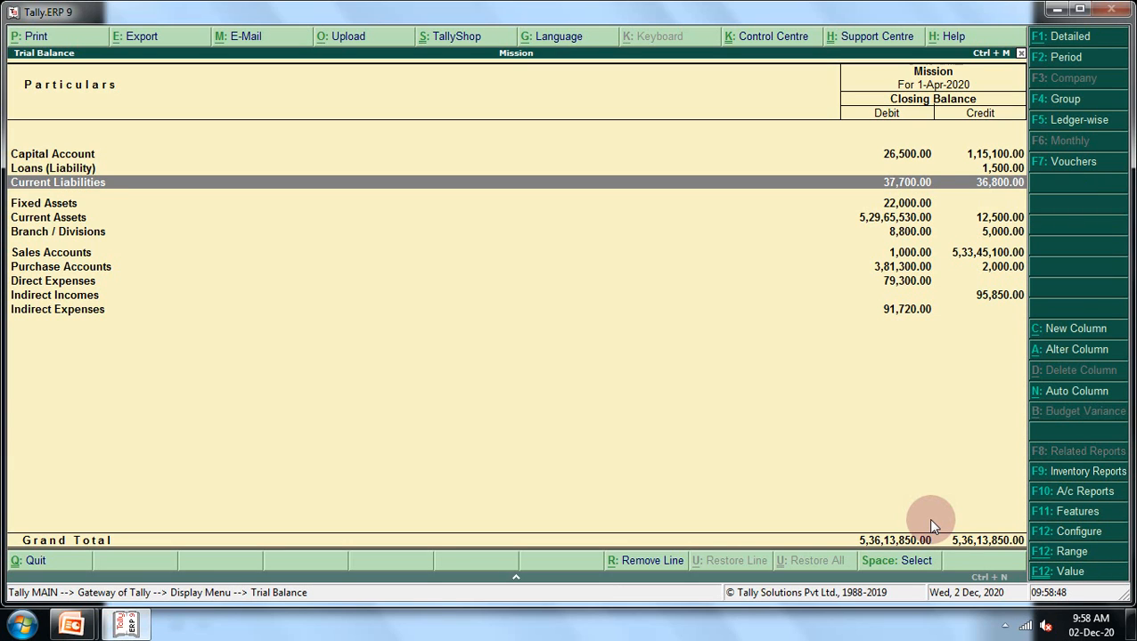
pyautogui.press('Up')
pyautogui.press('Down')
pyautogui.press('Down')
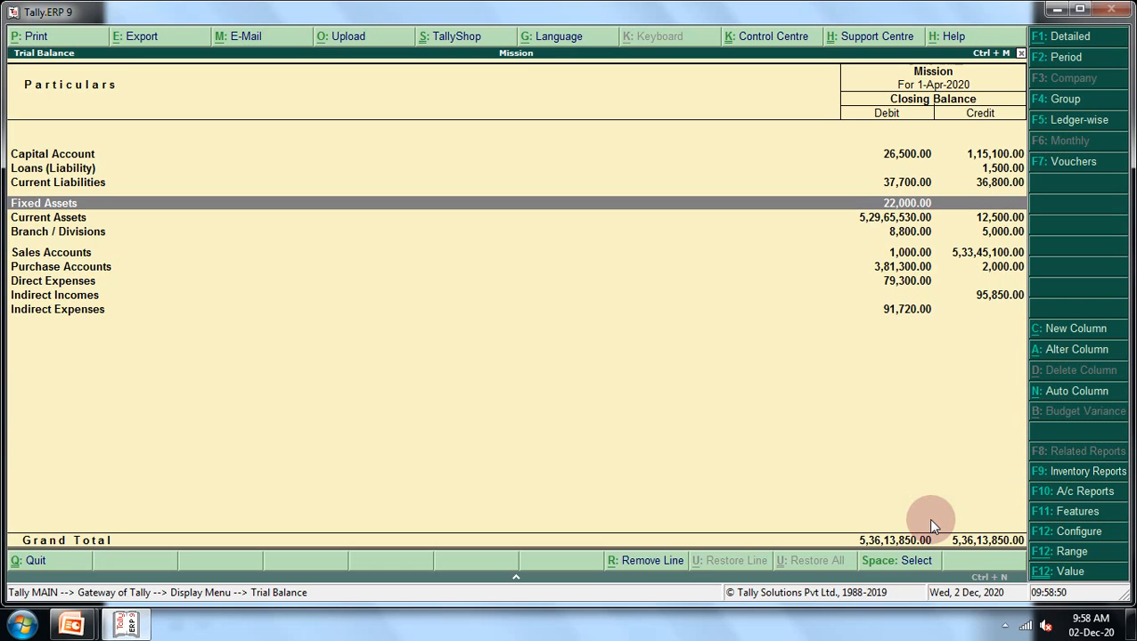
pyautogui.press('Down')
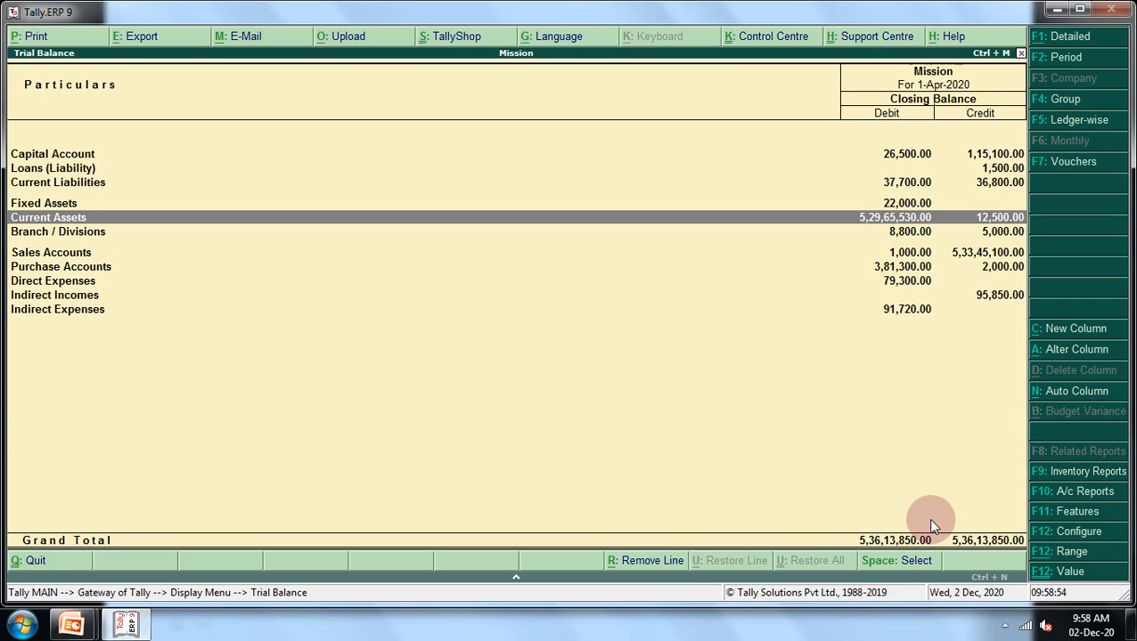
pyautogui.press('Down')
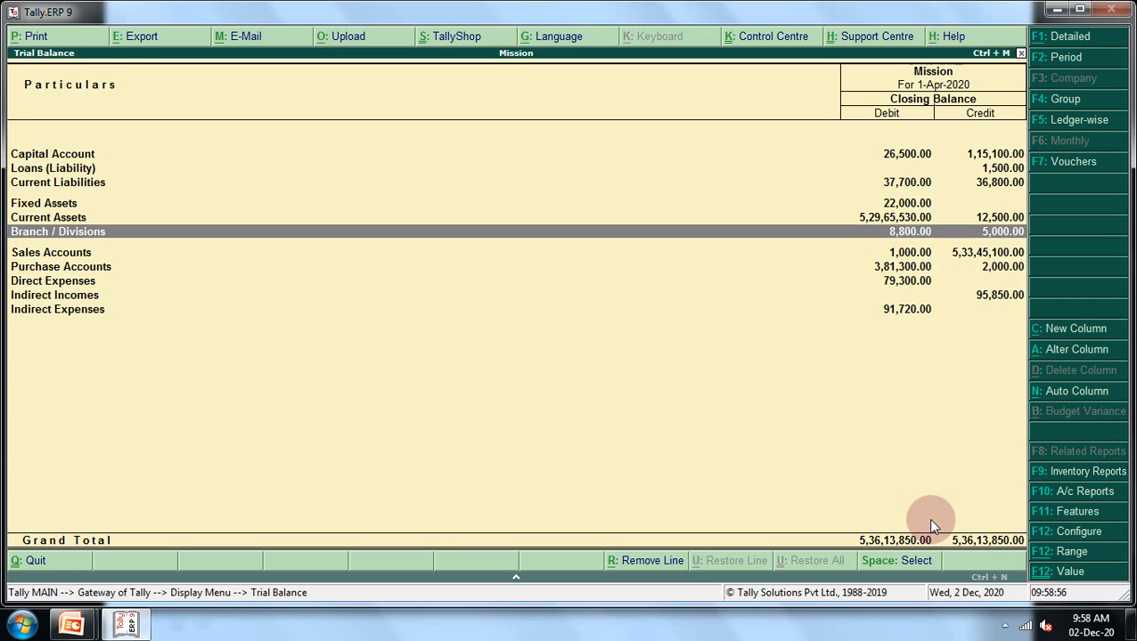
pyautogui.press('Down')
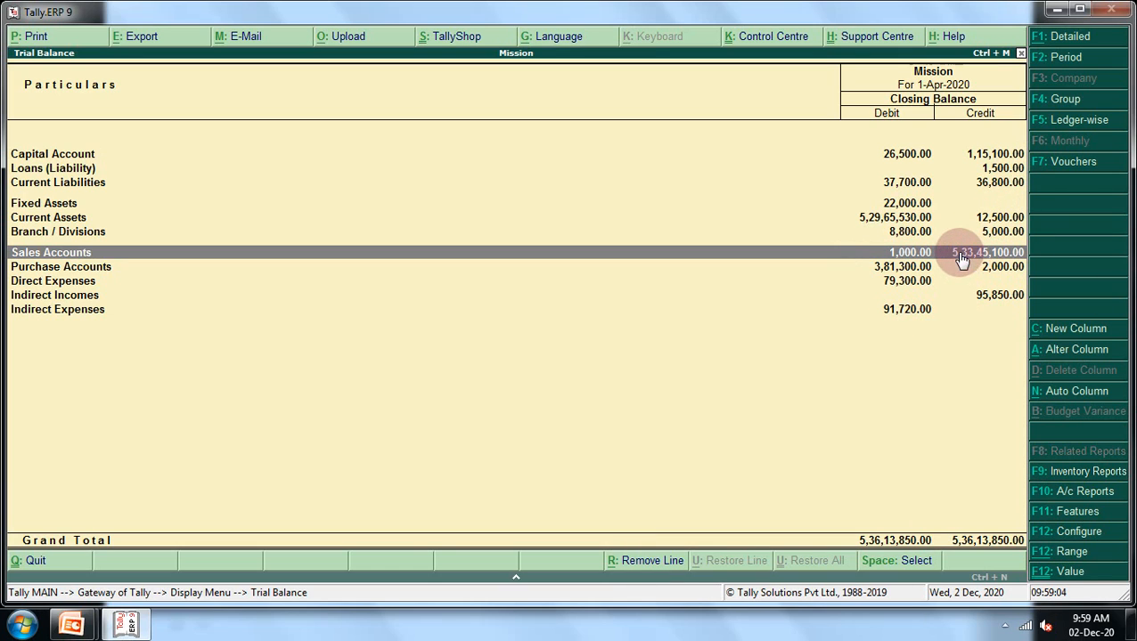
# - Check the debit and credit balances of Purchase Accounts, Direct Expenses, Indirect Incomes and Indirect Expenses in the Trial Balance
pyautogui.click(900, 266)
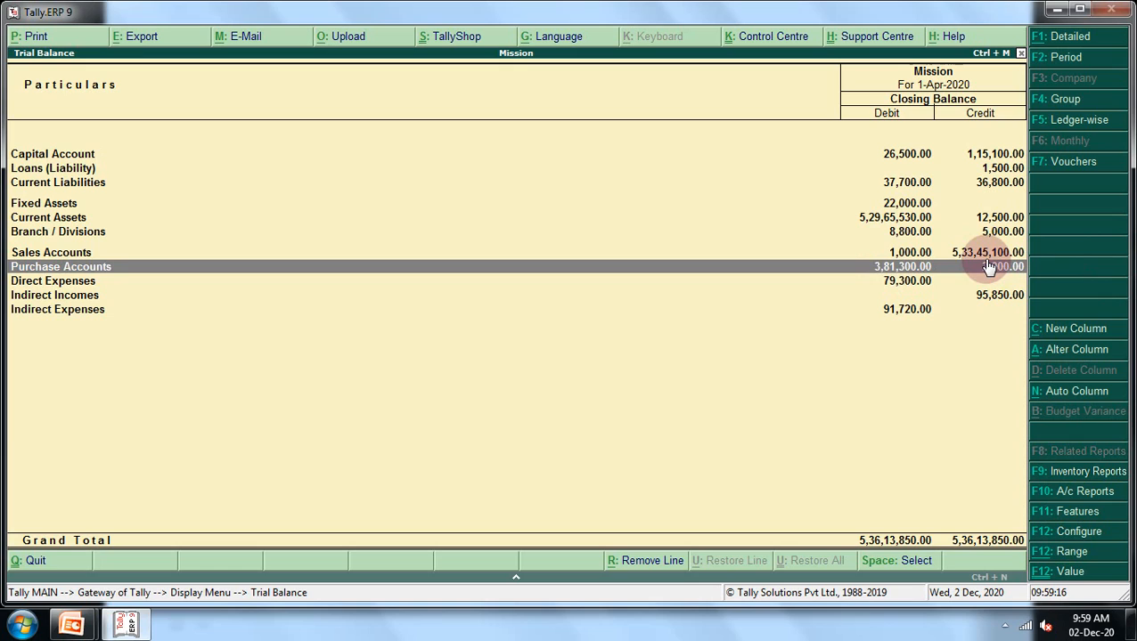
pyautogui.click(900, 284)
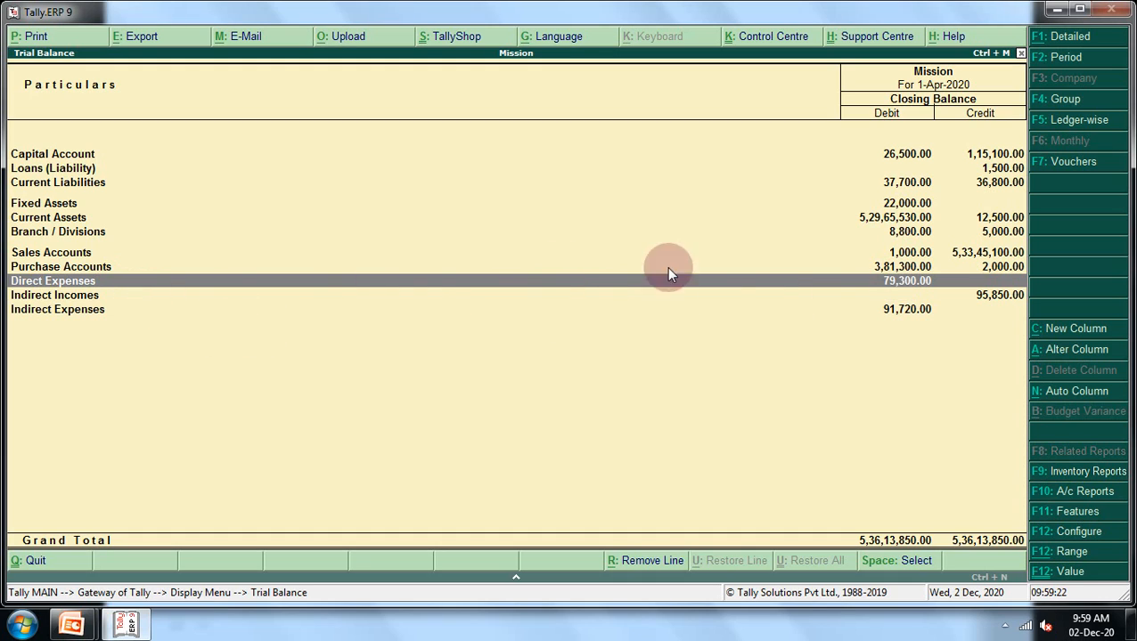
pyautogui.click(985, 297)
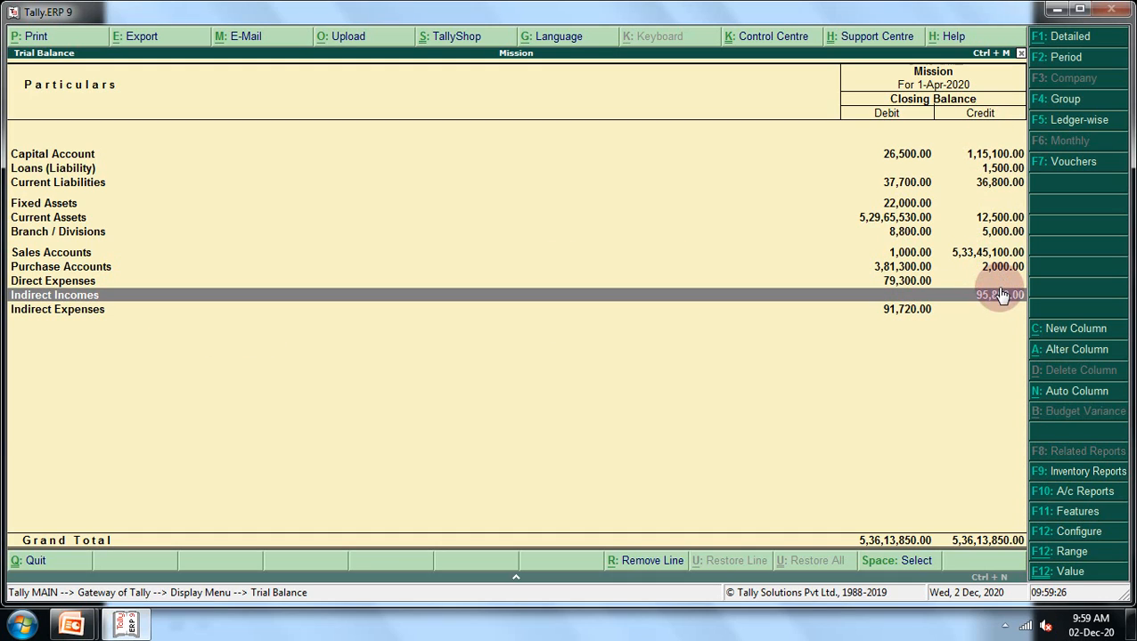
pyautogui.click(902, 312)
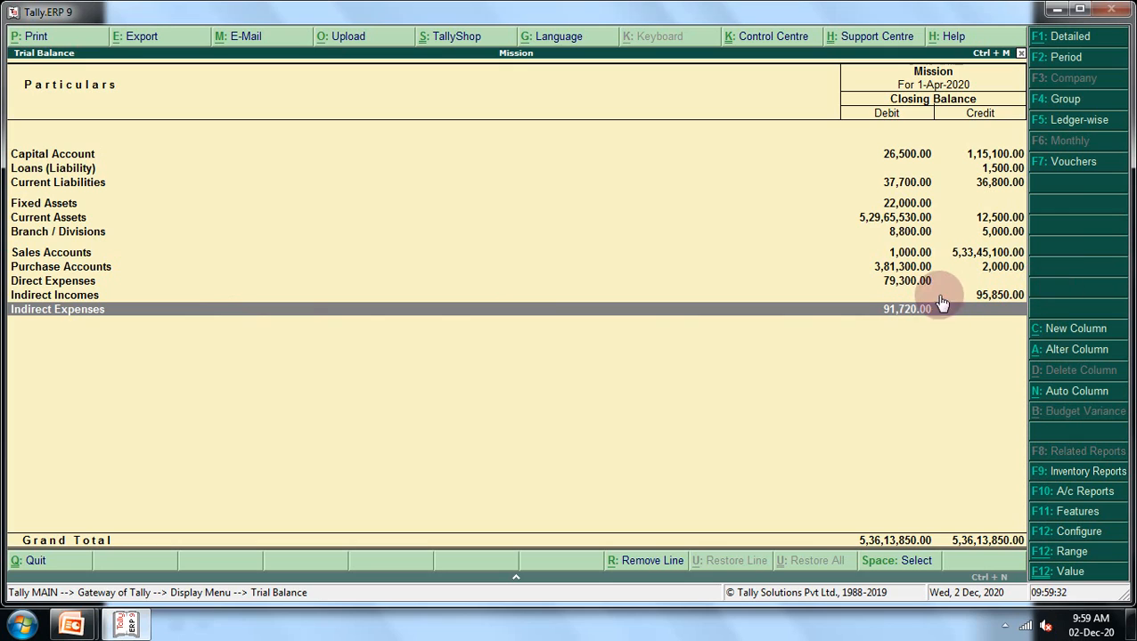
# - Check the Capital Account's debit and credit balances and open its group summary to view the Capital and Drawings ledgers
pyautogui.click(895, 160)
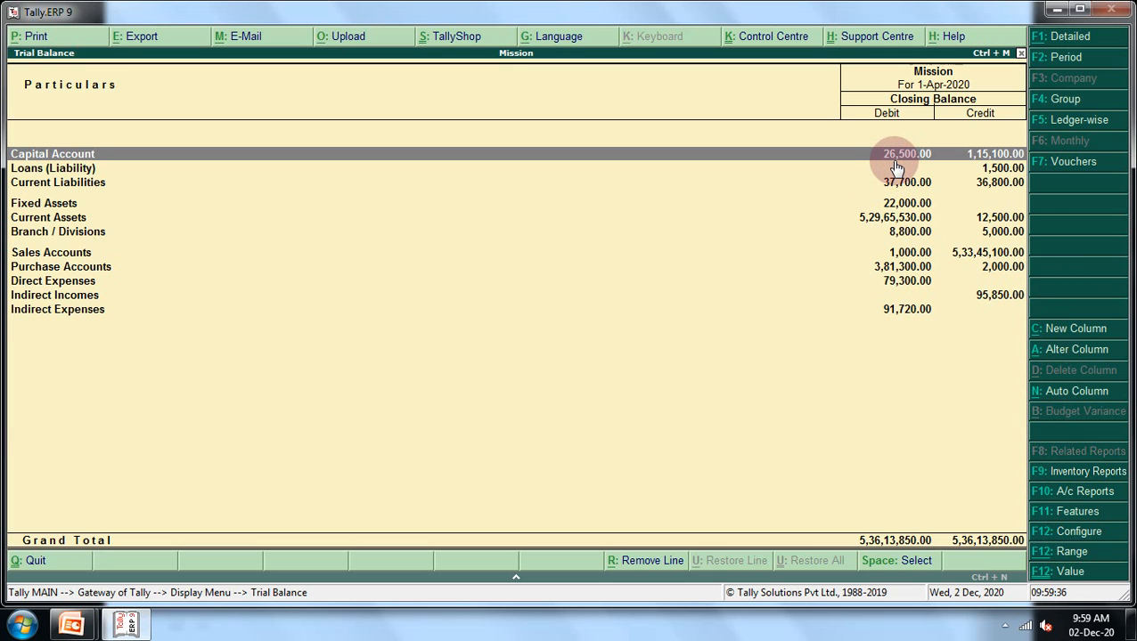
pyautogui.click(996, 162)
pyautogui.click(897, 159)
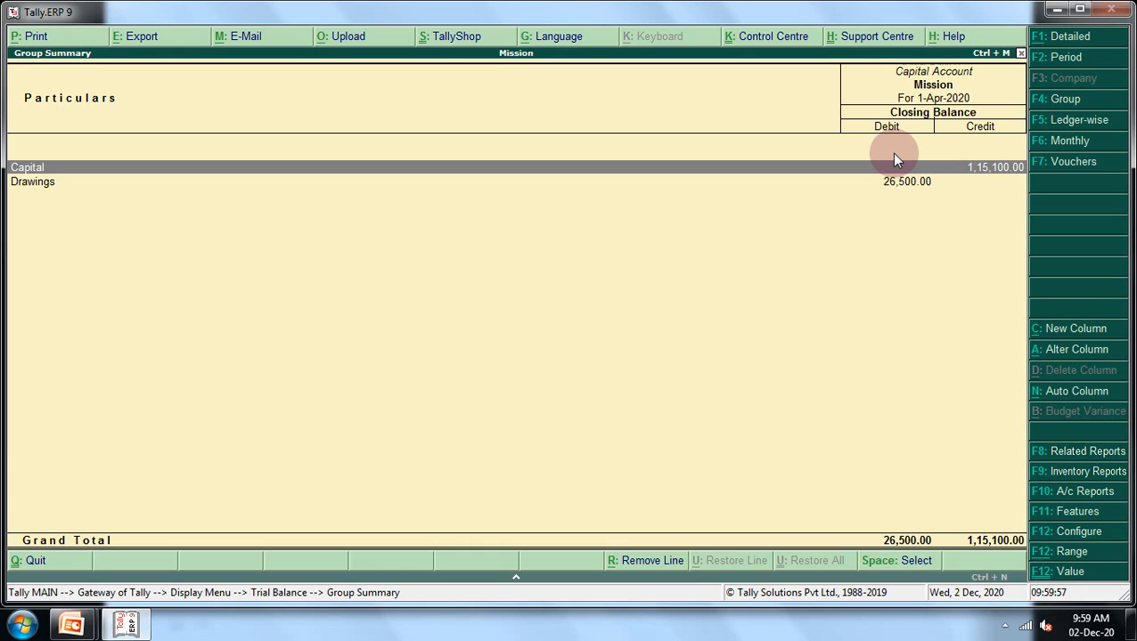
pyautogui.press('Down')
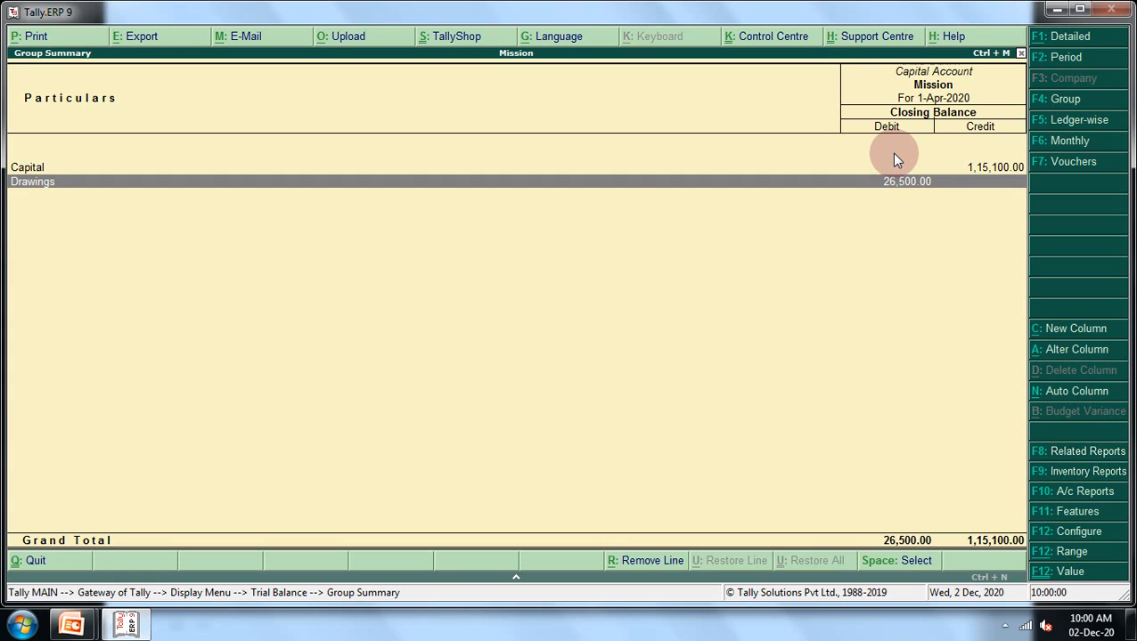
# - Check the Capital and Drawings ledgers in the Capital Account group summary, reopening it once, and return to the Trial Balance
pyautogui.press('Up')
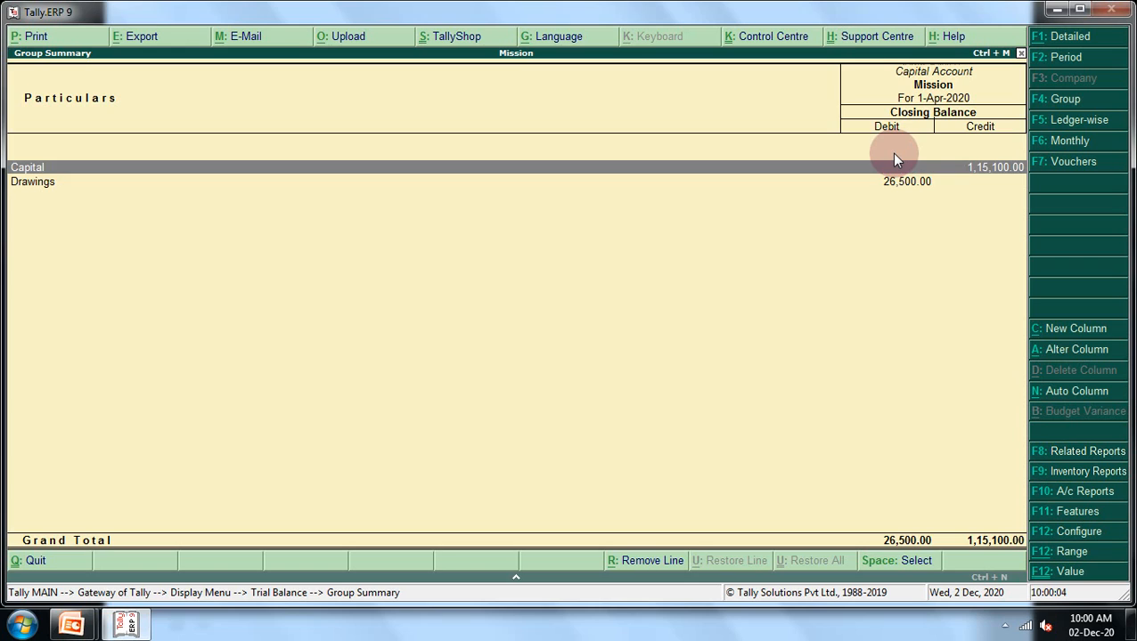
pyautogui.press('Down')
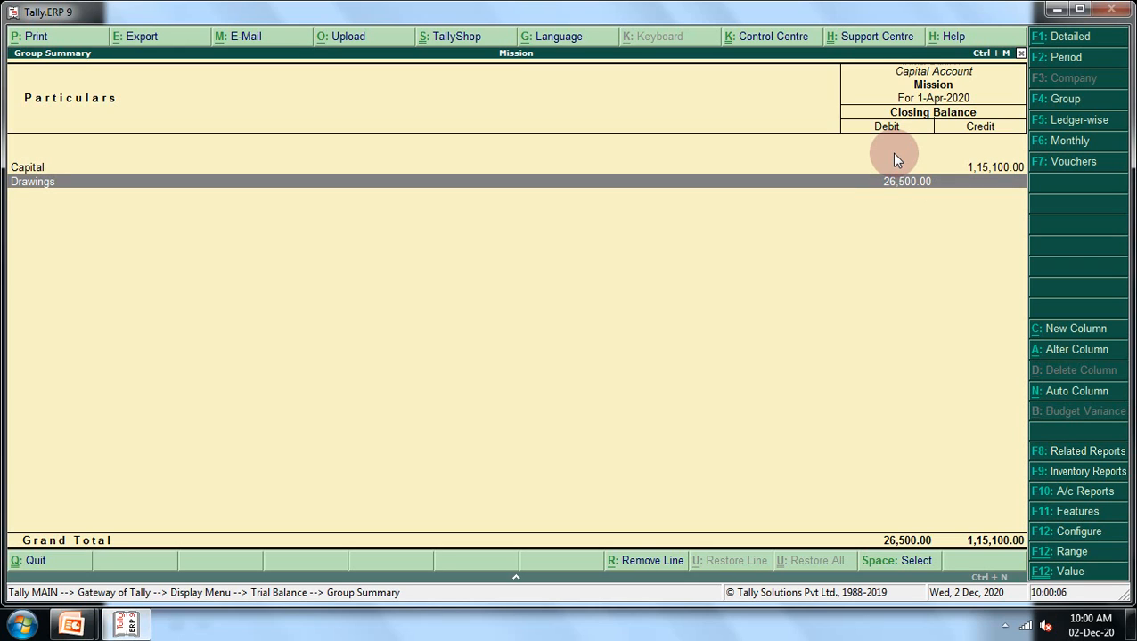
pyautogui.press('Escape')
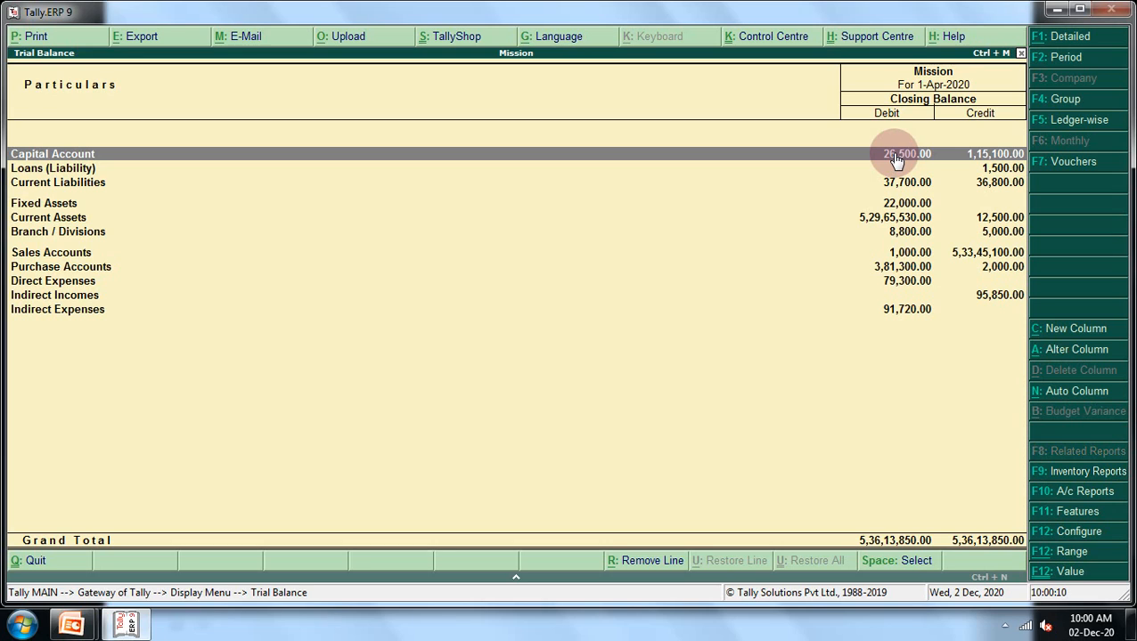
pyautogui.click(896, 157)
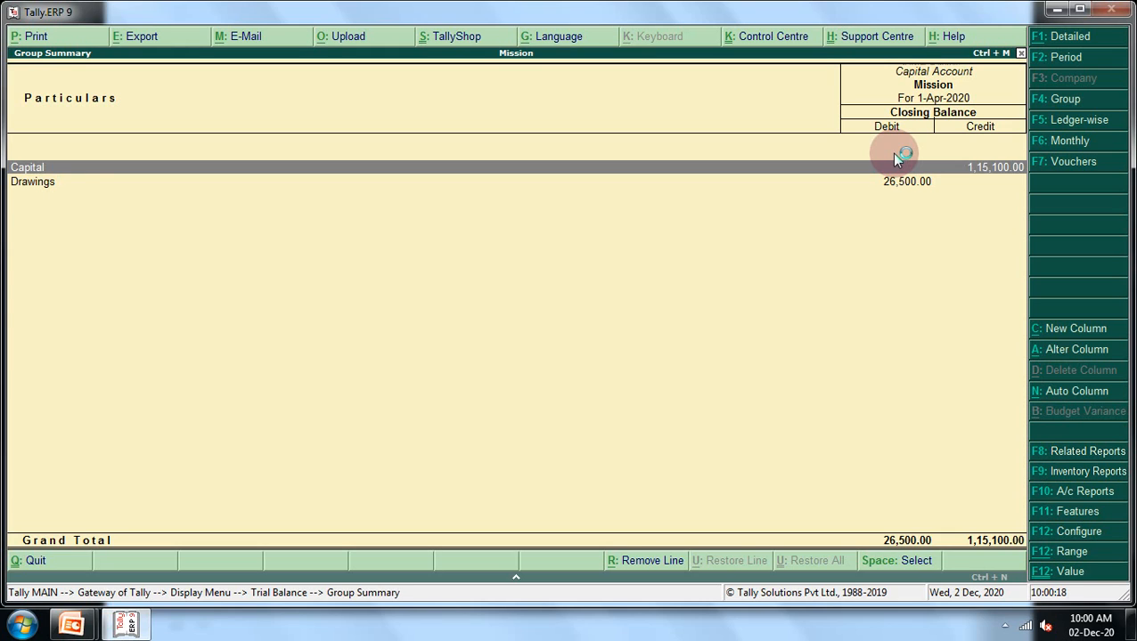
pyautogui.press('Escape')
# - View the ledger under Loans (Liability) in its group summary and return to the Trial Balance
pyautogui.press('Down')
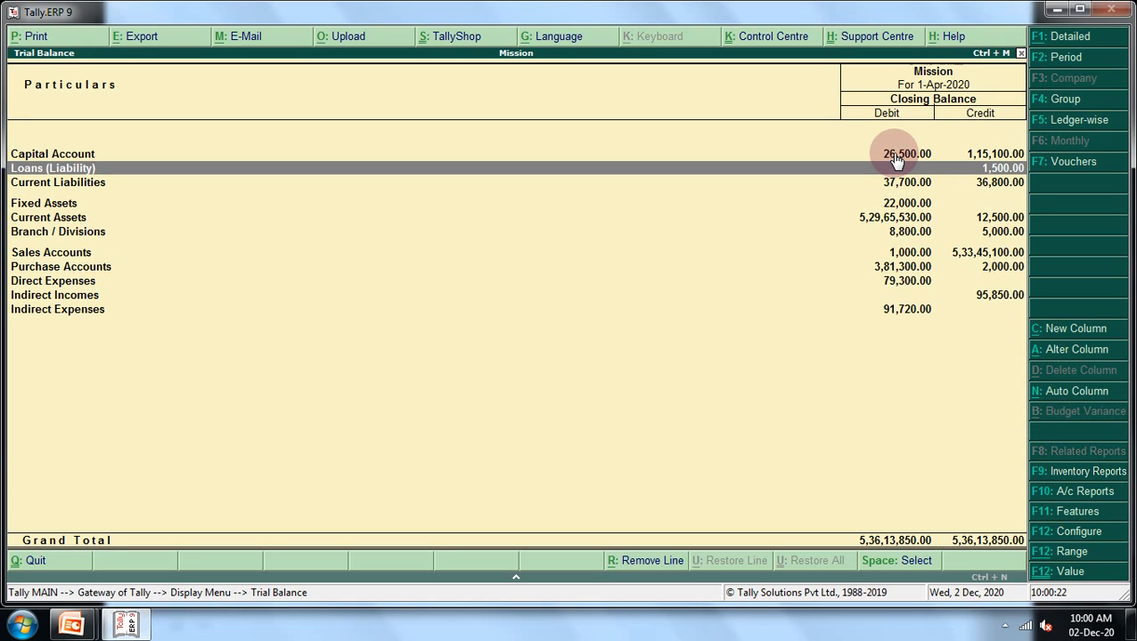
pyautogui.press('Return')
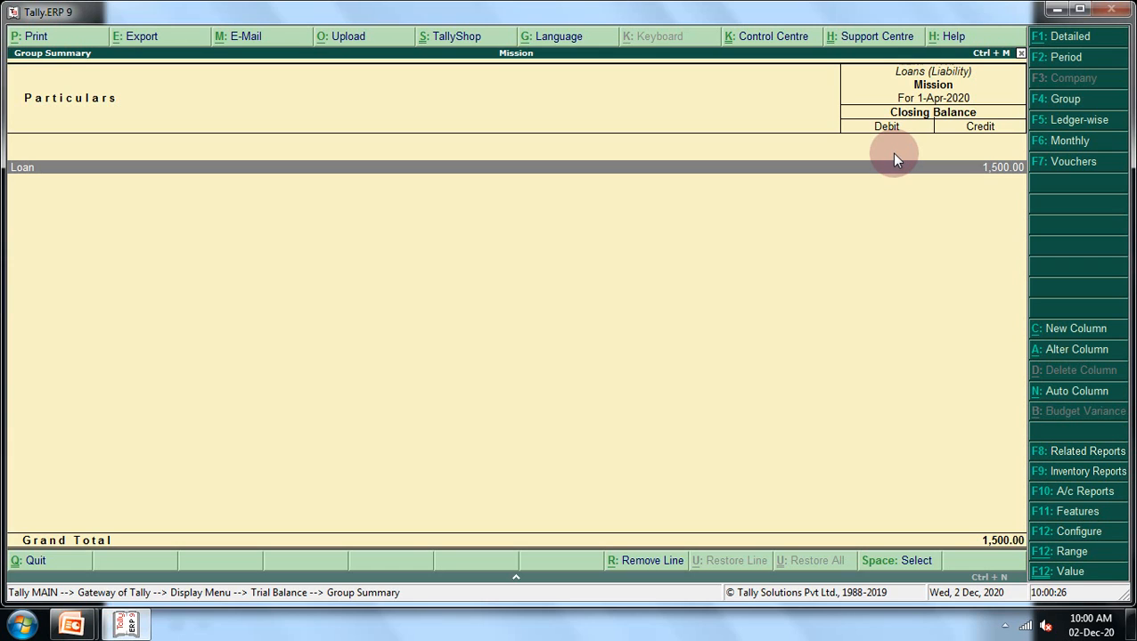
pyautogui.press('Escape')
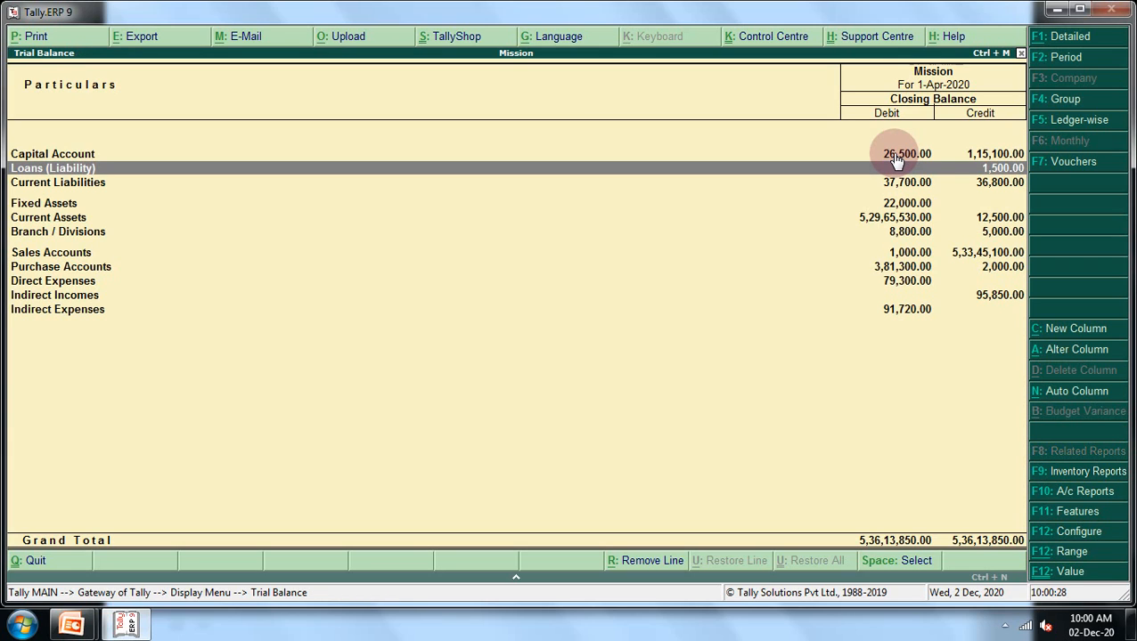
# - Drill down from Indirect Incomes in the Trial Balance through the Commission ledger's monthly summary to its April vouchers
pyautogui.press('Down')
pyautogui.press('Down')
pyautogui.press('Down')
pyautogui.press('Down')
pyautogui.press('Down')
pyautogui.press('Down')
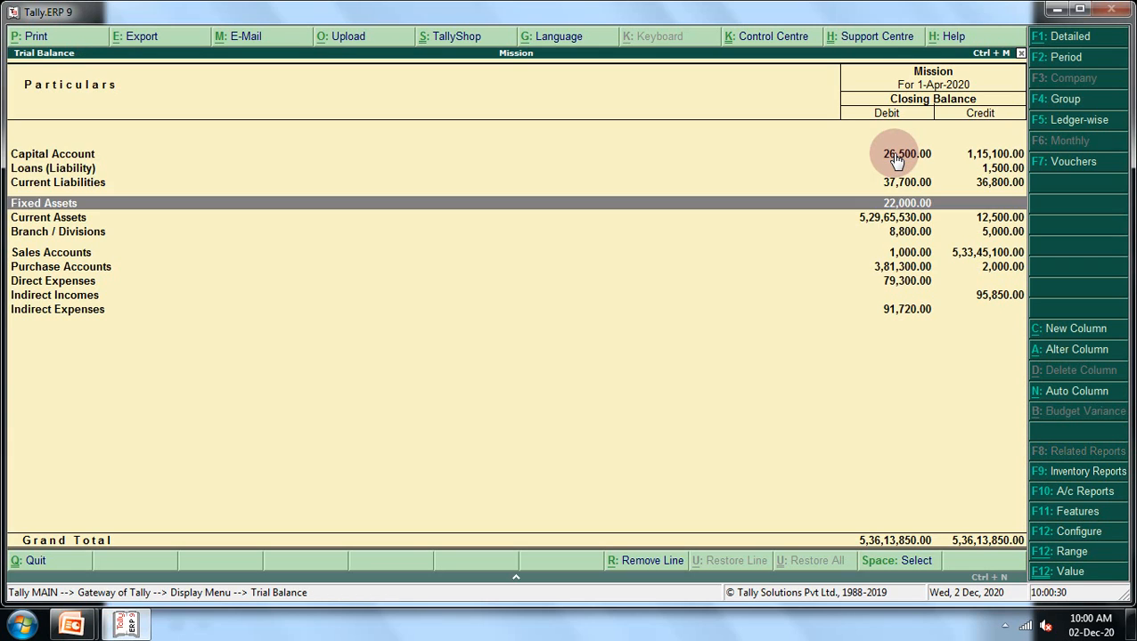
pyautogui.press('Down')
pyautogui.press('Down')
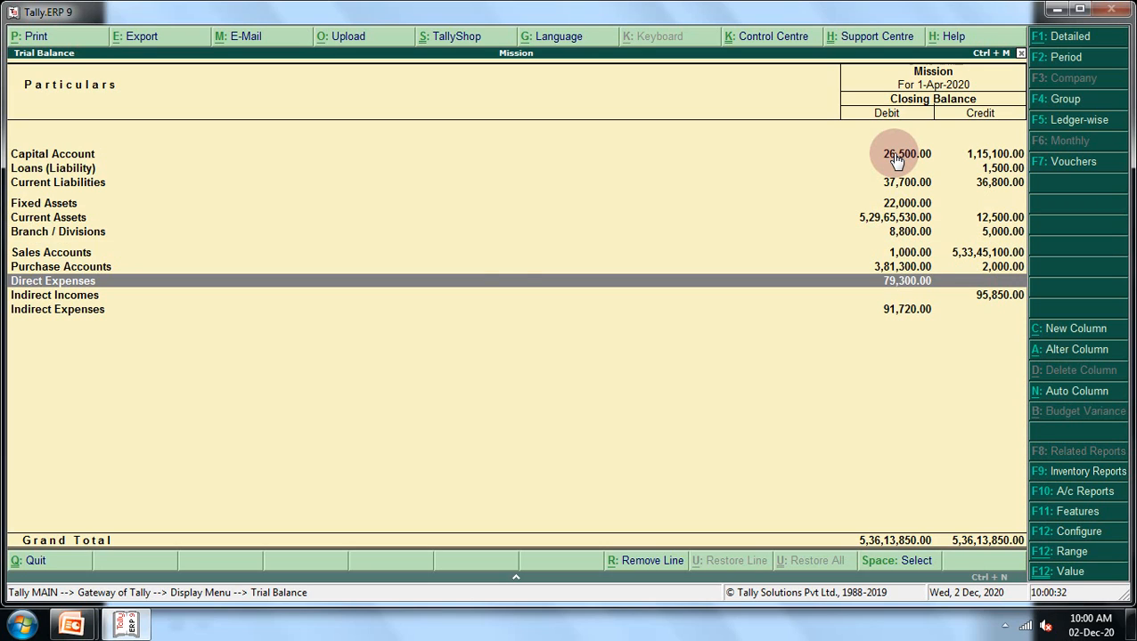
pyautogui.press('Down')
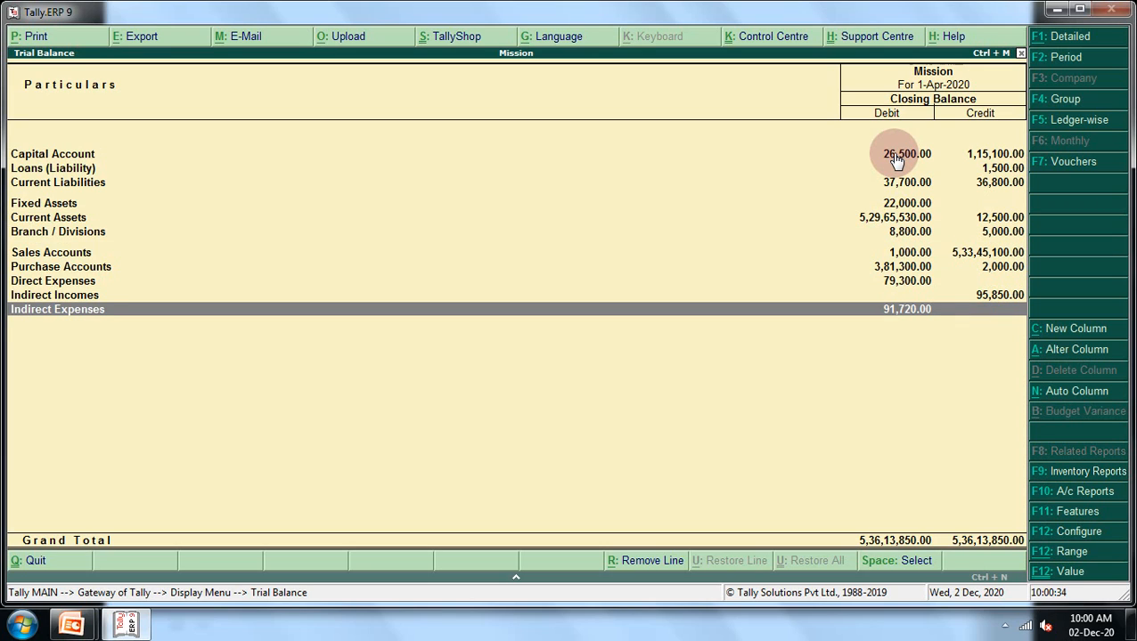
pyautogui.press('Up')
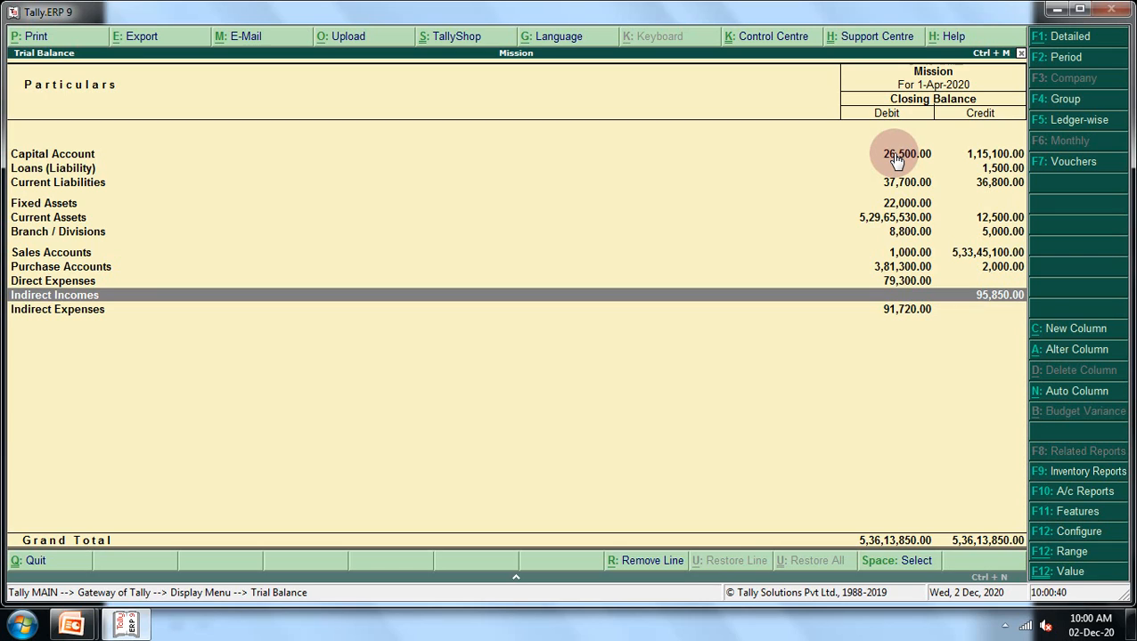
pyautogui.press('Return')
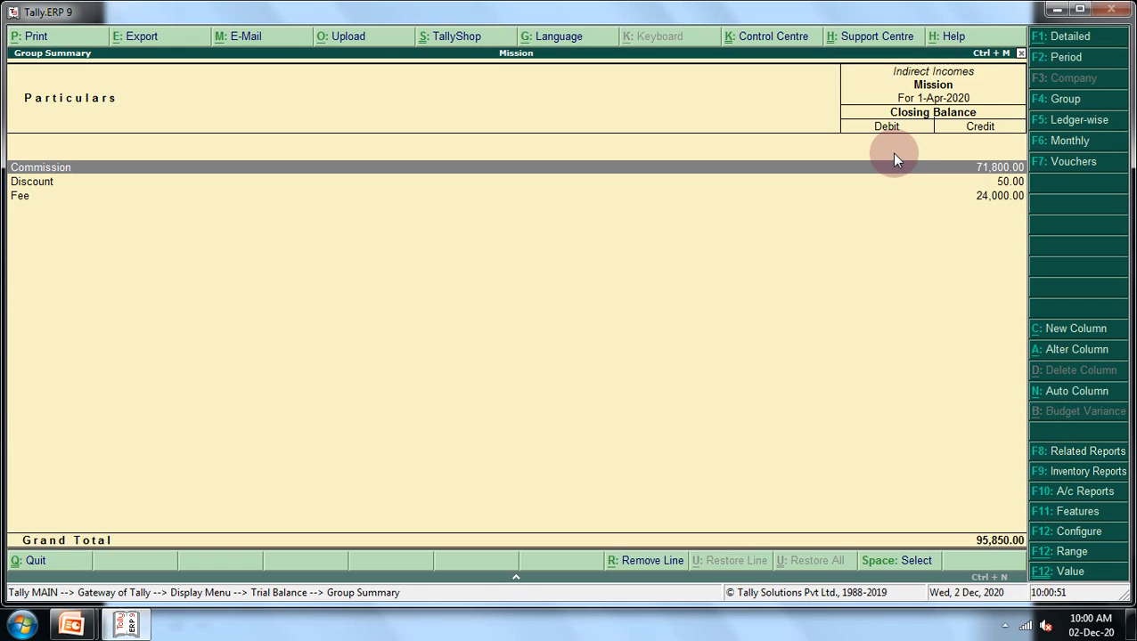
pyautogui.press('Return')
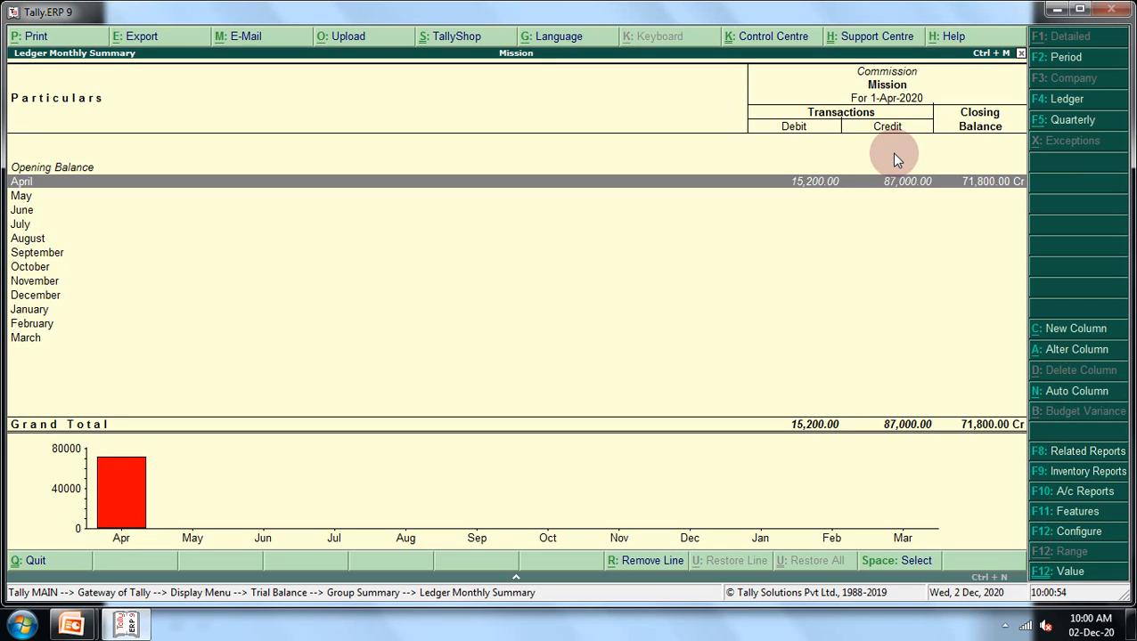
pyautogui.press('Return')
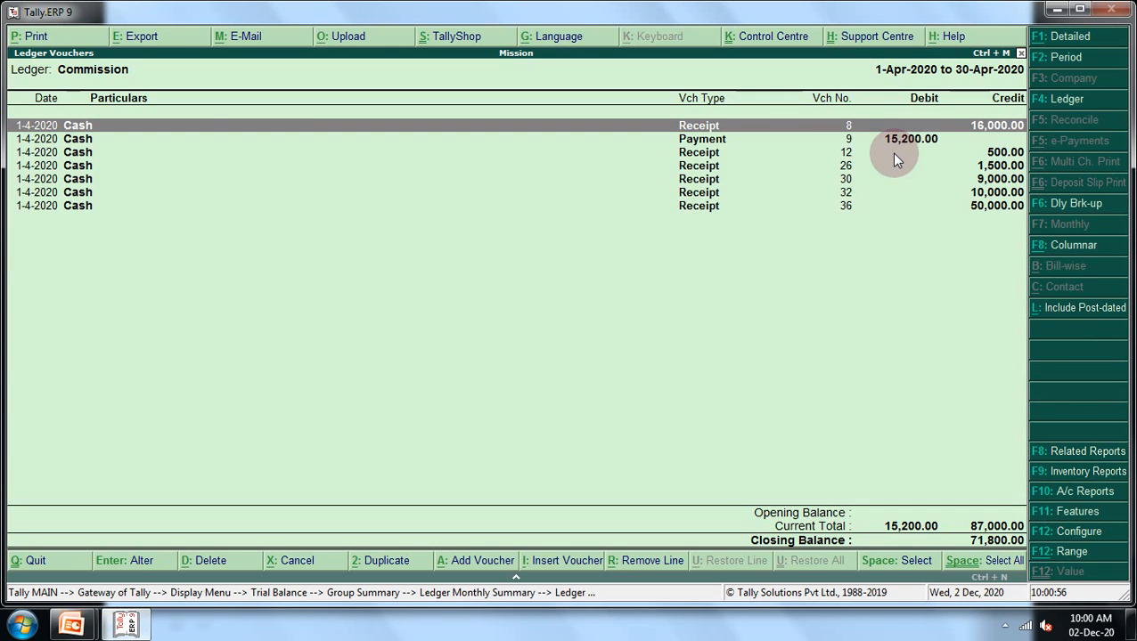
# - Leave the Commission vouchers and the Trial Balance reports and return to the Gateway of Tally
pyautogui.press('Escape')
pyautogui.press('Escape')
pyautogui.press('Escape')
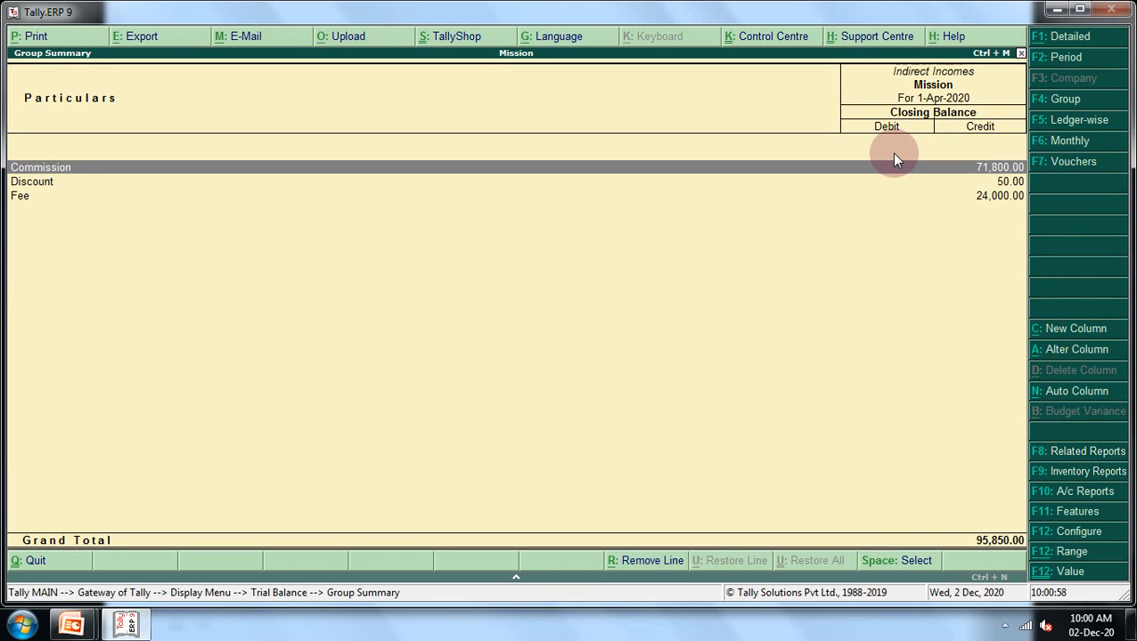
pyautogui.press('Escape')
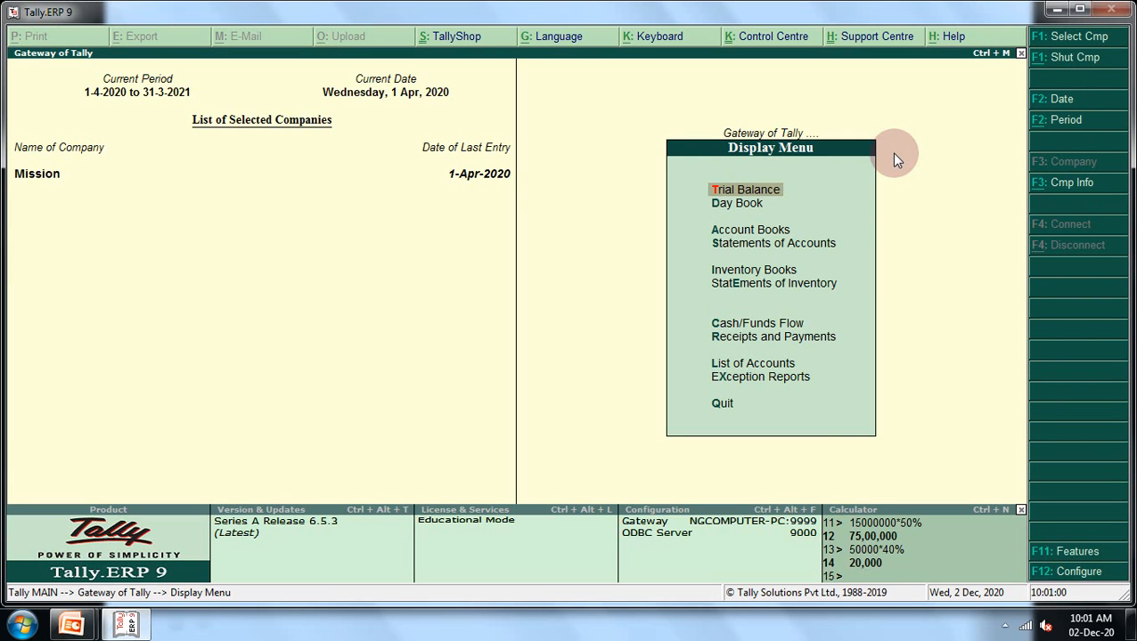
pyautogui.press('Escape')
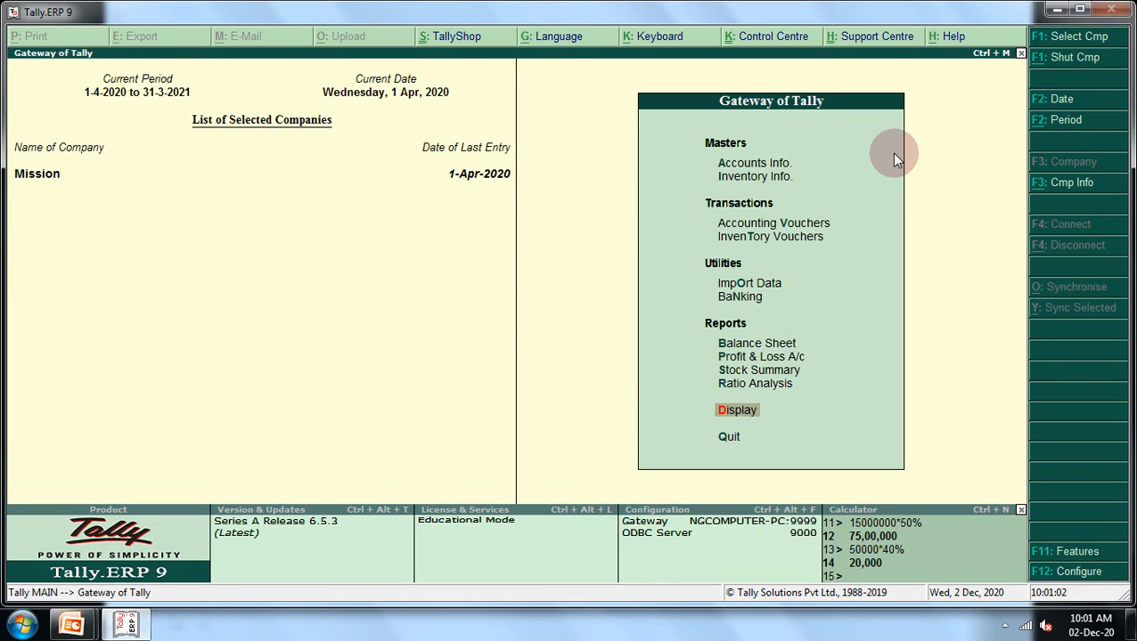